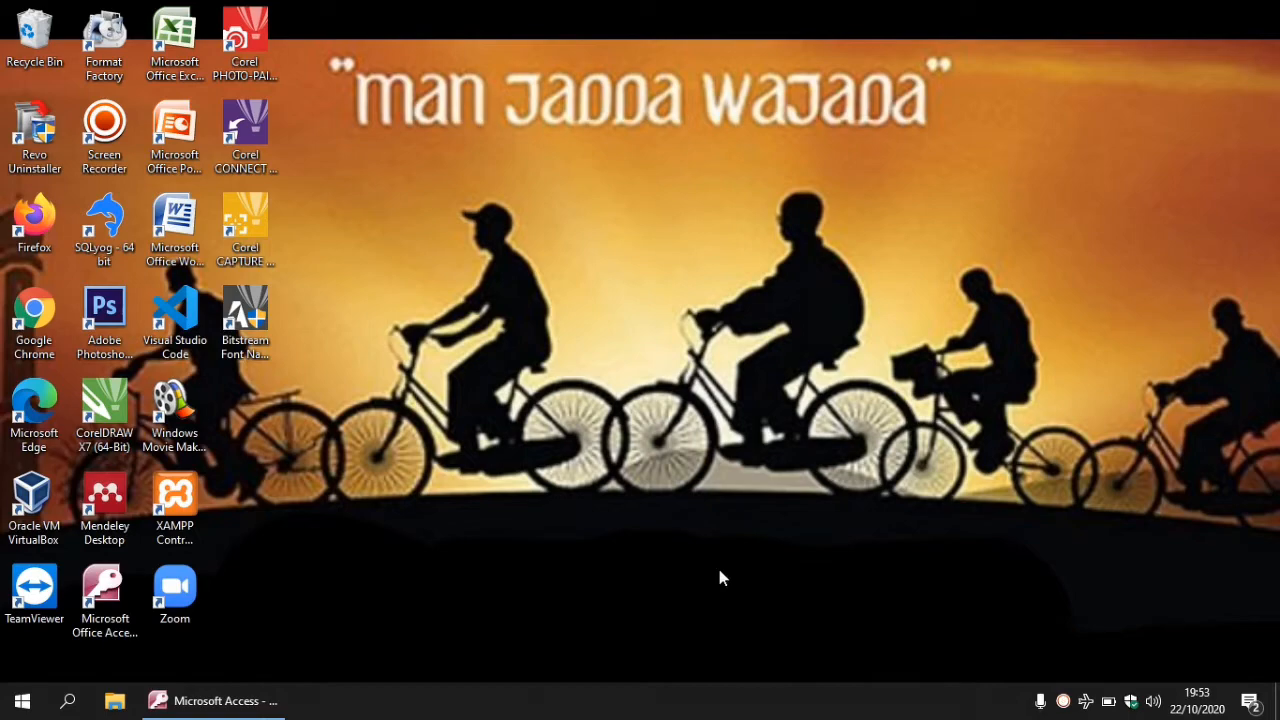
- Restore the Rental Mobil database window and select the QSewa query
{"action": "left_click", "coordinate": [251, 704]}
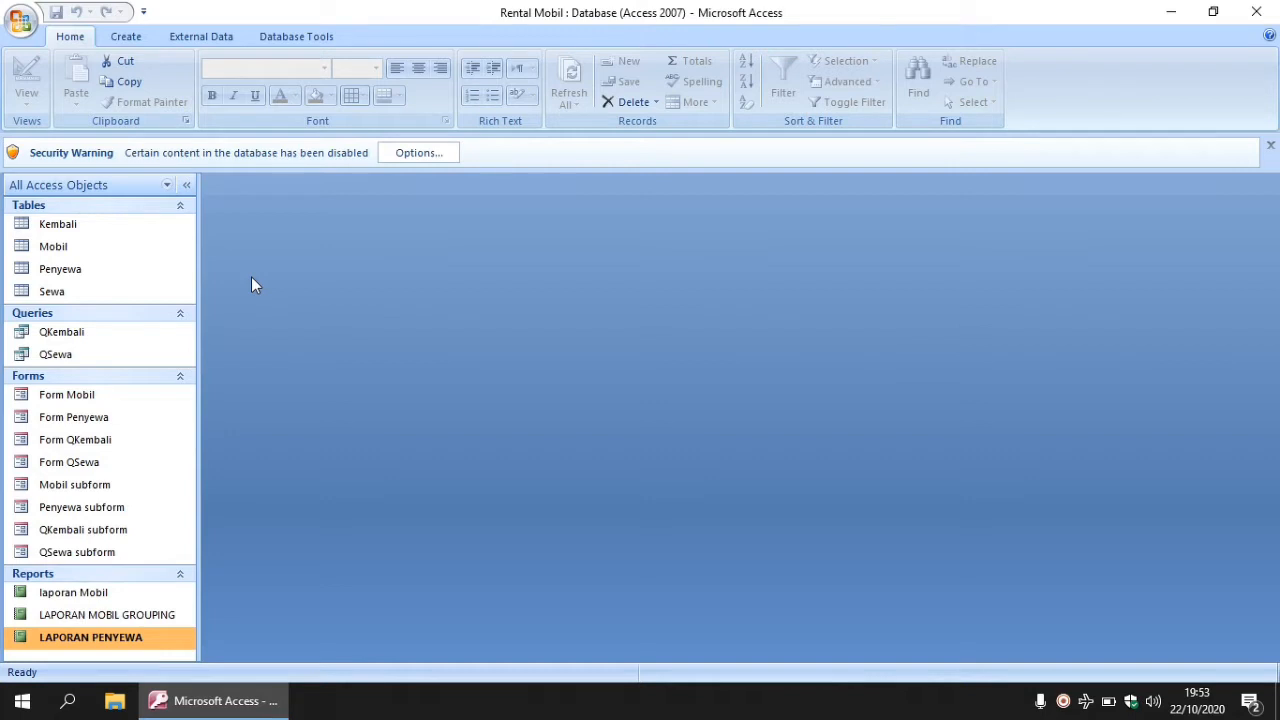
{"action": "left_click", "coordinate": [104, 355]}
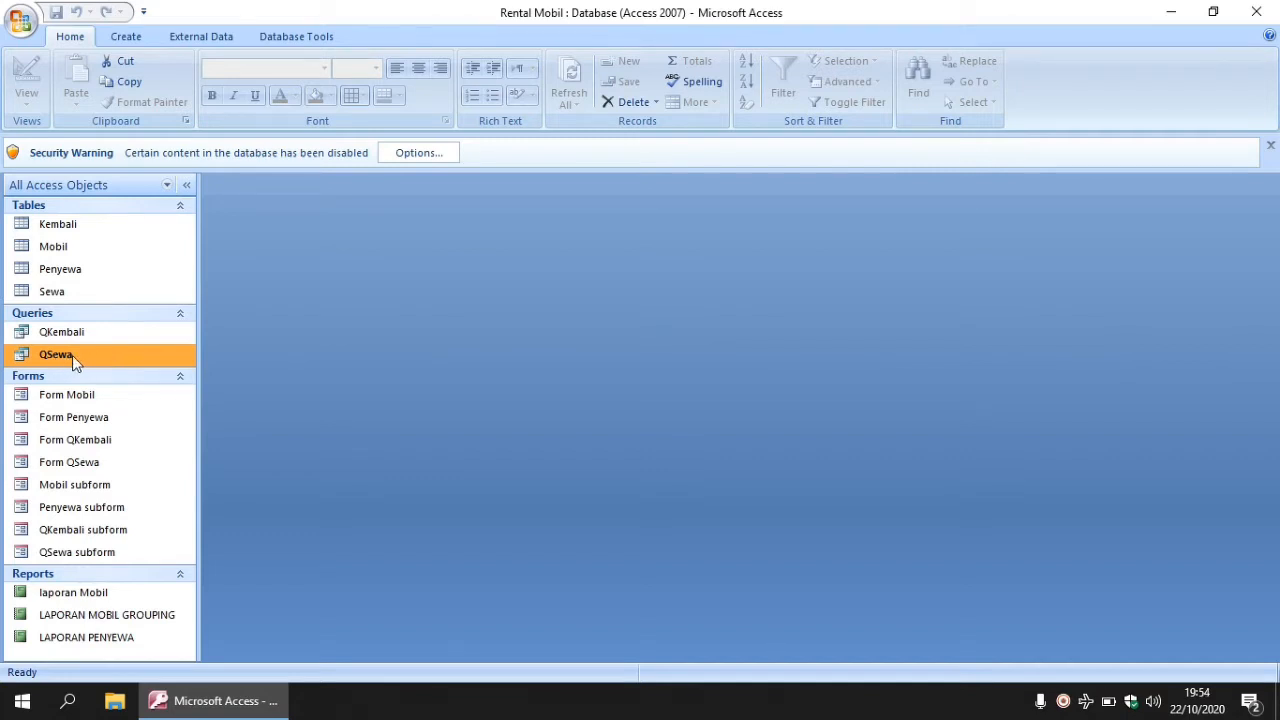
- Copy and paste the QSewa query as QSEWA PARAMATER, then select the new copy
{"action": "right_click", "coordinate": [83, 363]}
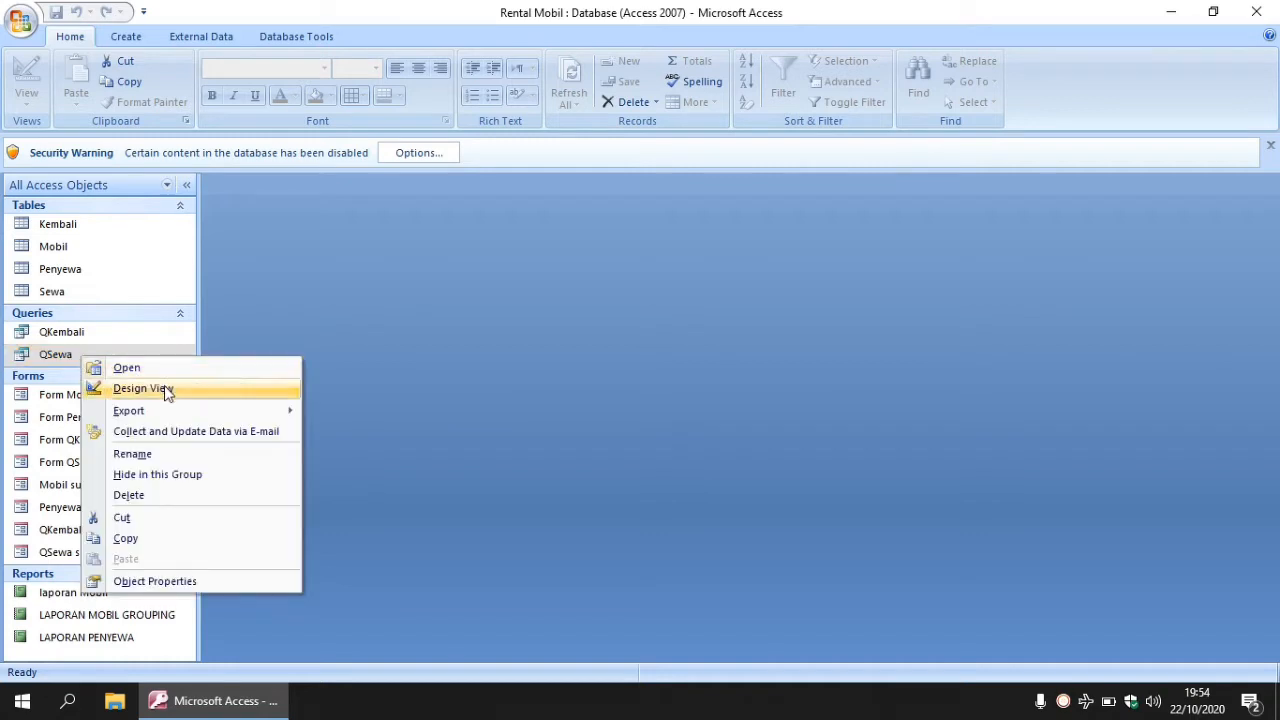
{"action": "left_click", "coordinate": [148, 540]}
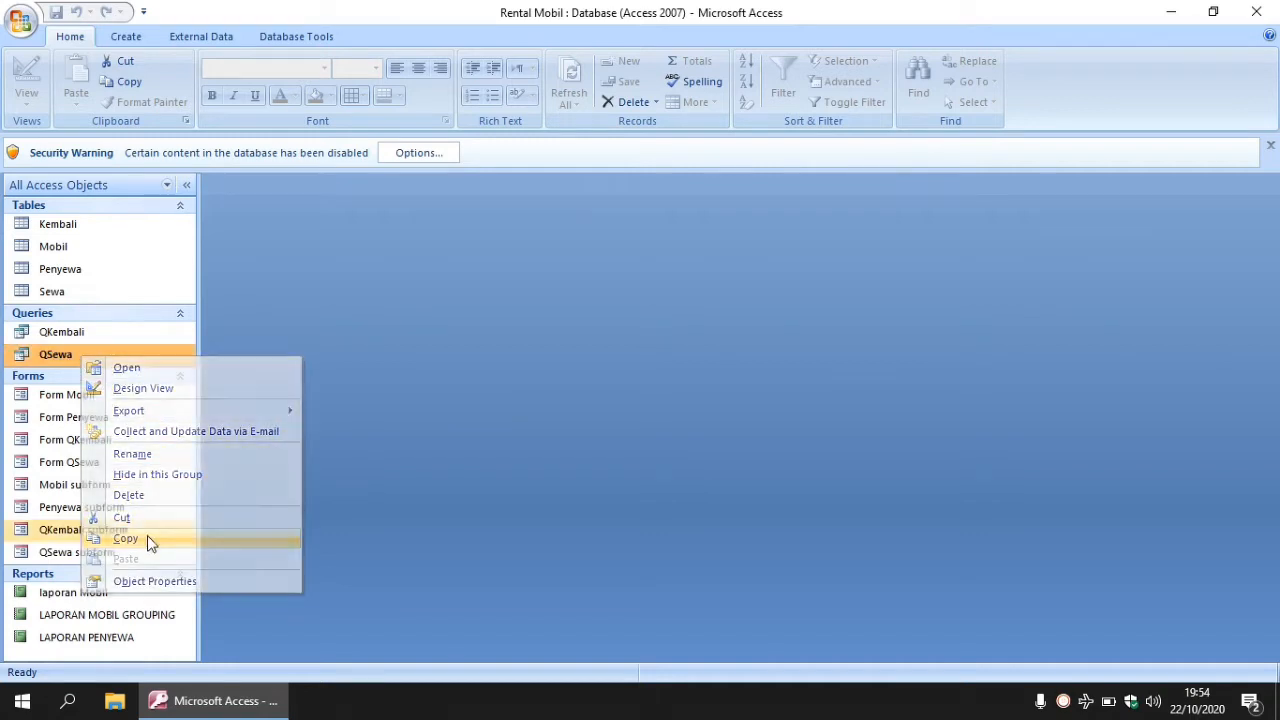
{"action": "right_click", "coordinate": [102, 358]}
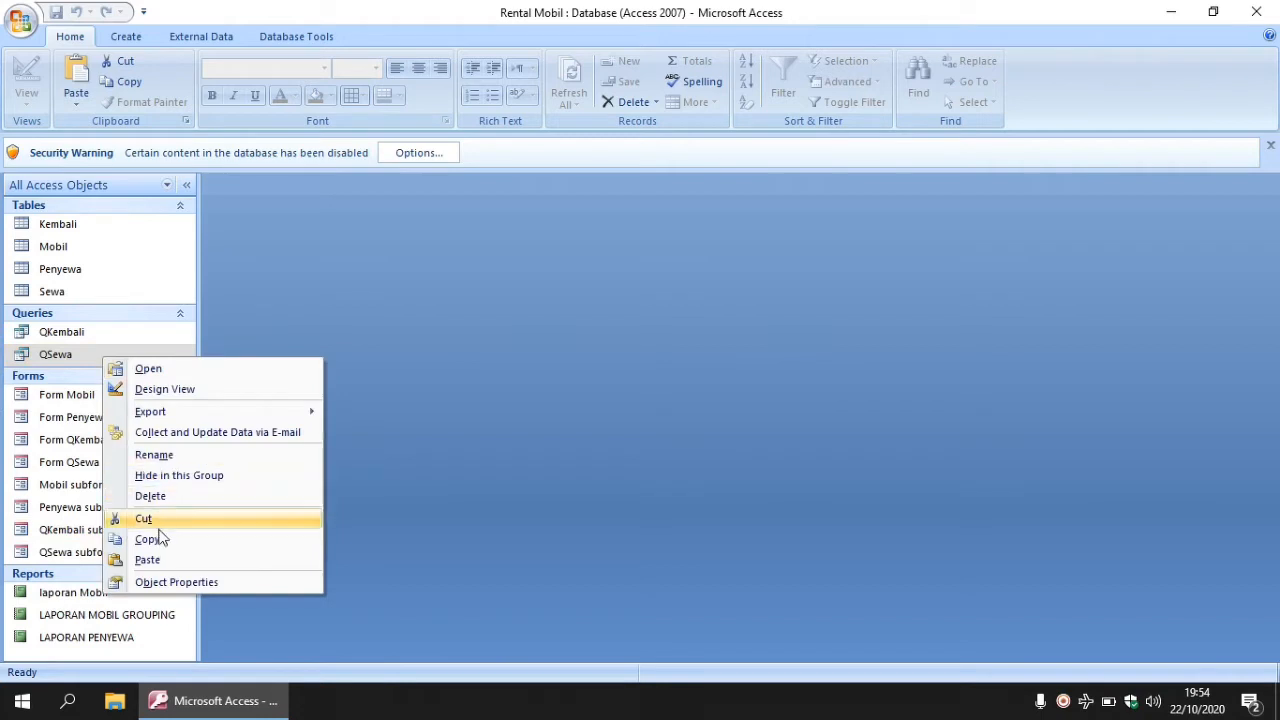
{"action": "left_click", "coordinate": [150, 560]}
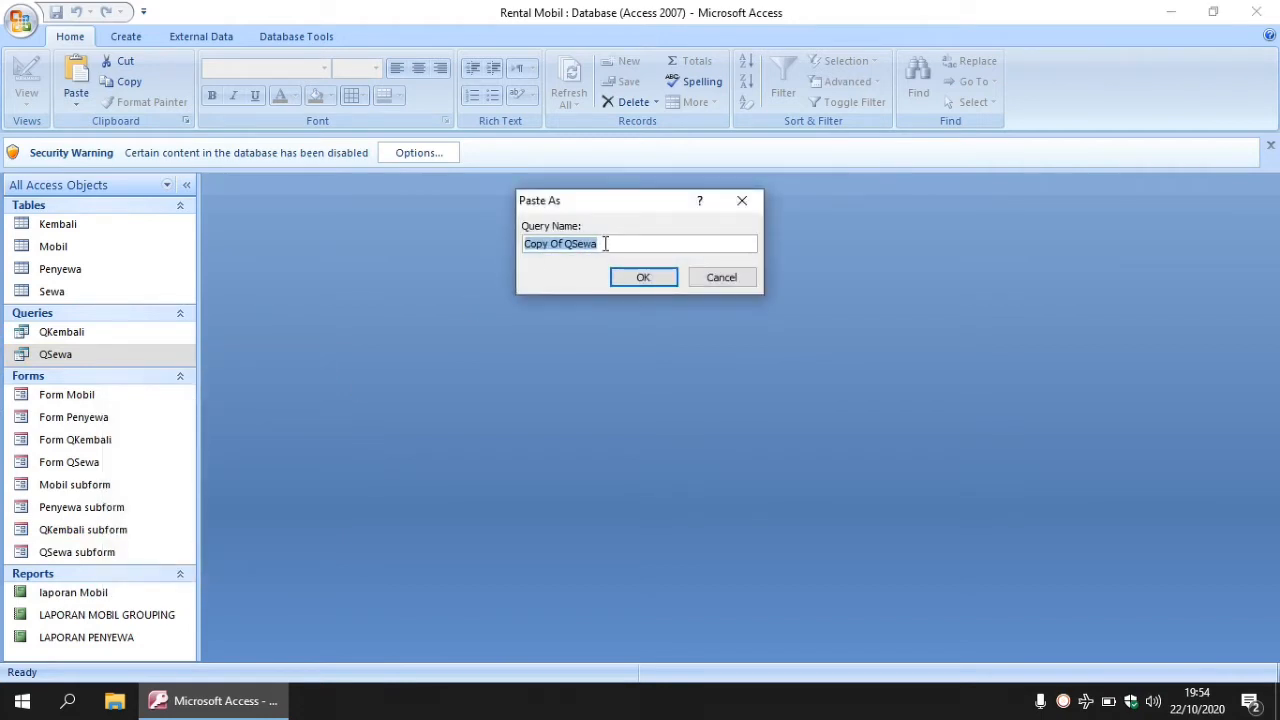
{"action": "key", "text": "Caps_Lock"}
{"action": "type", "text": "QS"}
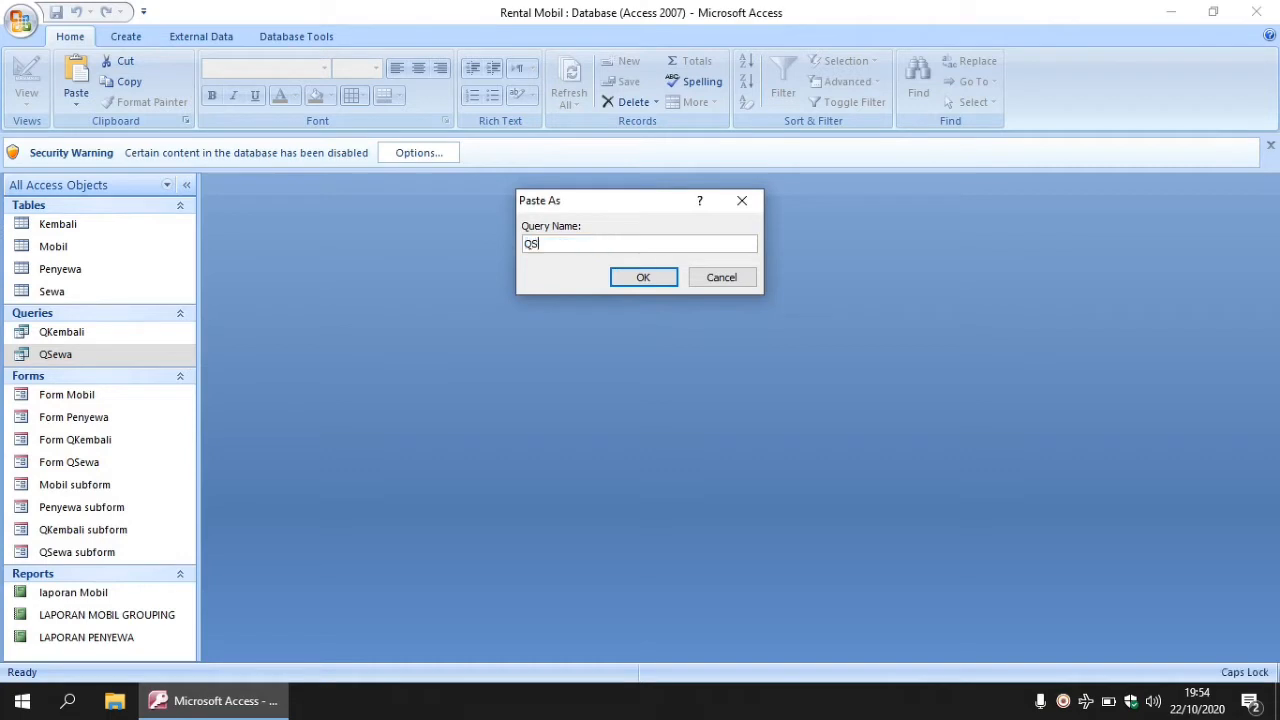
{"action": "type", "text": "EWA PARAMTE"}
{"action": "key", "text": "BackSpace"}
{"action": "key", "text": "BackSpace"}
{"action": "type", "text": "ATER"}
{"action": "left_click", "coordinate": [645, 277]}
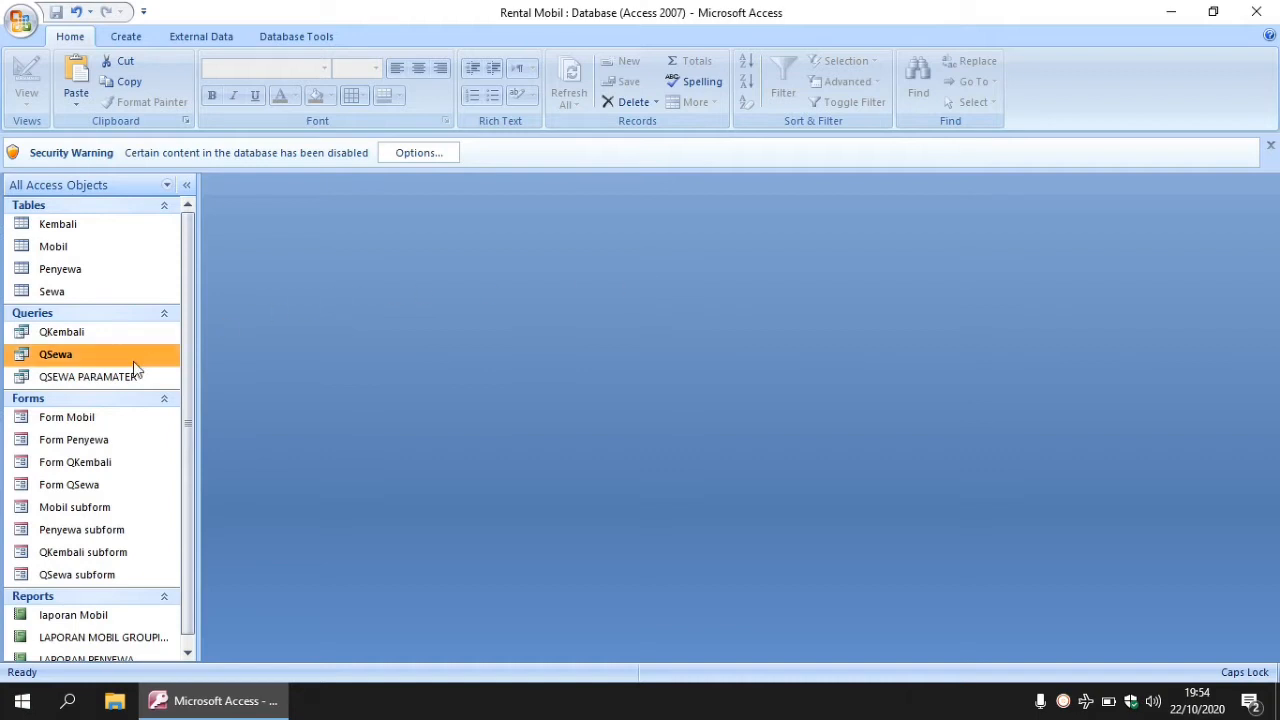
{"action": "left_click", "coordinate": [96, 380]}
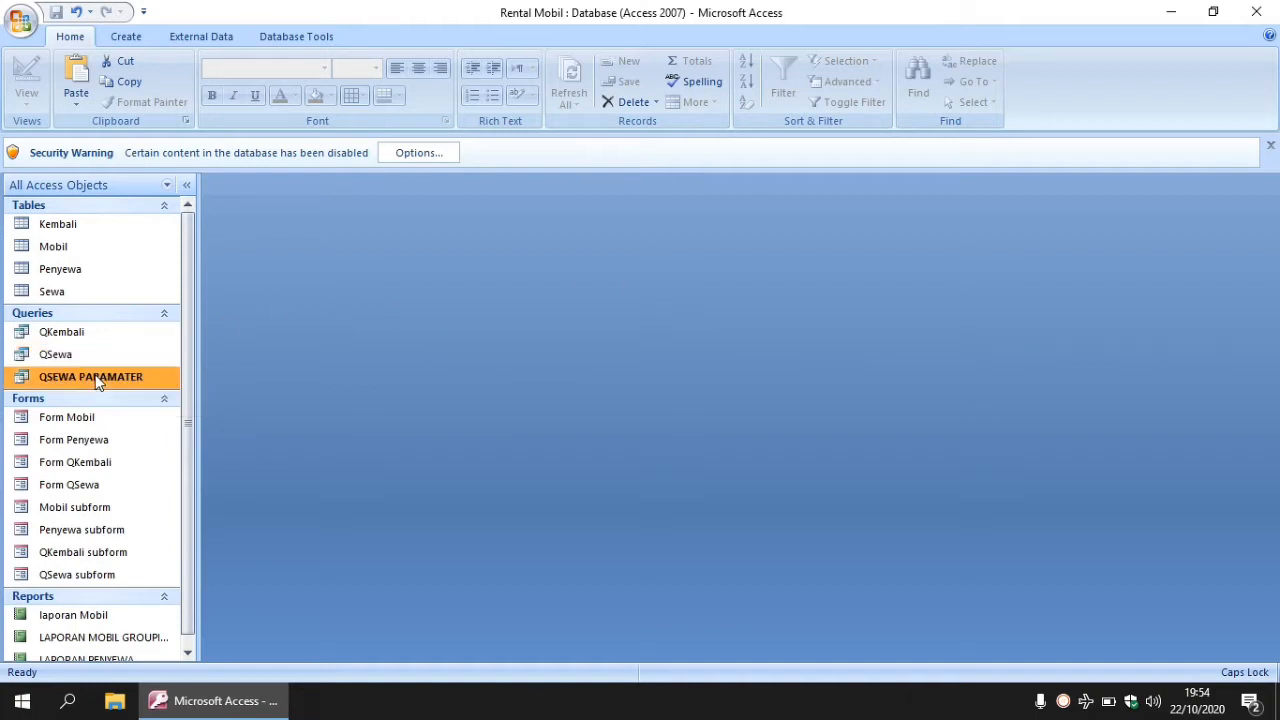
- In Design View of QSEWA PARAMATER, set Tgl Sewa criteria to >=[AWAL] AND <=[AKHIR]
{"action": "right_click", "coordinate": [90, 376]}
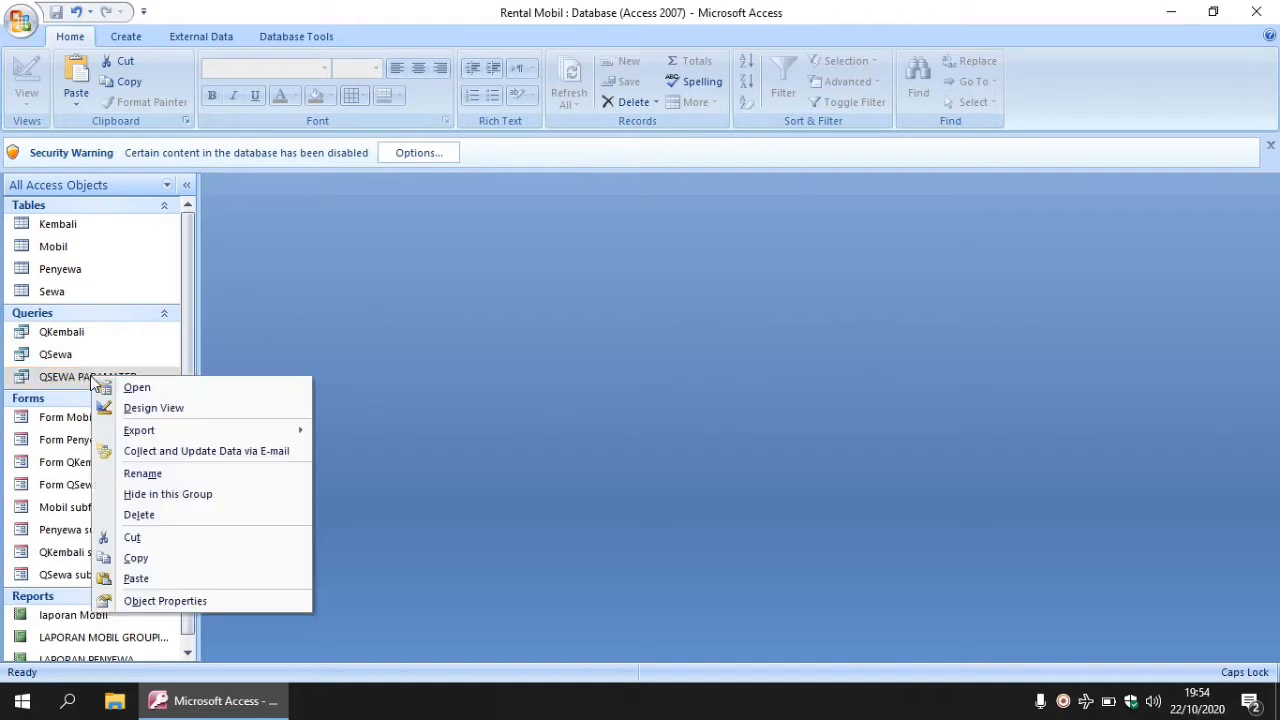
{"action": "left_click", "coordinate": [180, 410]}
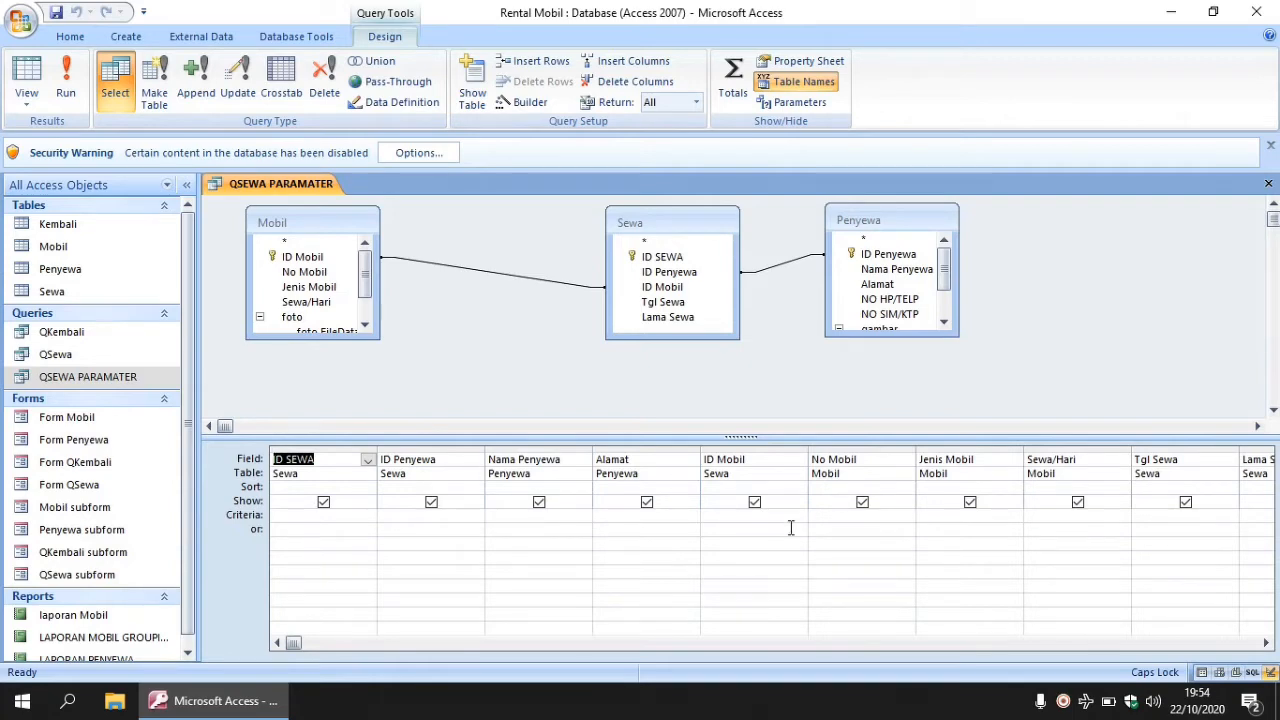
{"action": "left_click", "coordinate": [1174, 514]}
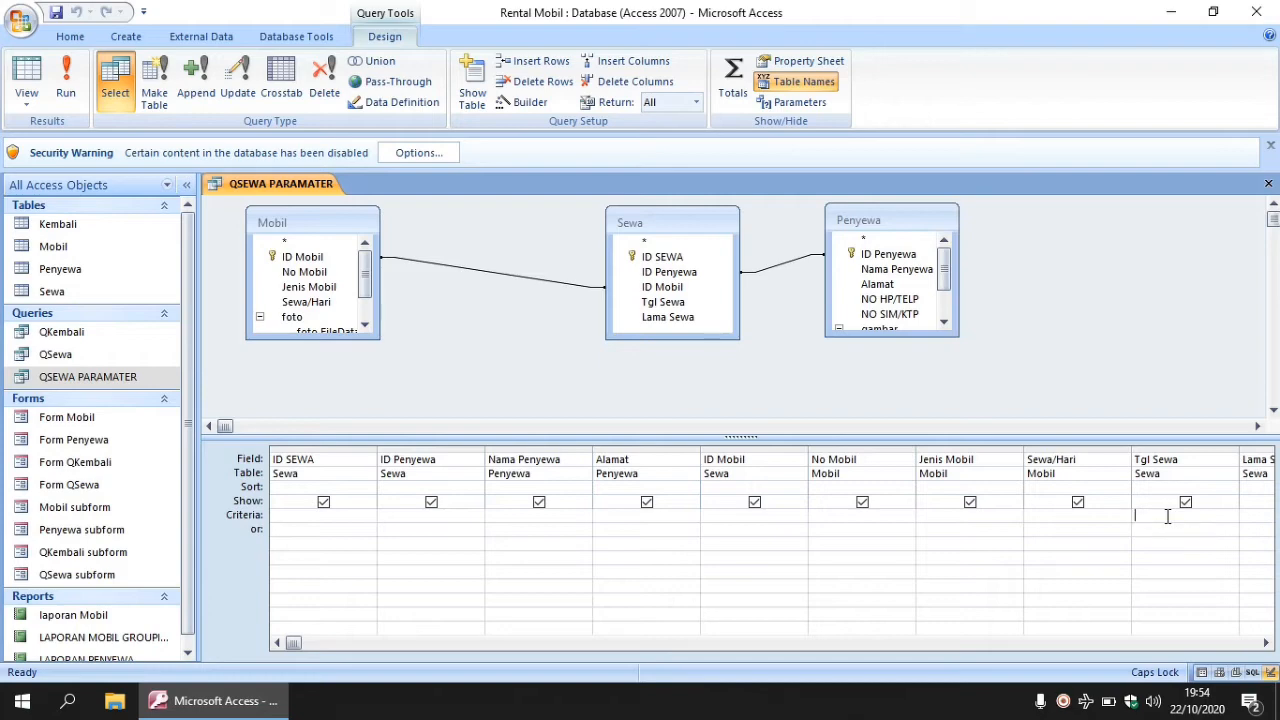
{"action": "type", "text": ">="}
{"action": "type", "text": "[AWA"}
{"action": "type", "text": "L"}
{"action": "type", "text": "]"}
{"action": "type", "text": " AND"}
{"action": "type", "text": " <="}
{"action": "type", "text": "["}
{"action": "type", "text": "AKHIR"}
{"action": "type", "text": "]"}
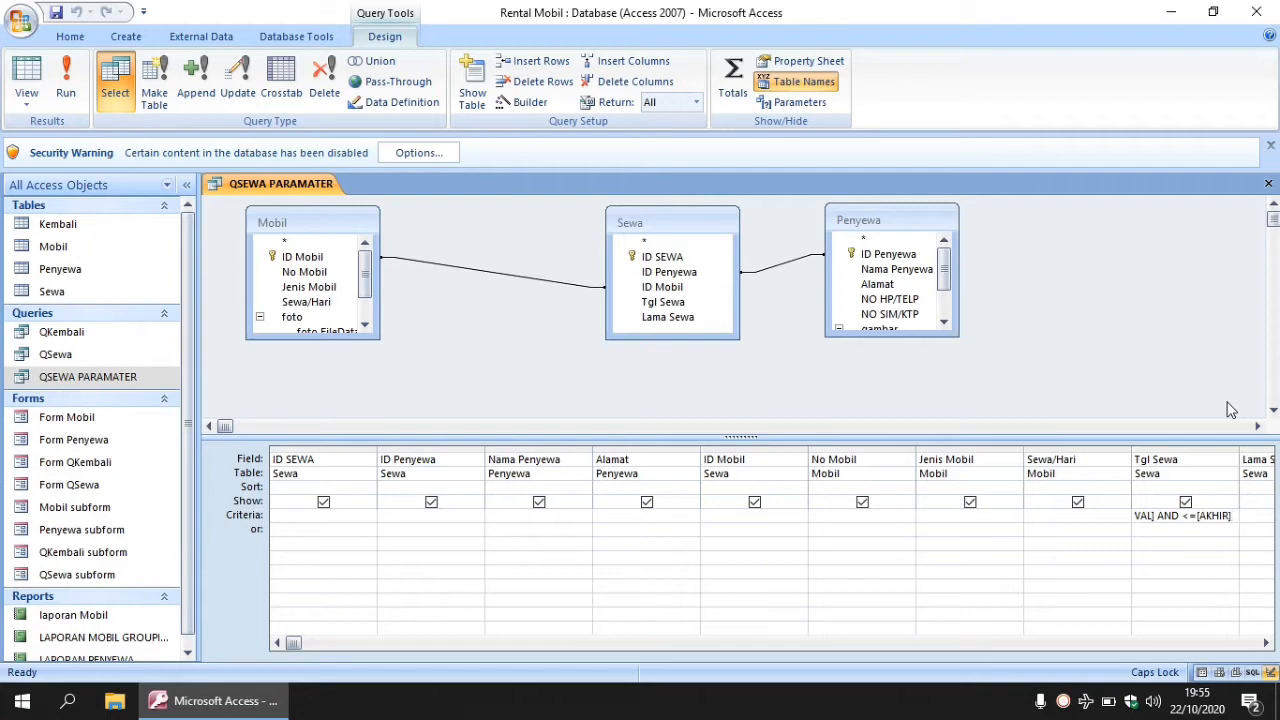
- In Query Parameters, add AWAL and AKHIR, each with the Date/Time data type
{"action": "left_click", "coordinate": [786, 104]}
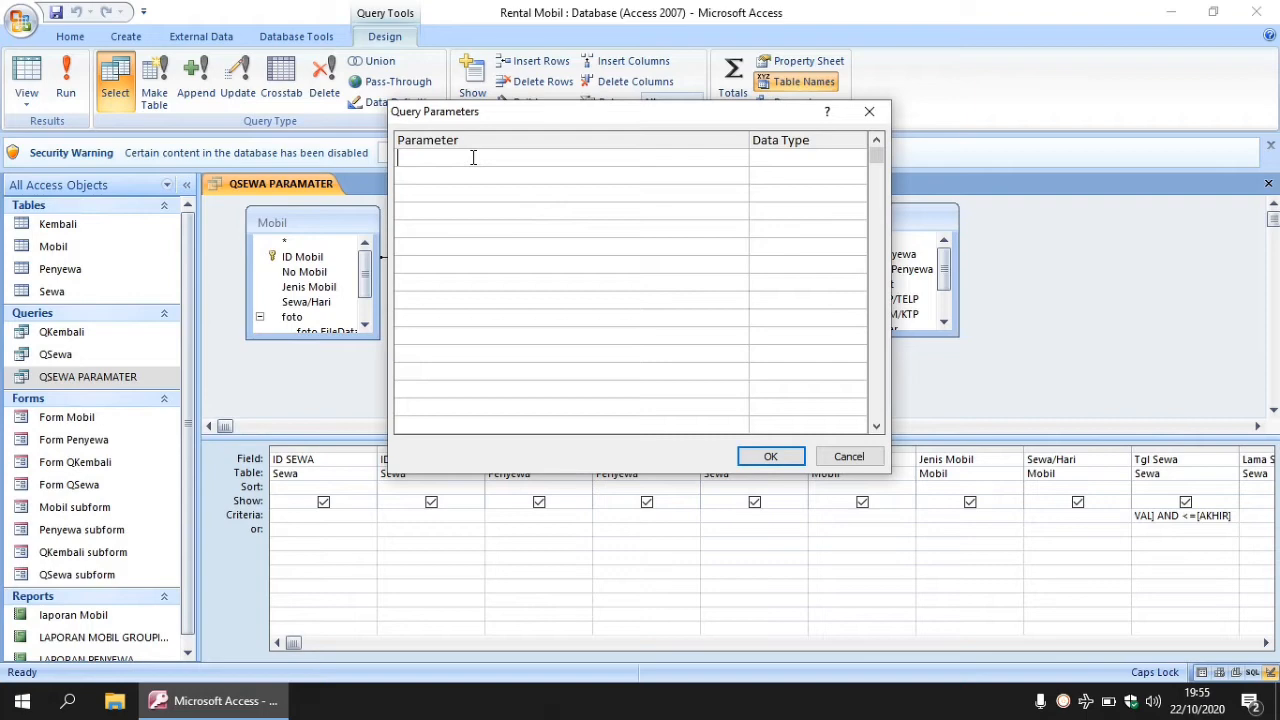
{"action": "type", "text": "AWAL"}
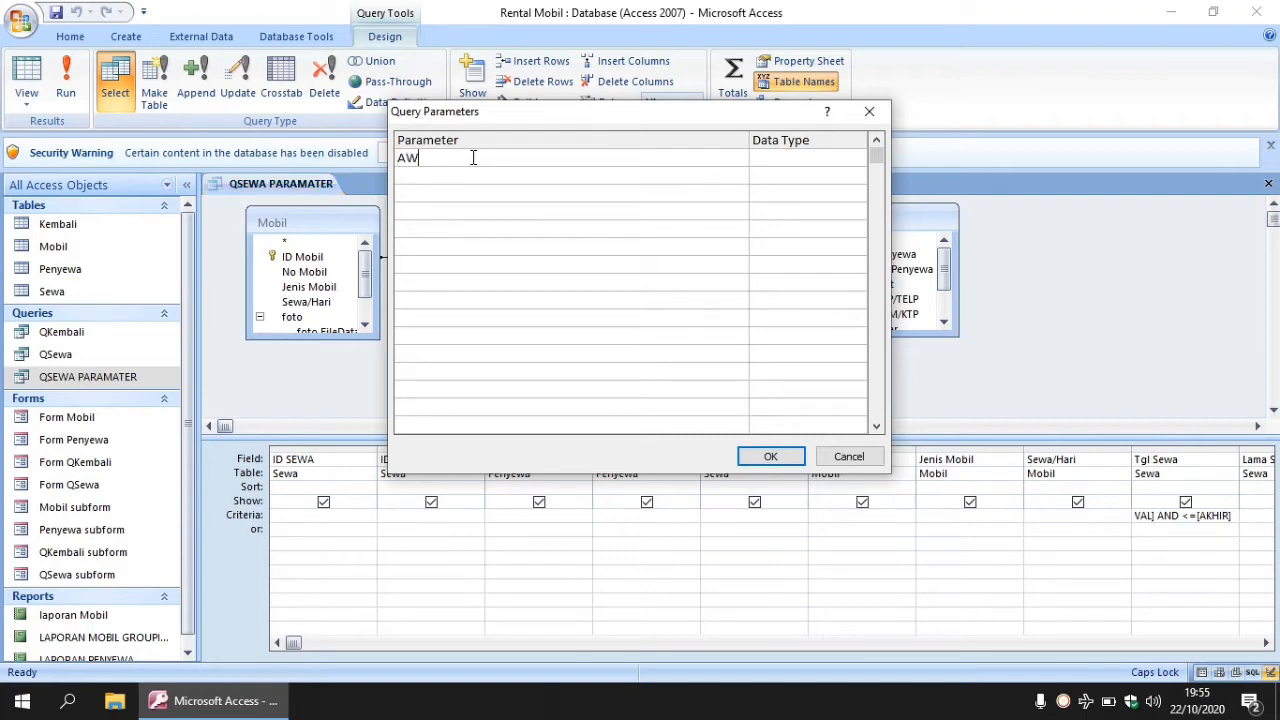
{"action": "left_click", "coordinate": [825, 157]}
{"action": "left_click", "coordinate": [857, 158]}
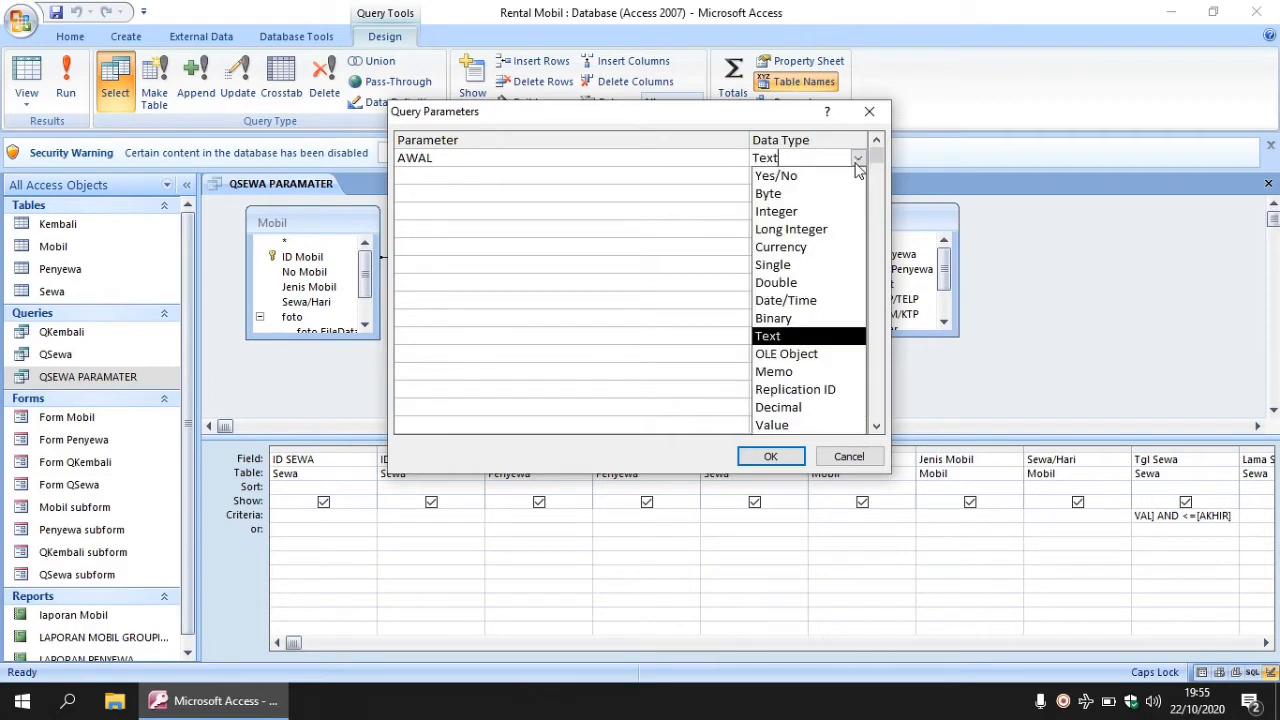
{"action": "left_click", "coordinate": [787, 301]}
{"action": "left_click", "coordinate": [550, 178]}
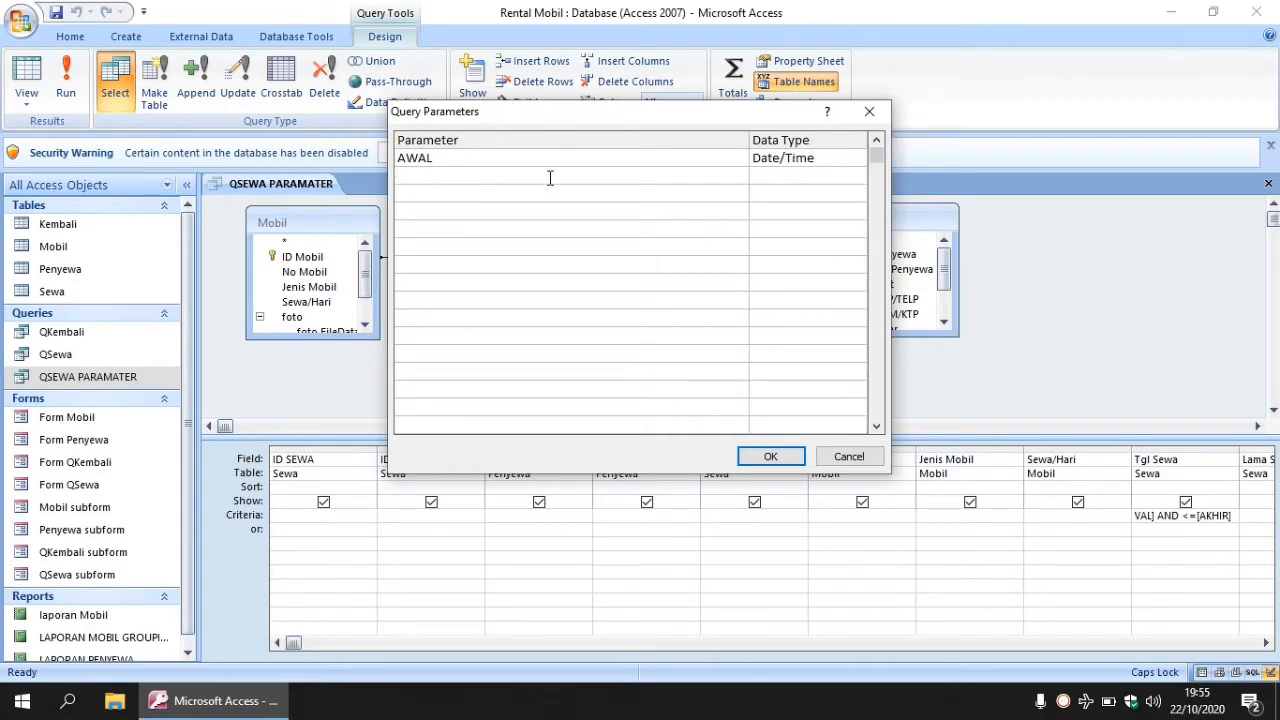
{"action": "type", "text": "AKHIR"}
{"action": "left_click", "coordinate": [808, 174]}
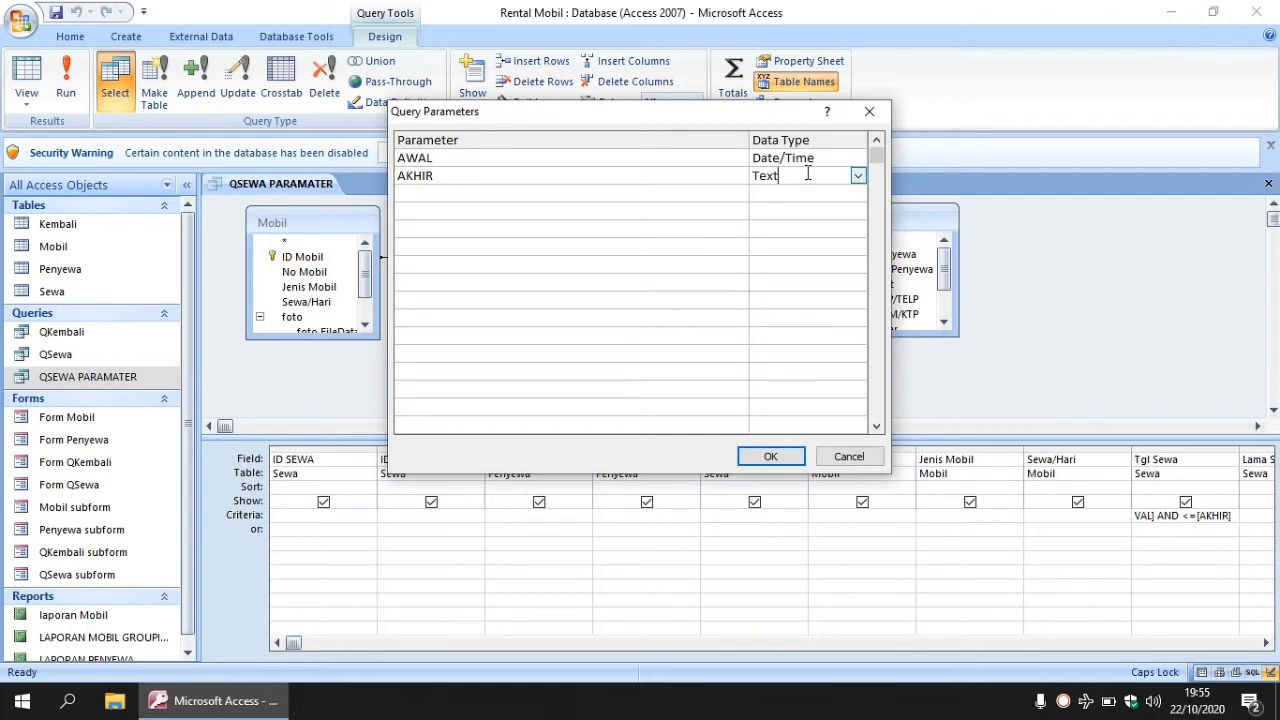
{"action": "left_click", "coordinate": [856, 176]}
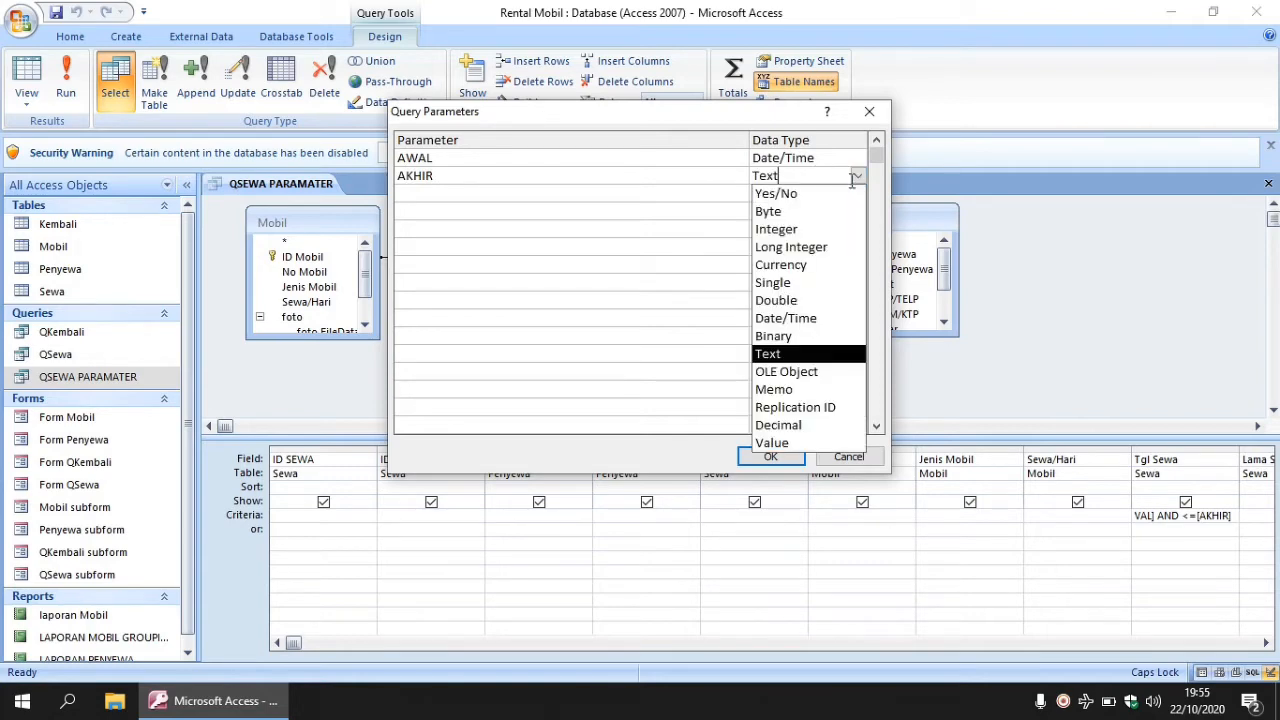
{"action": "left_click", "coordinate": [784, 318]}
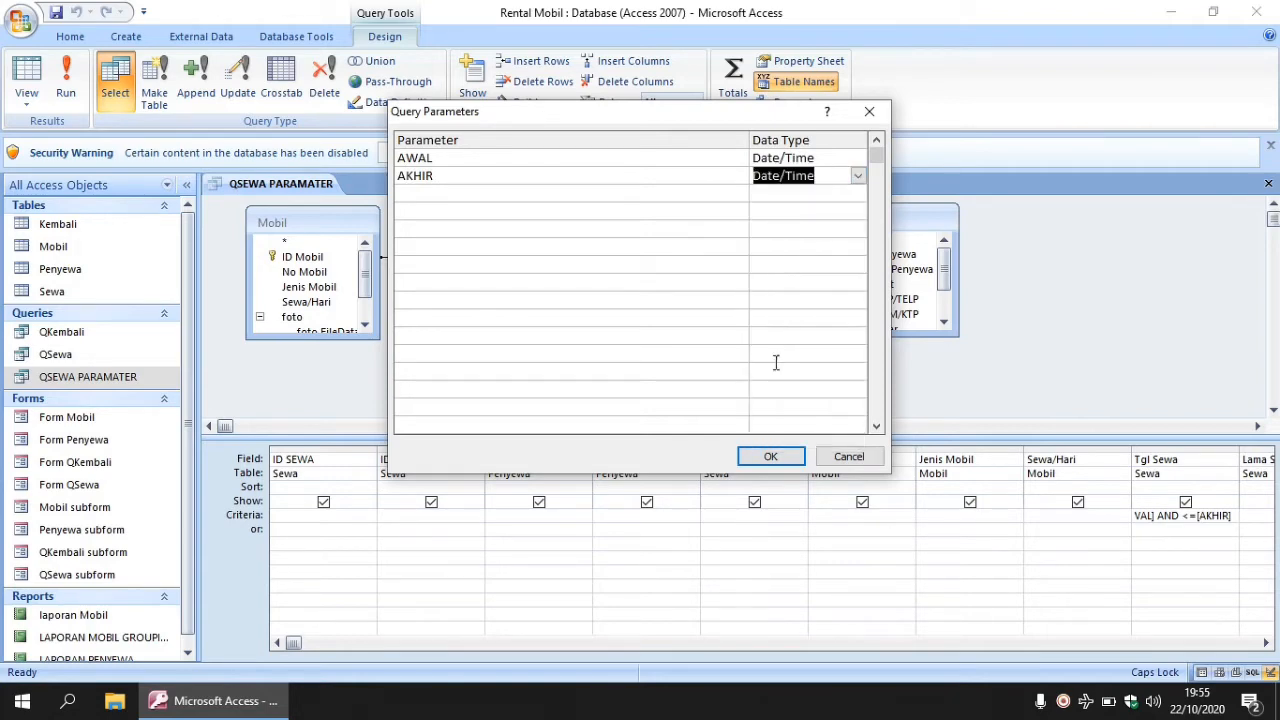
{"action": "left_click", "coordinate": [767, 455]}
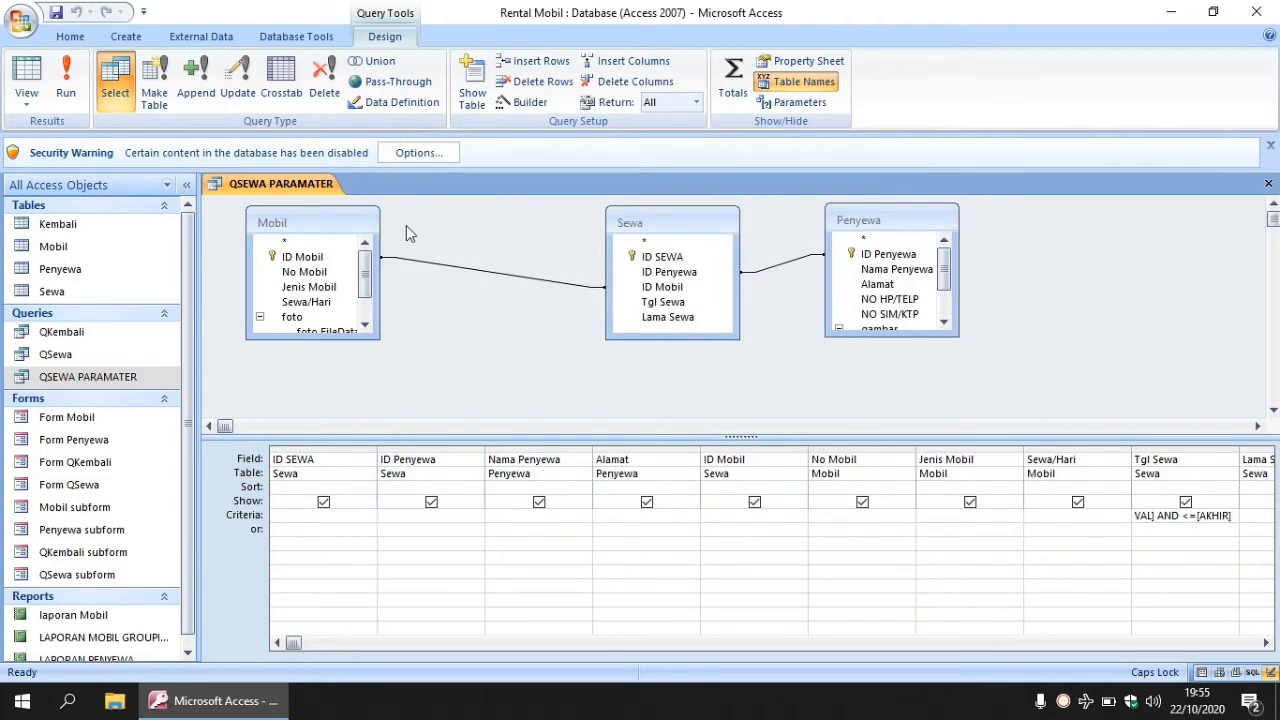
- Save the QSEWA PARAMATER query and close its design window
{"action": "left_click", "coordinate": [57, 12]}
{"action": "left_click", "coordinate": [1268, 183]}
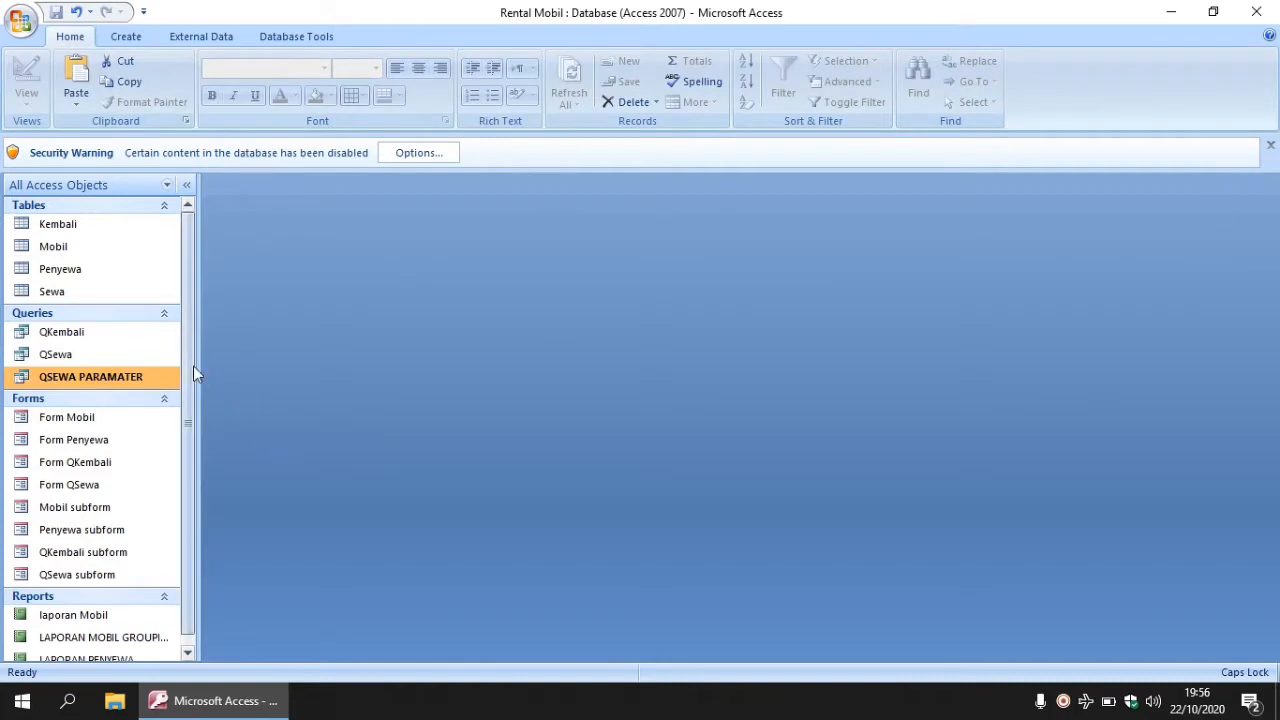
{"action": "left_click_drag", "start_coordinate": [191, 366], "coordinate": [191, 445]}
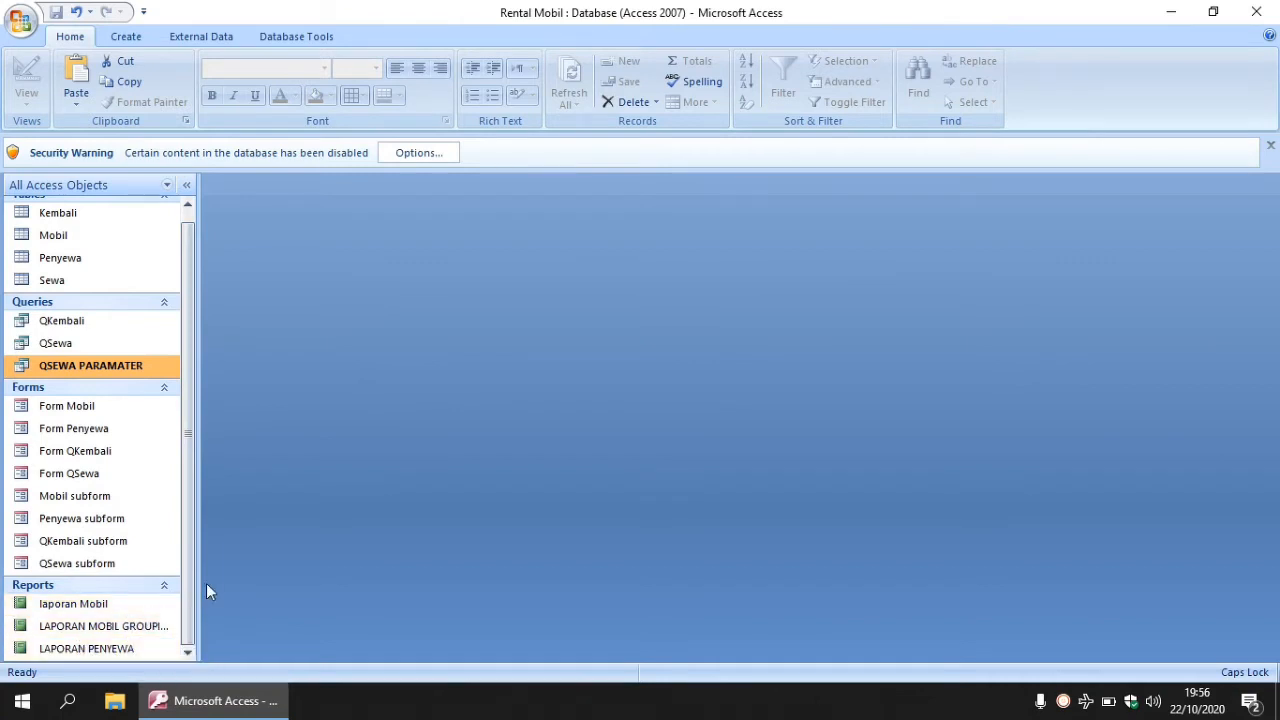
{"action": "left_click", "coordinate": [127, 38]}
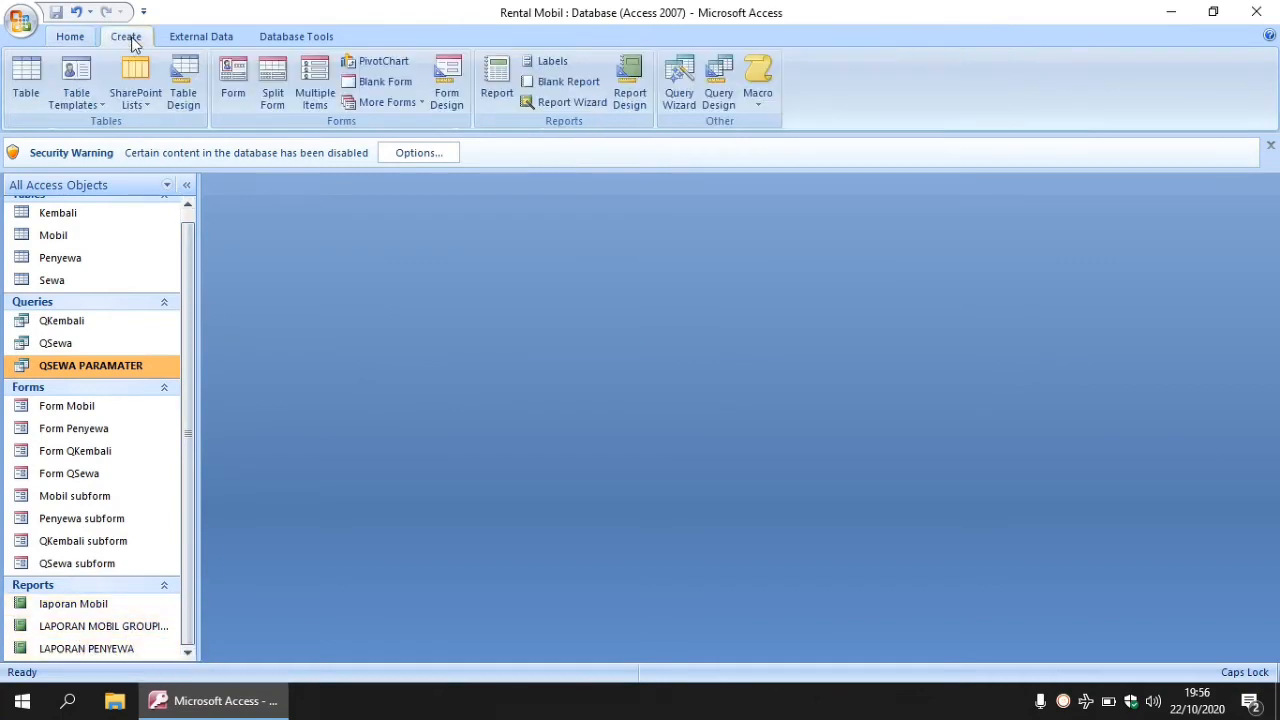
- Start the Report Wizard and add the nine fields, ID SEWA through biayasewa
{"action": "left_click", "coordinate": [576, 106]}
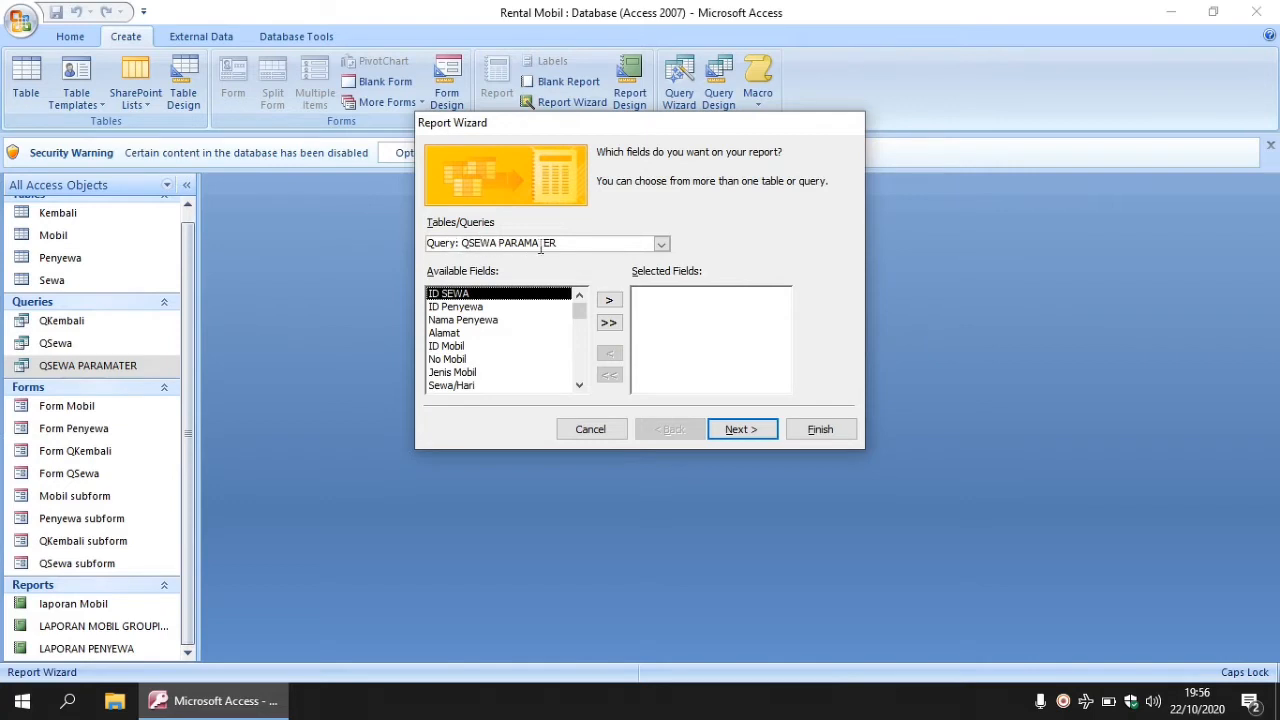
{"action": "double_click", "coordinate": [468, 296]}
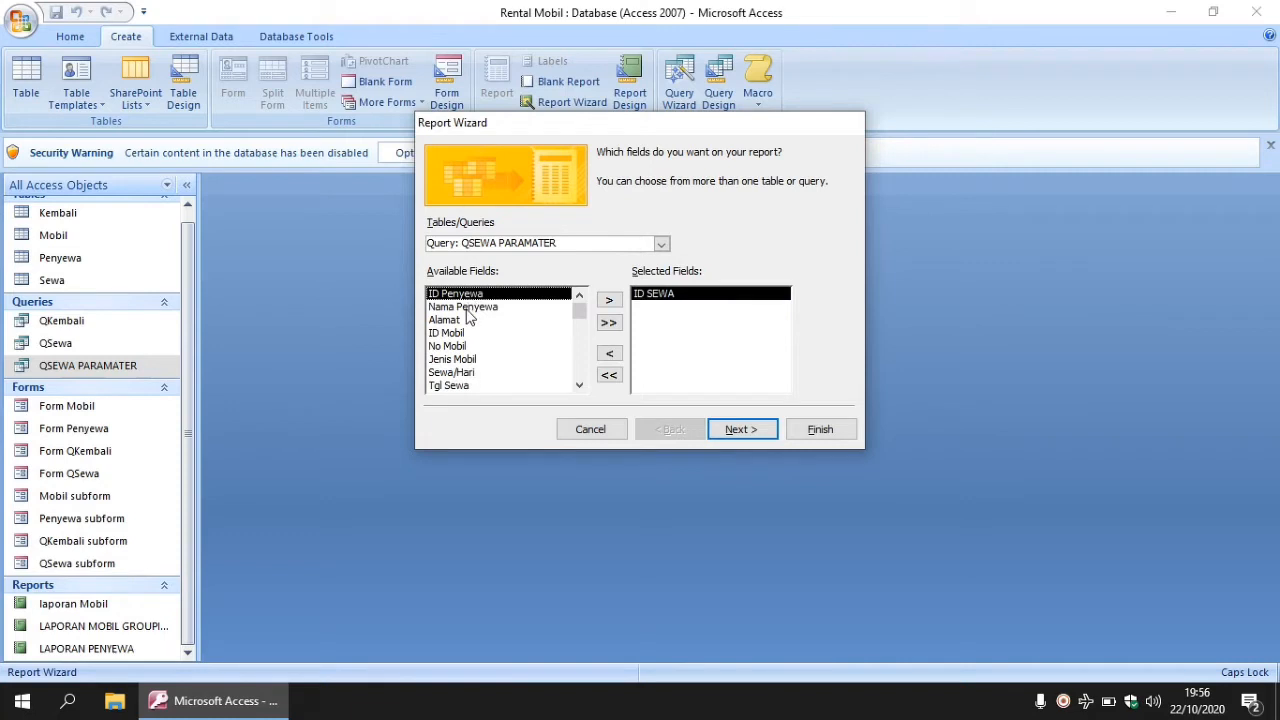
{"action": "double_click", "coordinate": [467, 309]}
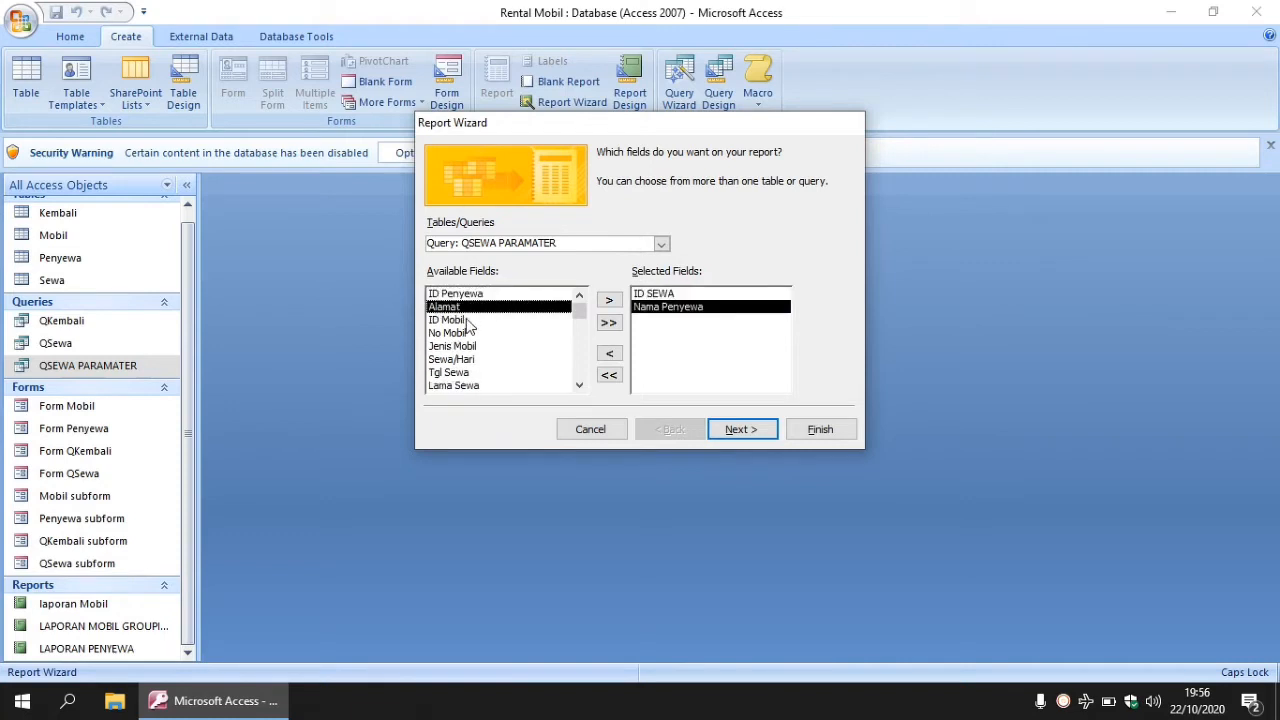
{"action": "double_click", "coordinate": [466, 332]}
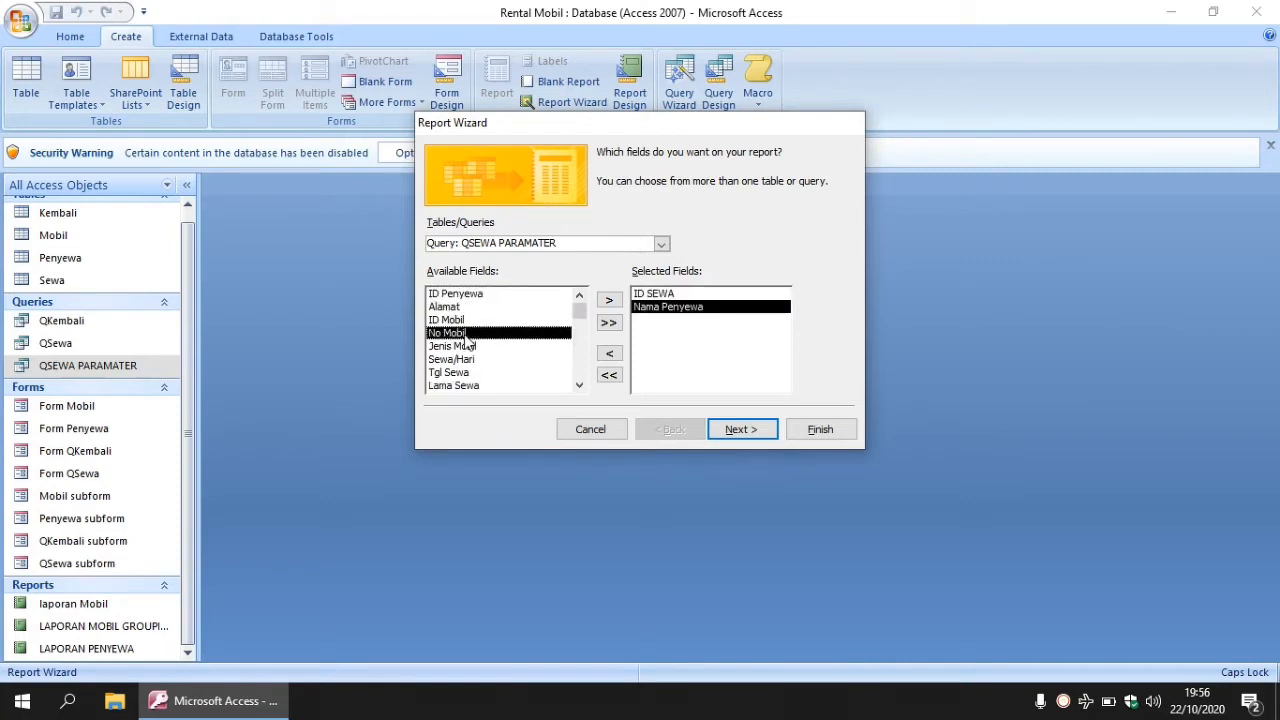
{"action": "double_click", "coordinate": [465, 335]}
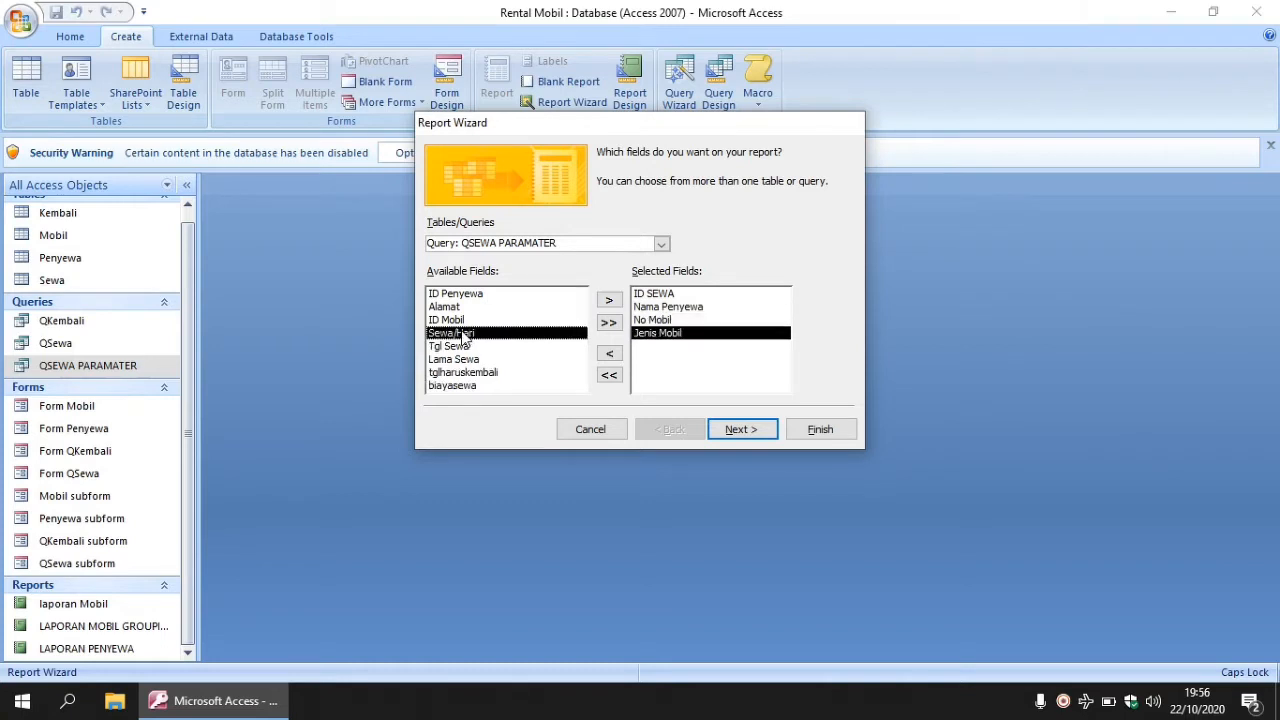
{"action": "double_click", "coordinate": [465, 335]}
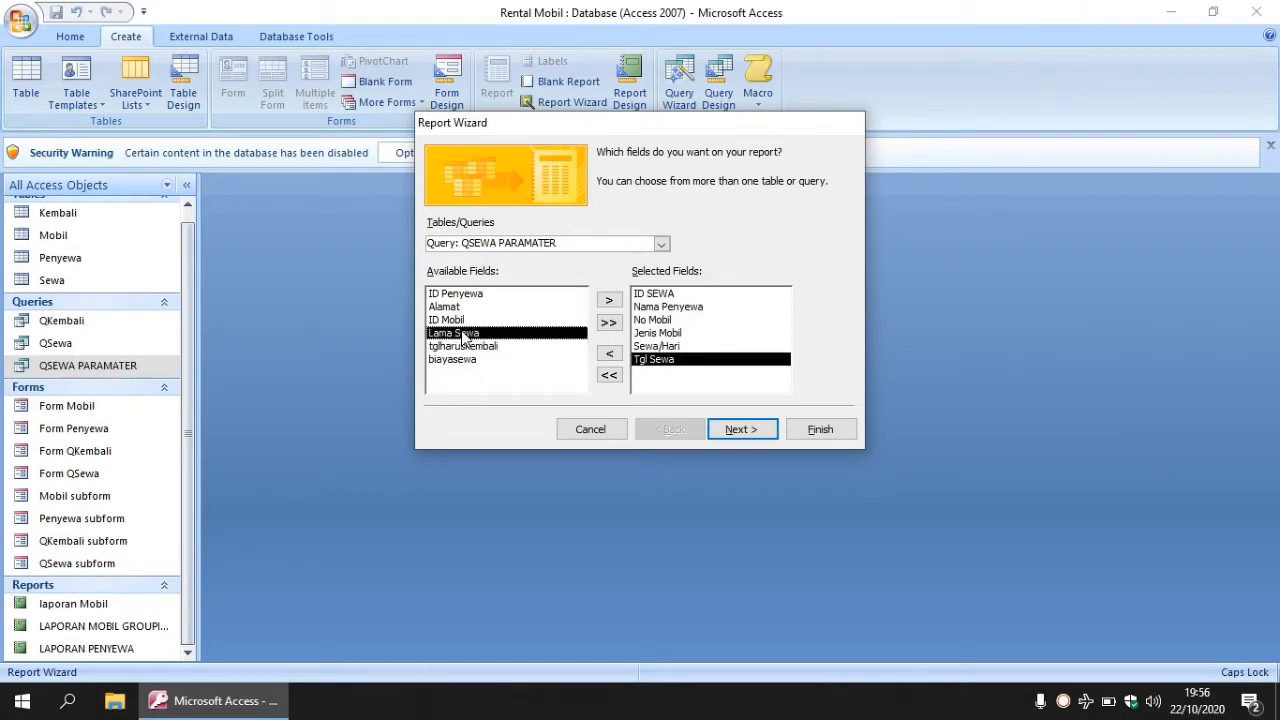
{"action": "double_click", "coordinate": [463, 333]}
{"action": "double_click", "coordinate": [463, 333]}
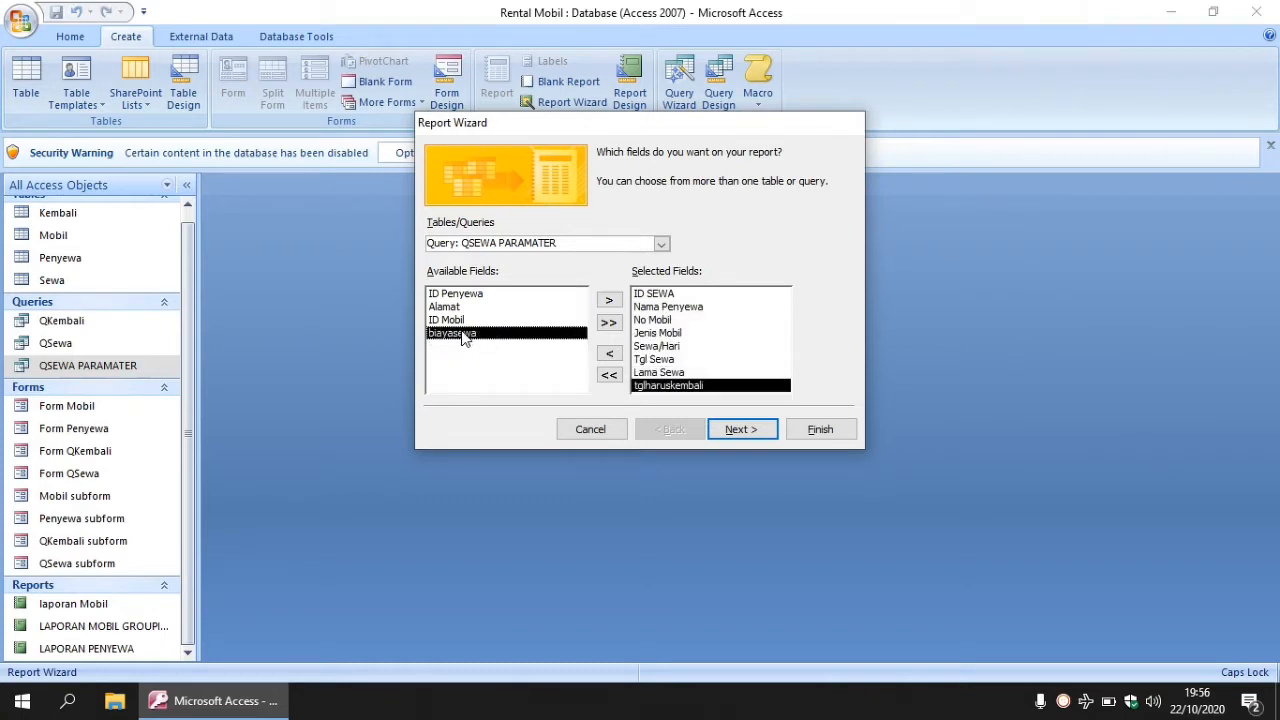
{"action": "double_click", "coordinate": [463, 335]}
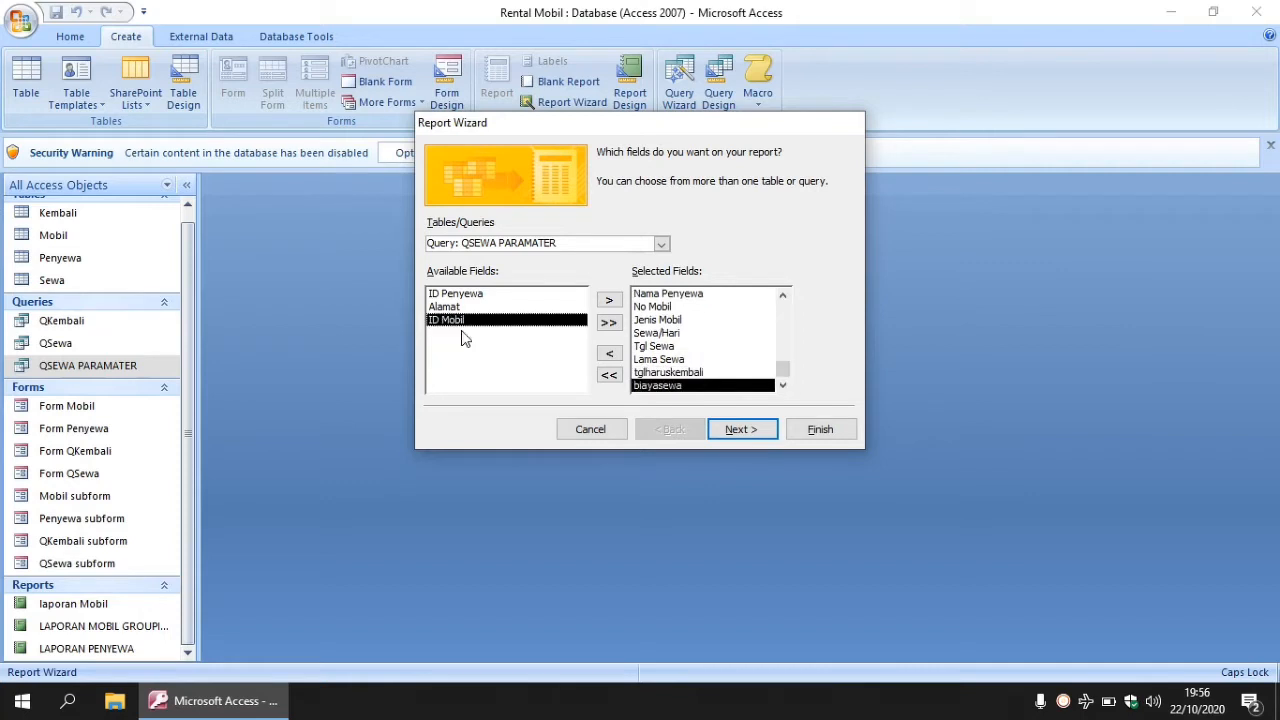
{"action": "left_click", "coordinate": [742, 429]}
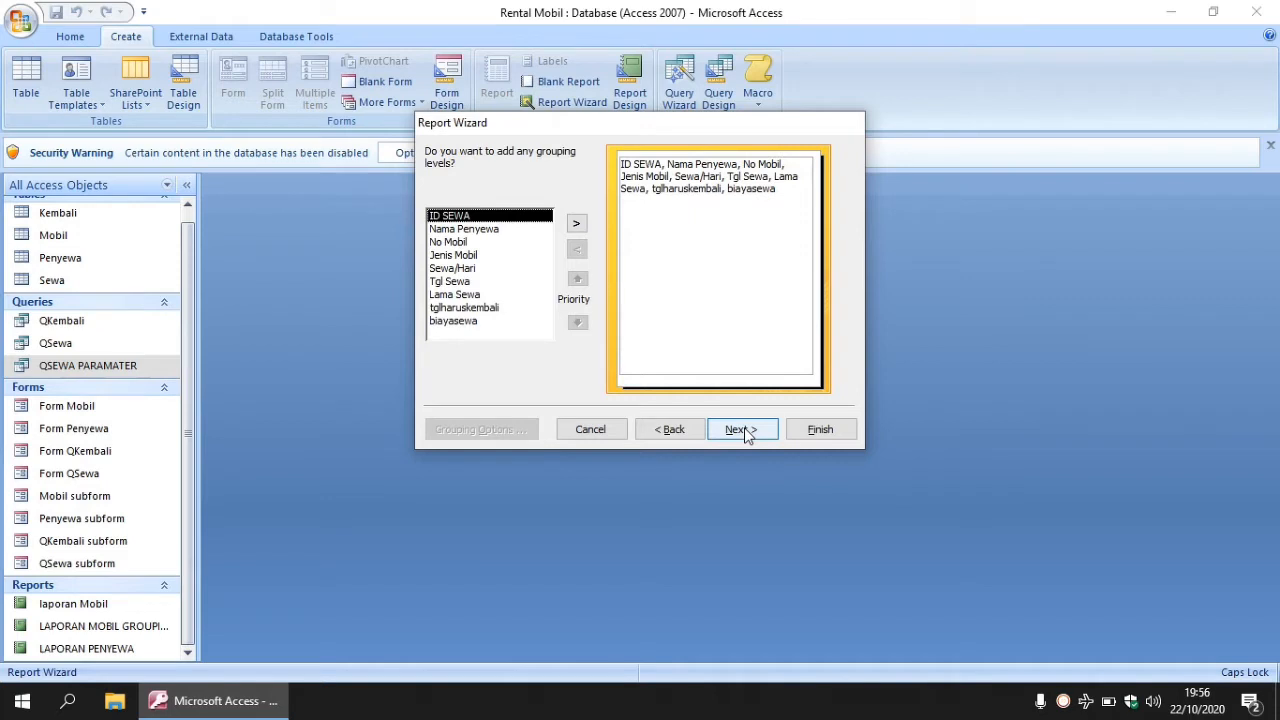
- Skip grouping and sort the report records by ID SEWA
{"action": "left_click", "coordinate": [742, 429]}
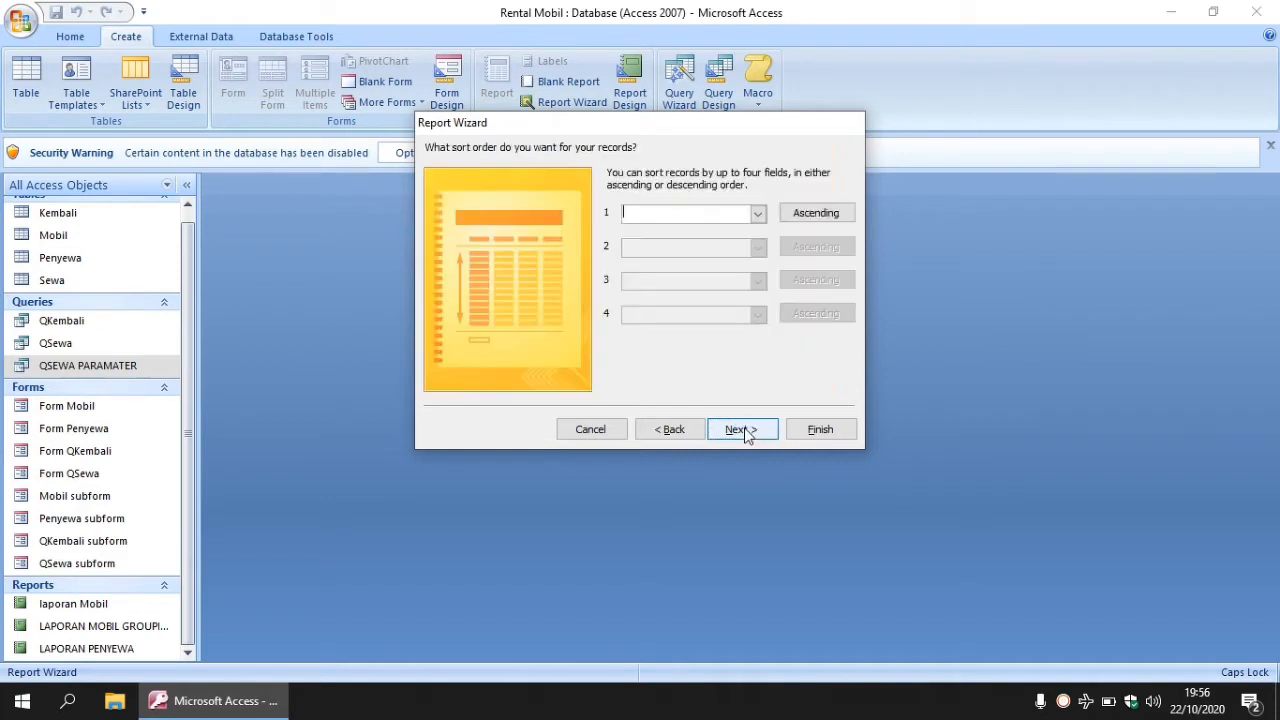
{"action": "left_click", "coordinate": [759, 214]}
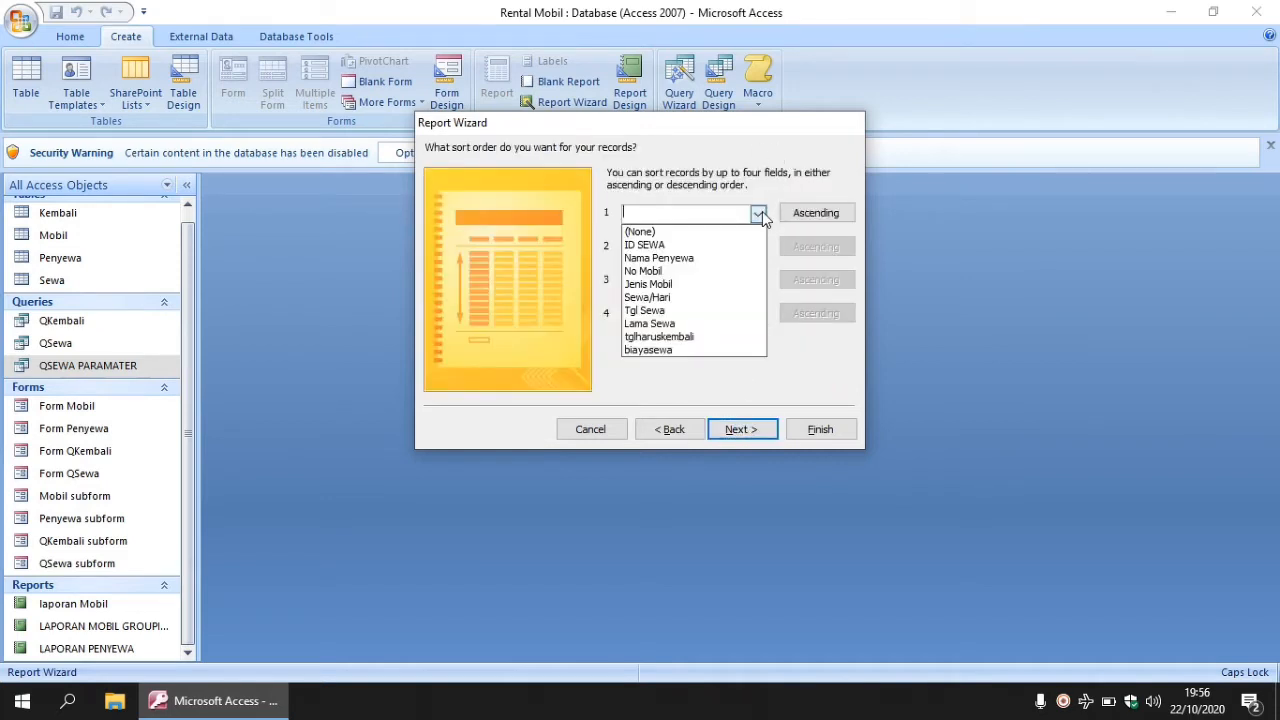
{"action": "left_click", "coordinate": [703, 246]}
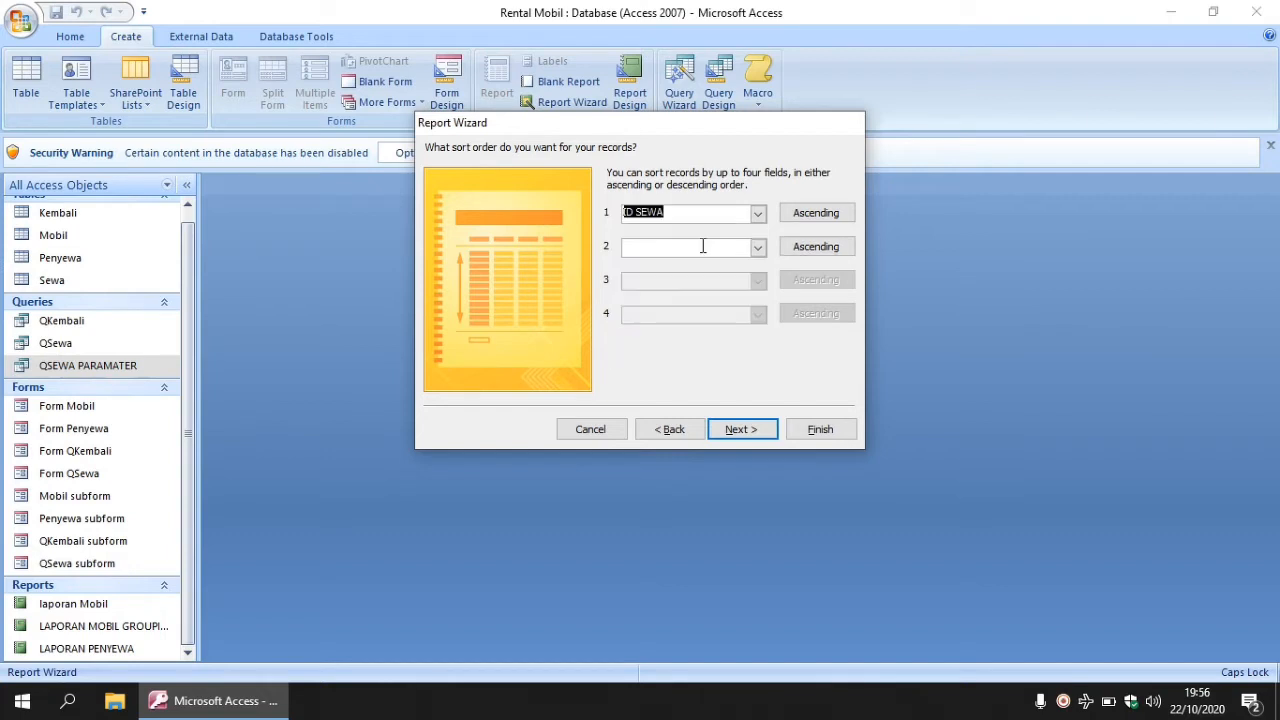
{"action": "left_click", "coordinate": [740, 429]}
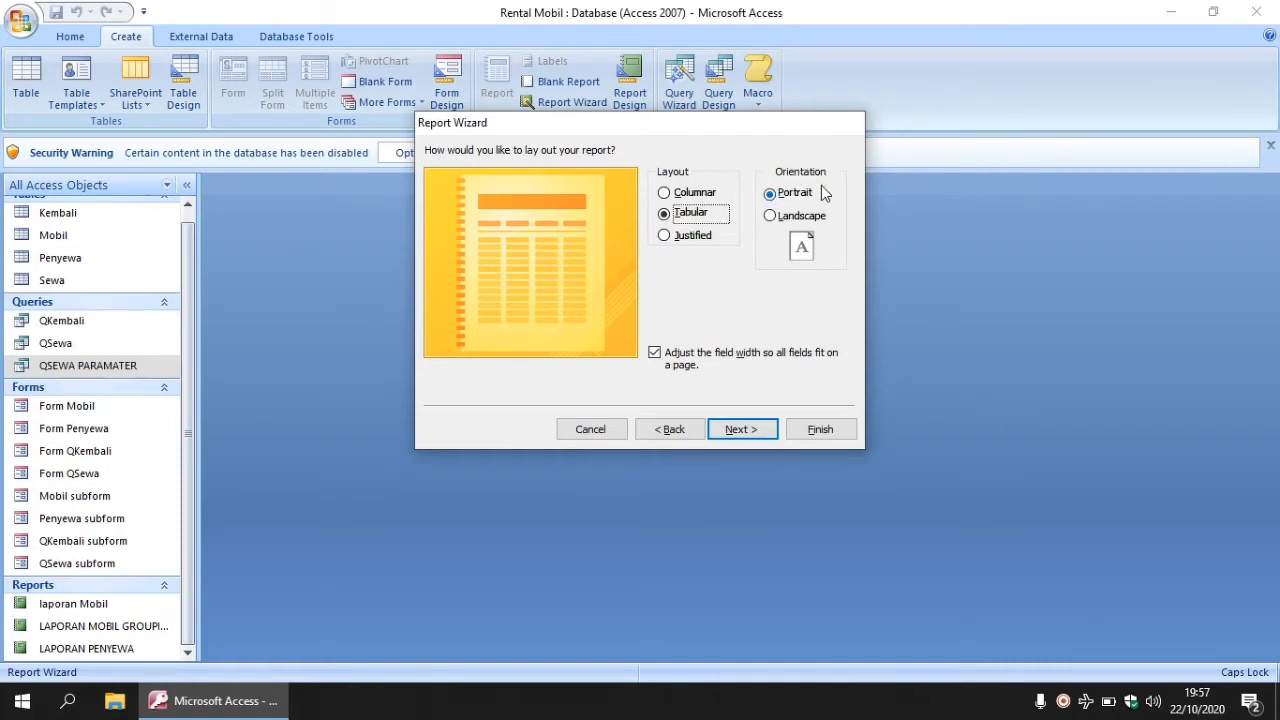
- Choose landscape layout, keep style None, and title the report LAPORAN QSEWA PARAMATER
{"action": "left_click", "coordinate": [771, 217]}
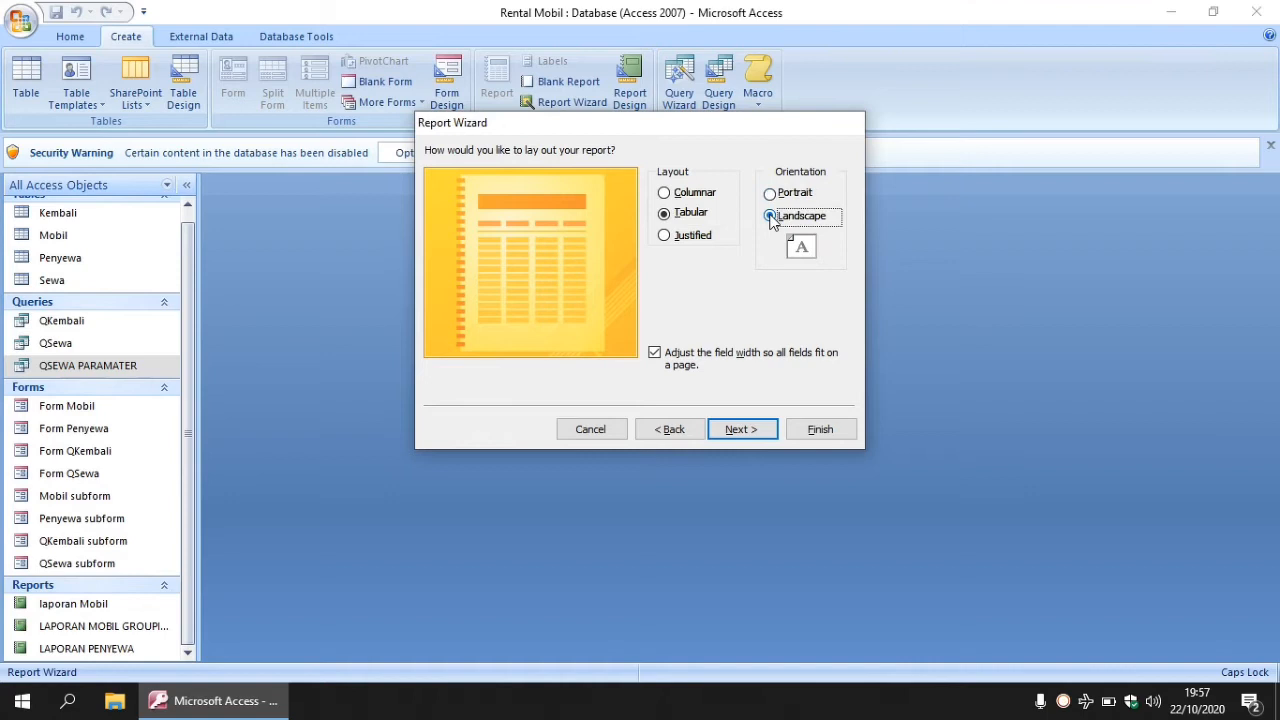
{"action": "left_click", "coordinate": [741, 430]}
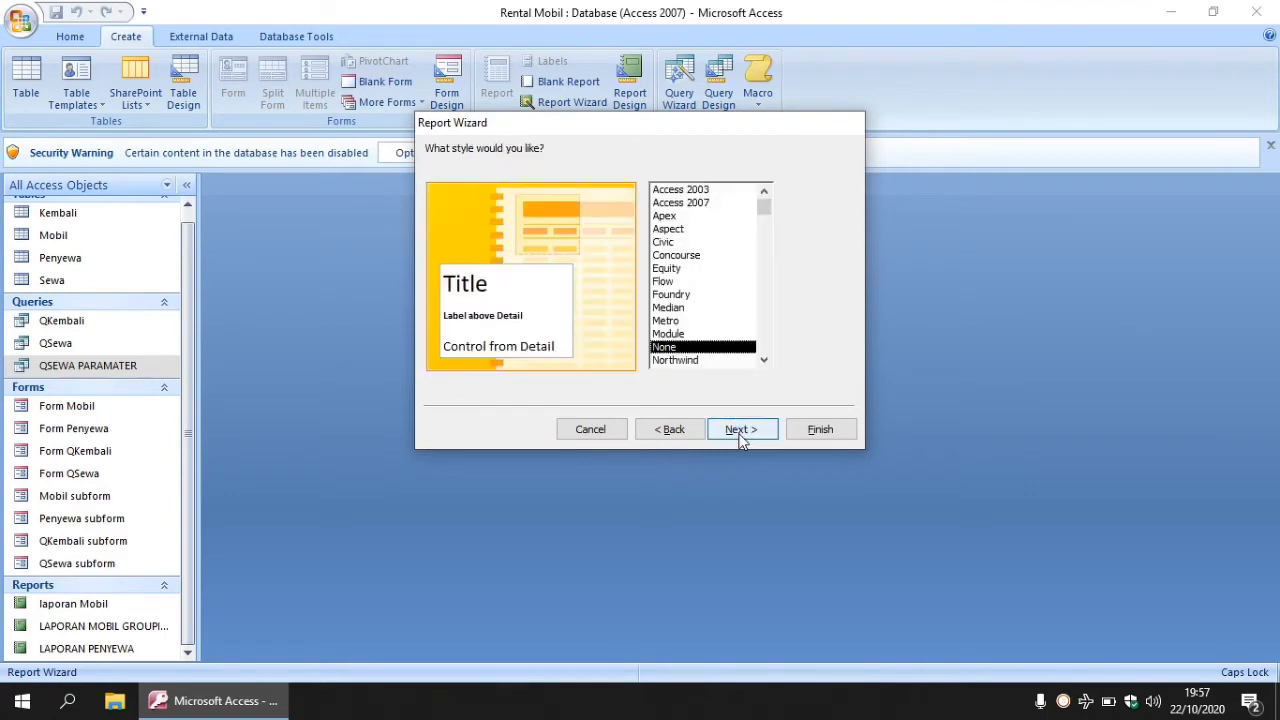
{"action": "left_click", "coordinate": [741, 430]}
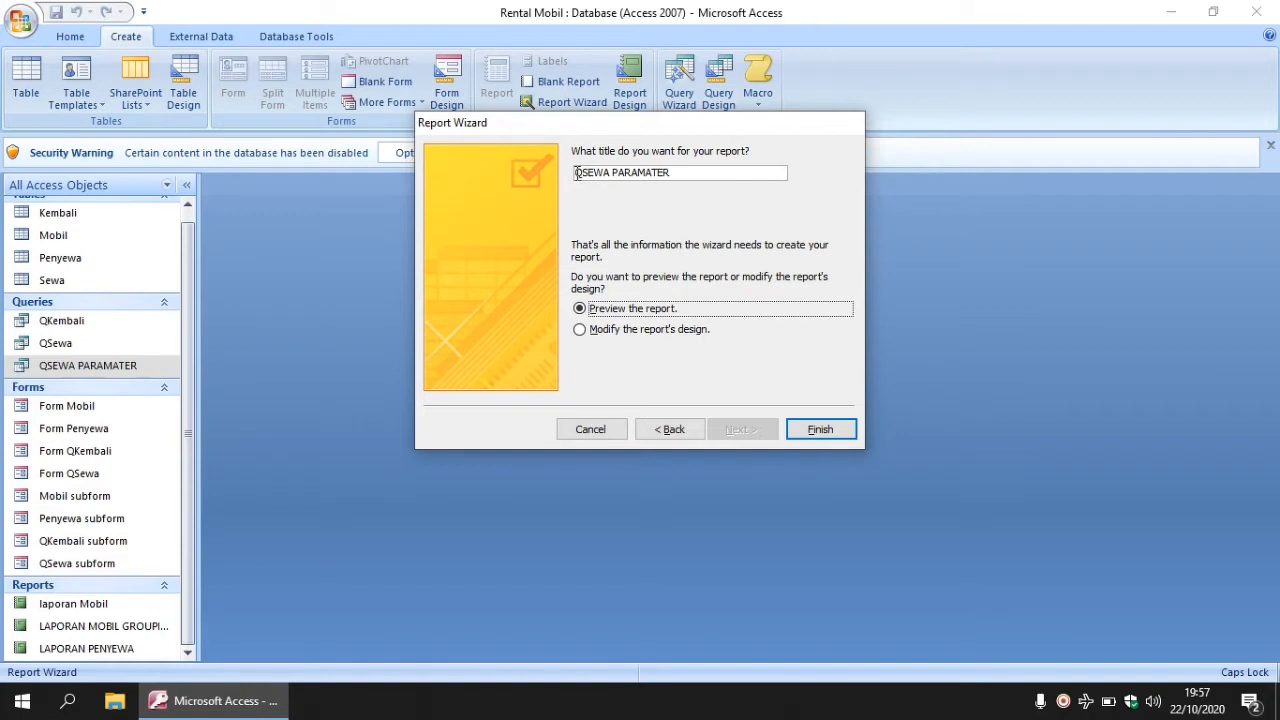
{"action": "left_click", "coordinate": [577, 173]}
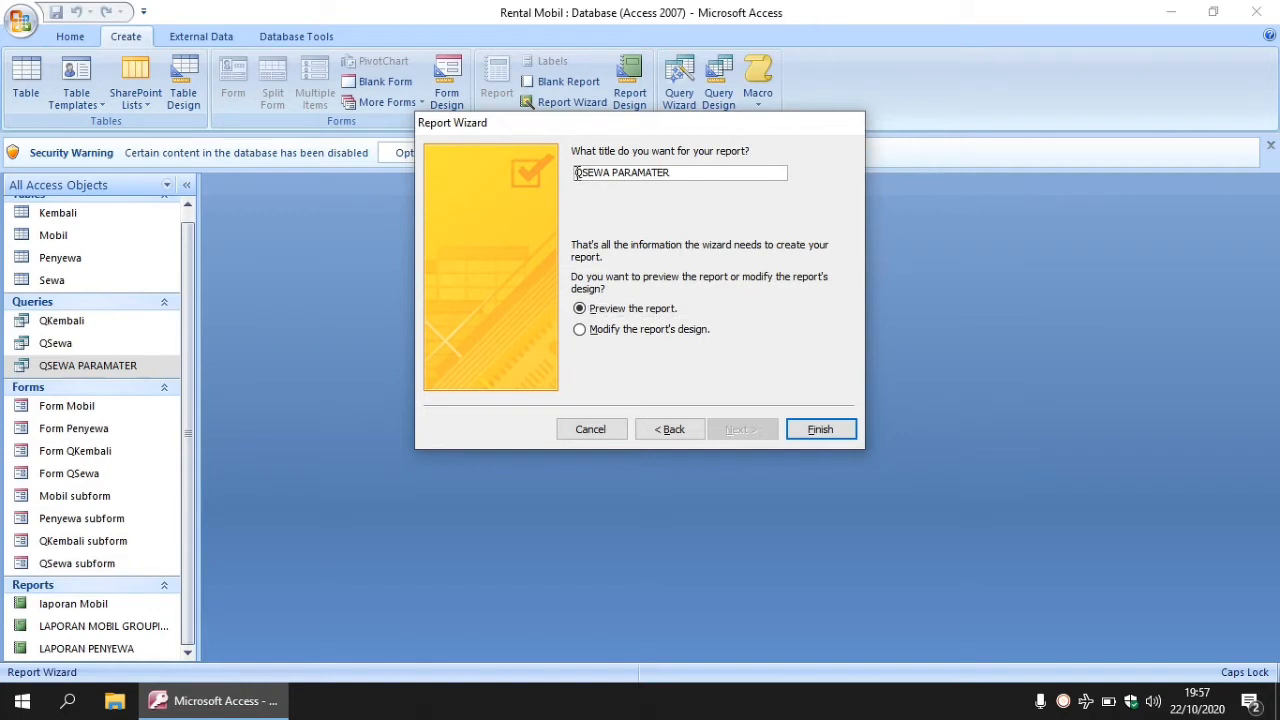
{"action": "type", "text": "LAPORAN"}
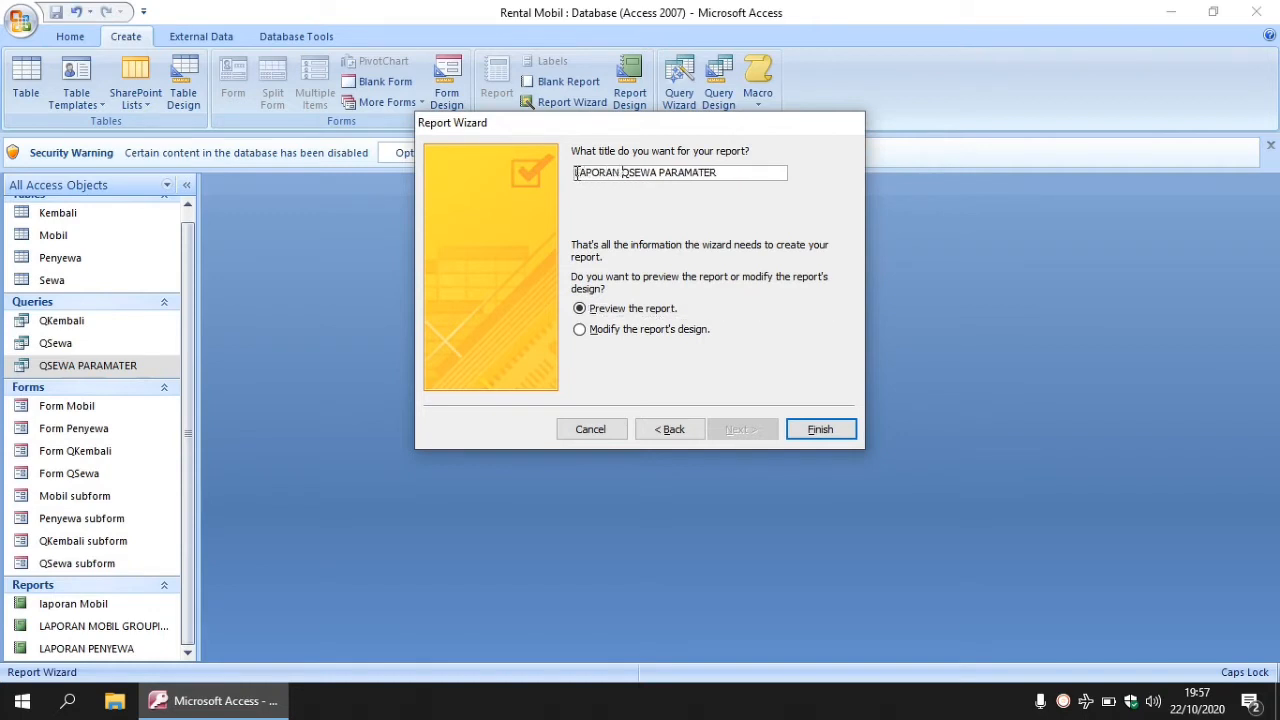
{"action": "left_click", "coordinate": [818, 430]}
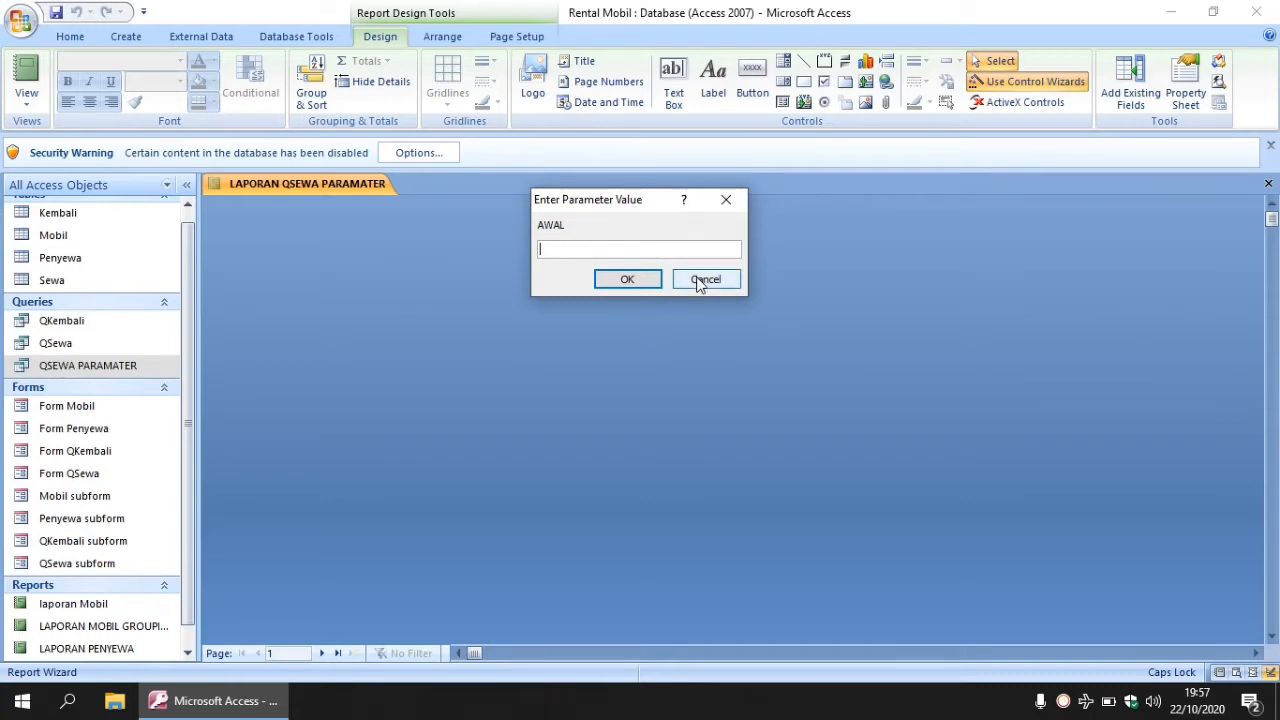
- Cancel the AWAL parameter prompt and open the new report in Design view
{"action": "left_click", "coordinate": [726, 201]}
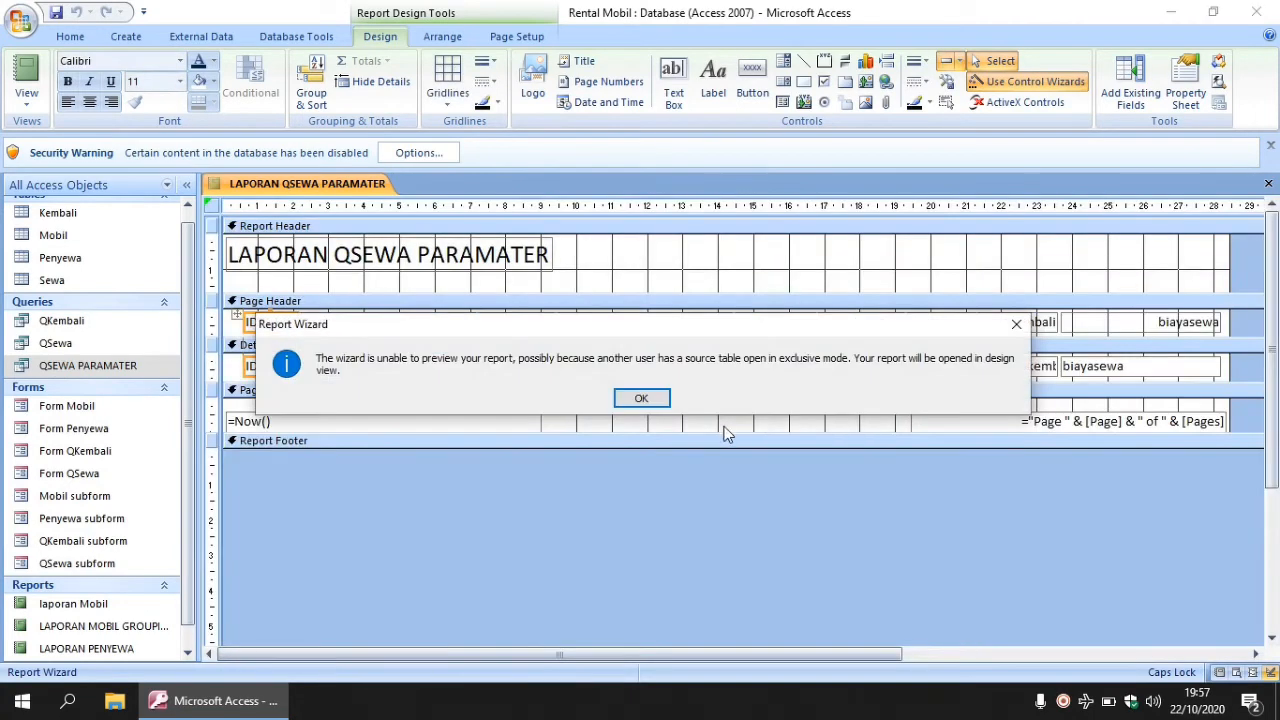
{"action": "left_click", "coordinate": [650, 399]}
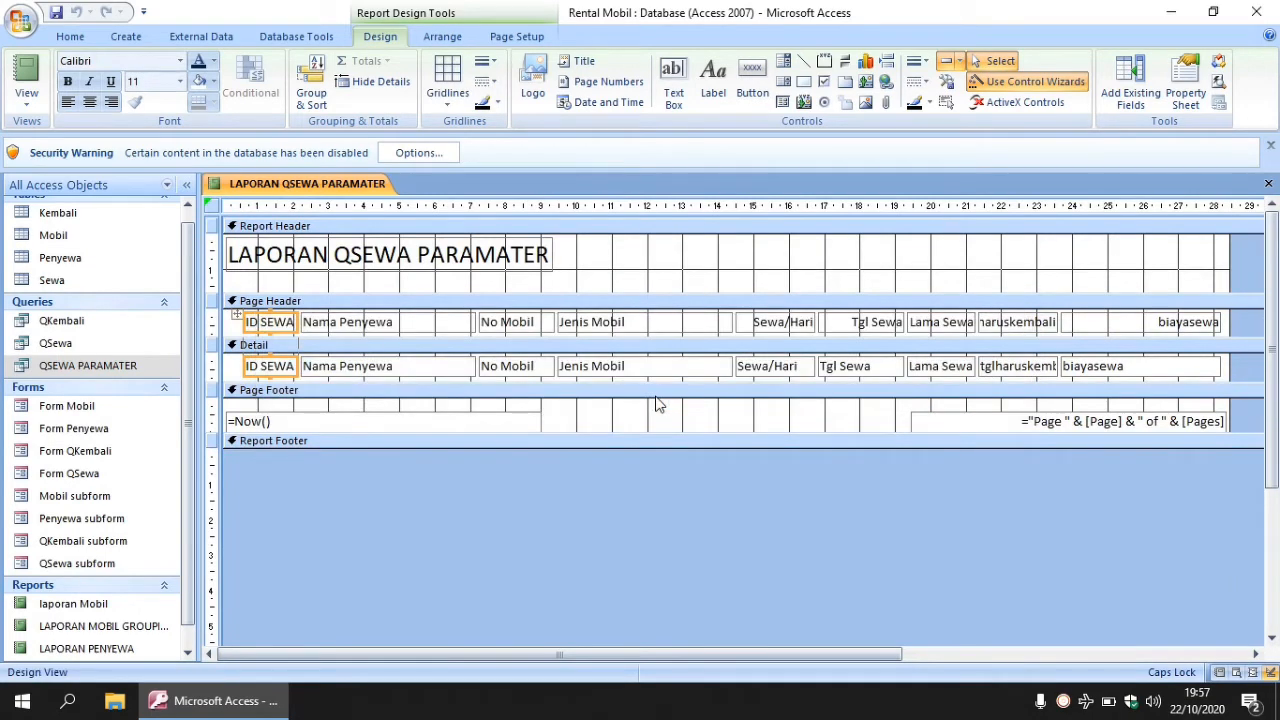
- Delete the old title label and make the Report Header section taller
{"action": "left_click", "coordinate": [547, 279]}
{"action": "key", "text": "Delete"}
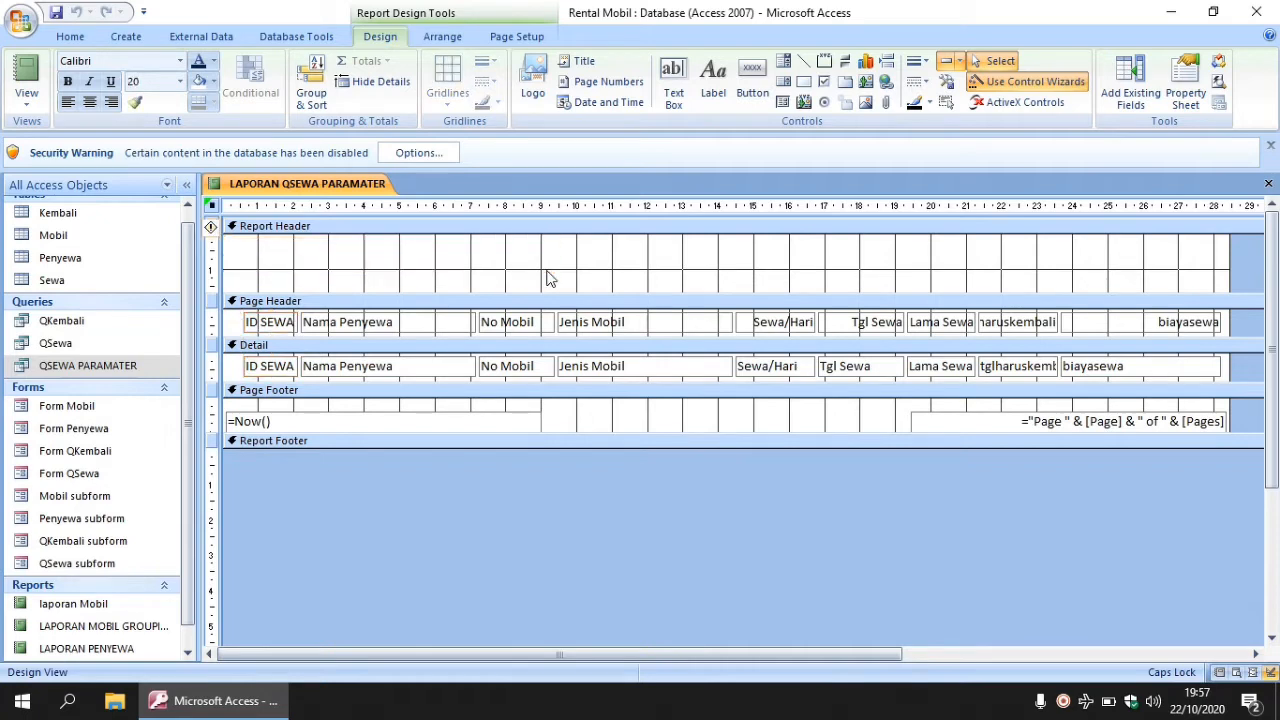
{"action": "left_click_drag", "start_coordinate": [566, 294], "coordinate": [572, 333]}
- Add header labels for the rental company name and its street address
{"action": "left_click", "coordinate": [716, 92]}
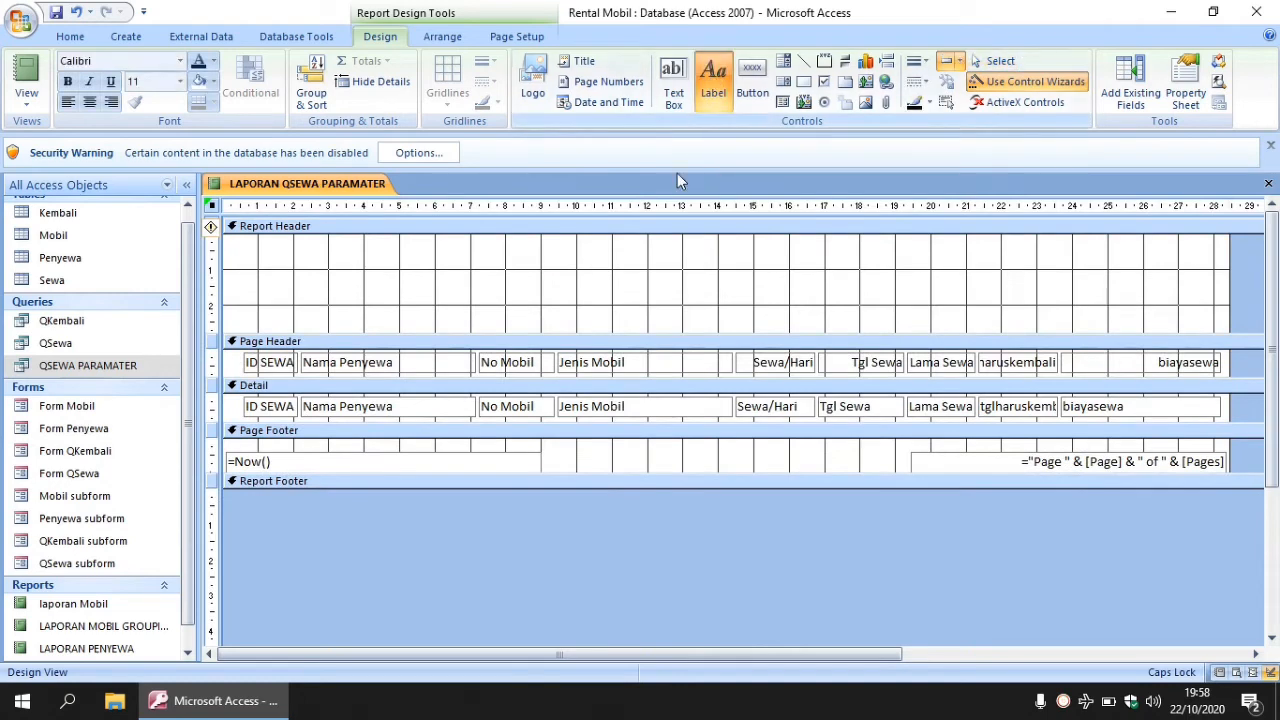
{"action": "left_click", "coordinate": [603, 256]}
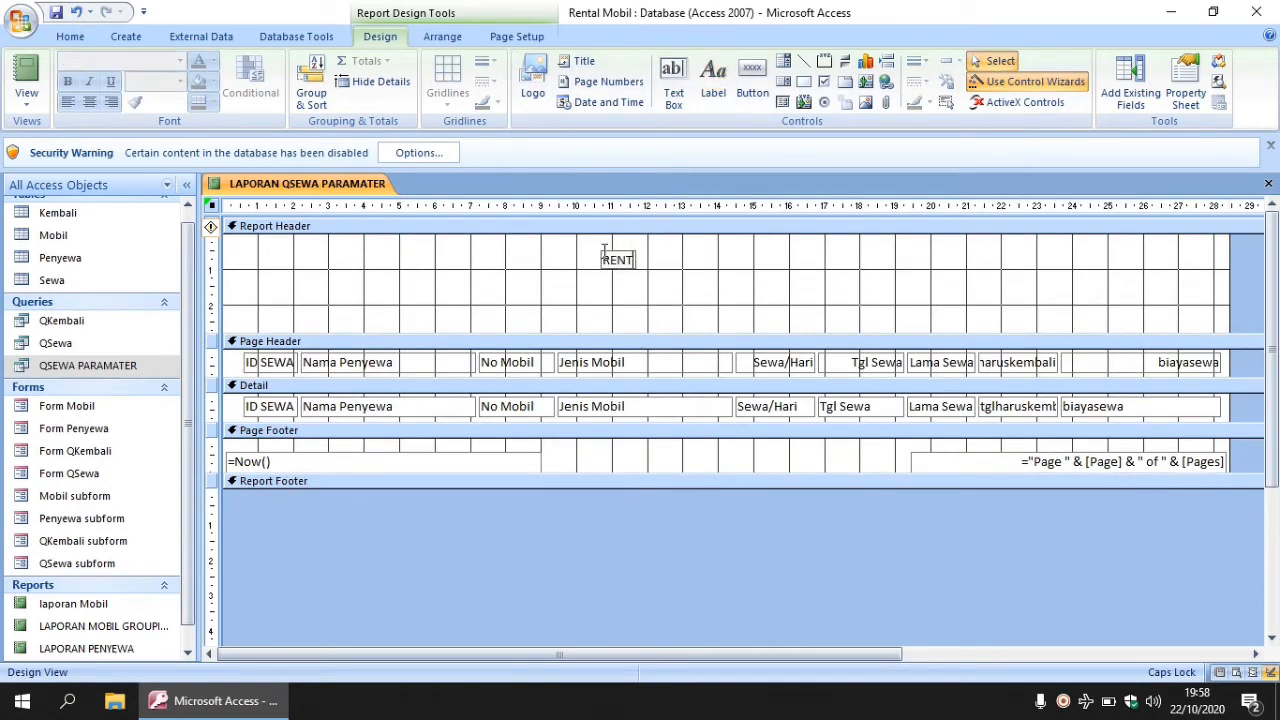
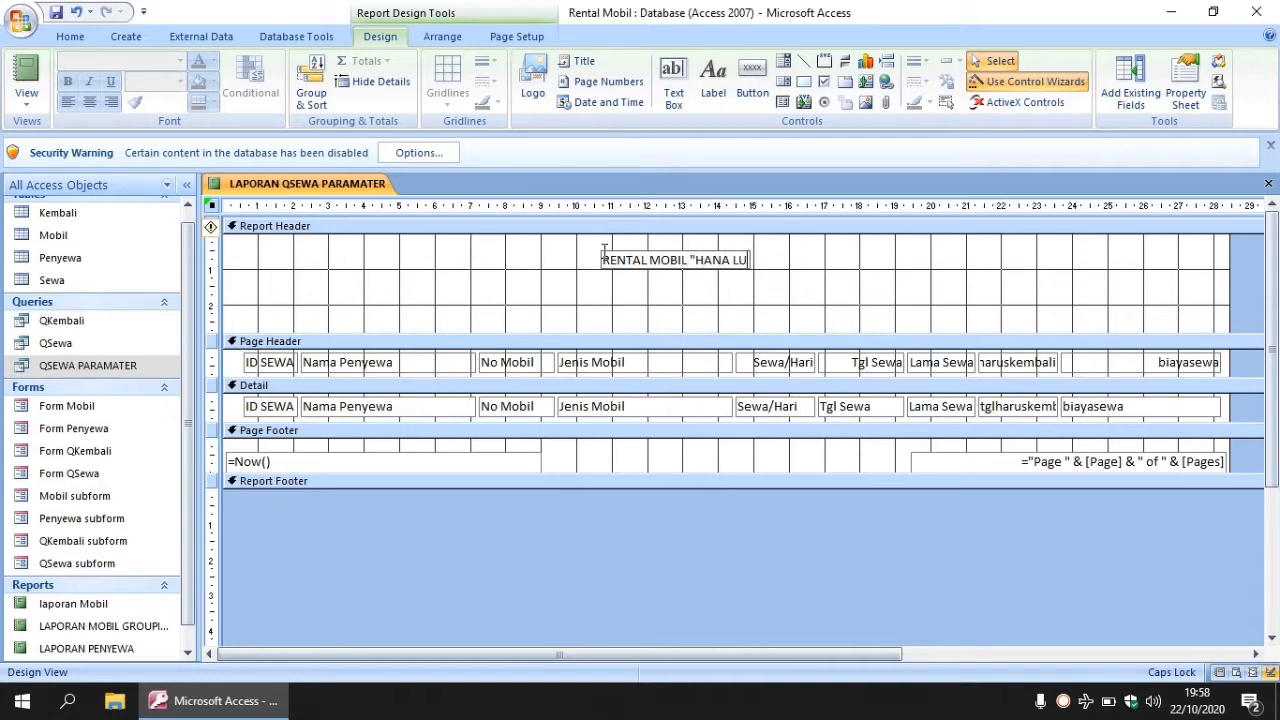
{"action": "left_click", "coordinate": [709, 87]}
{"action": "left_click", "coordinate": [604, 283]}
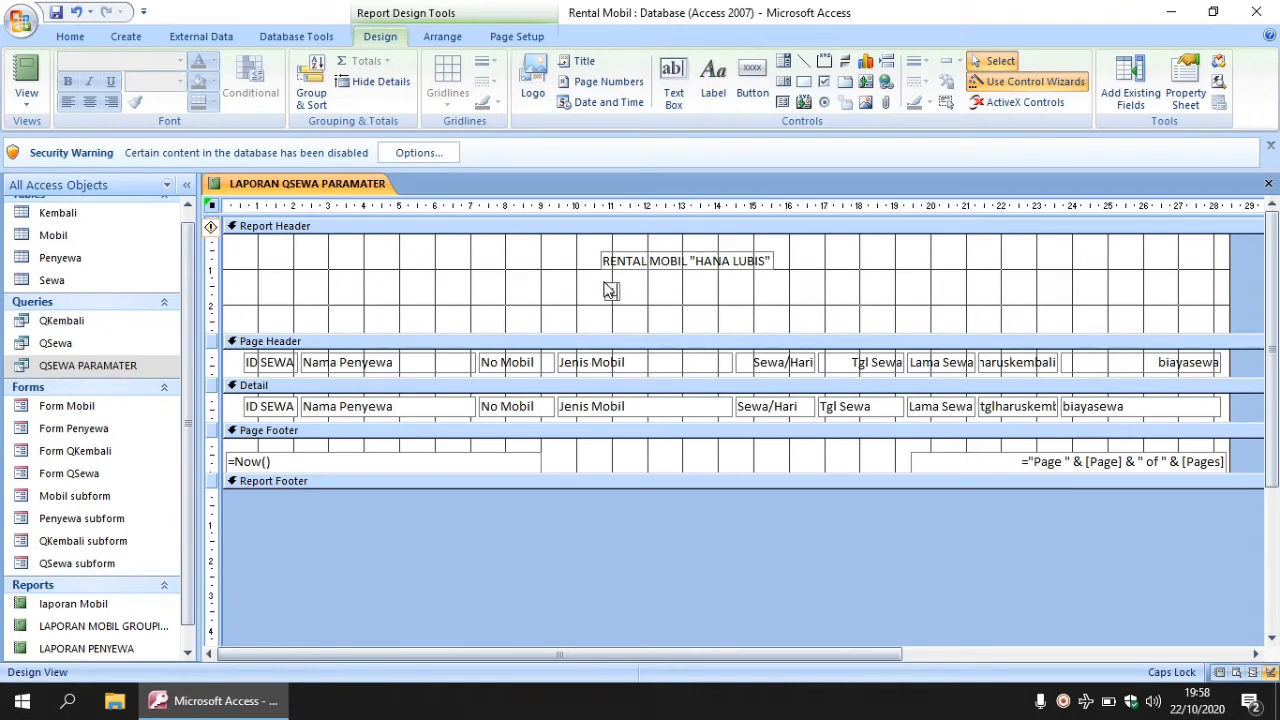
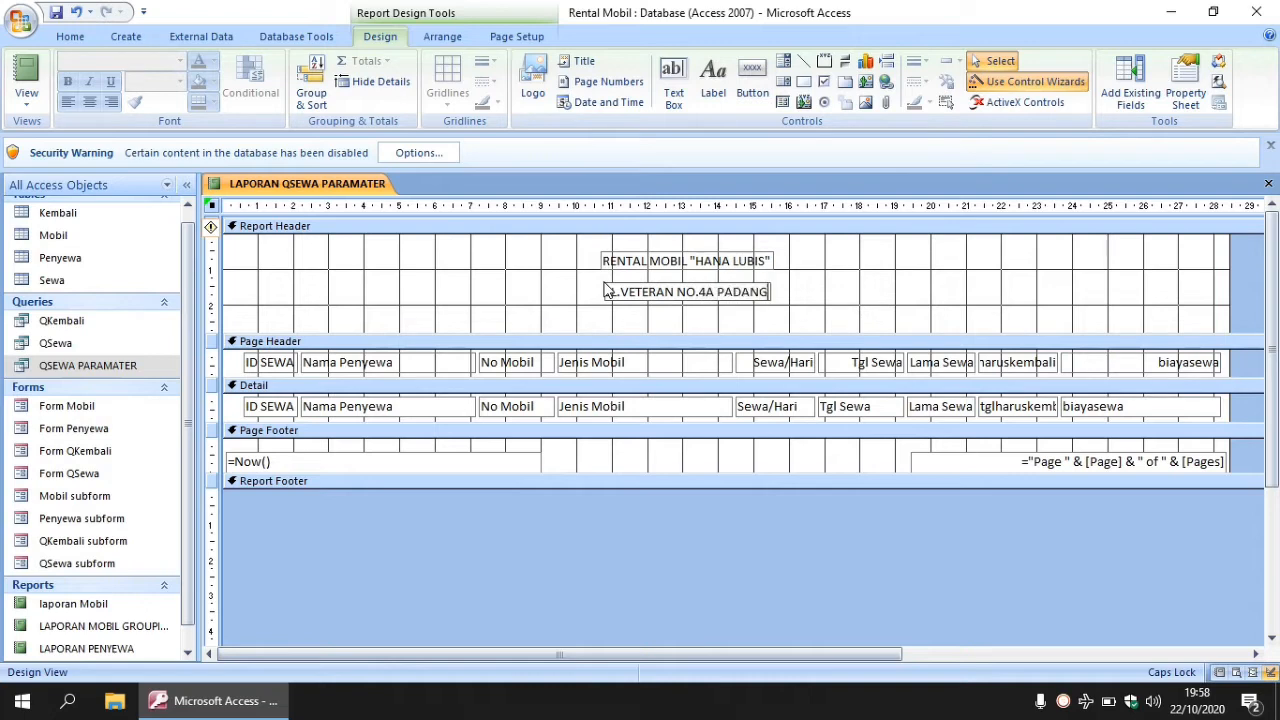
- Add a third header label reading LAPORAN PENYEWAAN MOBIL BERPARAMATER
{"action": "left_click", "coordinate": [713, 80]}
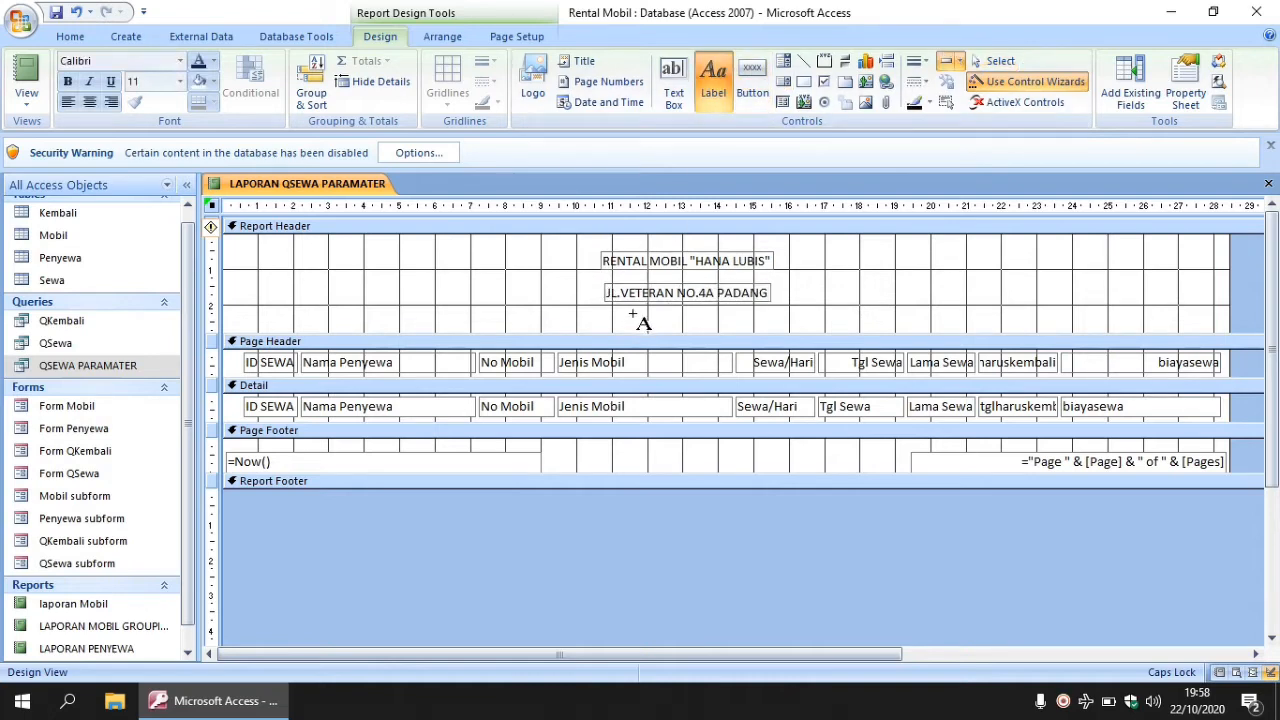
{"action": "key", "text": "Escape"}
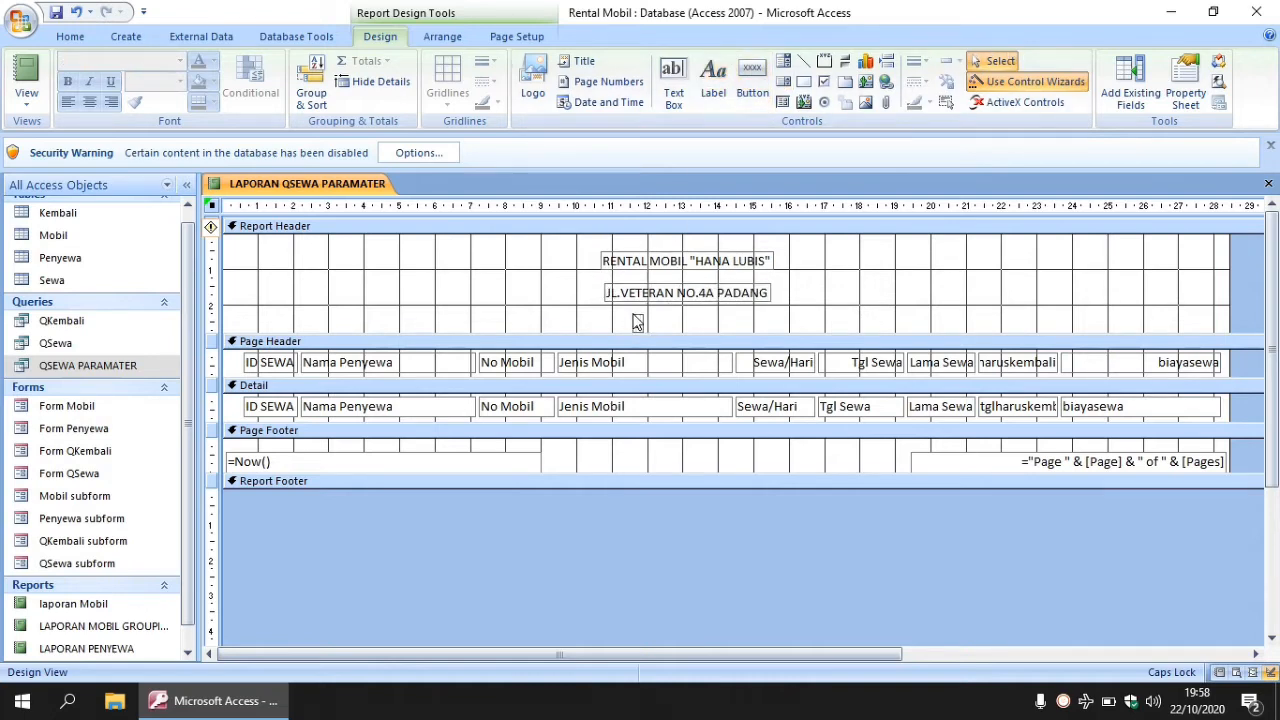
{"action": "type", "text": "LAPORAN PENY"}
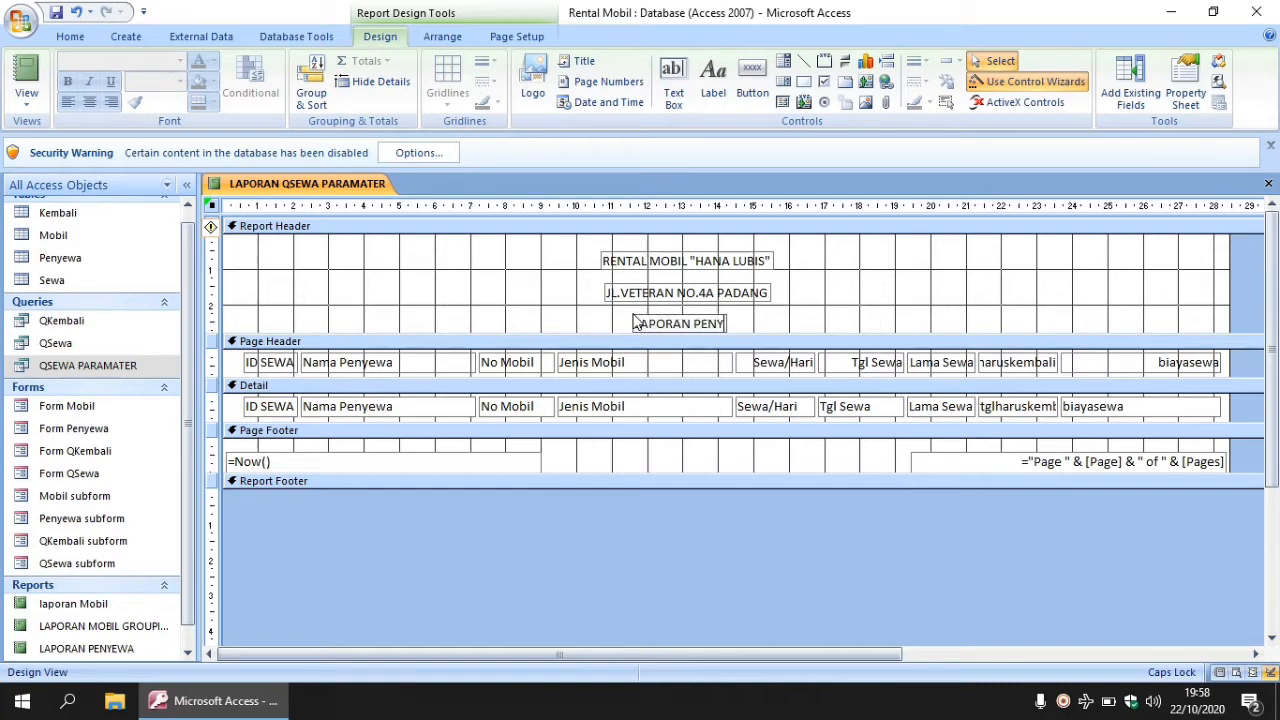
{"action": "type", "text": "EWAAN MOBIL"}
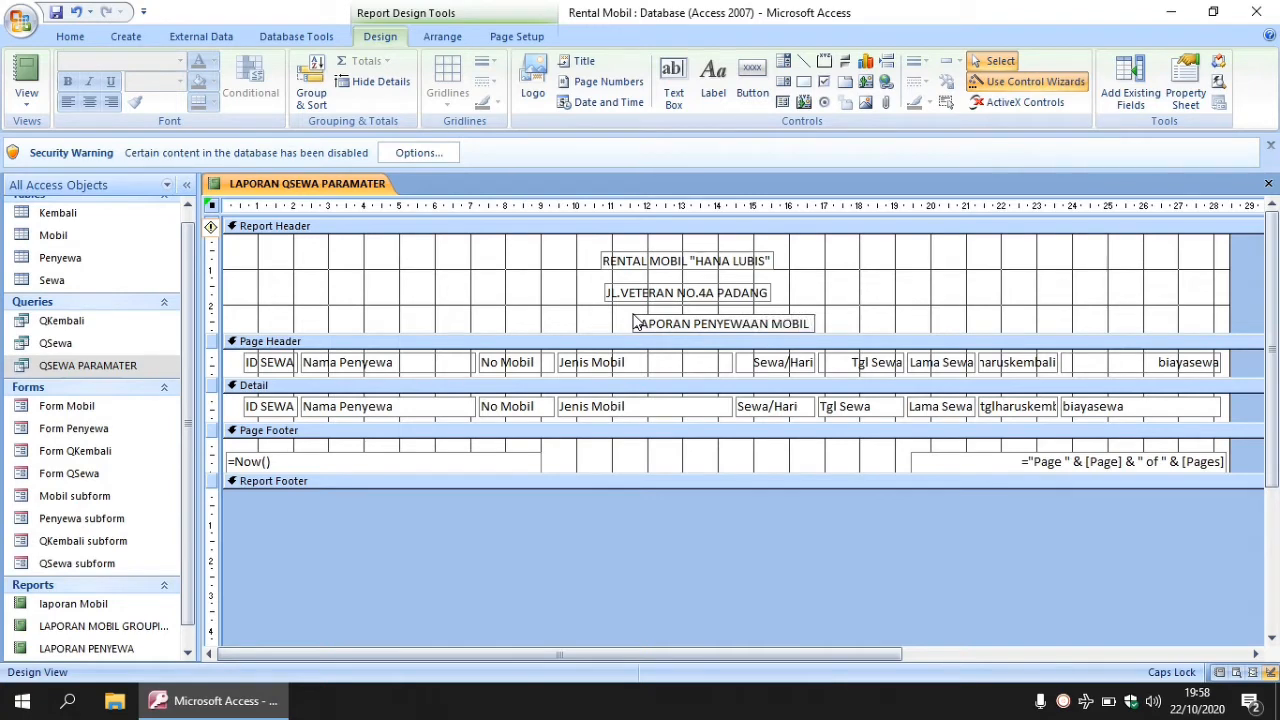
{"action": "type", "text": " BERPARAMATE"}
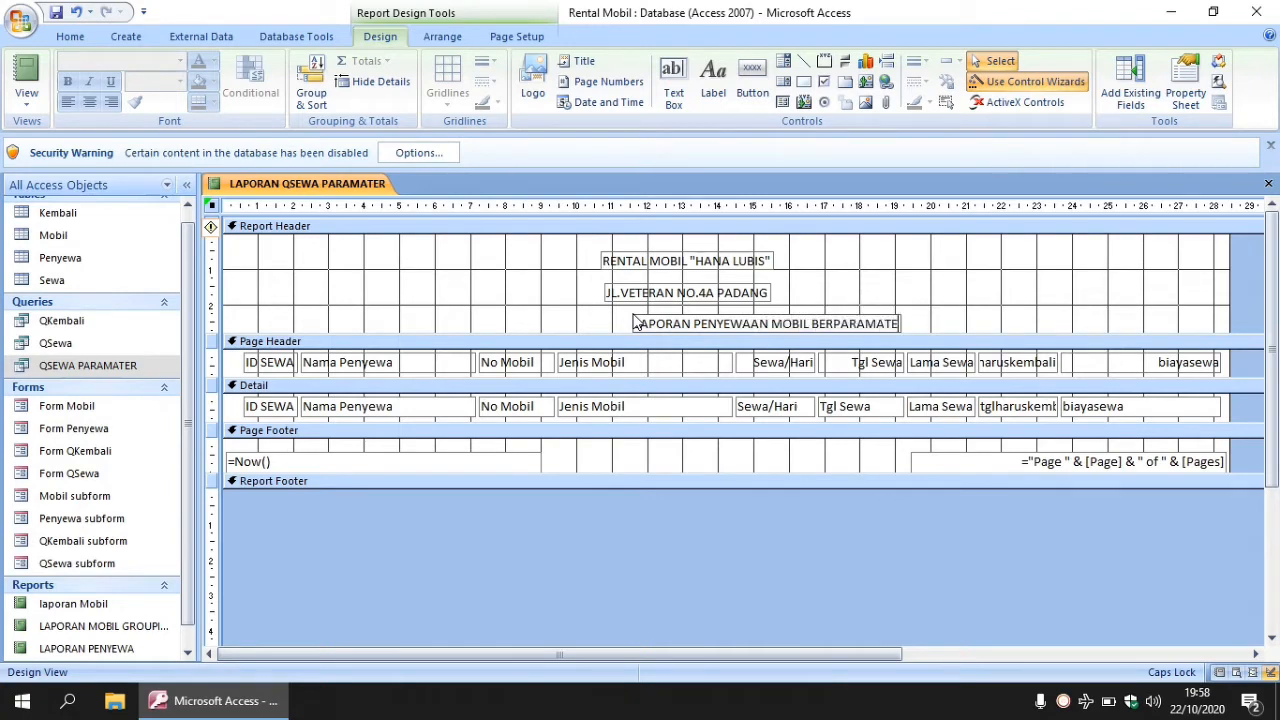
{"action": "type", "text": "R"}
- Format the company name label text as Arial Black, size 16
{"action": "double_click", "coordinate": [726, 260]}
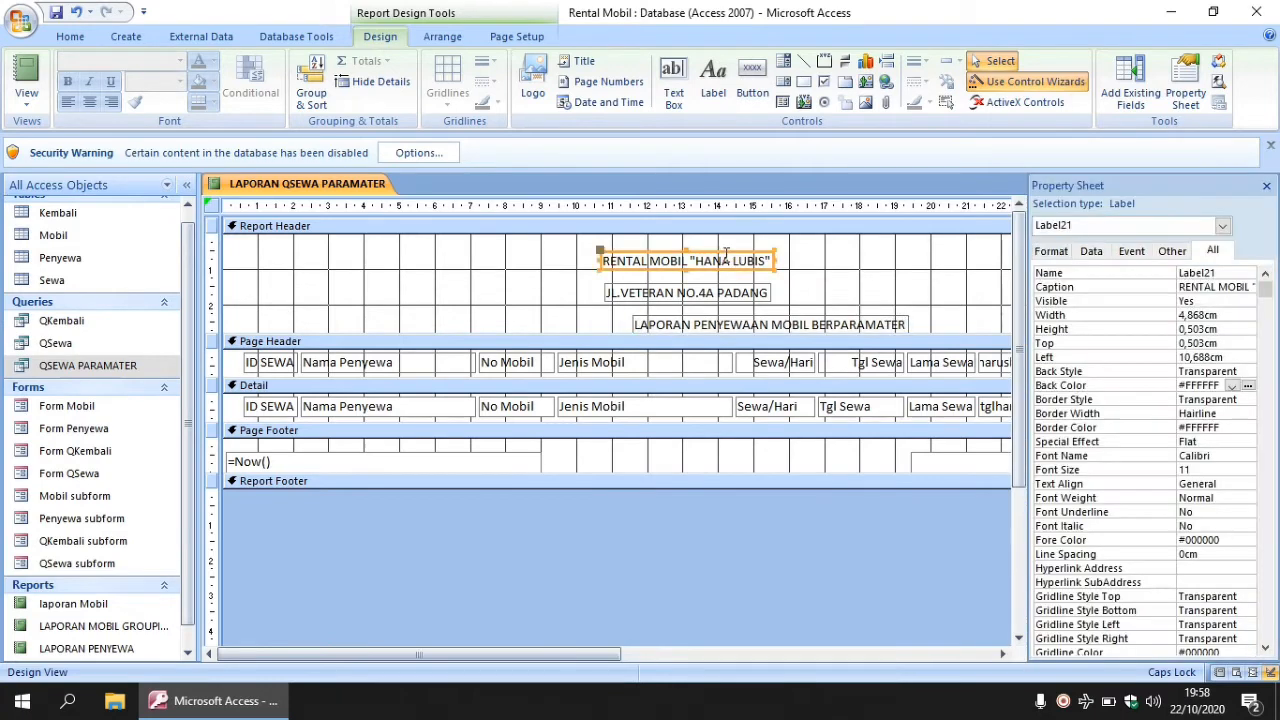
{"action": "left_click", "coordinate": [607, 261]}
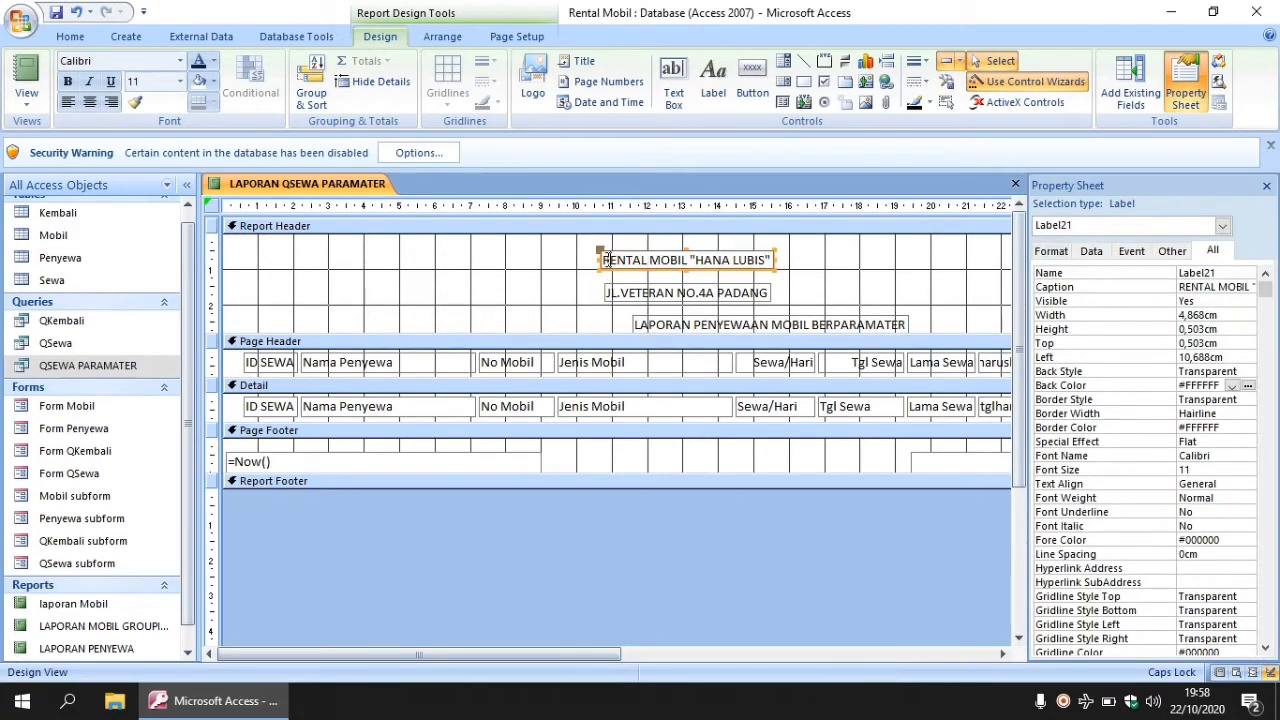
{"action": "left_click_drag", "start_coordinate": [608, 261], "coordinate": [787, 262]}
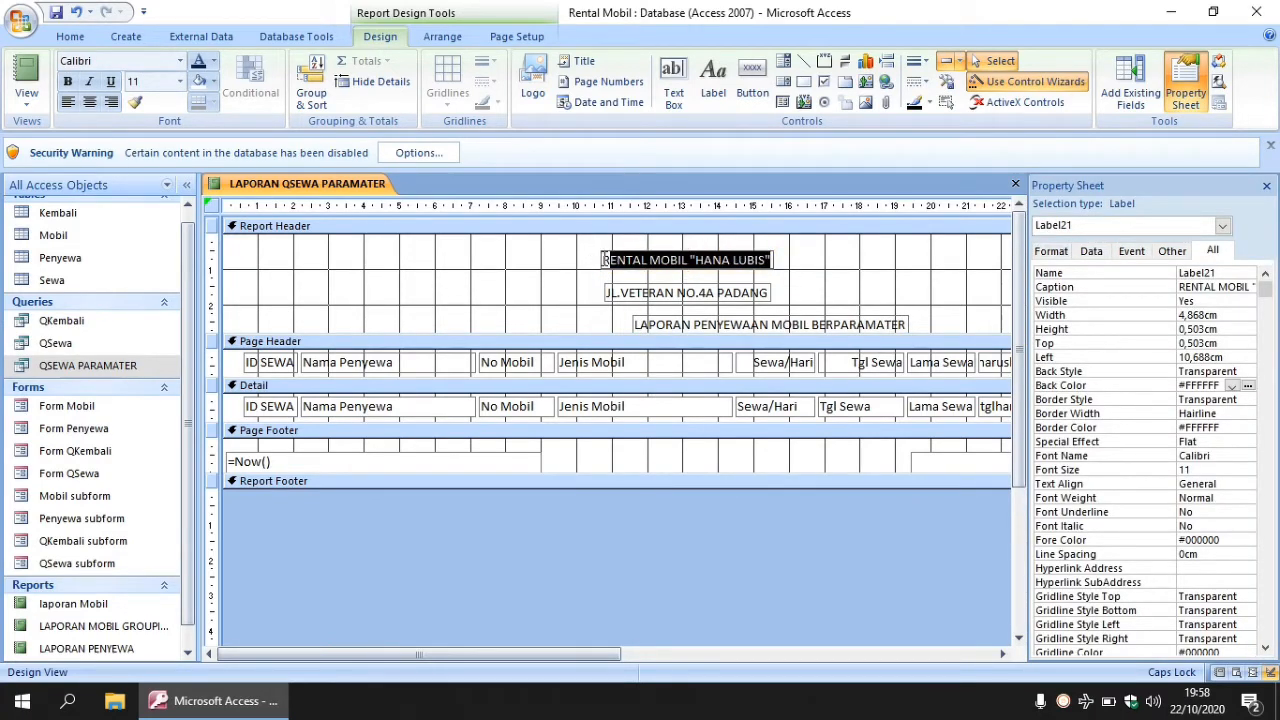
{"action": "left_click", "coordinate": [604, 260]}
{"action": "left_click_drag", "start_coordinate": [602, 260], "coordinate": [778, 262]}
{"action": "left_click", "coordinate": [180, 61]}
{"action": "left_click_drag", "start_coordinate": [315, 126], "coordinate": [315, 90]}
{"action": "left_click", "coordinate": [148, 244]}
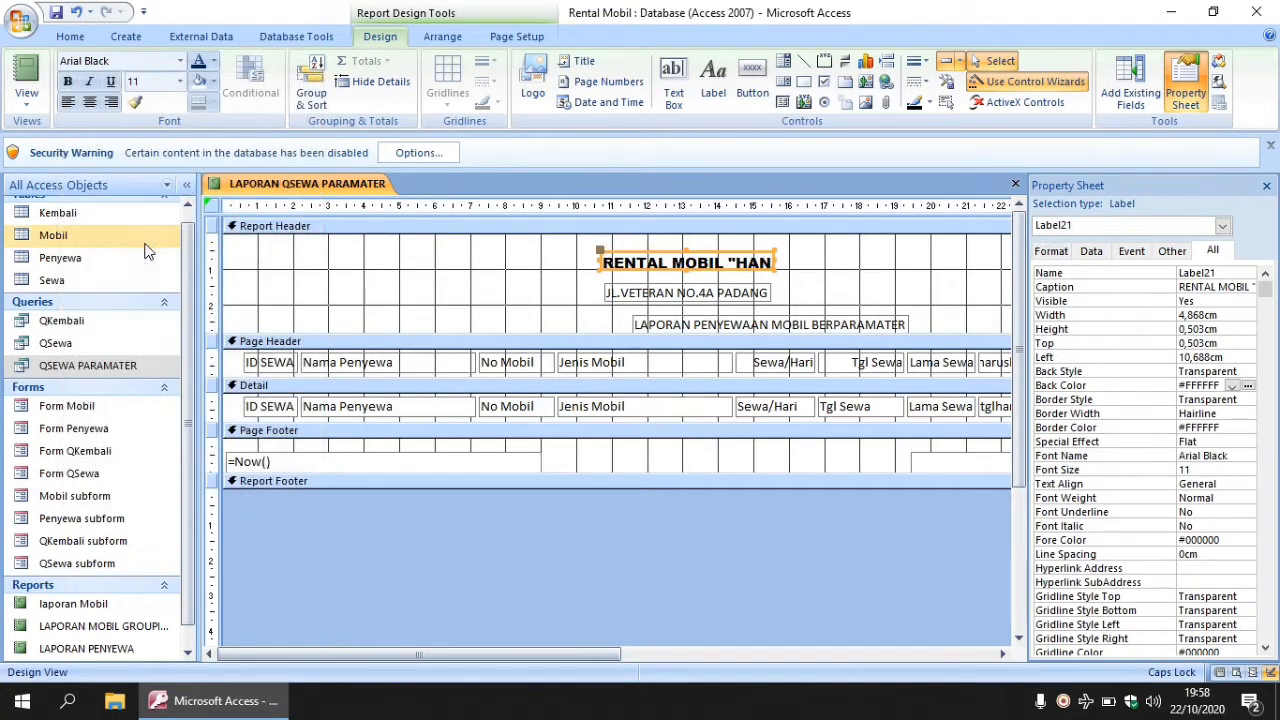
{"action": "left_click", "coordinate": [181, 84]}
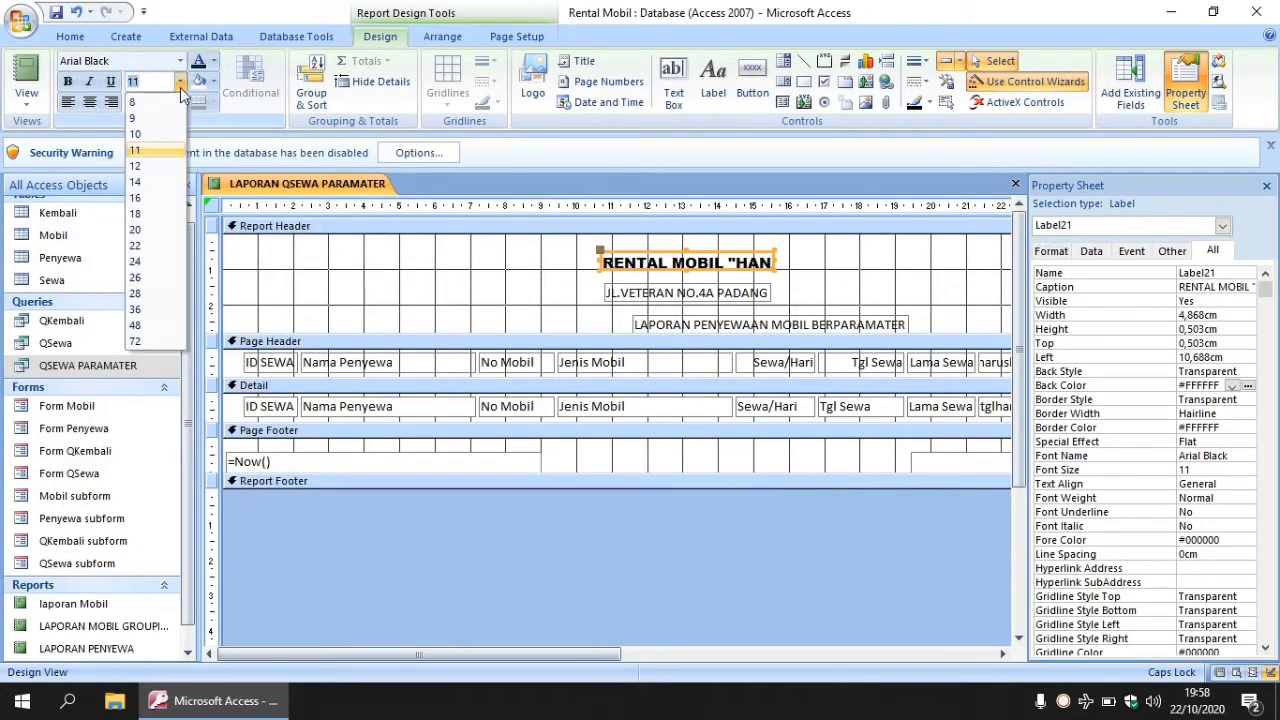
{"action": "left_click", "coordinate": [140, 197]}
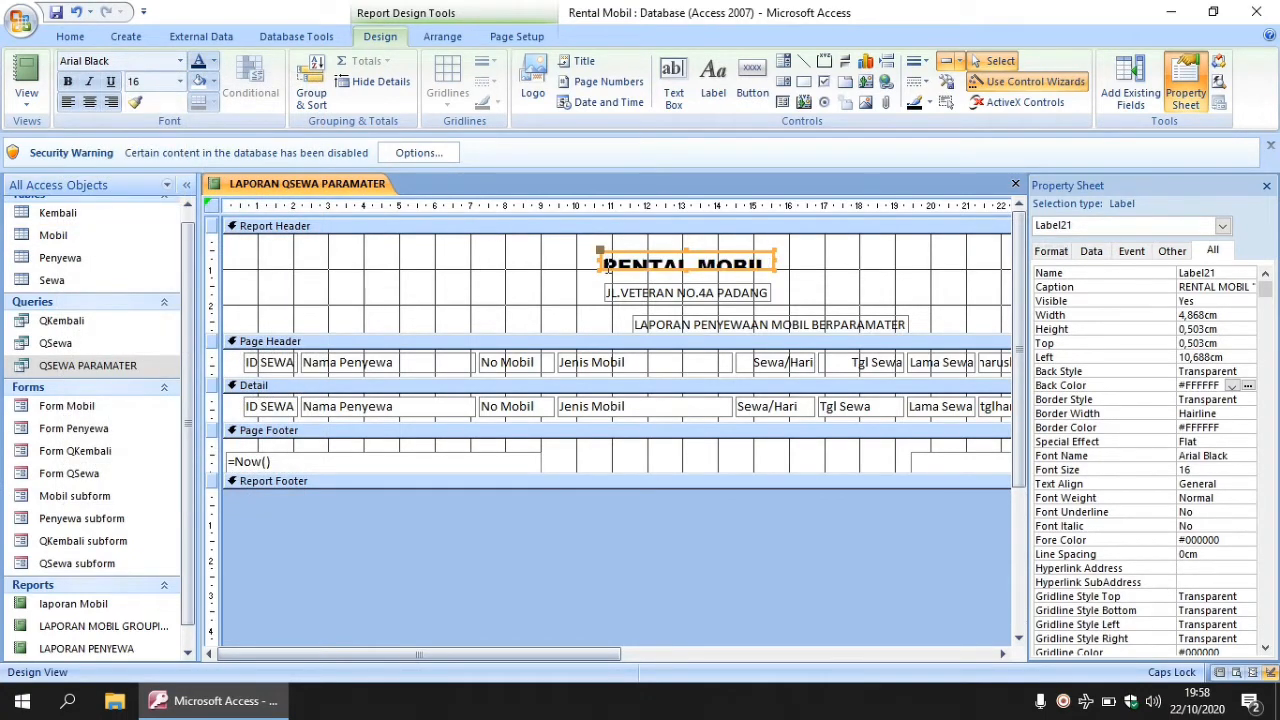
- Widen the company name label to 10 cm, make it taller, and centre its text
{"action": "left_click_drag", "start_coordinate": [601, 262], "coordinate": [466, 252]}
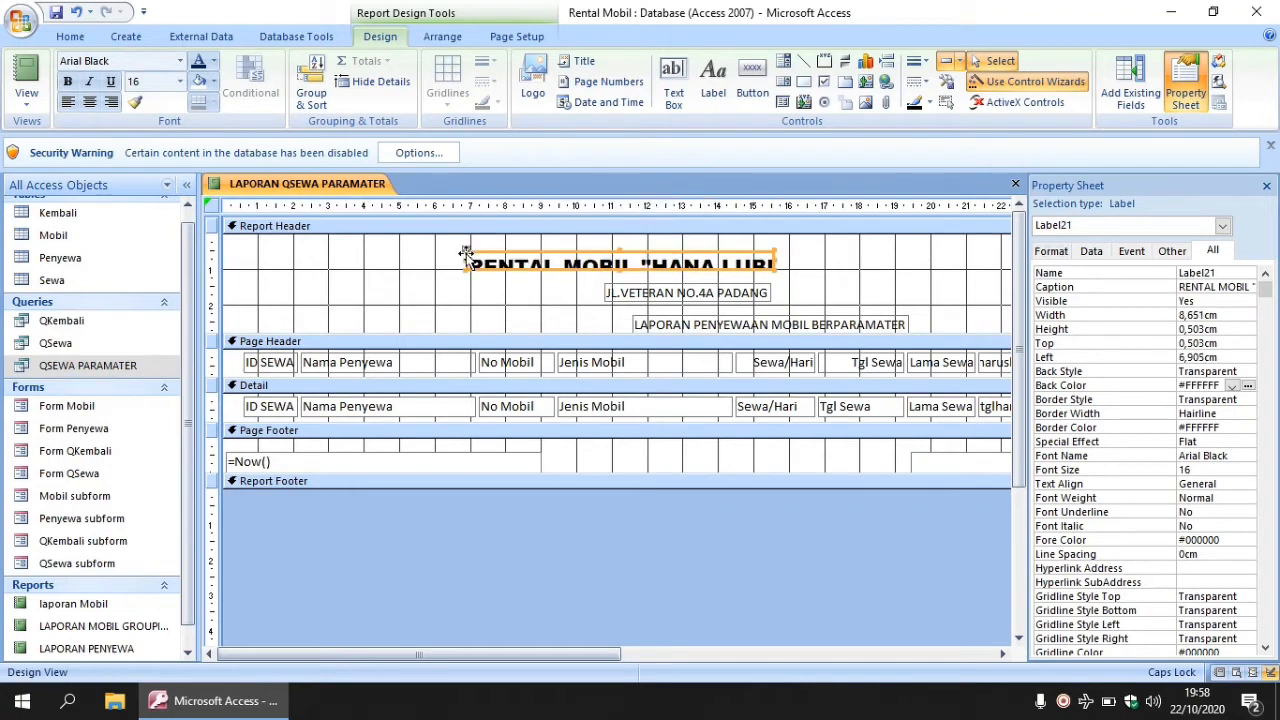
{"action": "left_click_drag", "start_coordinate": [620, 253], "coordinate": [620, 241]}
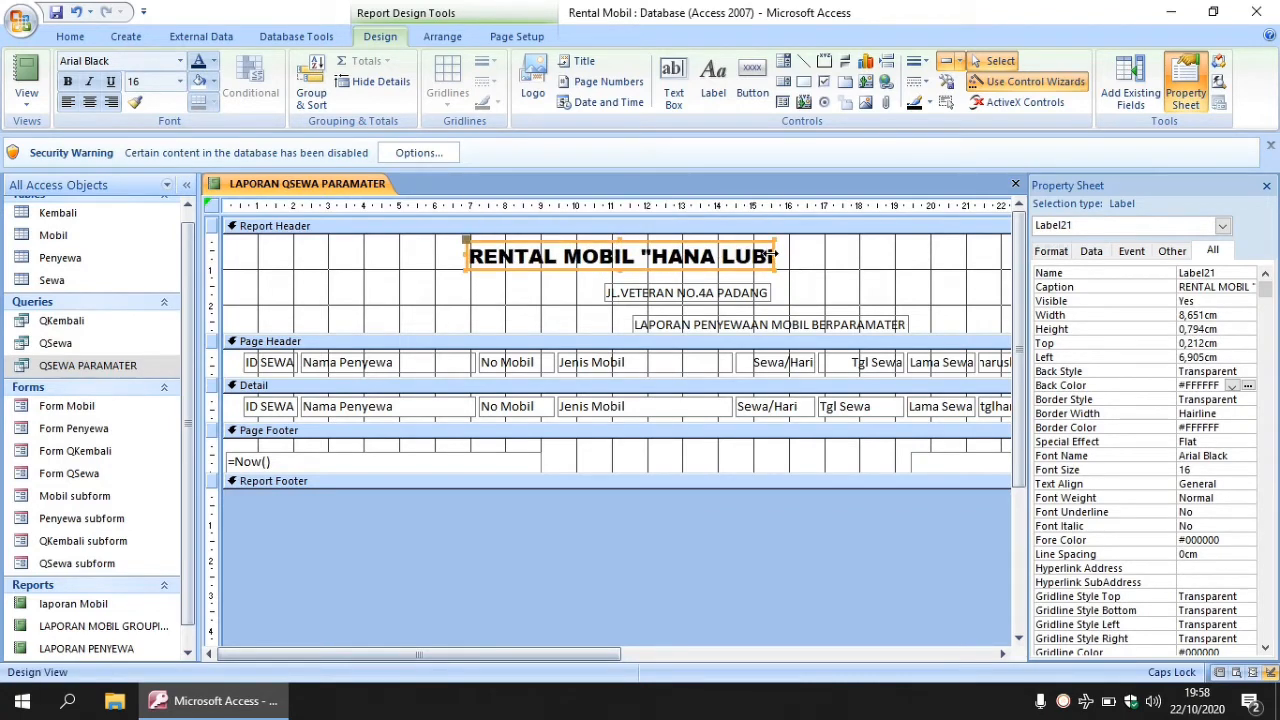
{"action": "left_click_drag", "start_coordinate": [776, 255], "coordinate": [818, 252]}
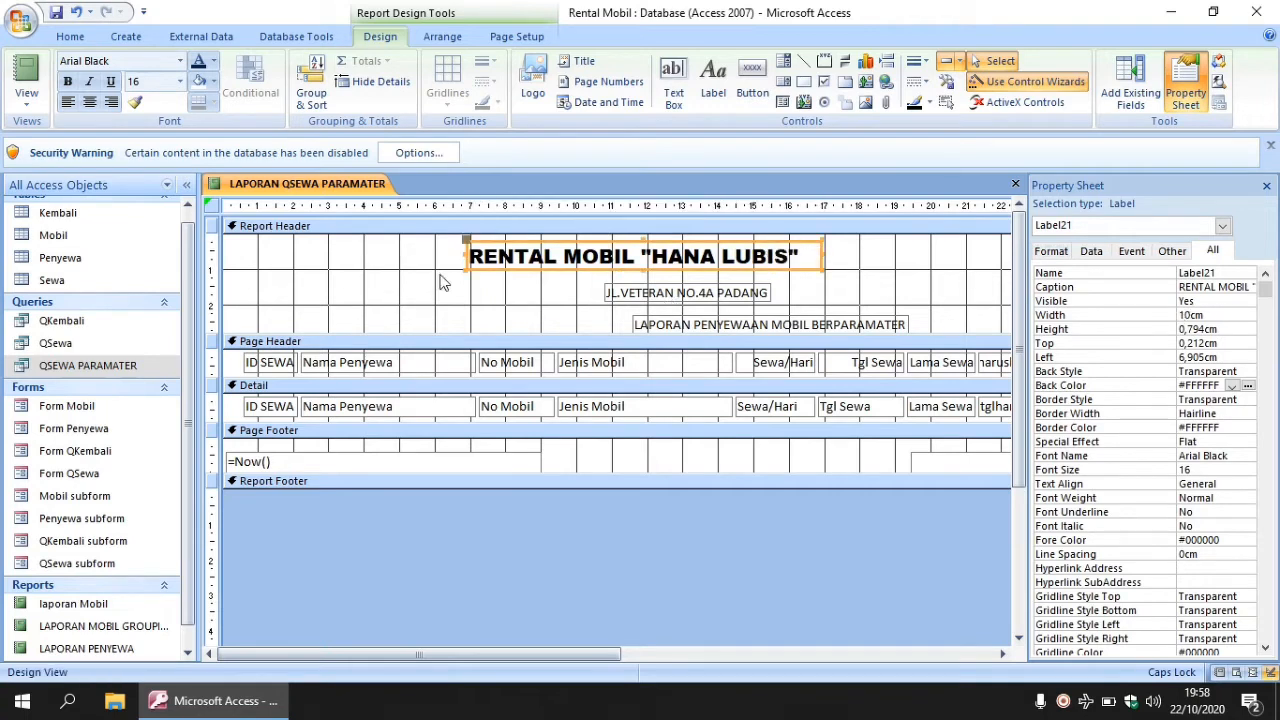
{"action": "left_click", "coordinate": [89, 102]}
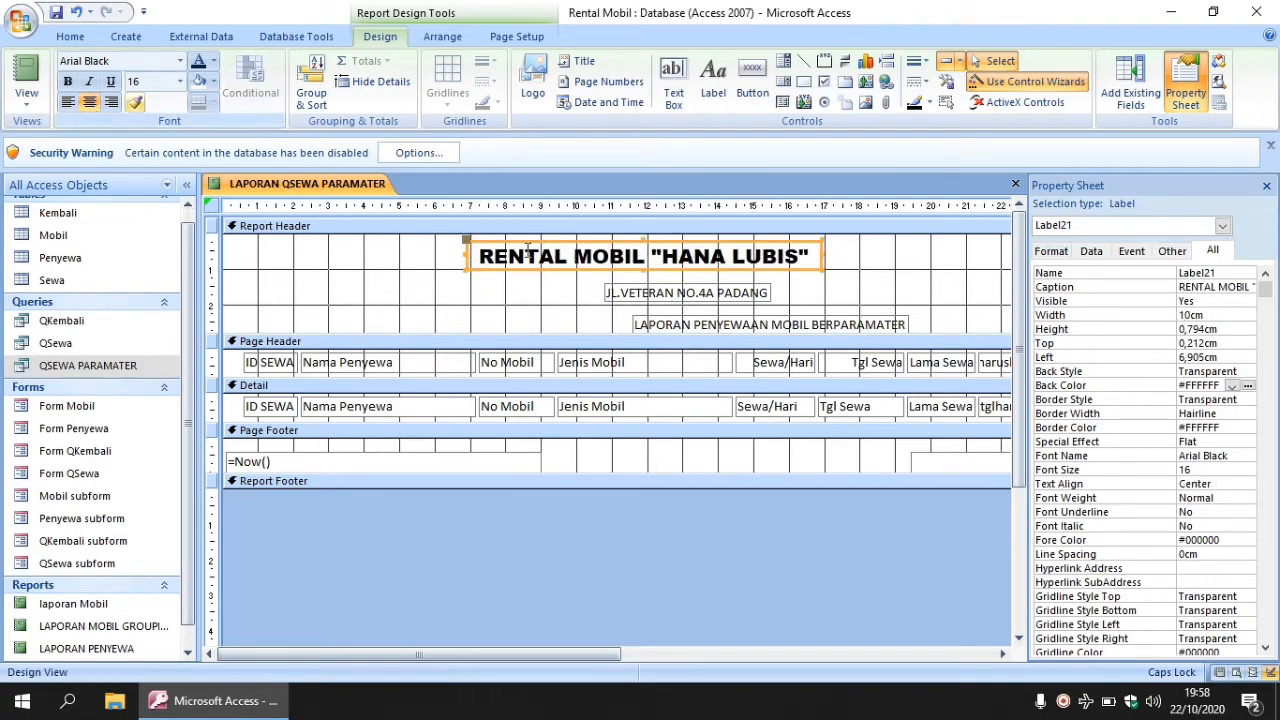
{"action": "left_click", "coordinate": [680, 295]}
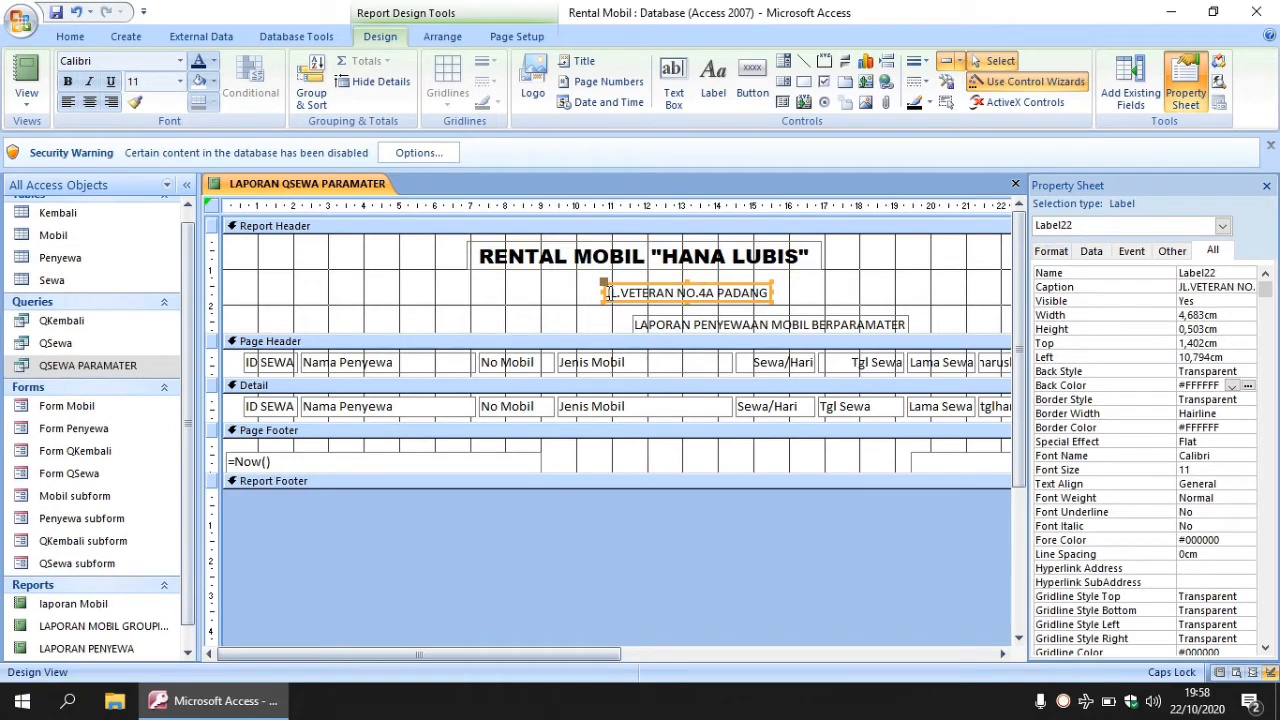
{"action": "left_click_drag", "start_coordinate": [606, 292], "coordinate": [770, 292]}
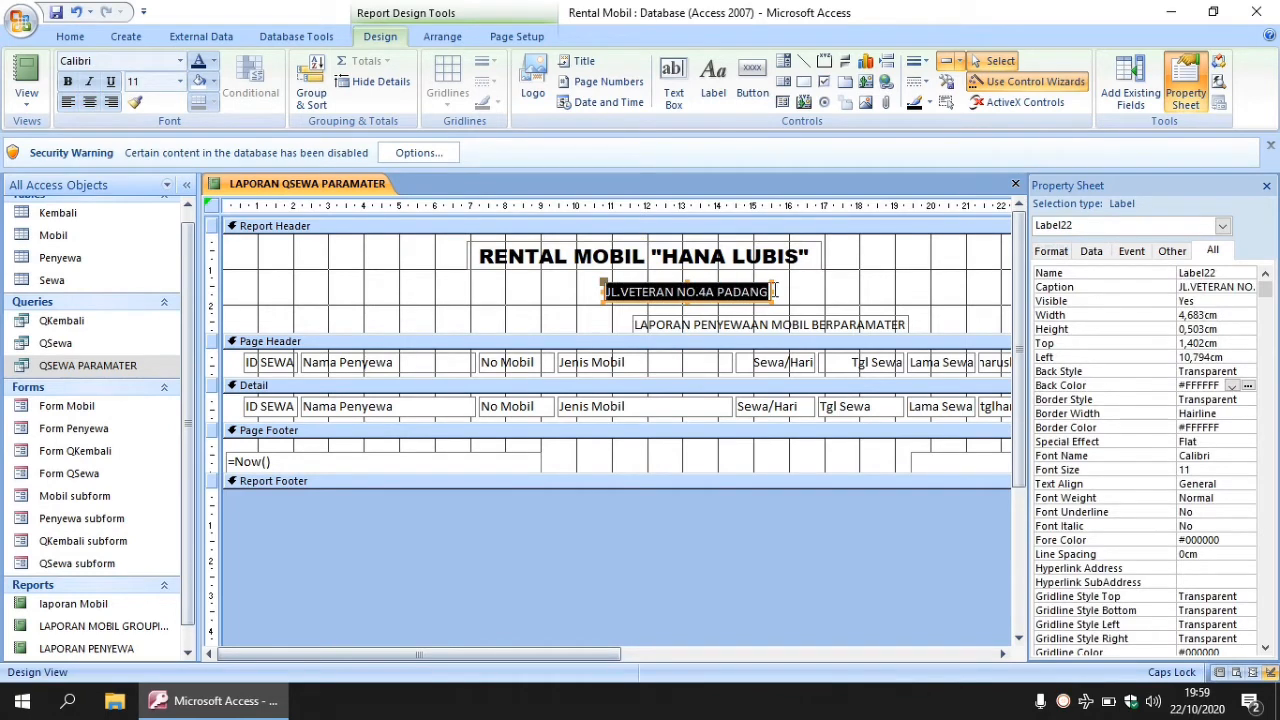
{"action": "left_click", "coordinate": [180, 61]}
{"action": "left_click_drag", "start_coordinate": [320, 145], "coordinate": [318, 95]}
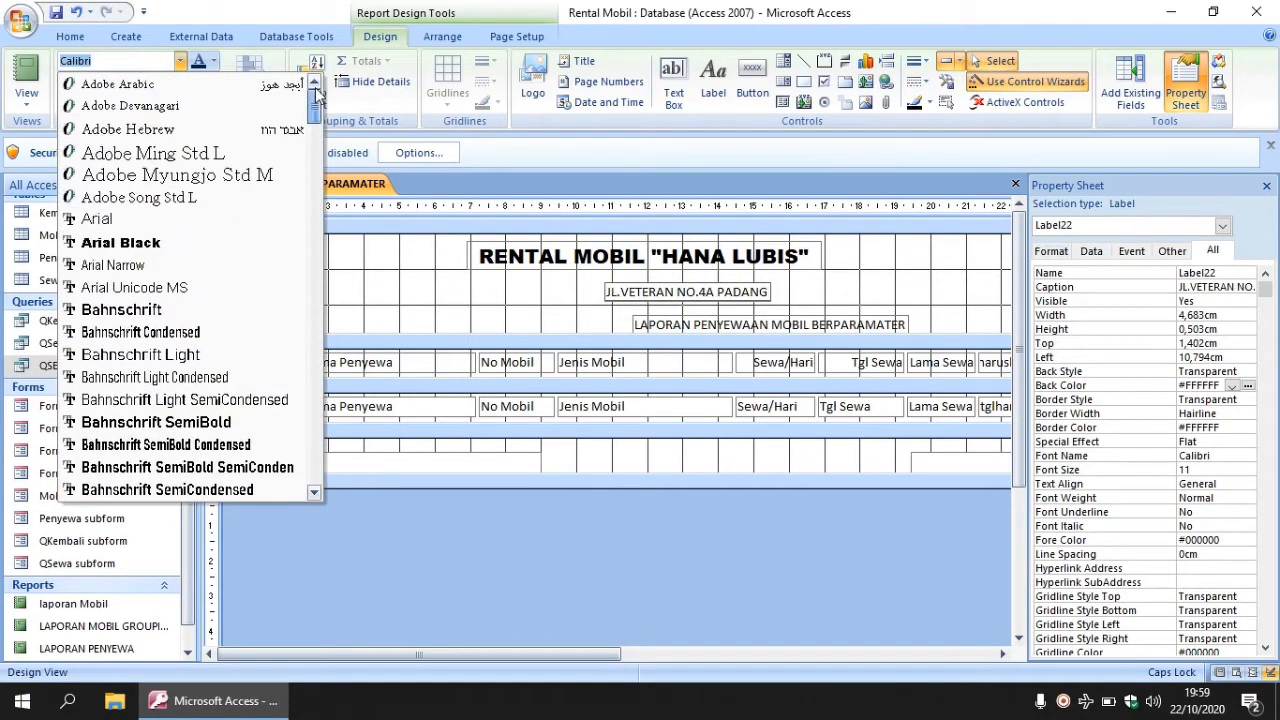
{"action": "left_click", "coordinate": [146, 243]}
{"action": "left_click", "coordinate": [180, 82]}
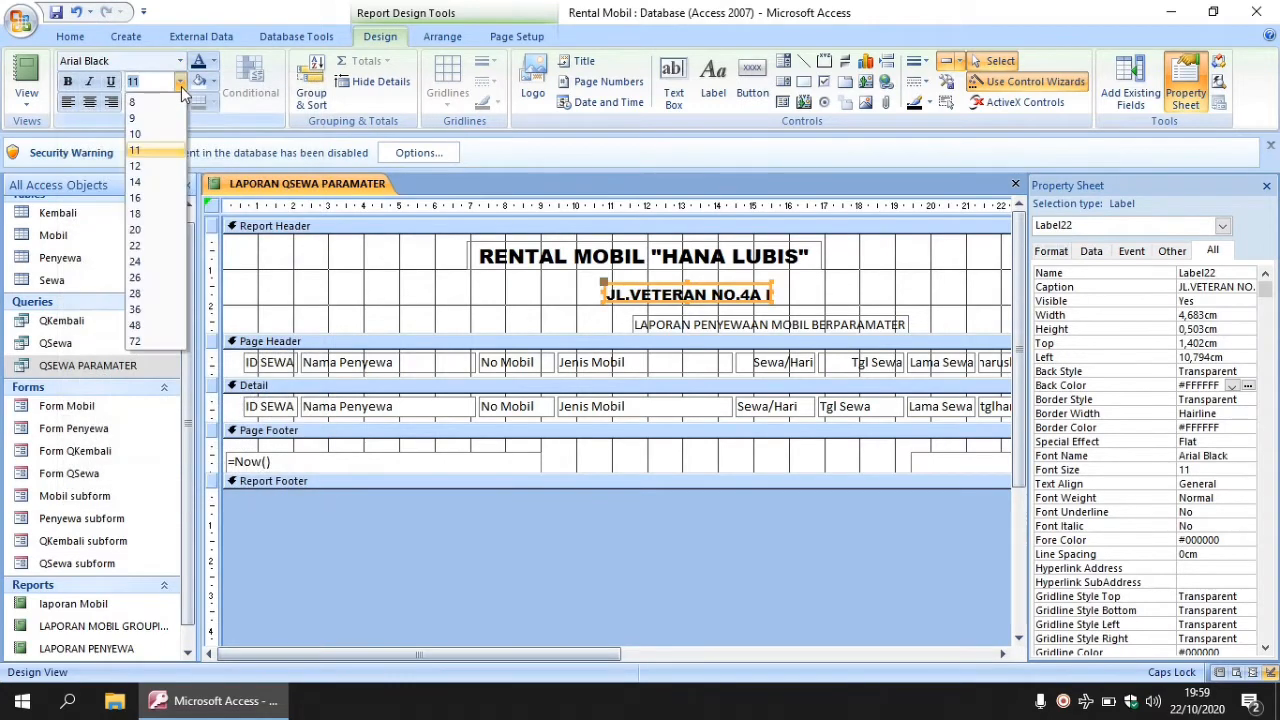
{"action": "left_click", "coordinate": [135, 181]}
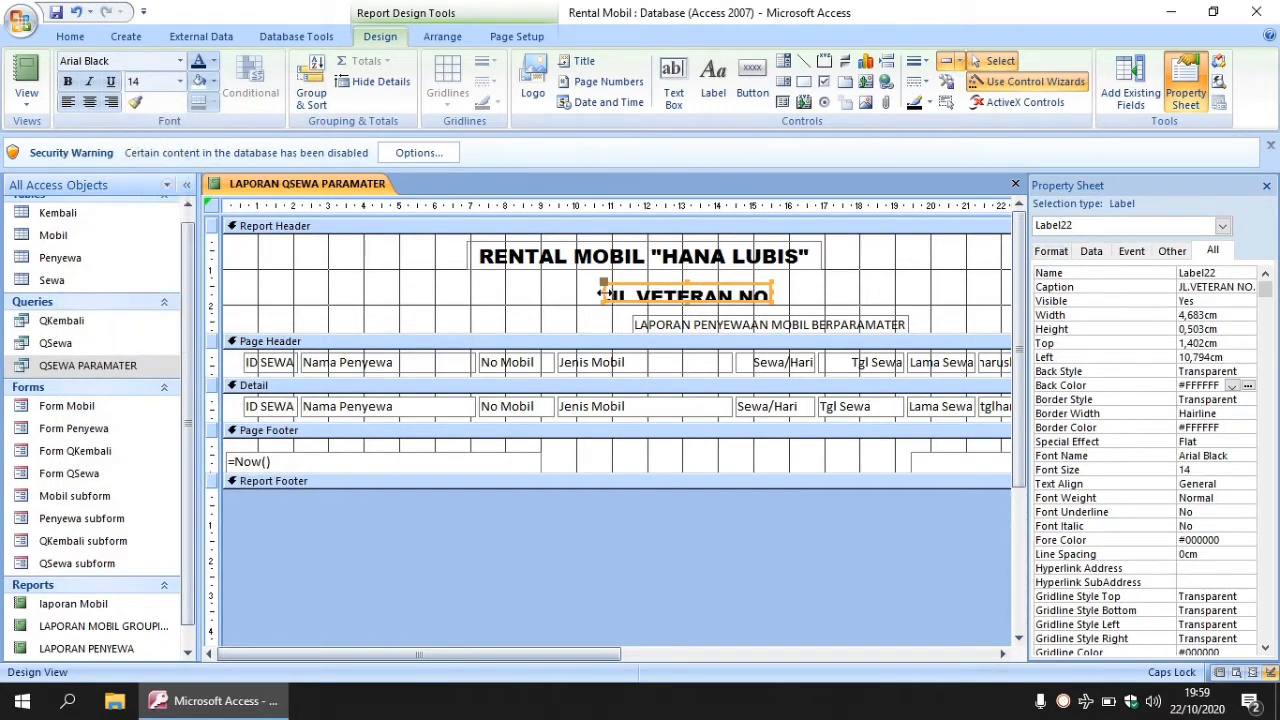
{"action": "left_click_drag", "start_coordinate": [603, 291], "coordinate": [478, 286]}
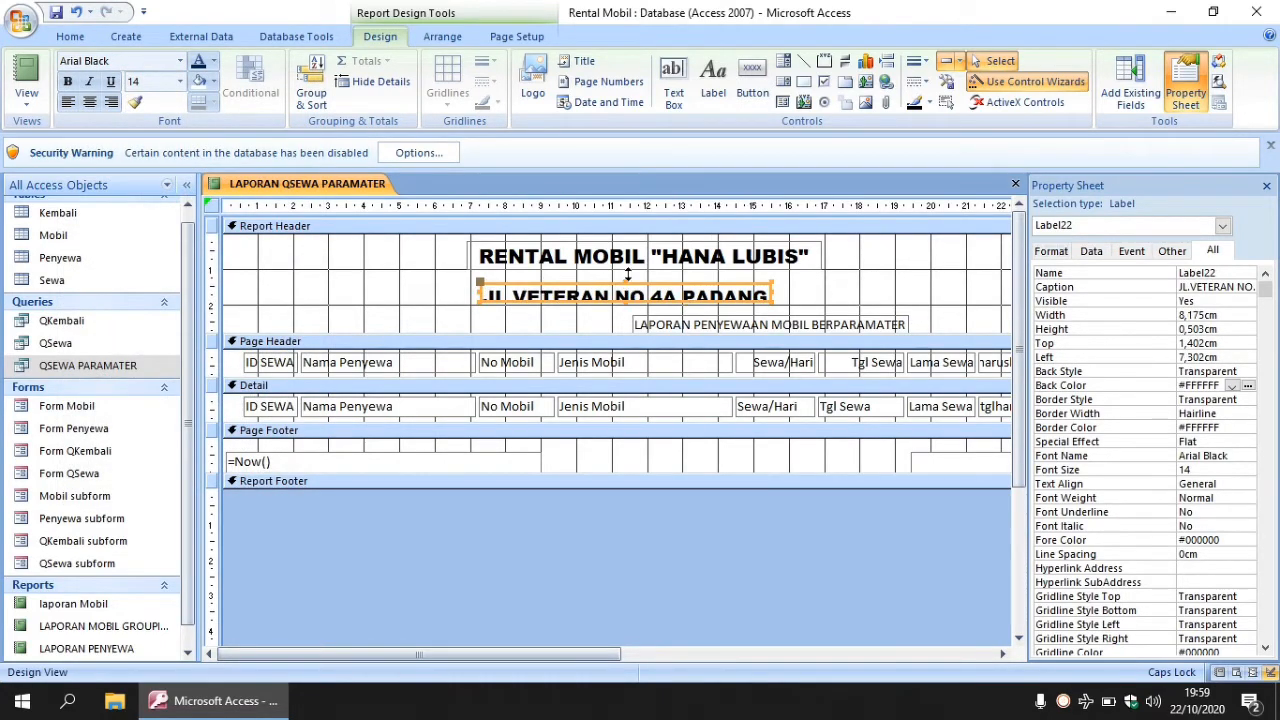
{"action": "left_click_drag", "start_coordinate": [628, 274], "coordinate": [628, 269]}
{"action": "key", "text": "Right"}
{"action": "key", "text": "Right"}
{"action": "key", "text": "Right"}
{"action": "key", "text": "Right"}
{"action": "key", "text": "Right"}
{"action": "key", "text": "Right"}
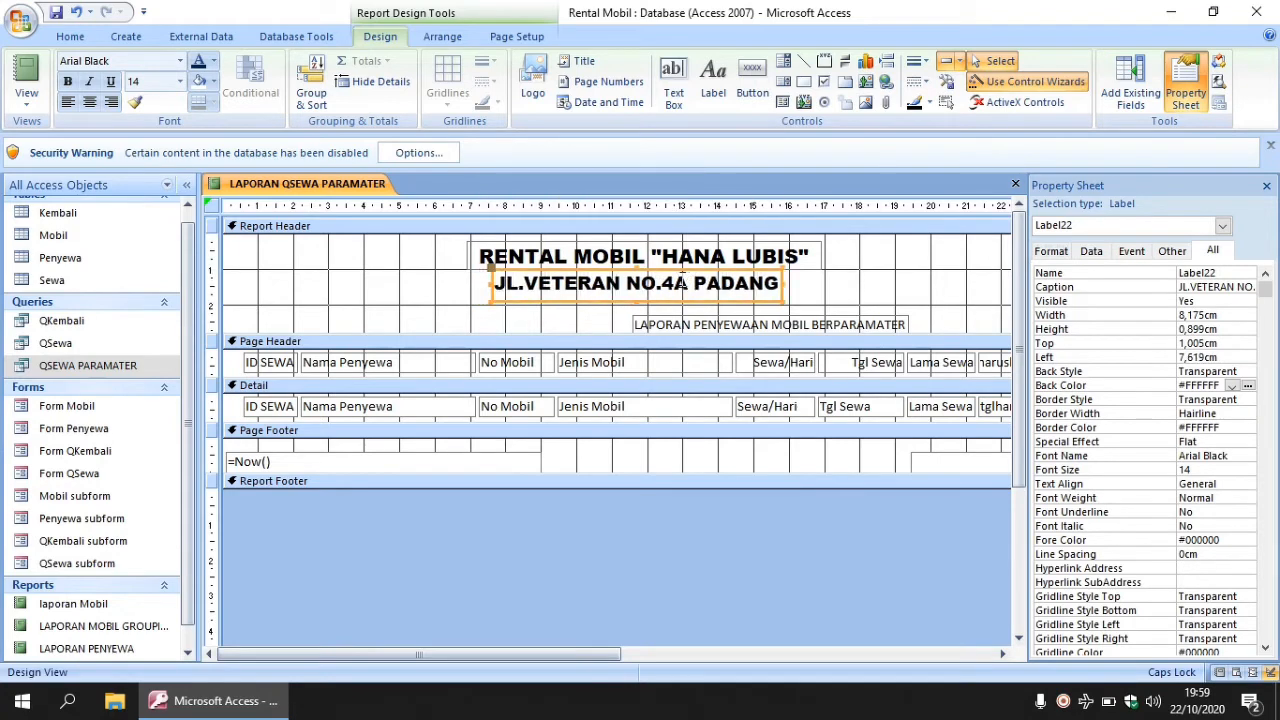
- Make the LAPORAN PENYEWAAN MOBIL BERPARAMATER label Arial Black 14, moved under the address and widened to fit
{"action": "left_click", "coordinate": [772, 321]}
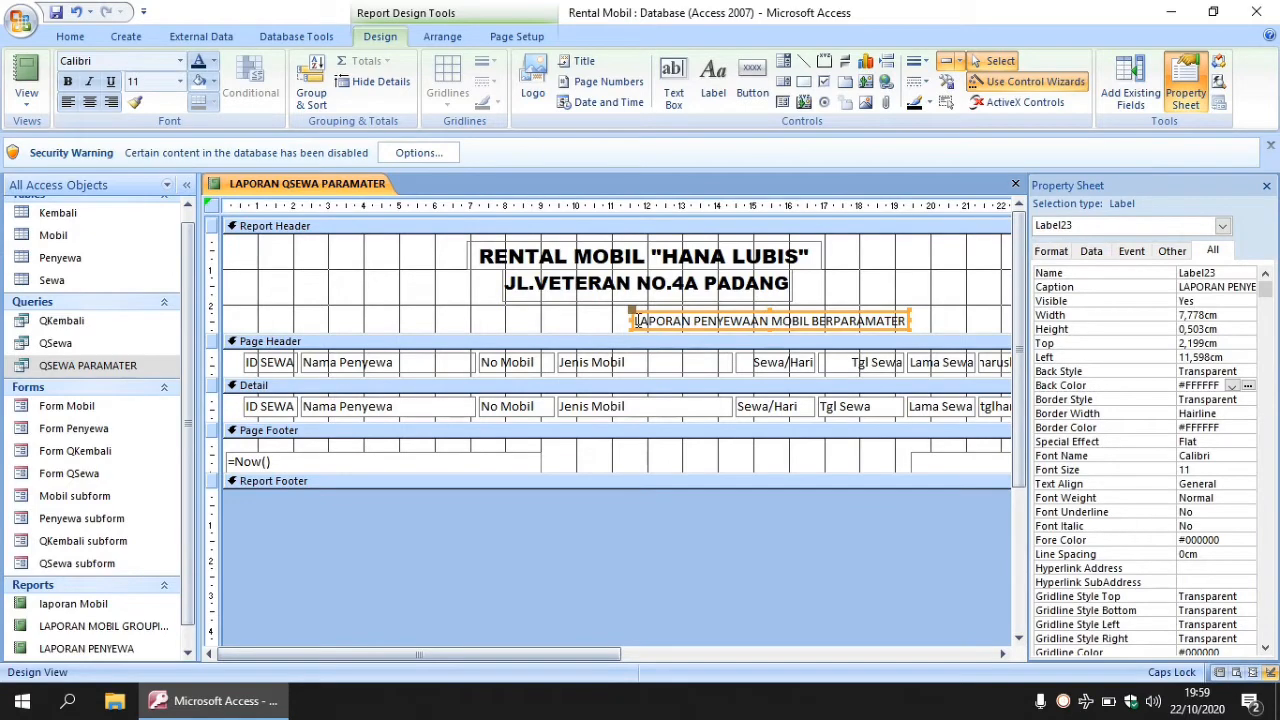
{"action": "left_click_drag", "start_coordinate": [636, 321], "coordinate": [976, 316]}
{"action": "left_click", "coordinate": [182, 61]}
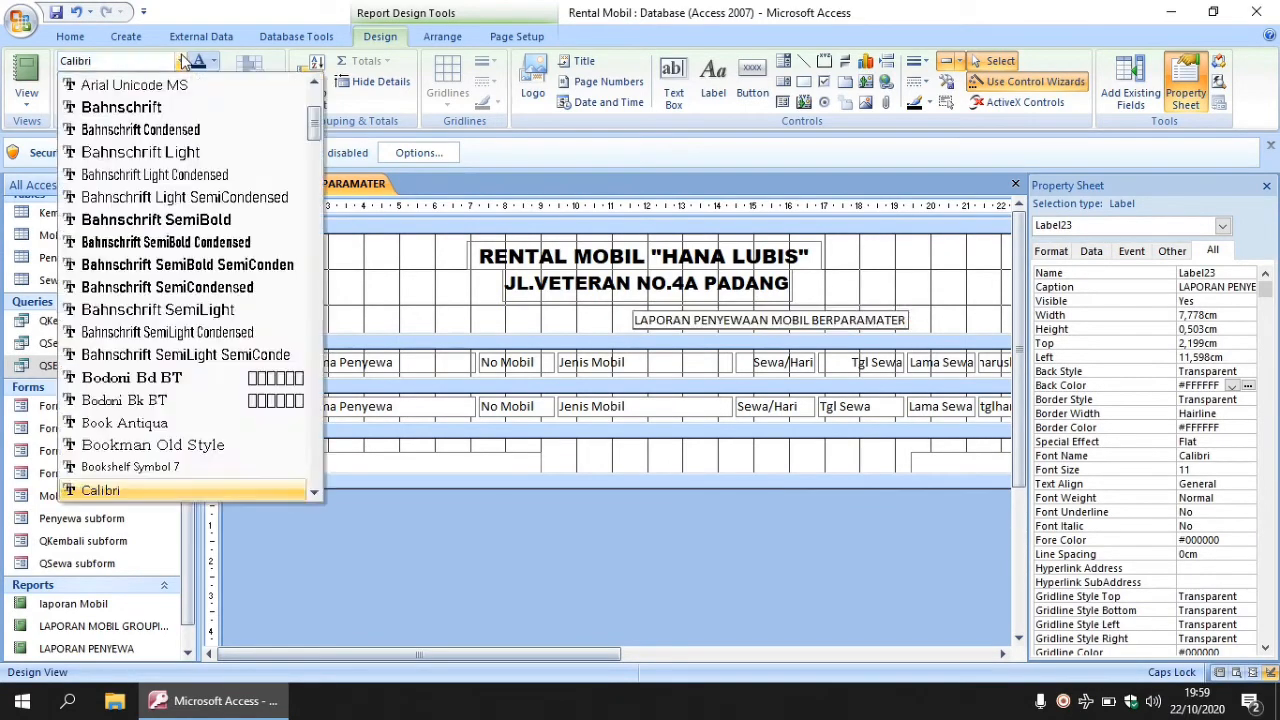
{"action": "scroll", "coordinate": [167, 250], "scroll_direction": "up", "scroll_amount": 3}
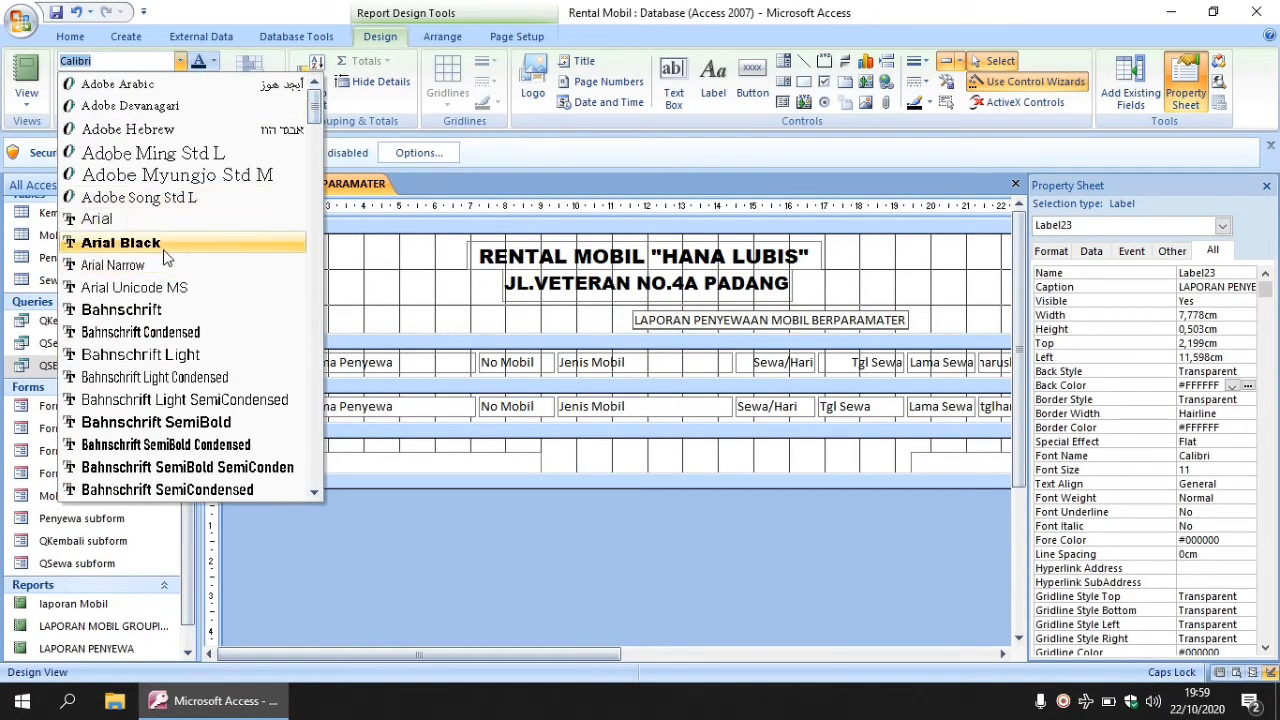
{"action": "left_click", "coordinate": [166, 245]}
{"action": "left_click", "coordinate": [182, 81]}
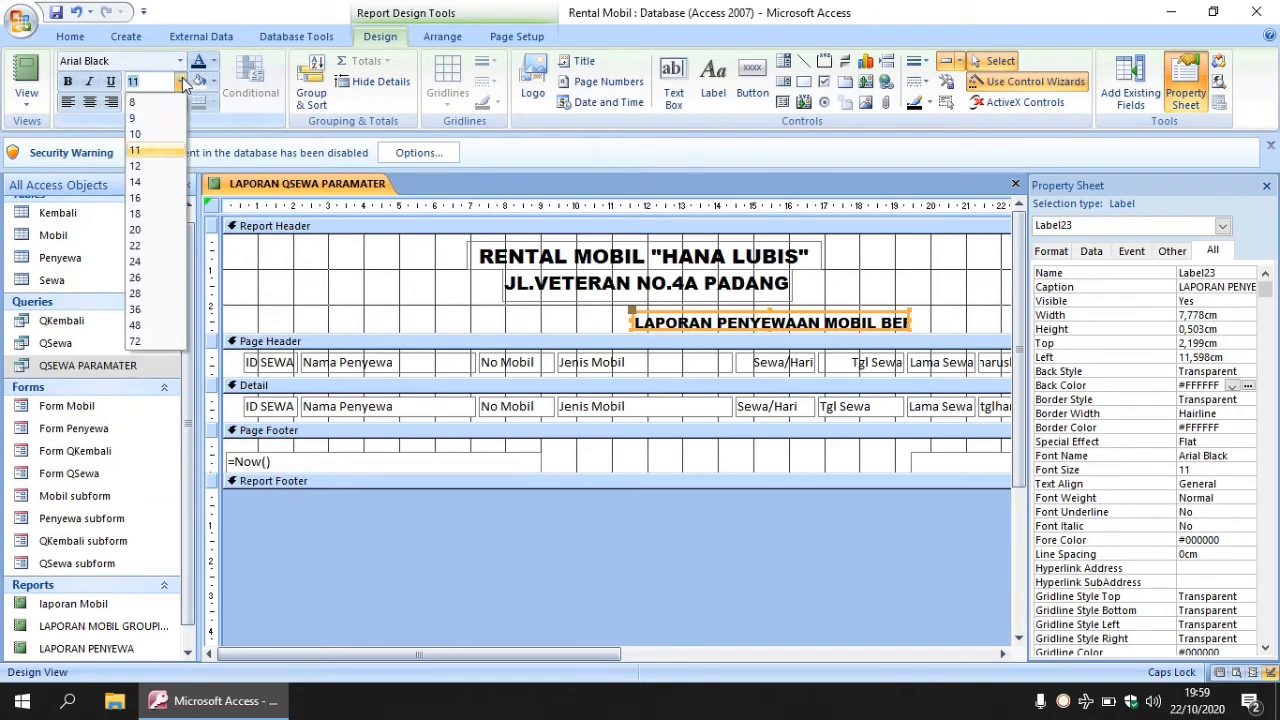
{"action": "left_click", "coordinate": [138, 182]}
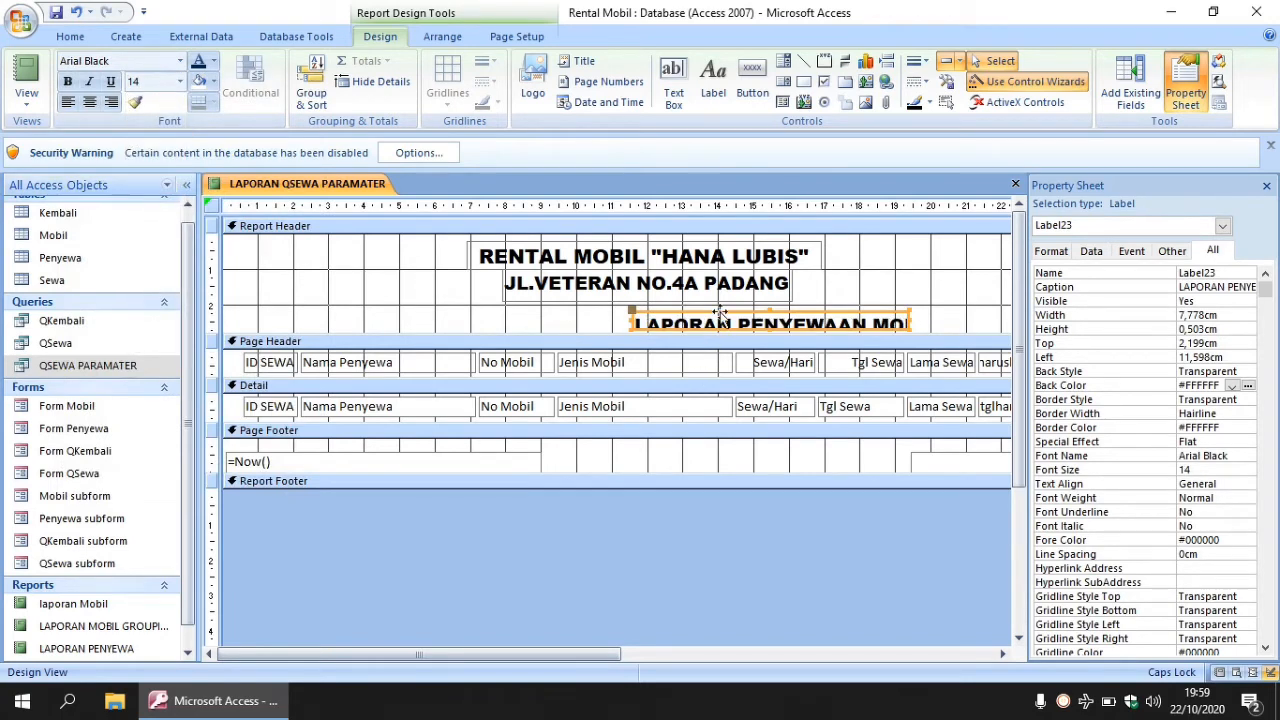
{"action": "left_click_drag", "start_coordinate": [678, 310], "coordinate": [535, 306]}
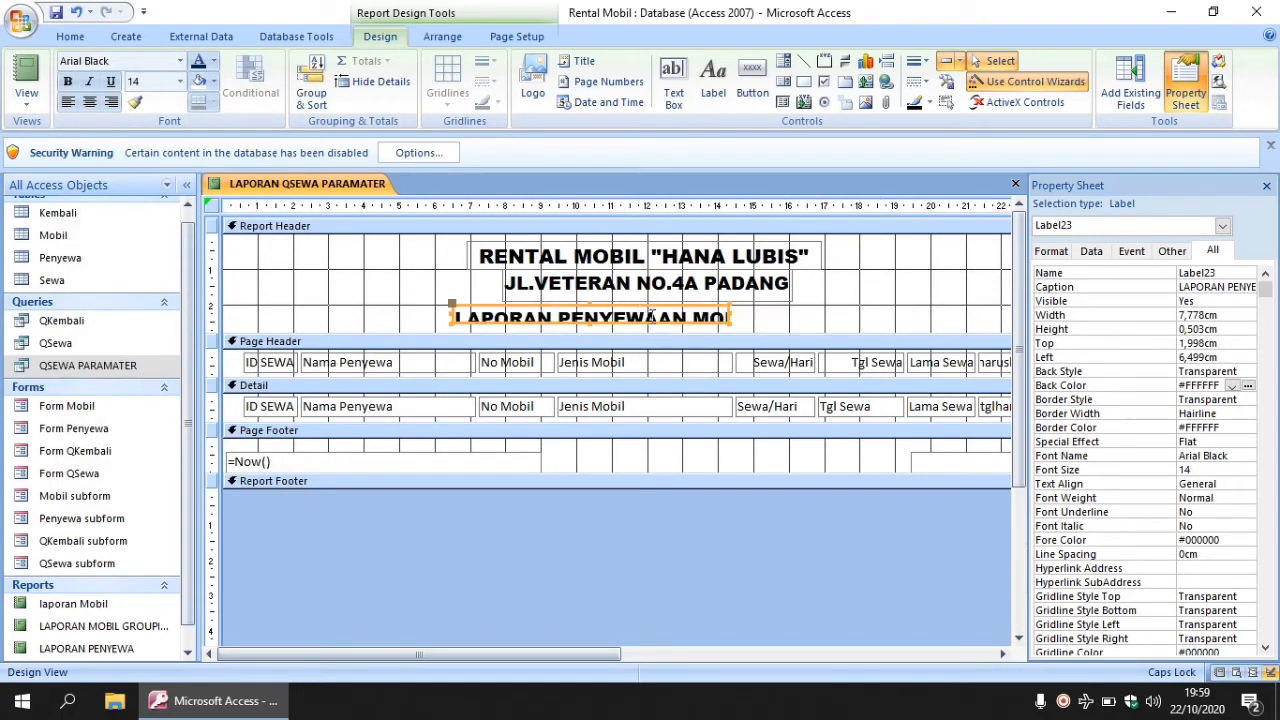
{"action": "left_click_drag", "start_coordinate": [736, 320], "coordinate": [934, 315]}
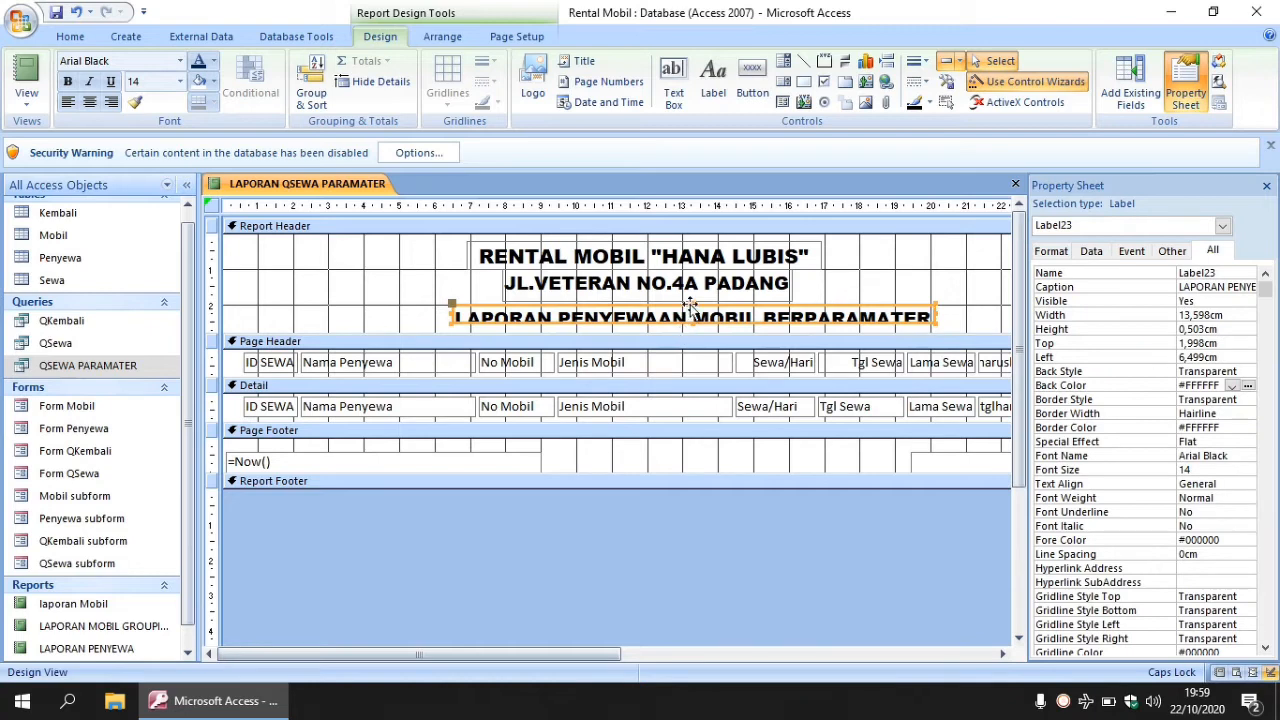
{"action": "left_click_drag", "start_coordinate": [689, 306], "coordinate": [690, 290]}
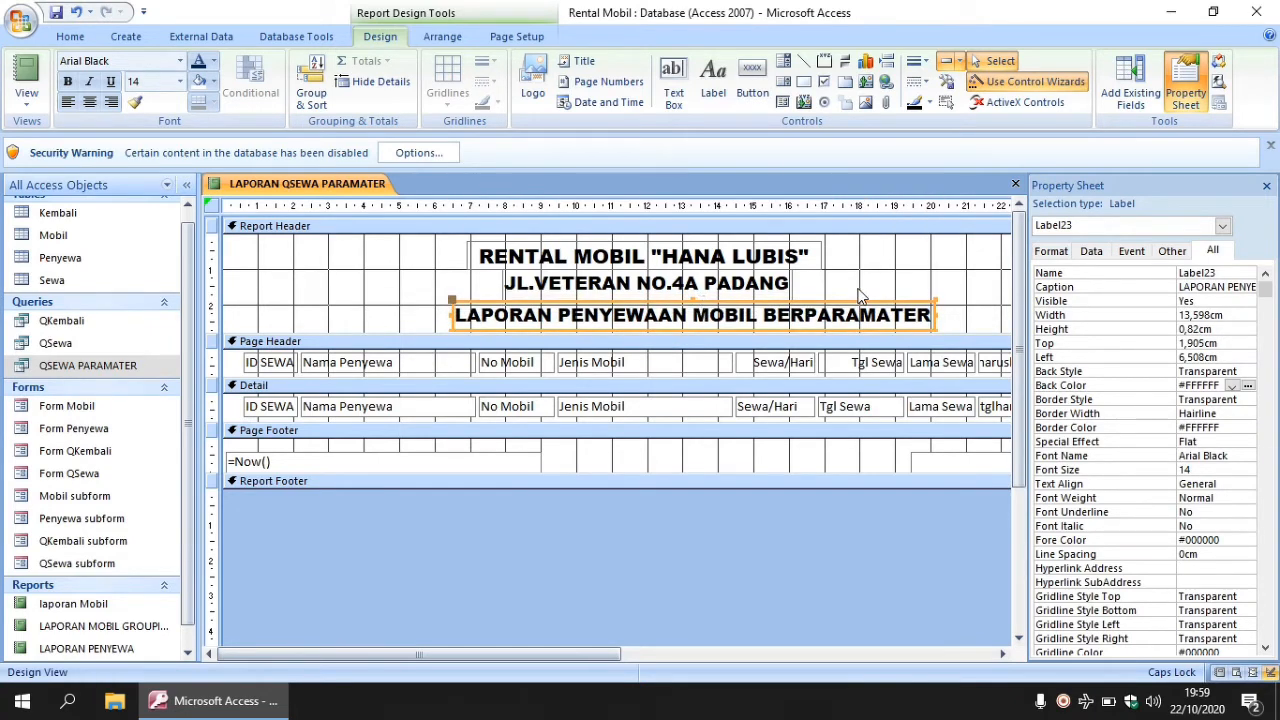
{"action": "left_click", "coordinate": [858, 295]}
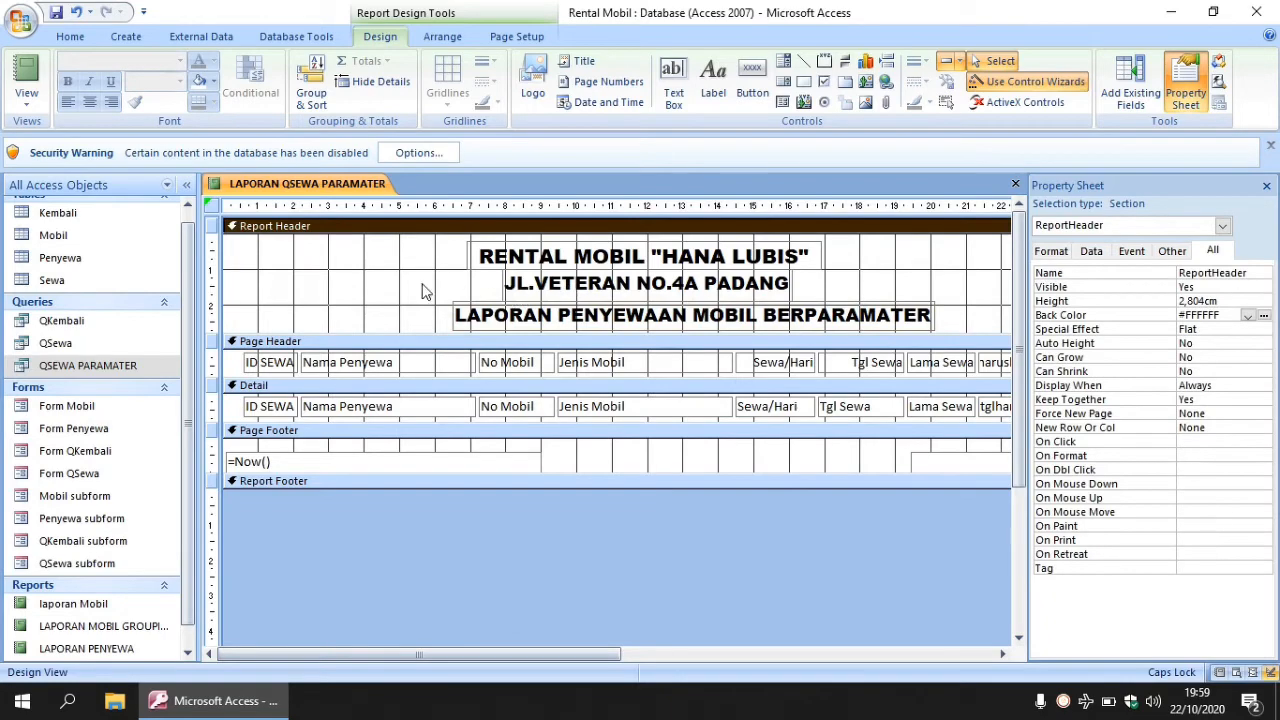
- Insert the AVANZA.bmp car logo from the foto mobil folder, enlarge it, then marquee-select the column controls
{"action": "left_click", "coordinate": [530, 100]}
{"action": "left_click", "coordinate": [90, 341]}
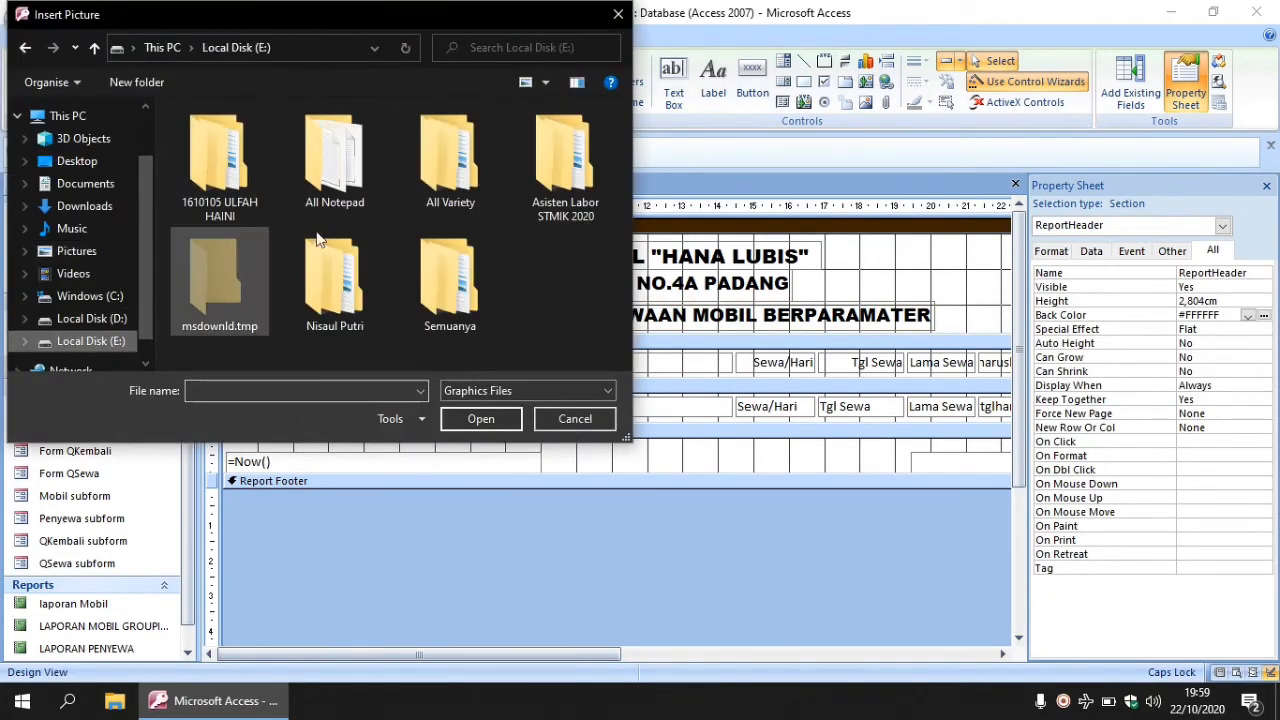
{"action": "double_click", "coordinate": [546, 203]}
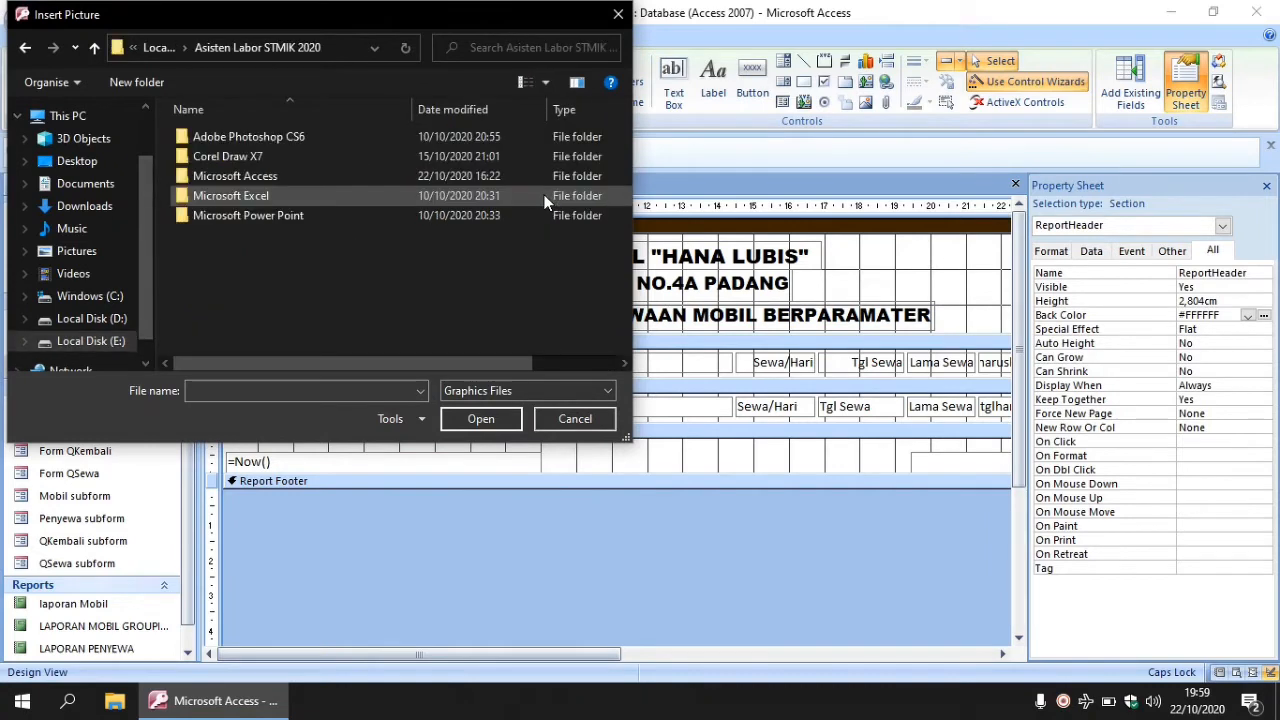
{"action": "double_click", "coordinate": [347, 173]}
{"action": "double_click", "coordinate": [307, 137]}
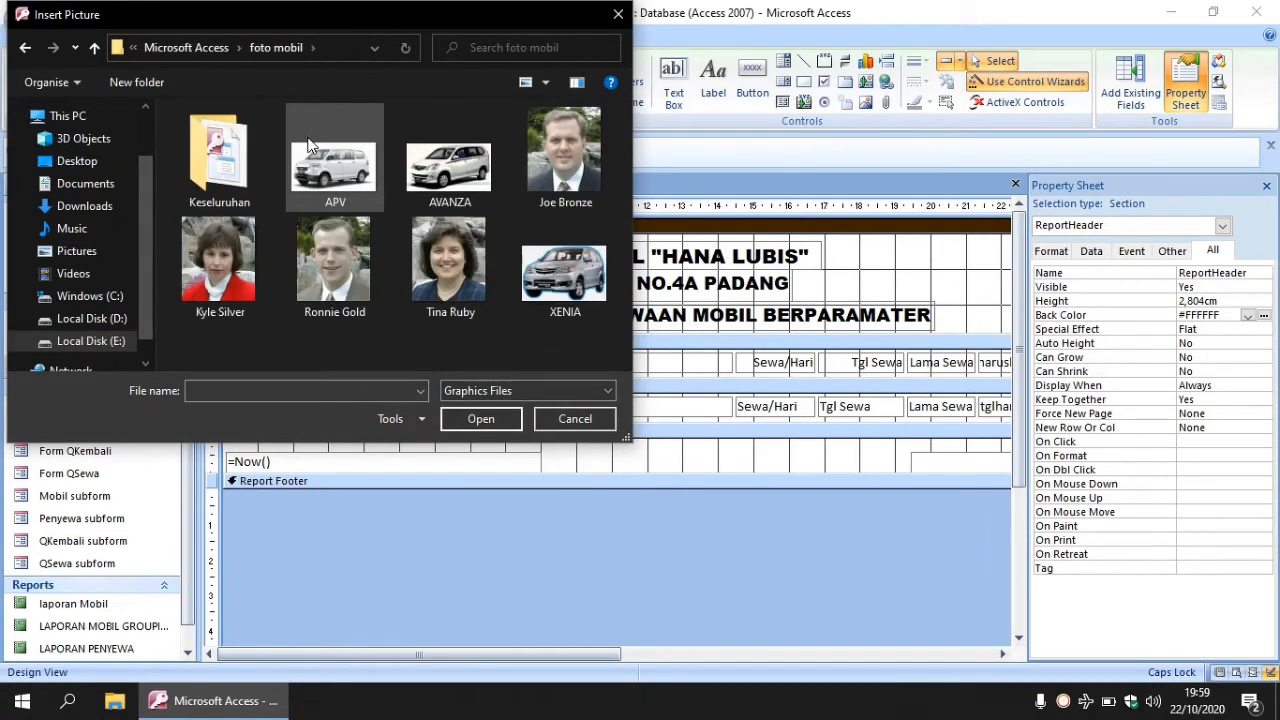
{"action": "left_click", "coordinate": [445, 170]}
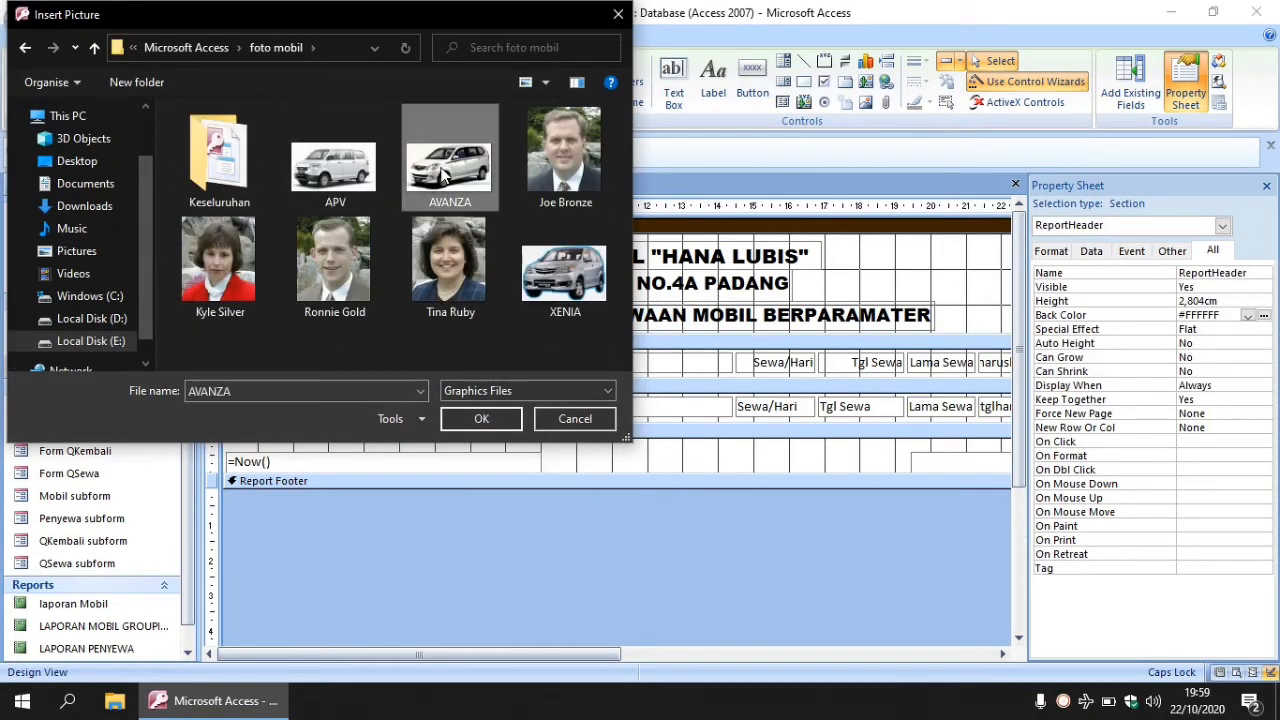
{"action": "left_click", "coordinate": [479, 420]}
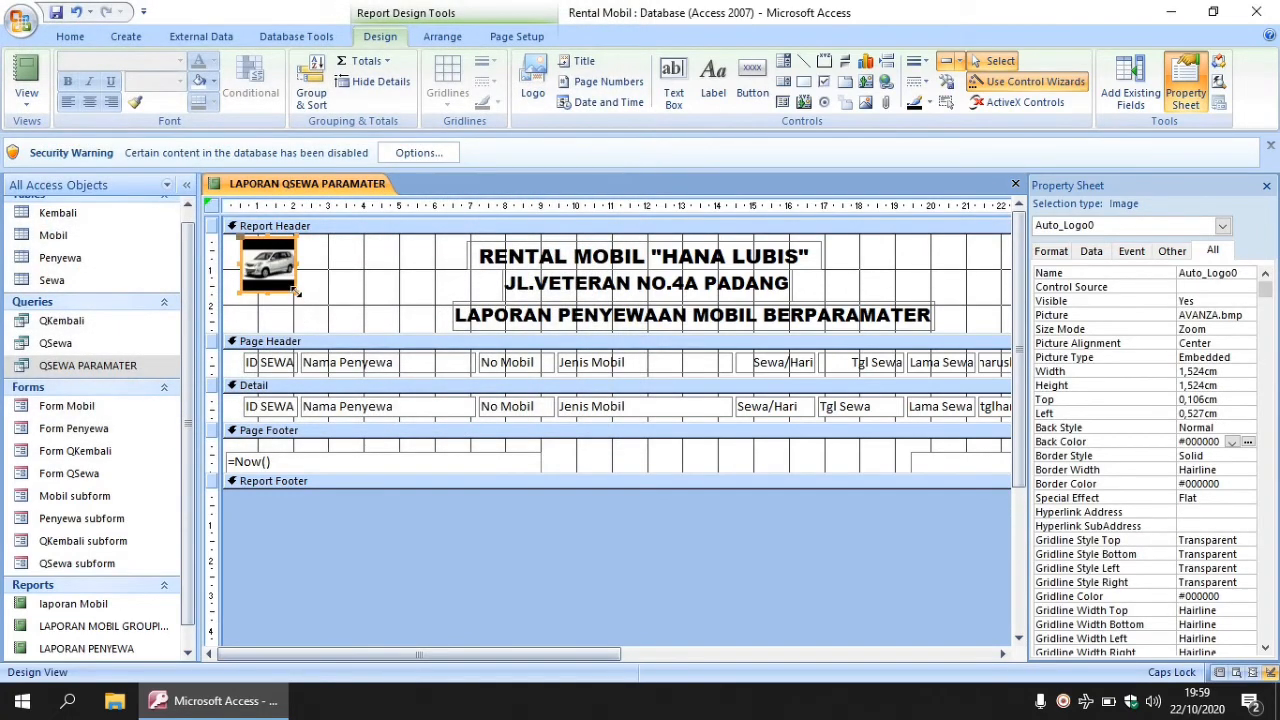
{"action": "left_click_drag", "start_coordinate": [297, 291], "coordinate": [433, 328]}
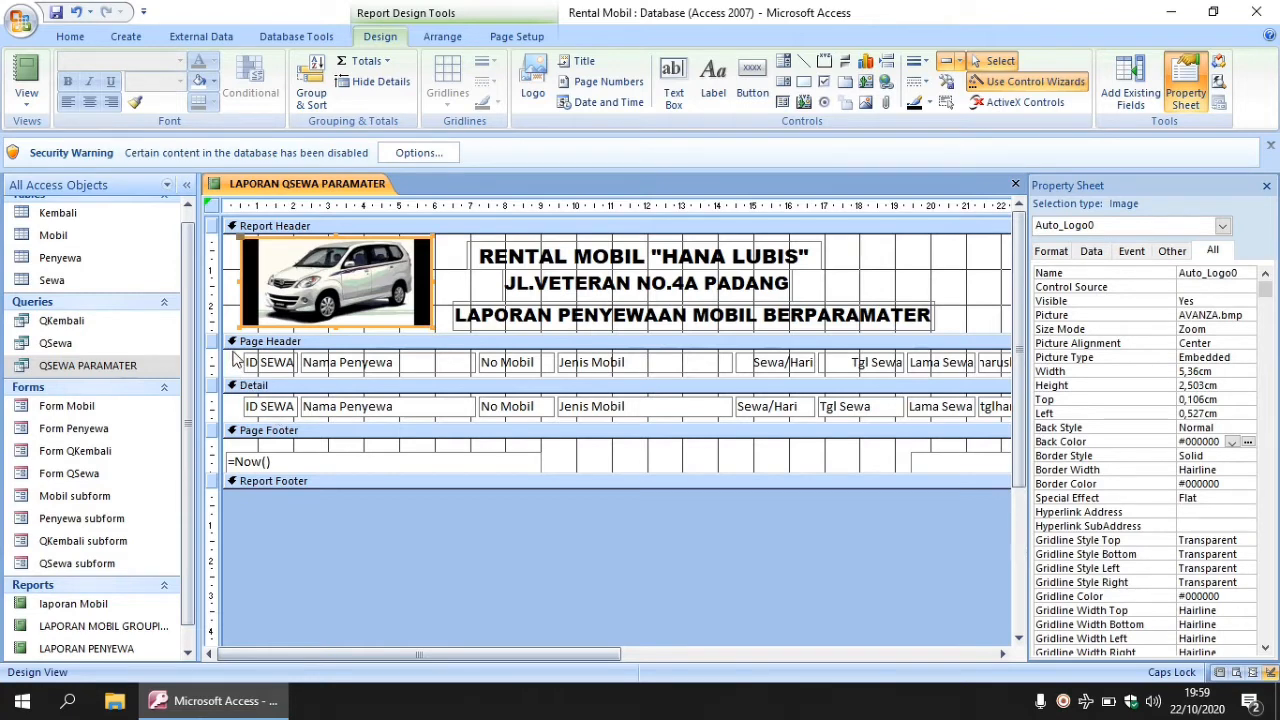
{"action": "left_click_drag", "start_coordinate": [236, 358], "coordinate": [1038, 420]}
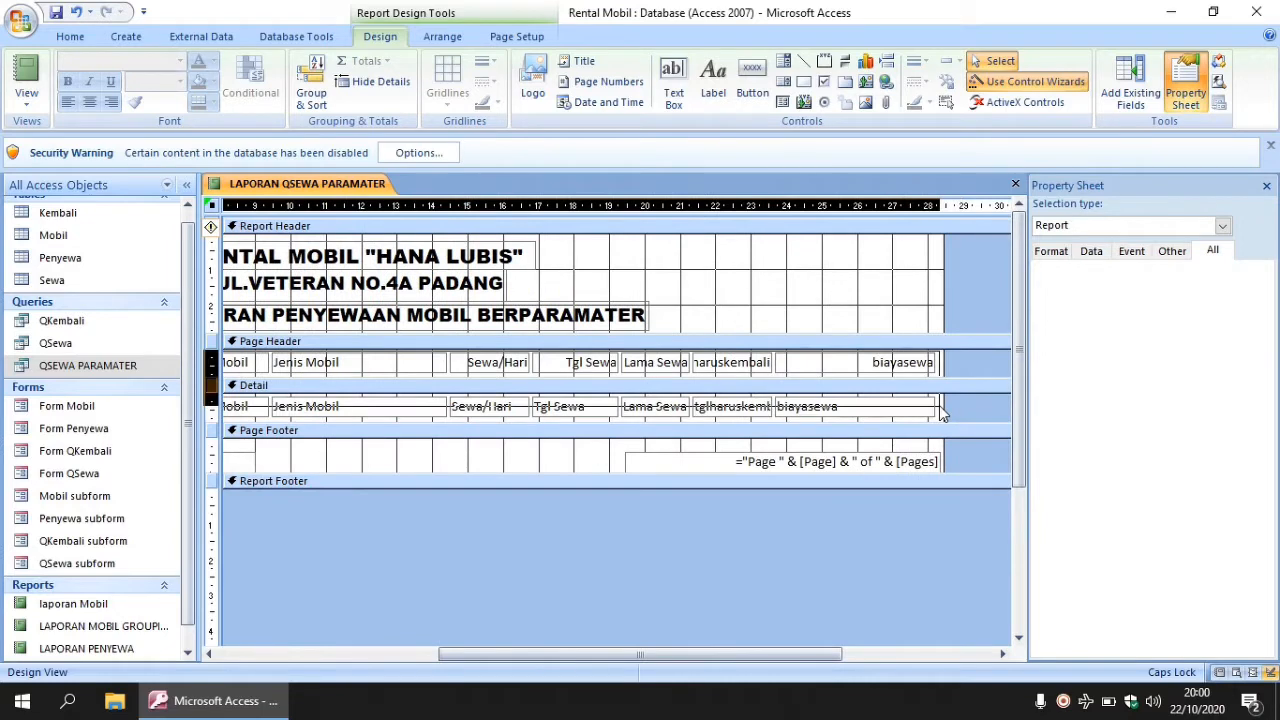
- Give the selected Page Header labels and Detail fields solid 1 pt black borders
{"action": "left_click_drag", "start_coordinate": [942, 412], "coordinate": [944, 414]}
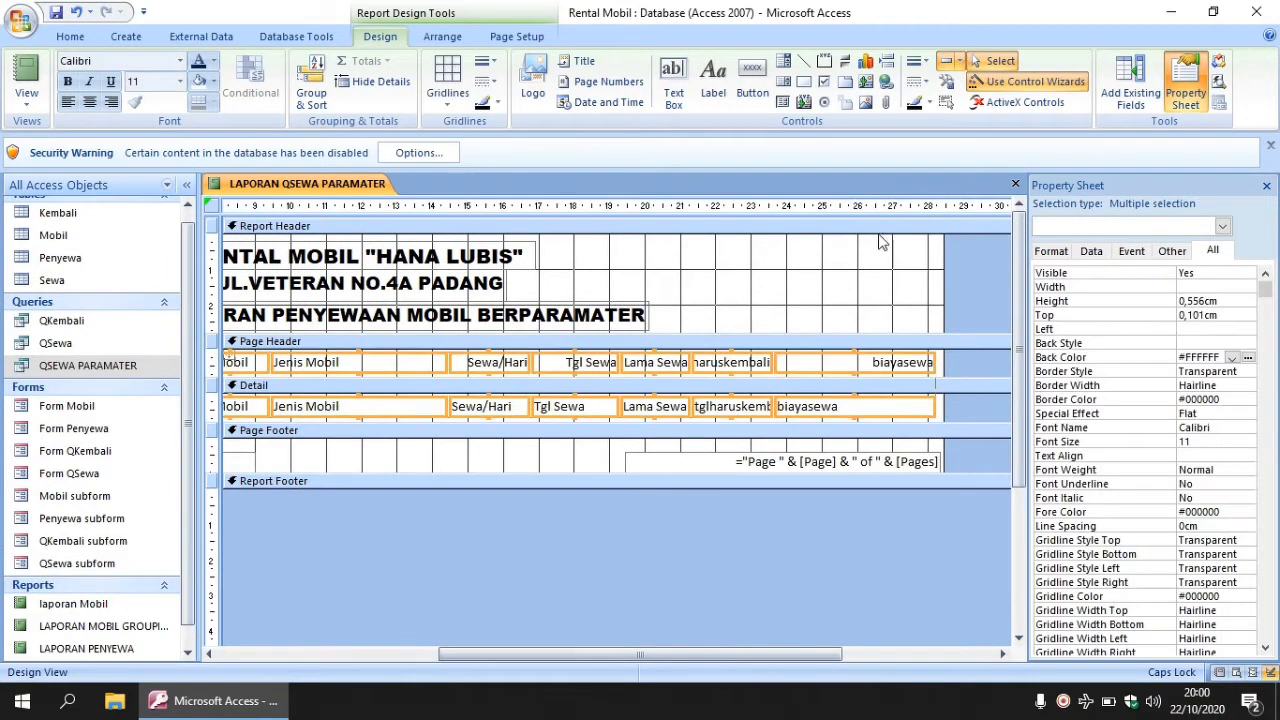
{"action": "left_click", "coordinate": [925, 63]}
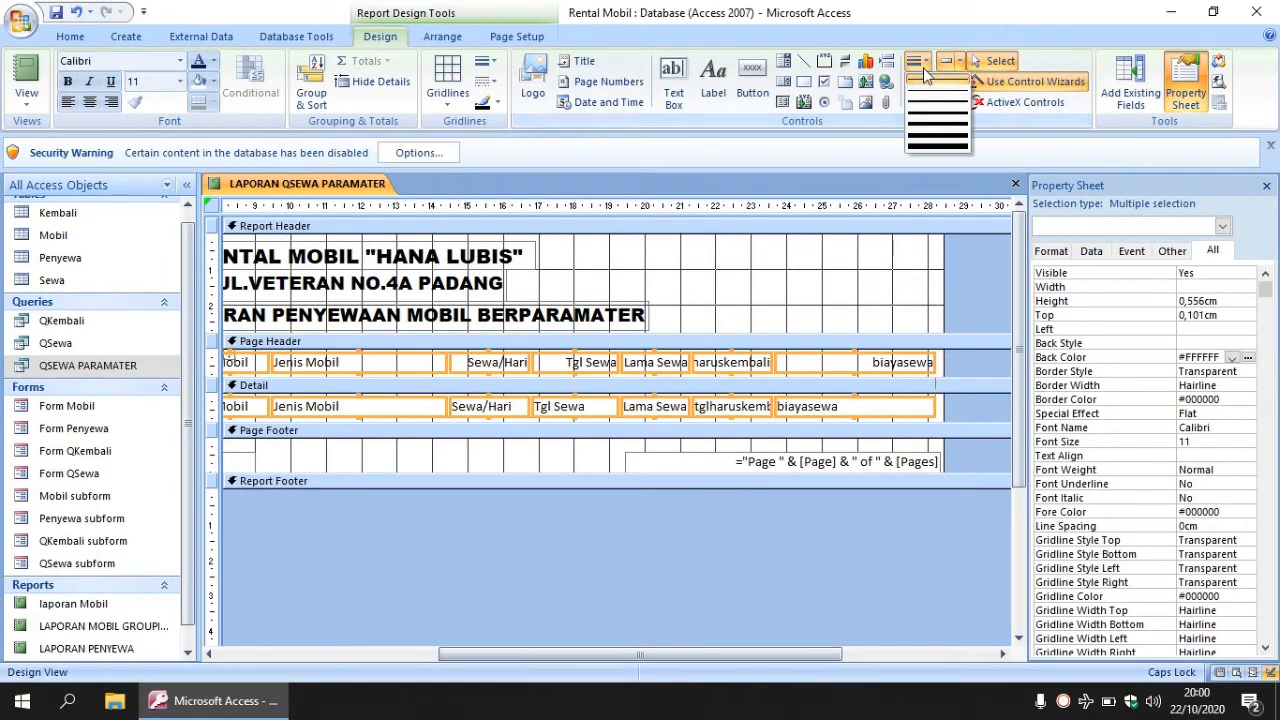
{"action": "left_click", "coordinate": [925, 97]}
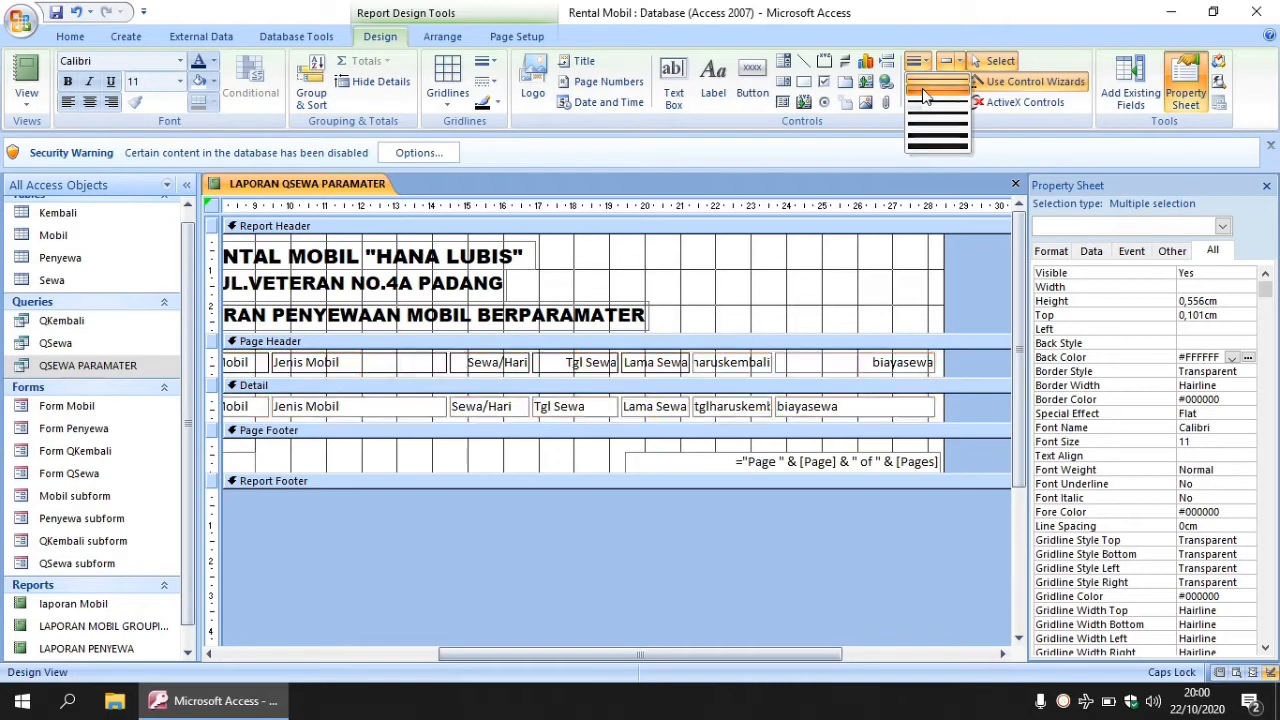
{"action": "left_click", "coordinate": [929, 102]}
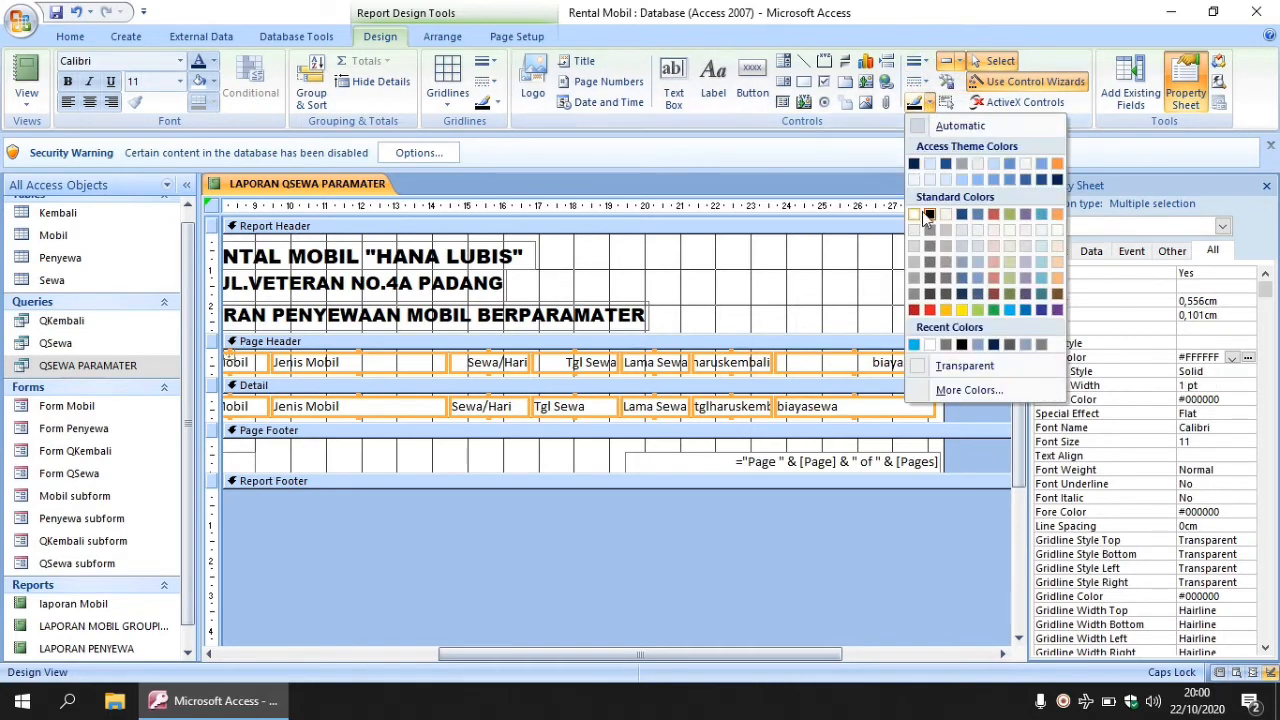
{"action": "left_click", "coordinate": [929, 213]}
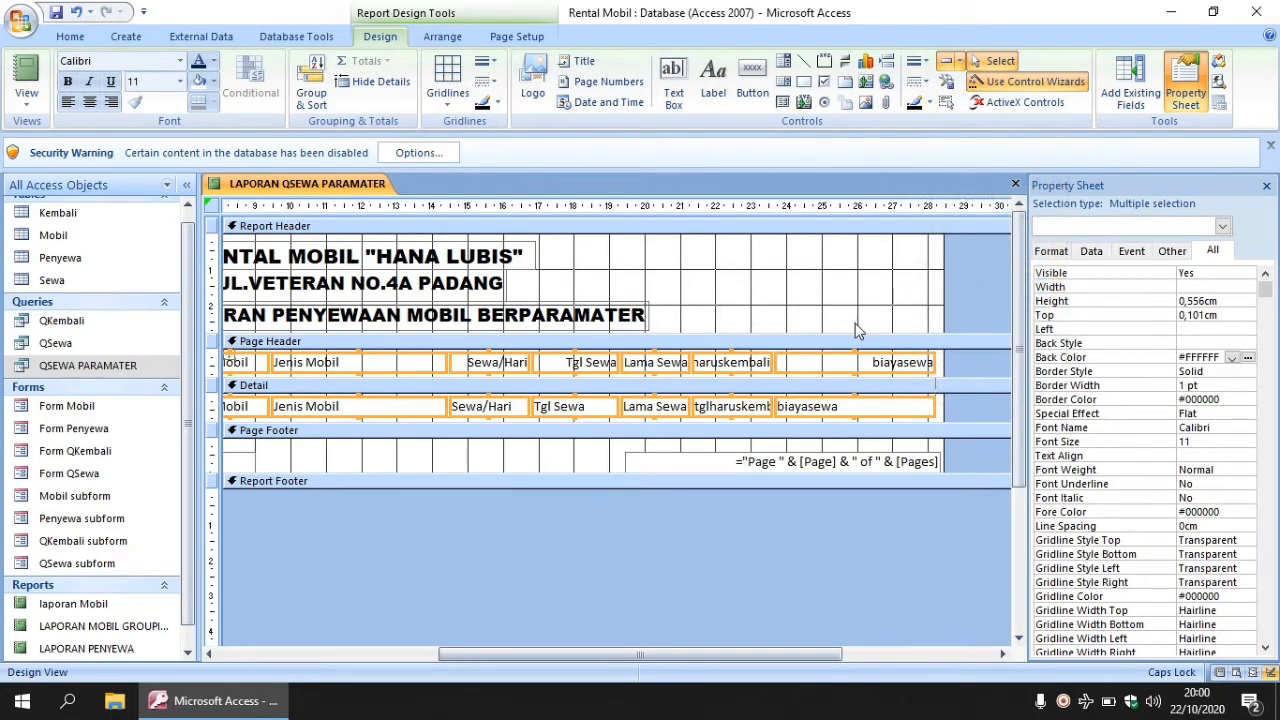
{"action": "left_click", "coordinate": [855, 330]}
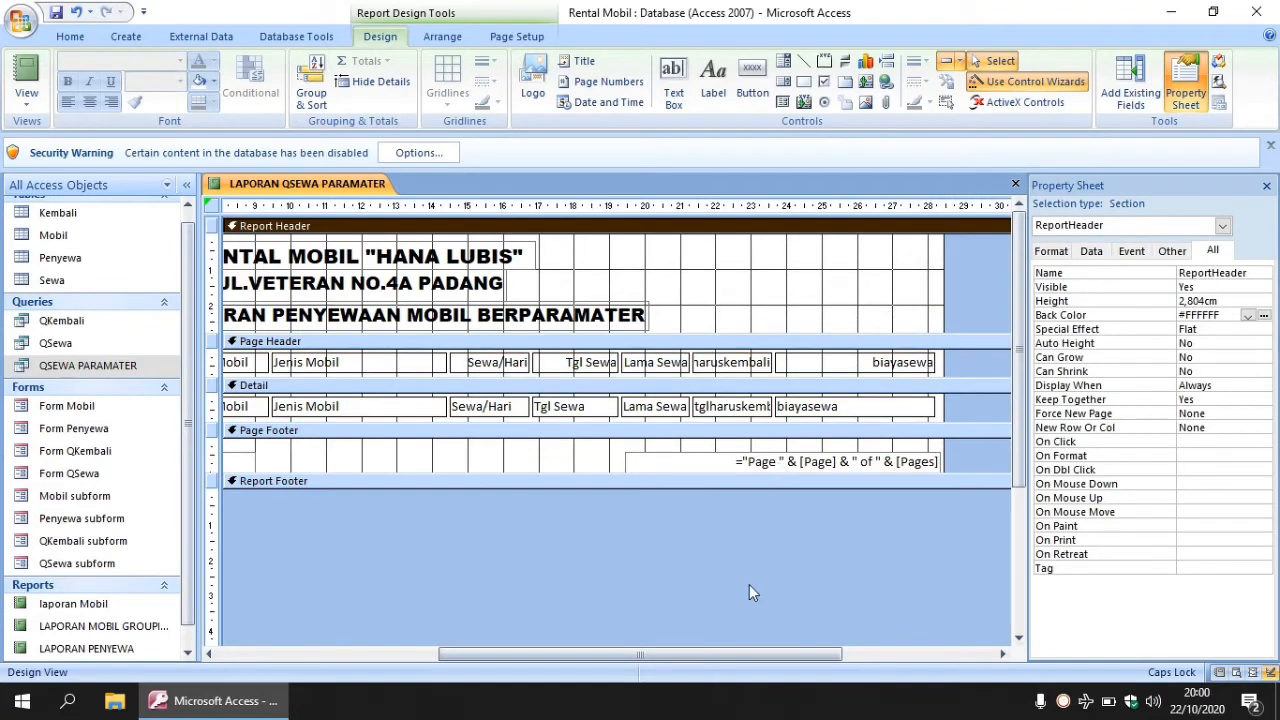
- Narrow the biayasewa, Jenis Mobil and Nama Penyewa columns
{"action": "left_click", "coordinate": [929, 407]}
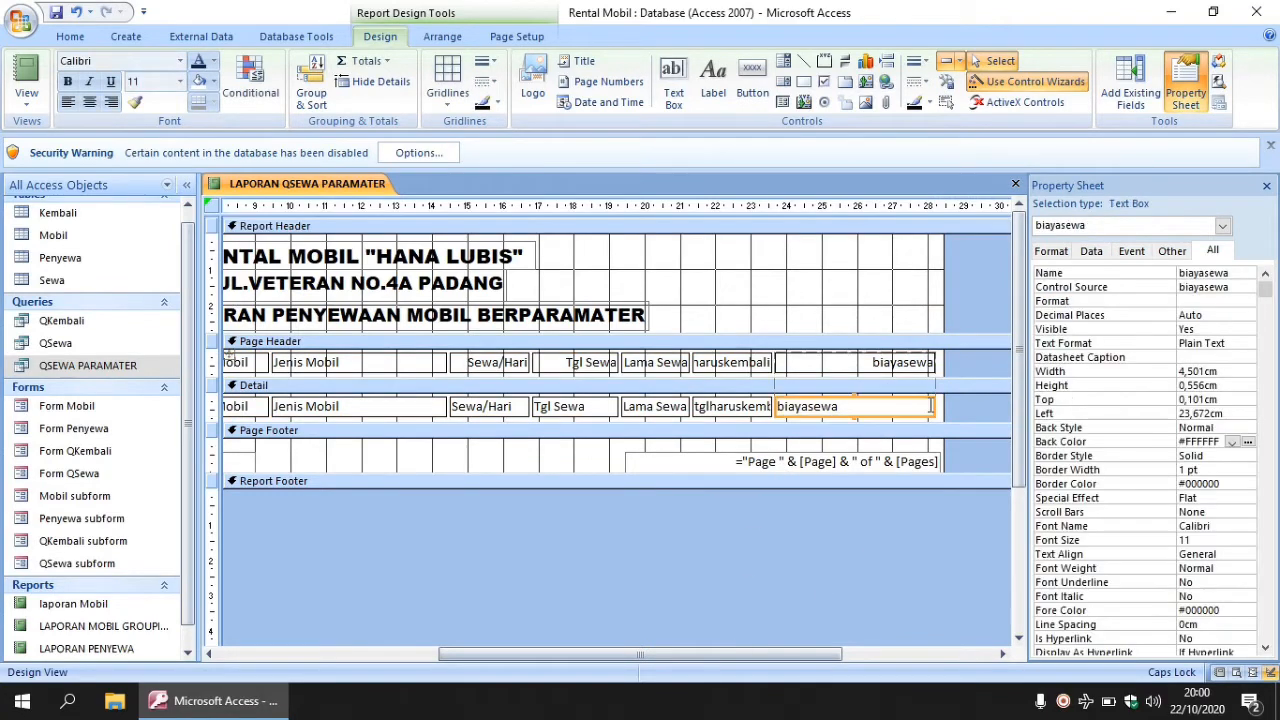
{"action": "left_click_drag", "start_coordinate": [936, 406], "coordinate": [860, 410]}
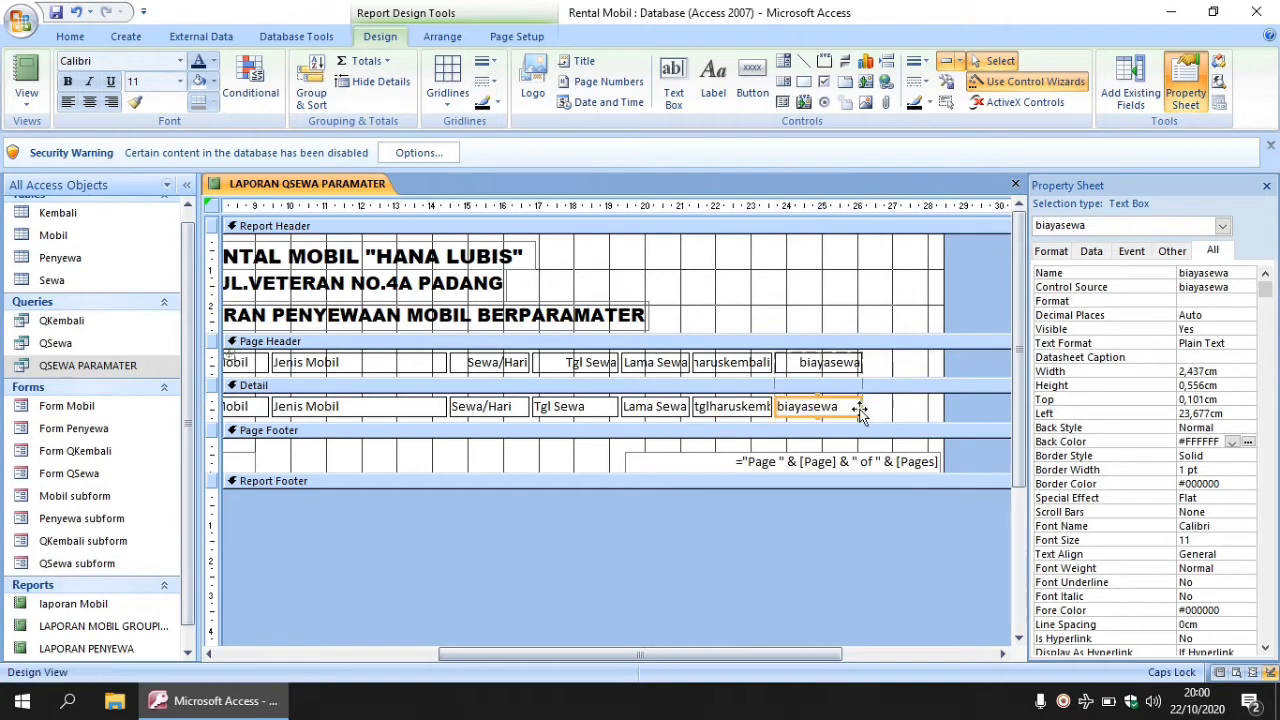
{"action": "left_click_drag", "start_coordinate": [682, 654], "coordinate": [542, 636]}
{"action": "left_click", "coordinate": [600, 408]}
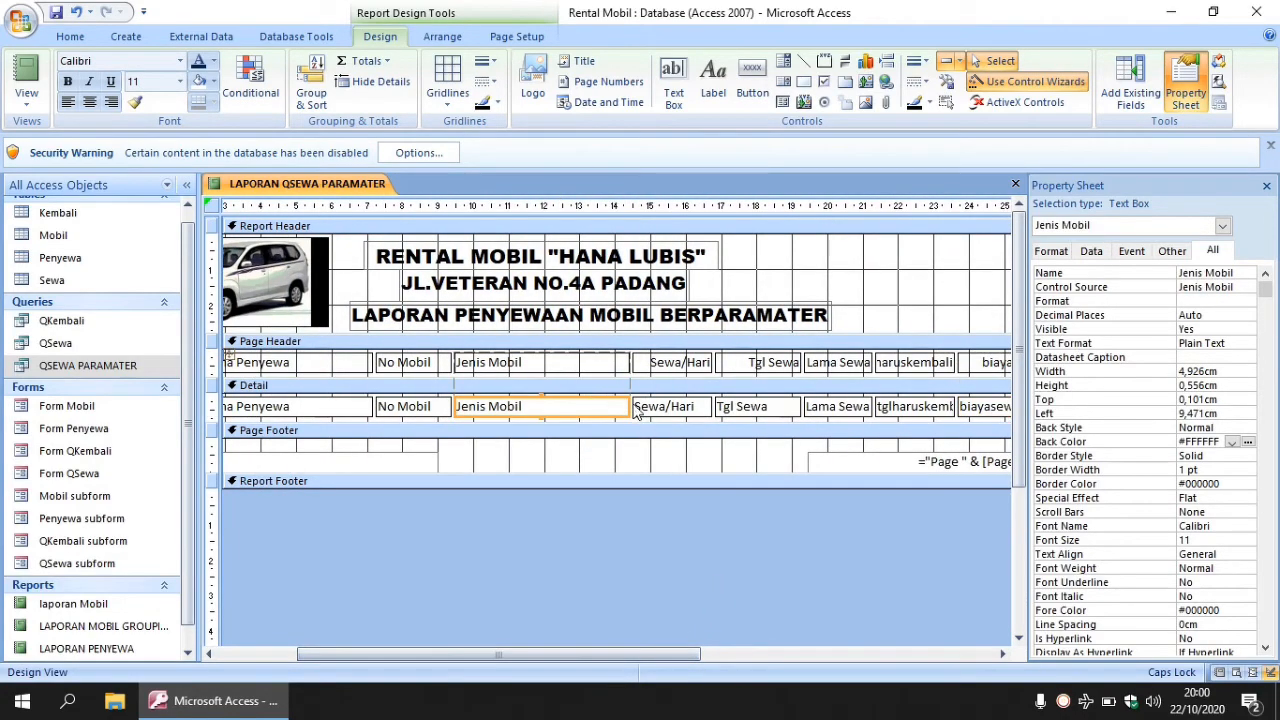
{"action": "left_click_drag", "start_coordinate": [613, 403], "coordinate": [546, 406]}
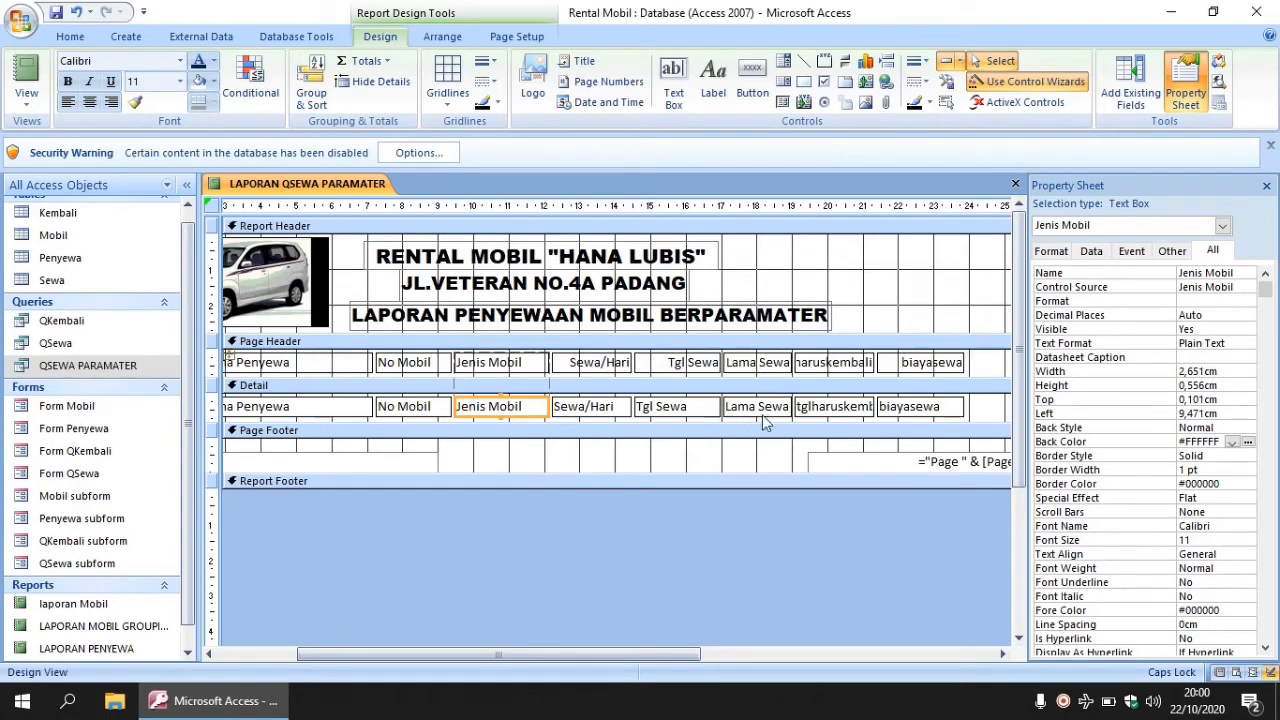
{"action": "left_click_drag", "start_coordinate": [623, 650], "coordinate": [510, 645]}
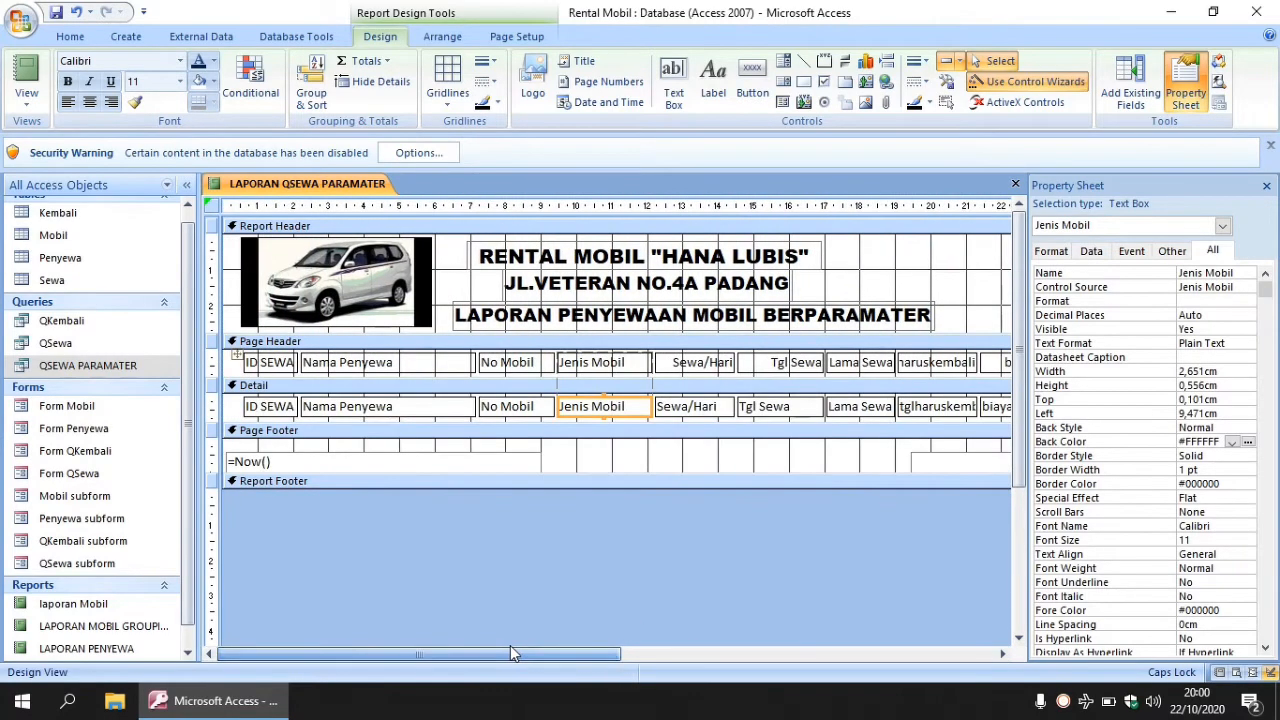
{"action": "left_click", "coordinate": [429, 404]}
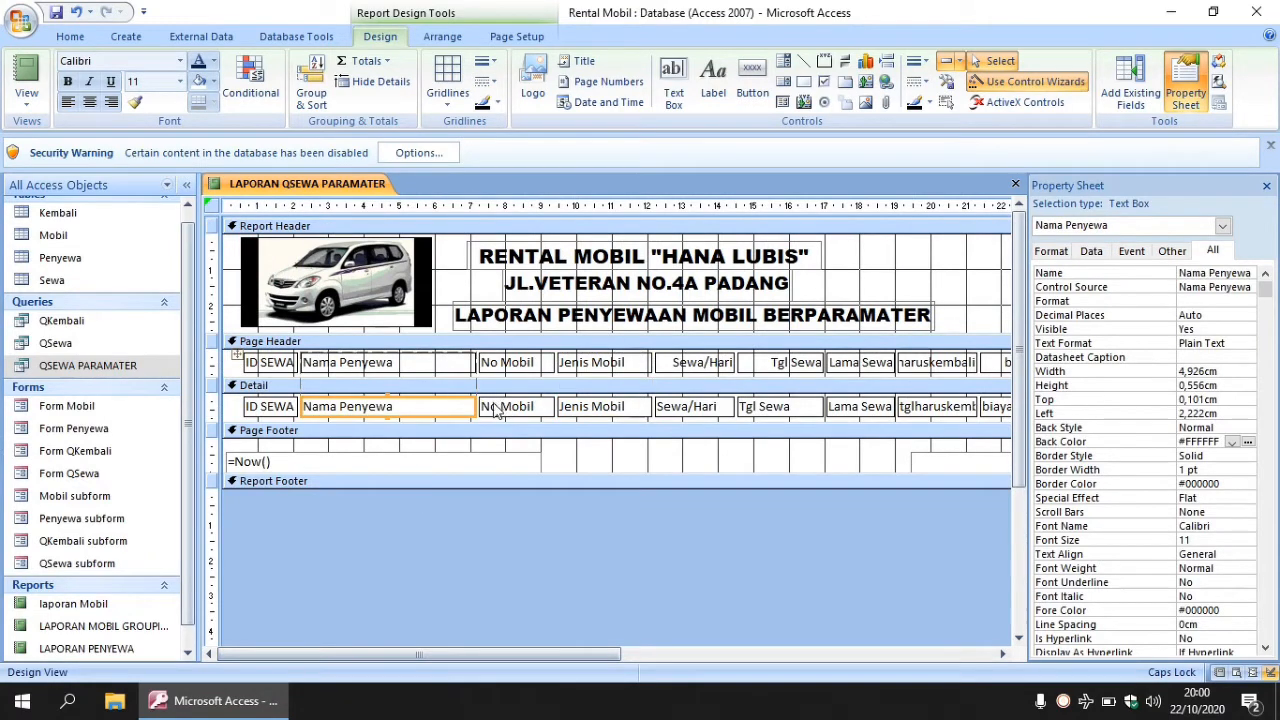
{"action": "left_click_drag", "start_coordinate": [474, 404], "coordinate": [430, 400]}
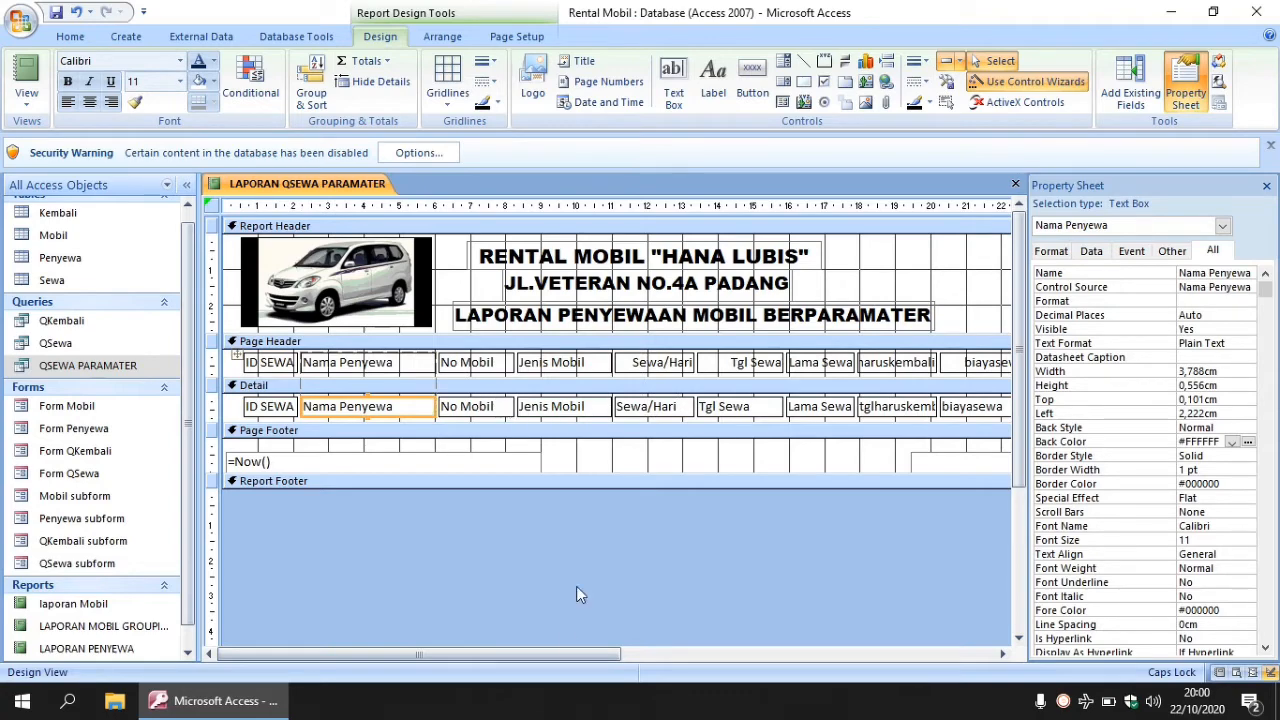
{"action": "left_click_drag", "start_coordinate": [565, 657], "coordinate": [633, 657]}
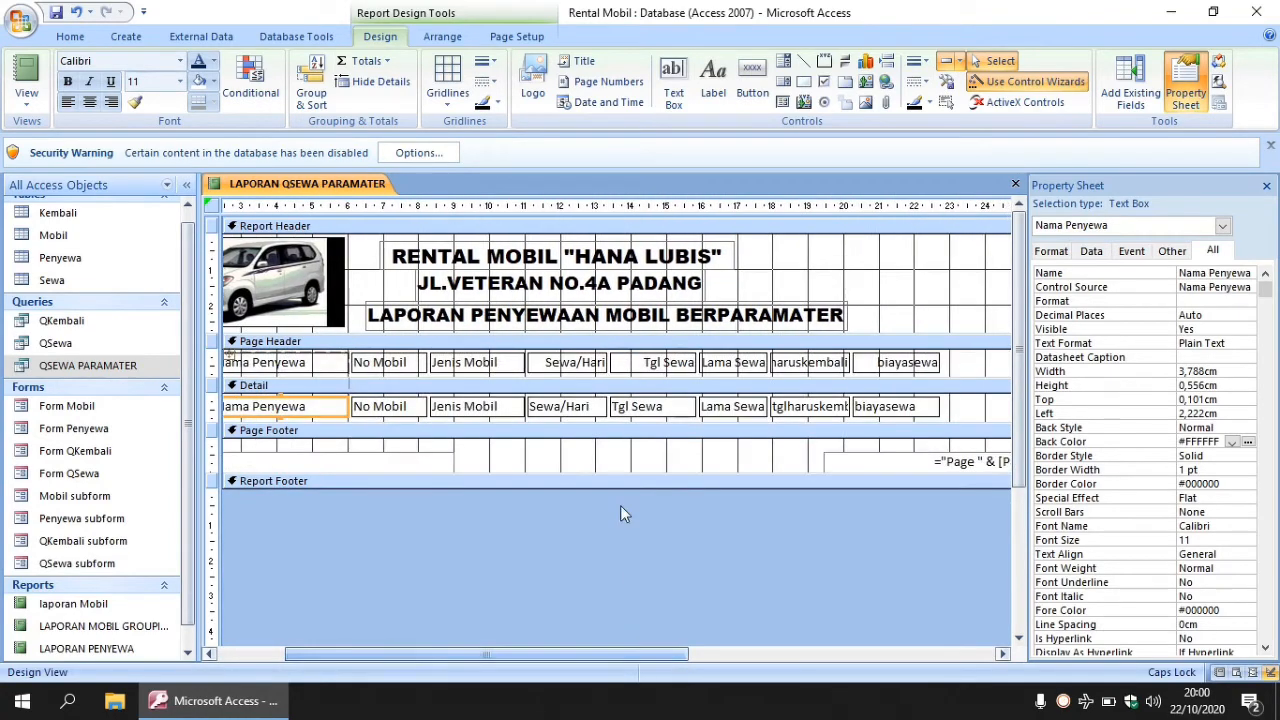
- Widen the Tgl Sewa and tglharuskembali columns
{"action": "left_click", "coordinate": [692, 410]}
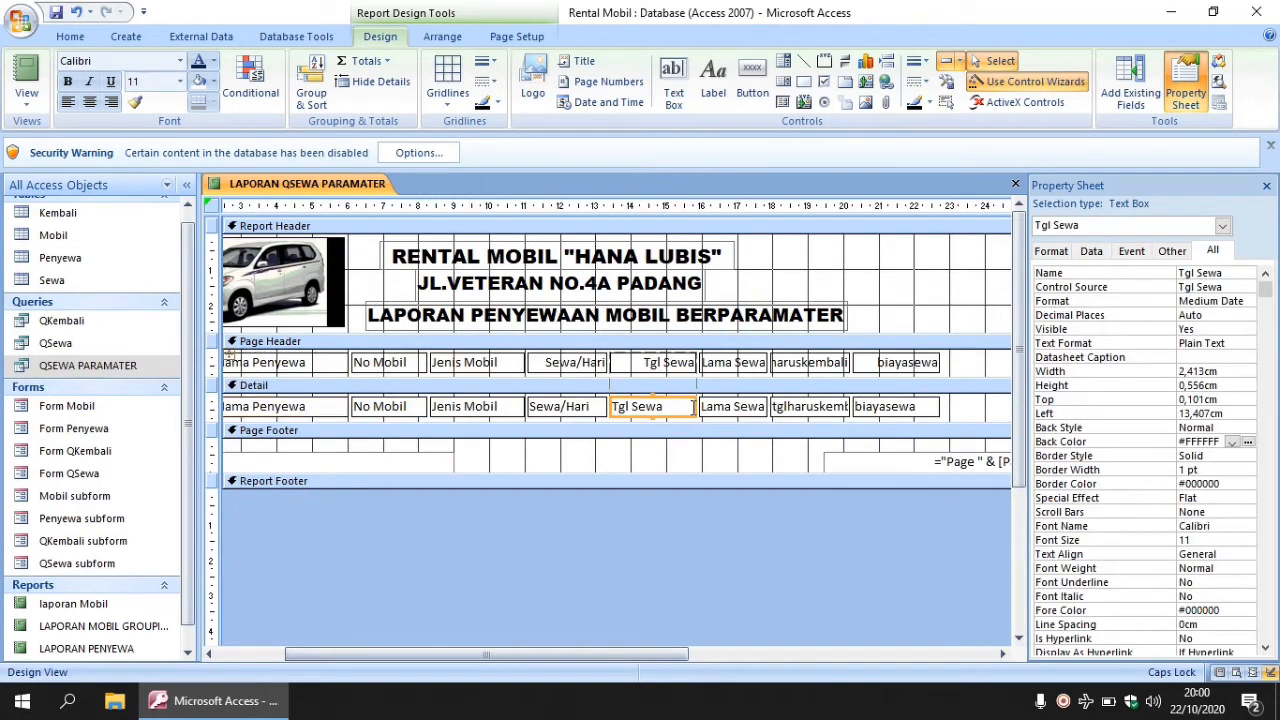
{"action": "left_click_drag", "start_coordinate": [692, 406], "coordinate": [713, 406]}
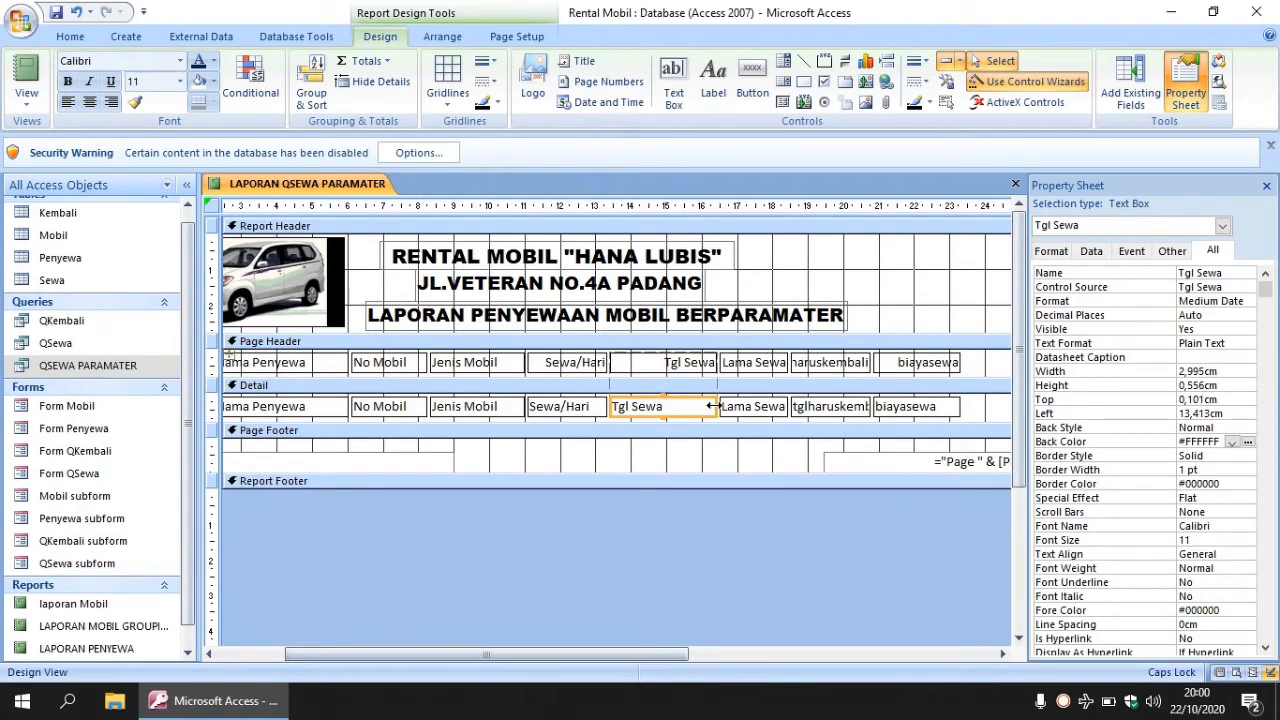
{"action": "left_click", "coordinate": [845, 408]}
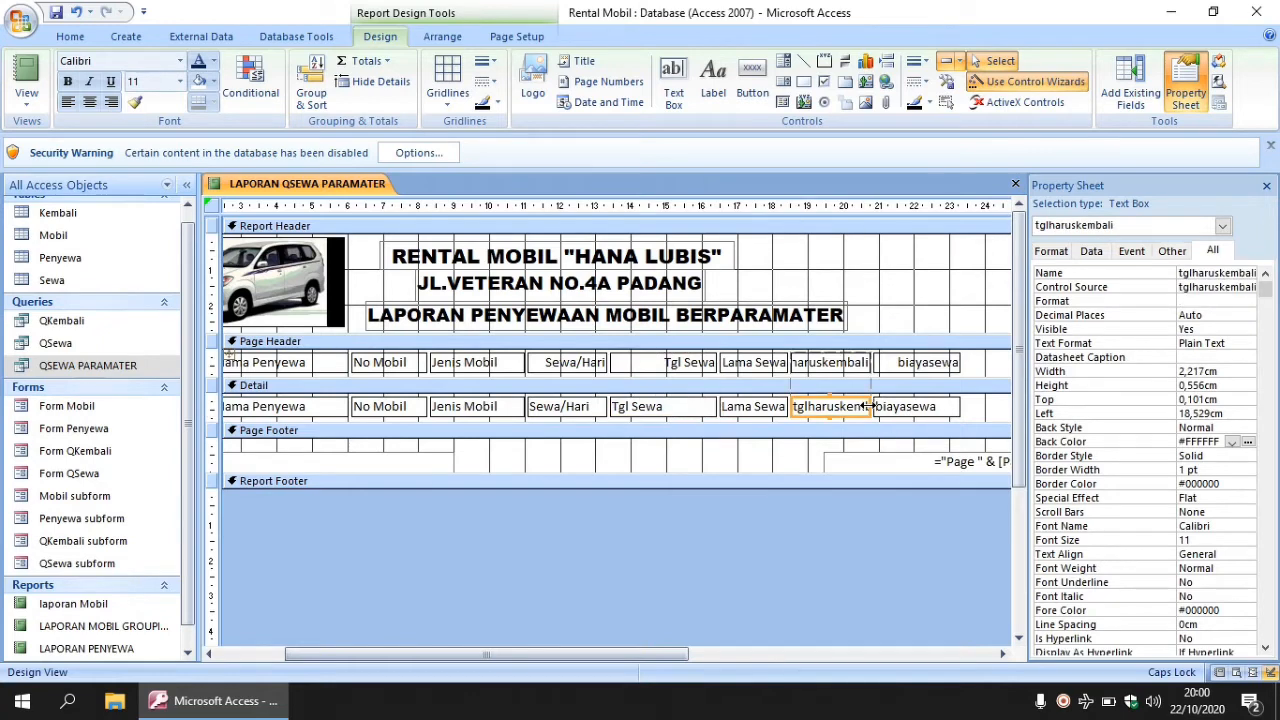
{"action": "left_click_drag", "start_coordinate": [868, 406], "coordinate": [890, 406]}
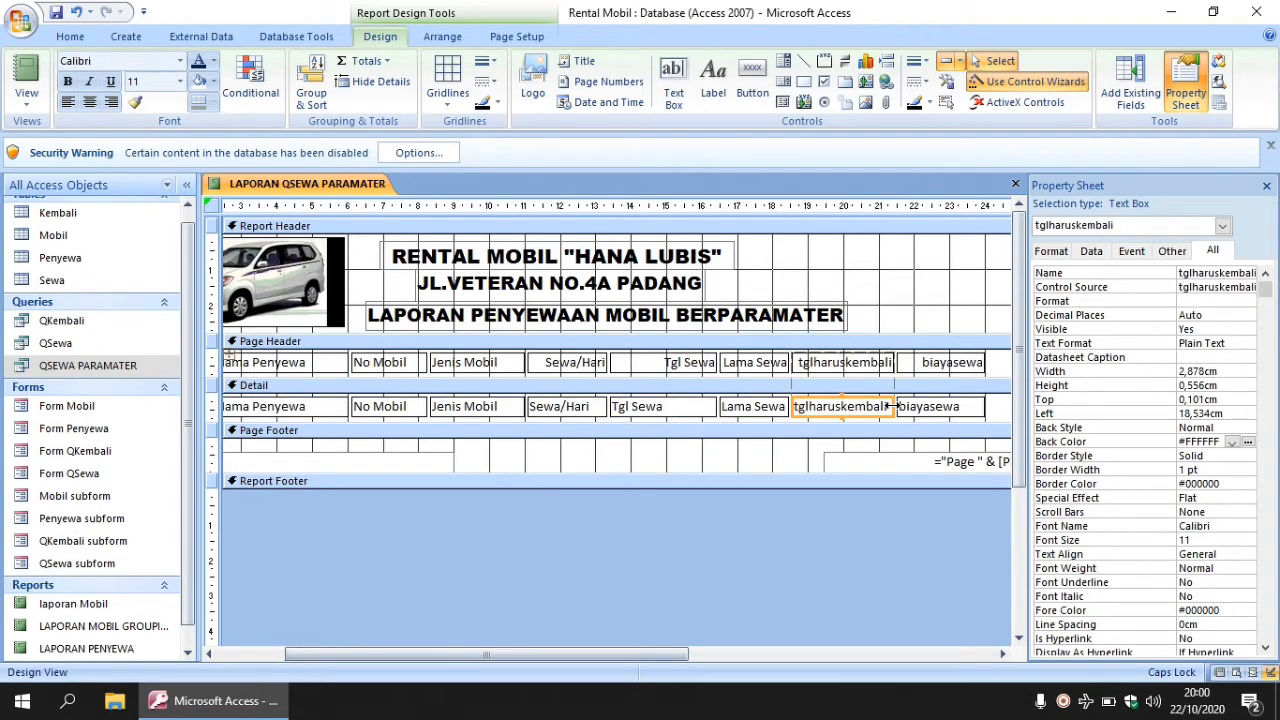
{"action": "left_click_drag", "start_coordinate": [550, 655], "coordinate": [478, 655]}
- Left-align the text of all the Page Header column labels
{"action": "left_click_drag", "start_coordinate": [230, 366], "coordinate": [908, 369]}
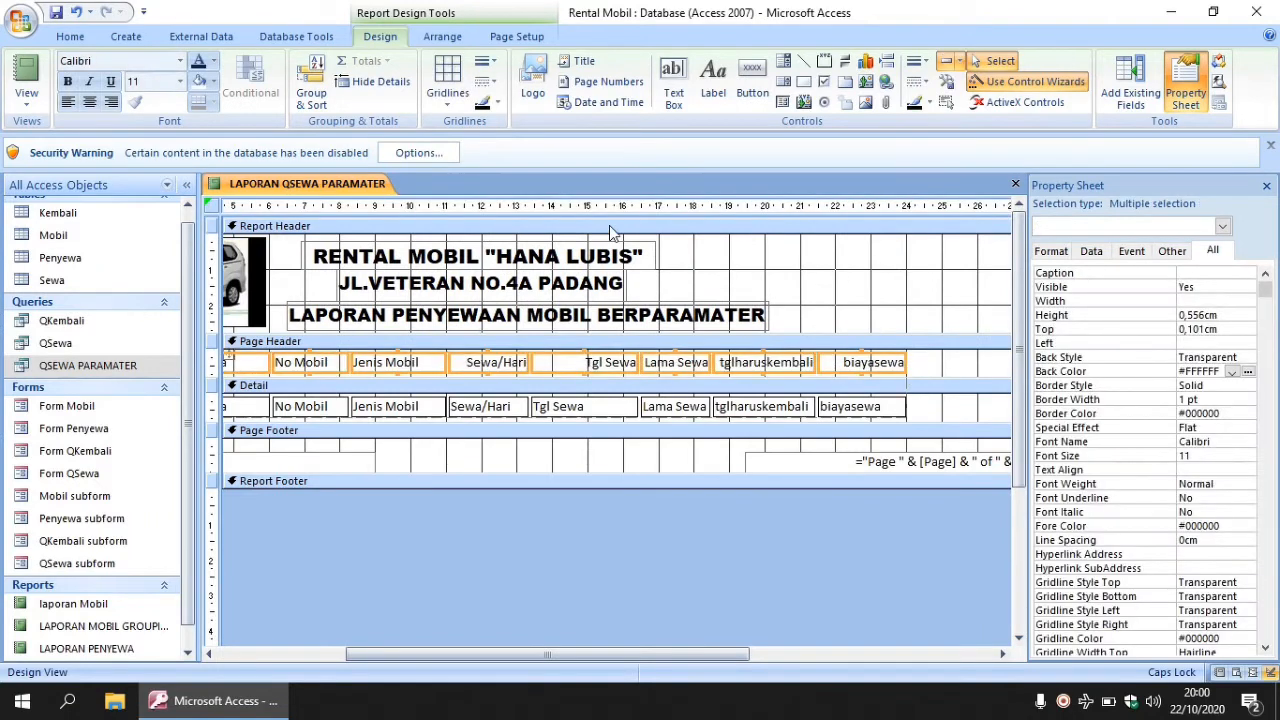
{"action": "left_click", "coordinate": [89, 102]}
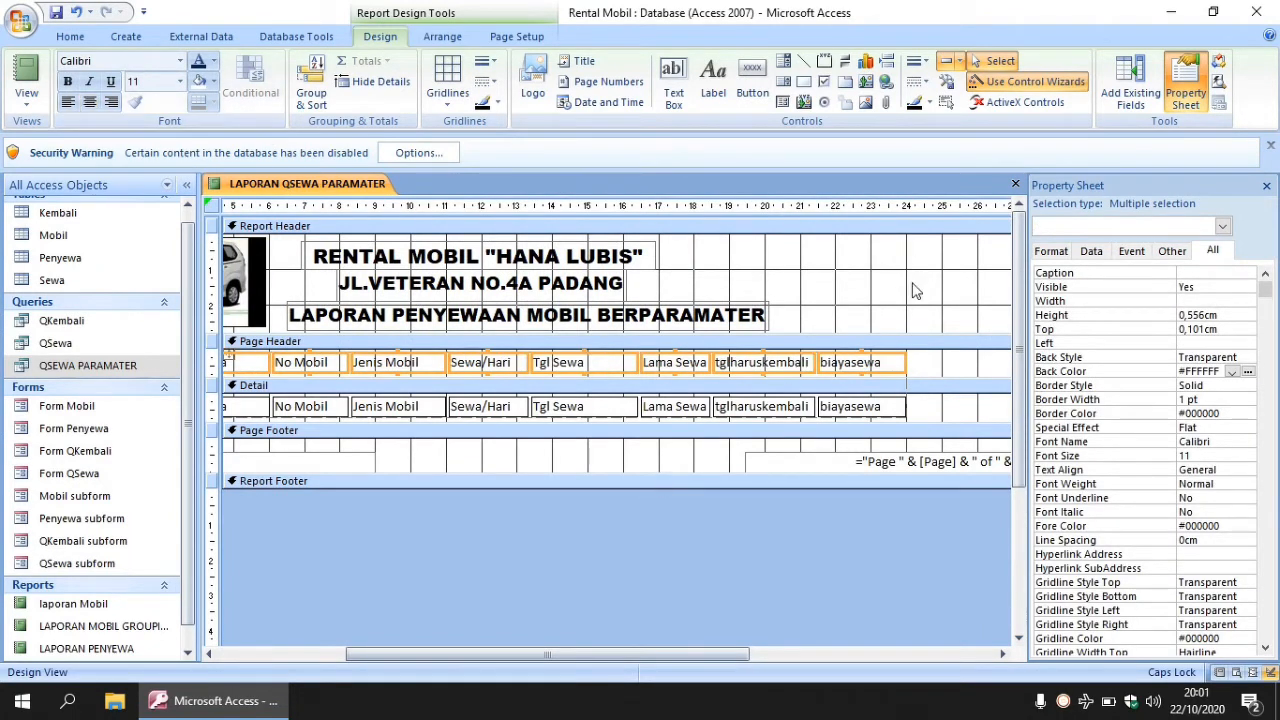
{"action": "left_click_drag", "start_coordinate": [743, 652], "coordinate": [610, 645]}
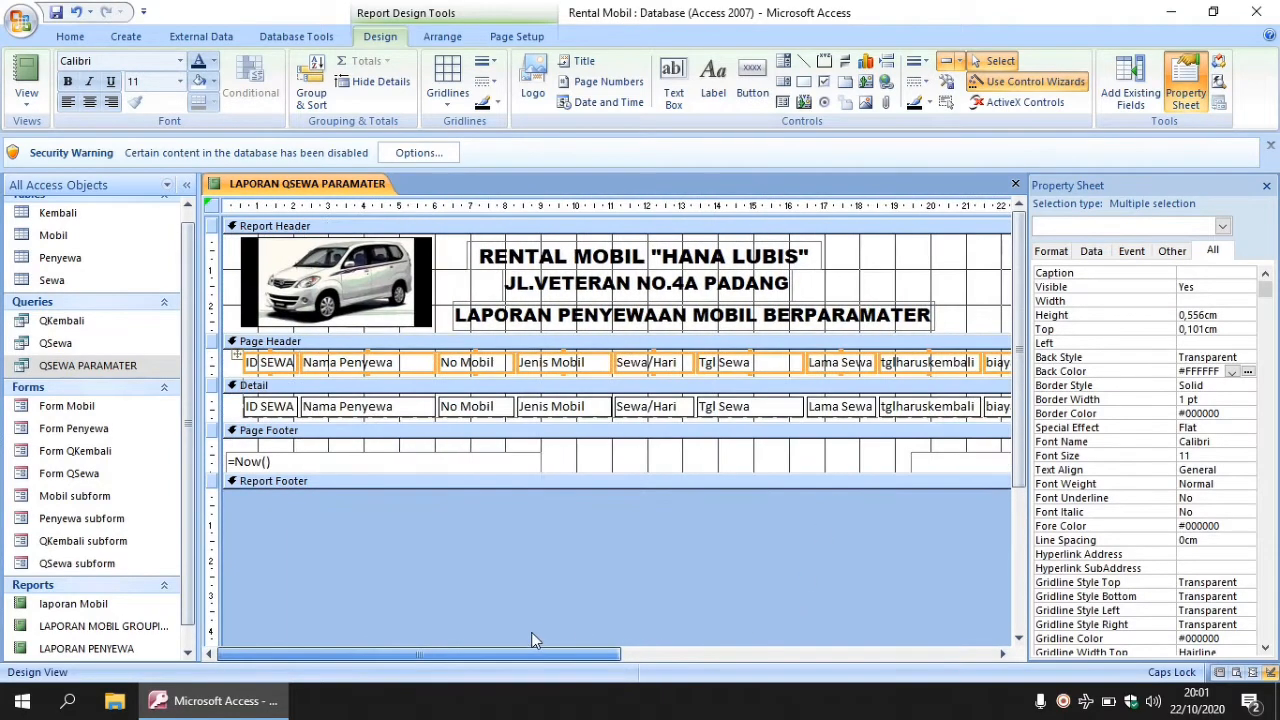
{"action": "left_click", "coordinate": [866, 294]}
- Draw a grey rectangle across the Page Header row, sent behind the column labels
{"action": "left_click", "coordinate": [804, 82]}
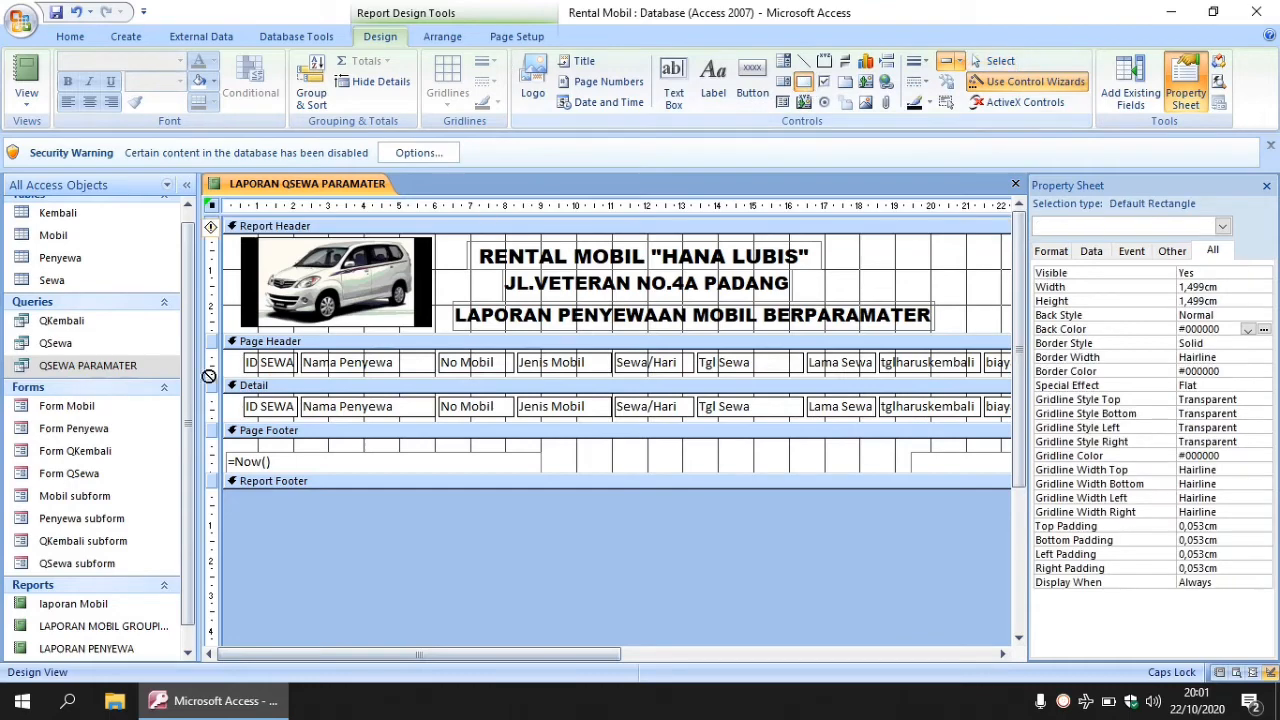
{"action": "left_click_drag", "start_coordinate": [238, 354], "coordinate": [891, 377]}
{"action": "right_click", "coordinate": [806, 366]}
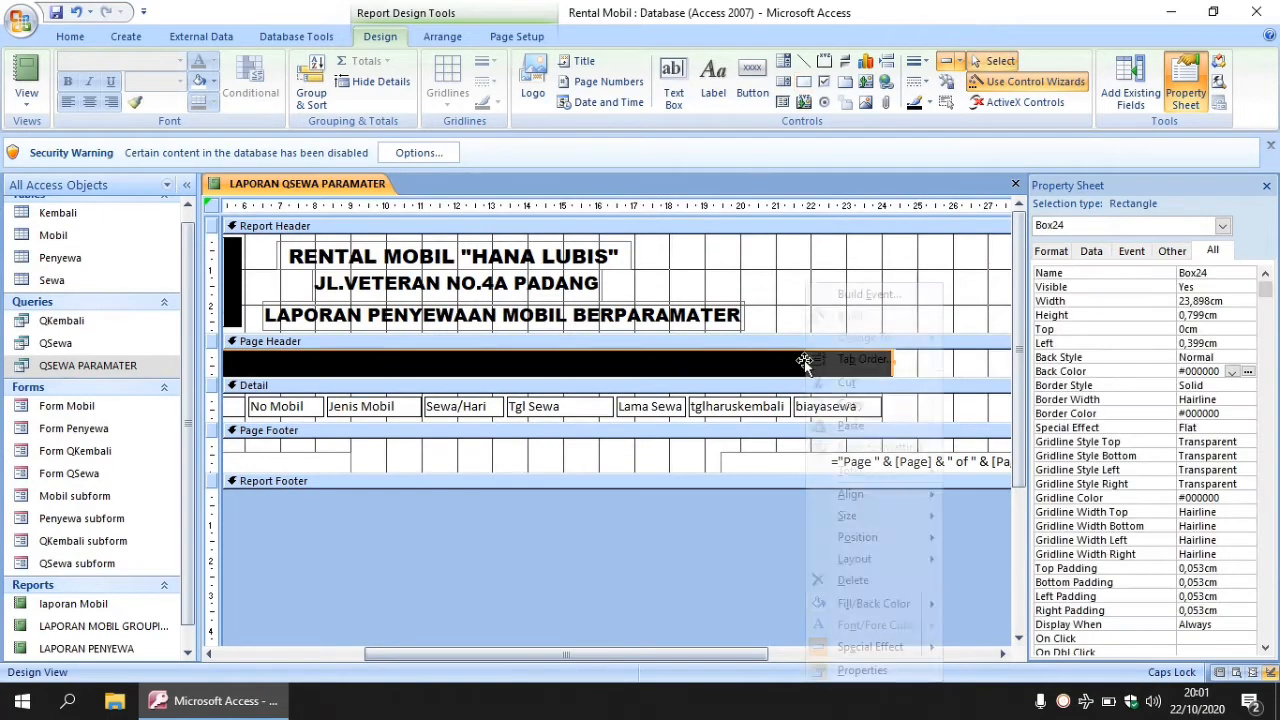
{"action": "mouse_move", "coordinate": [886, 537]}
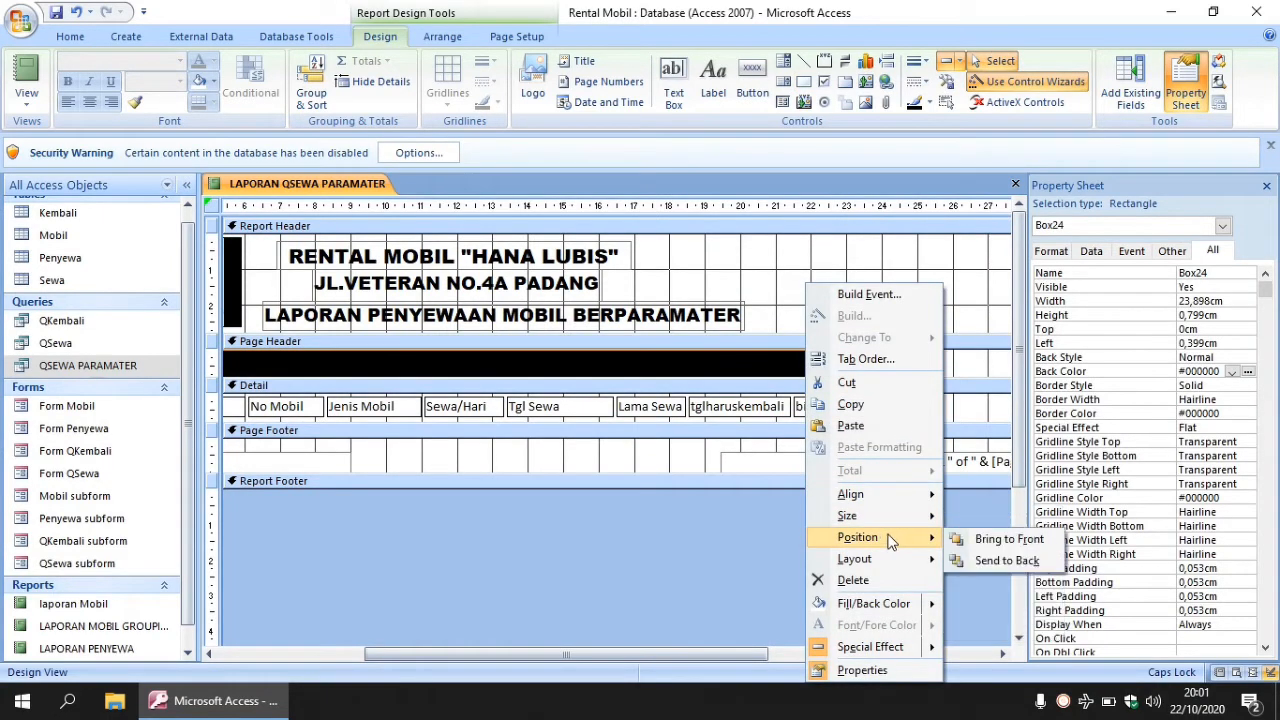
{"action": "left_click", "coordinate": [982, 557]}
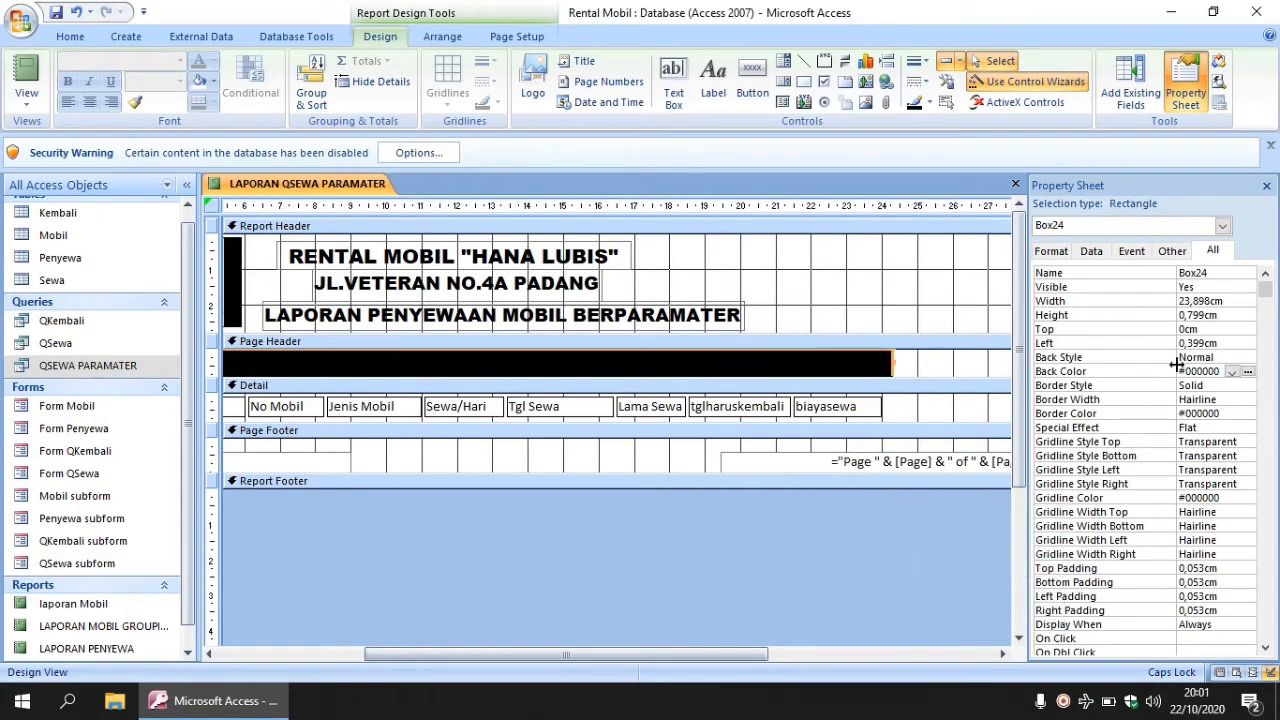
{"action": "left_click", "coordinate": [1248, 371]}
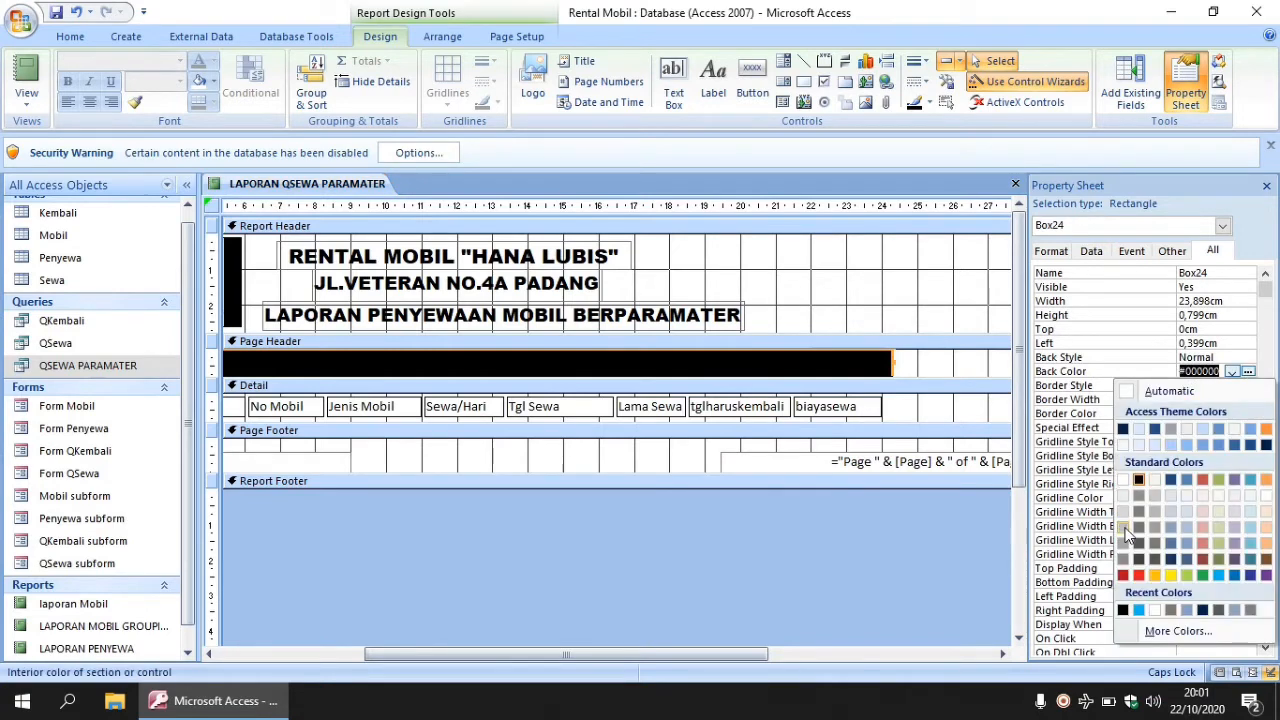
{"action": "left_click", "coordinate": [1148, 546]}
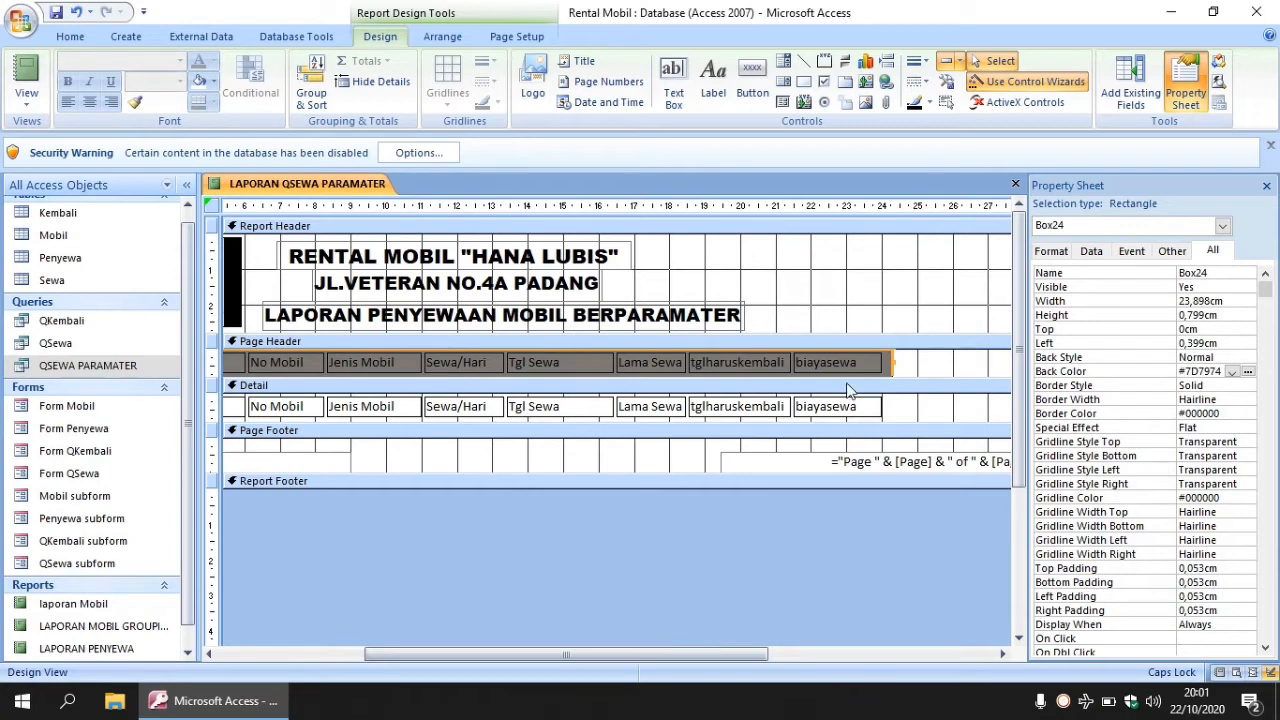
{"action": "left_click", "coordinate": [840, 331]}
{"action": "left_click", "coordinate": [841, 329]}
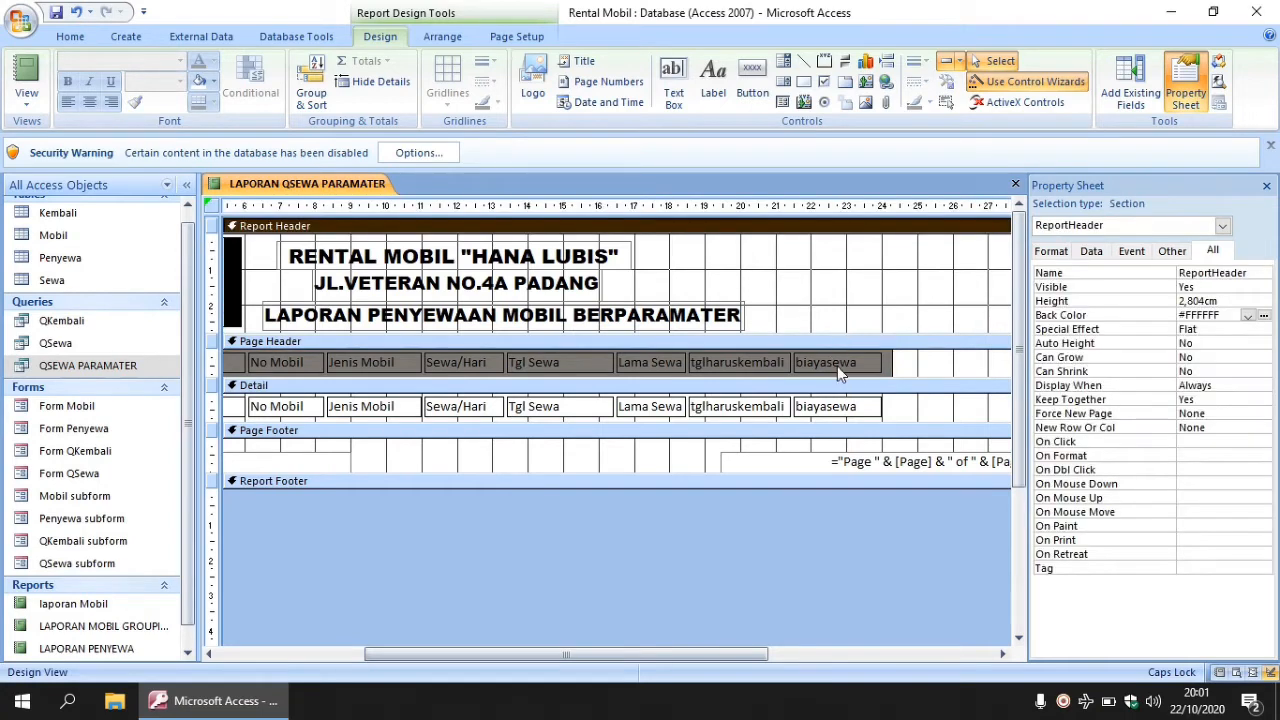
- Give the biayasewa and tglharuskembali header labels a white fill
{"action": "left_click", "coordinate": [837, 366]}
{"action": "left_click", "coordinate": [199, 81]}
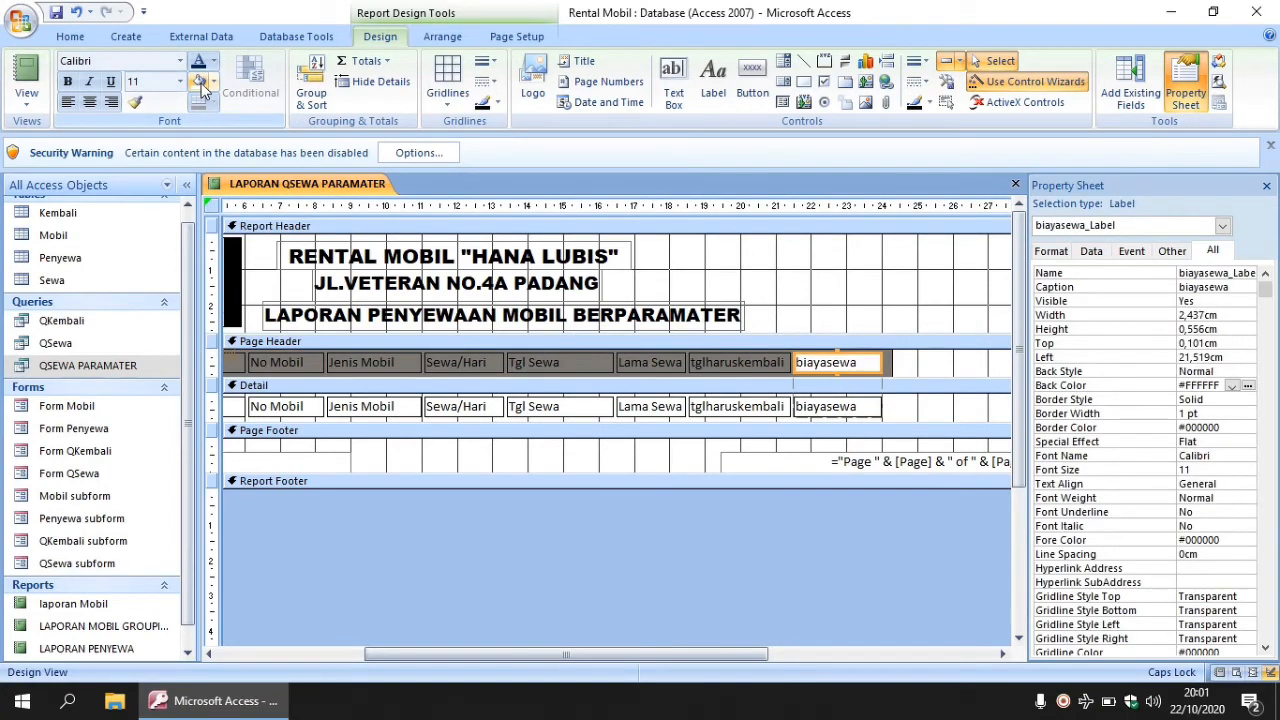
{"action": "left_click", "coordinate": [734, 368]}
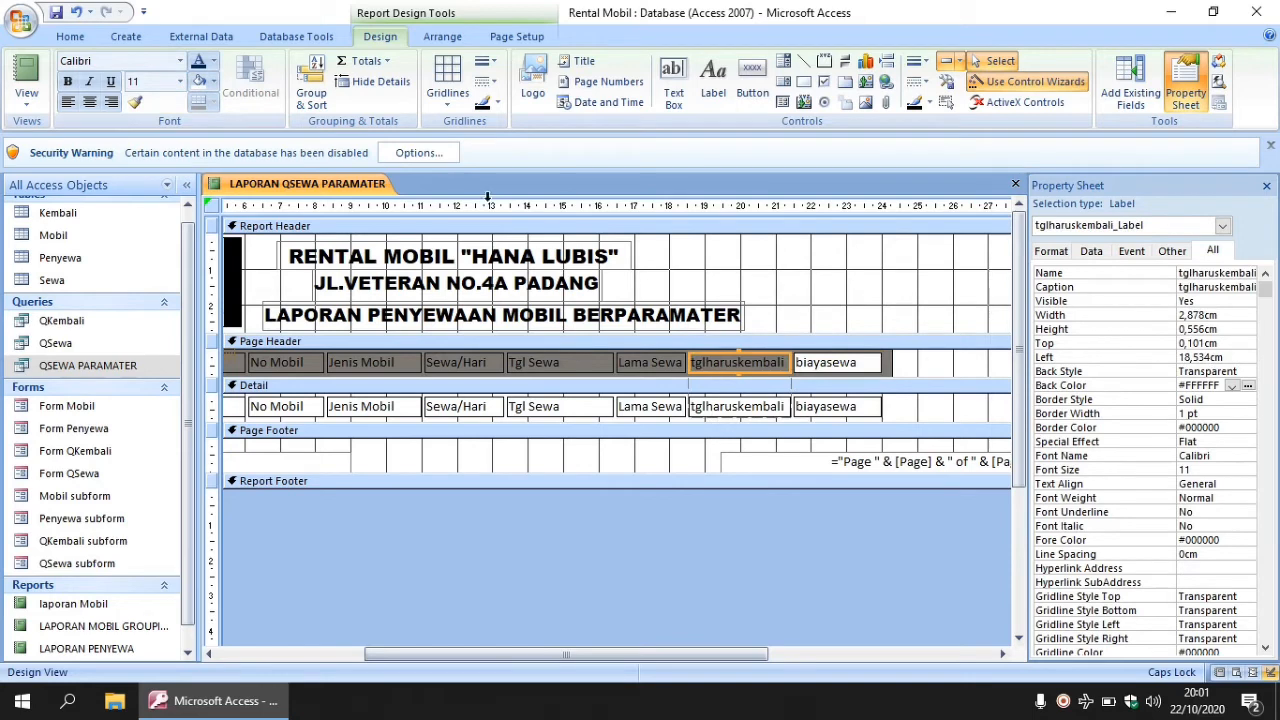
{"action": "left_click", "coordinate": [199, 81]}
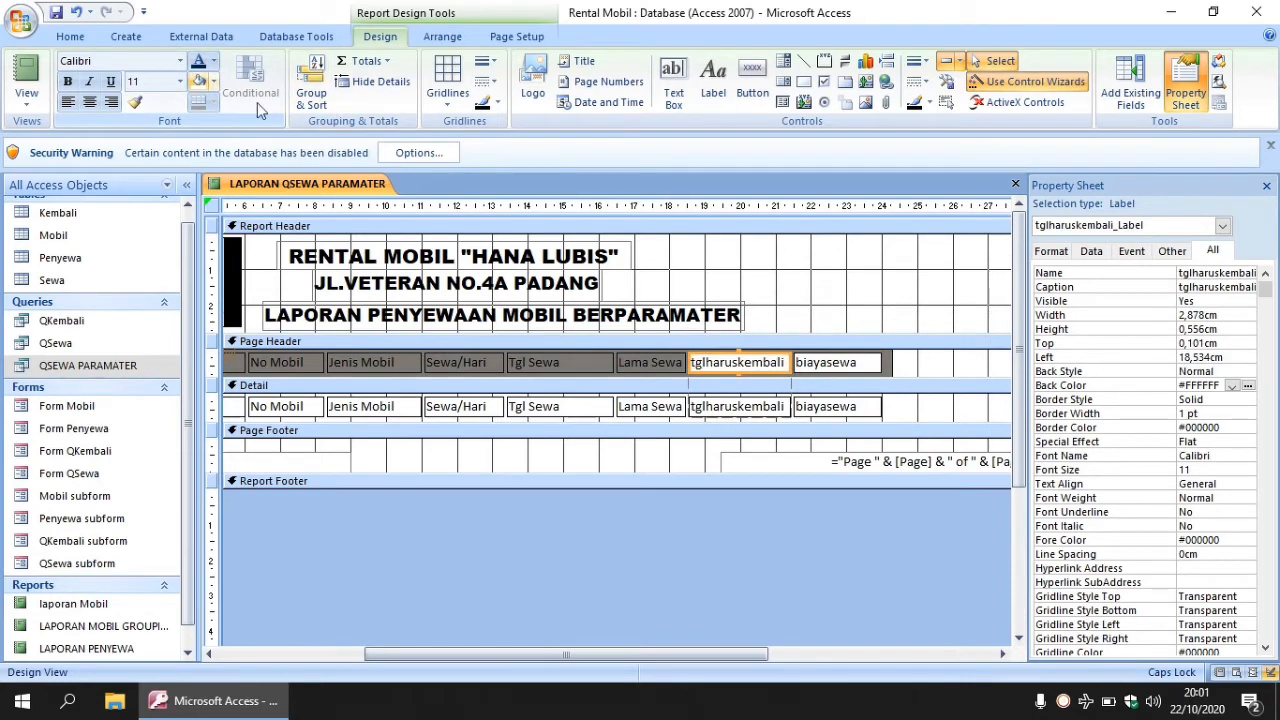
- Give the Lama Sewa, Tgl Sewa, Sewa/Hari, Jenis Mobil, No Mobil, Nama Penyewa and ID SEWA labels white fills
{"action": "left_click", "coordinate": [658, 366]}
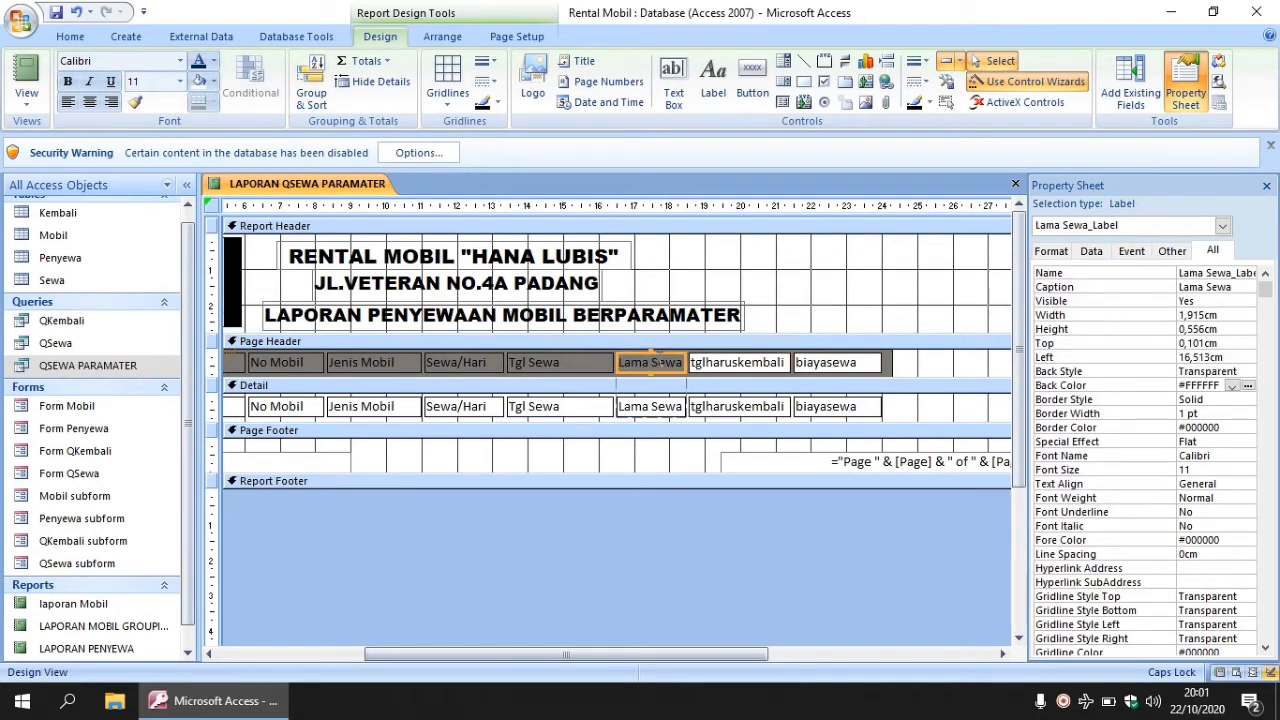
{"action": "left_click", "coordinate": [565, 365], "text": "shift"}
{"action": "left_click", "coordinate": [472, 361], "text": "shift"}
{"action": "left_click", "coordinate": [405, 361], "text": "shift"}
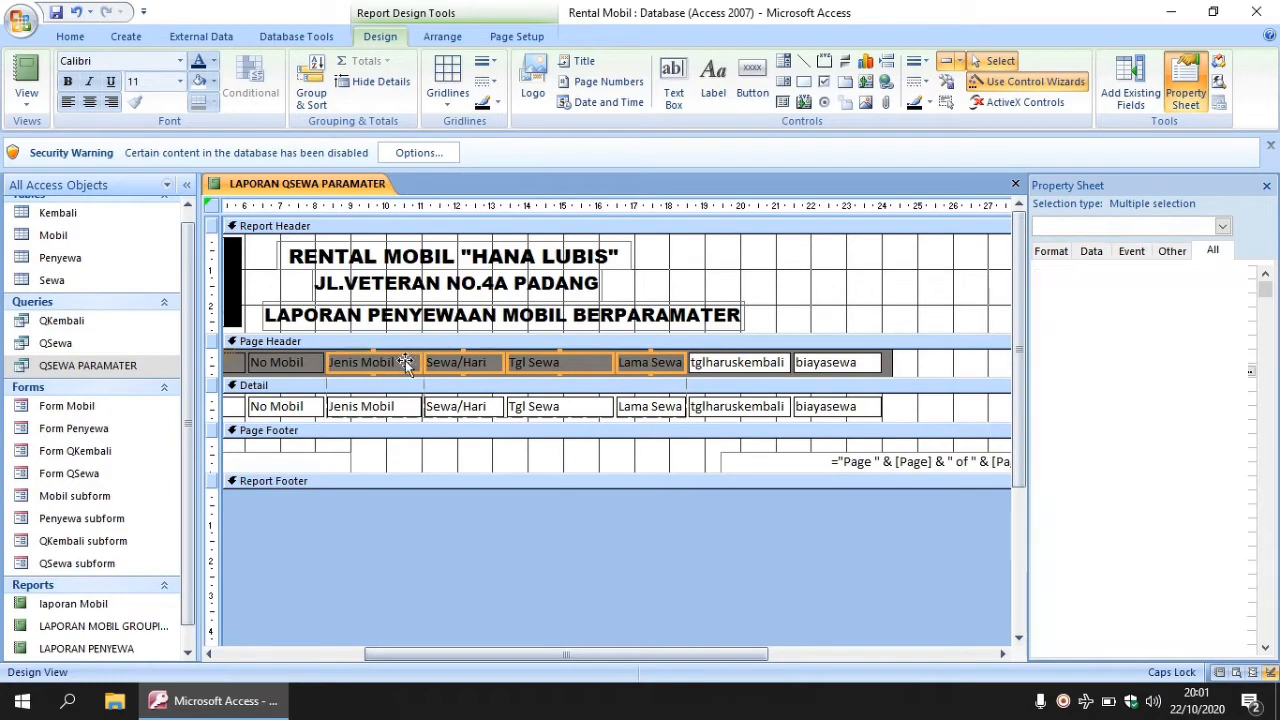
{"action": "left_click", "coordinate": [293, 366], "text": "shift"}
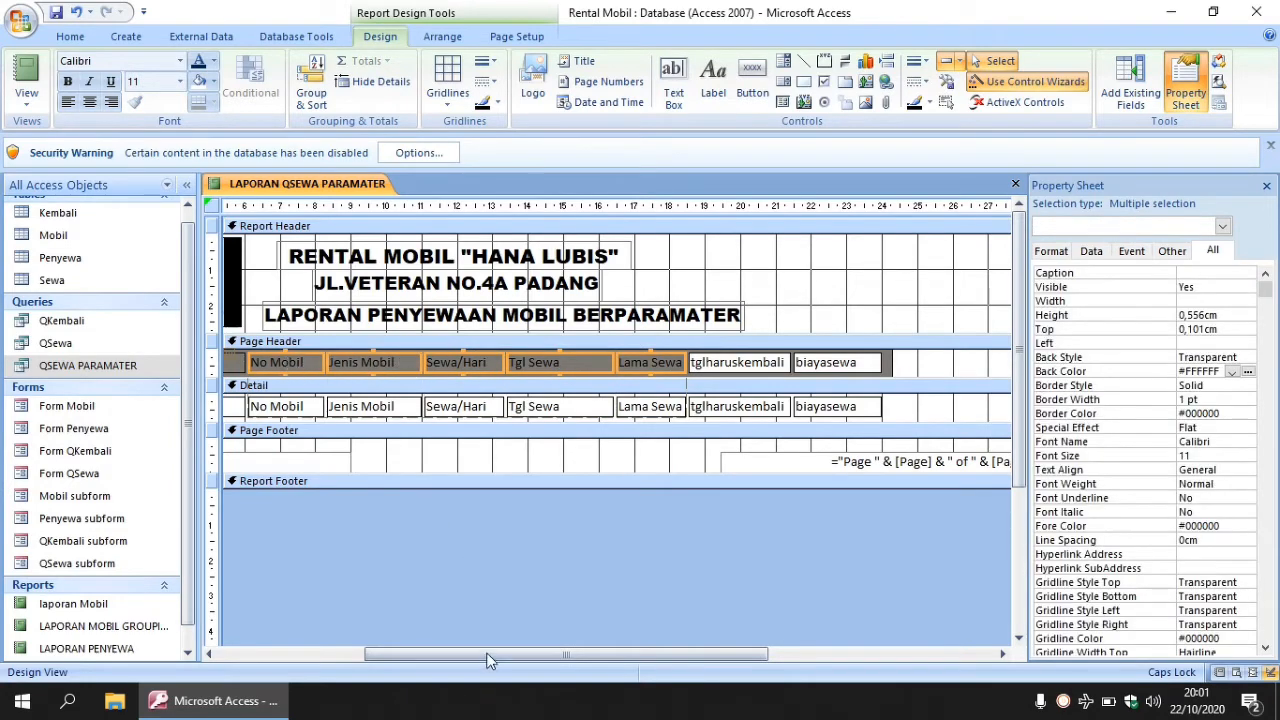
{"action": "left_click_drag", "start_coordinate": [487, 660], "coordinate": [345, 652]}
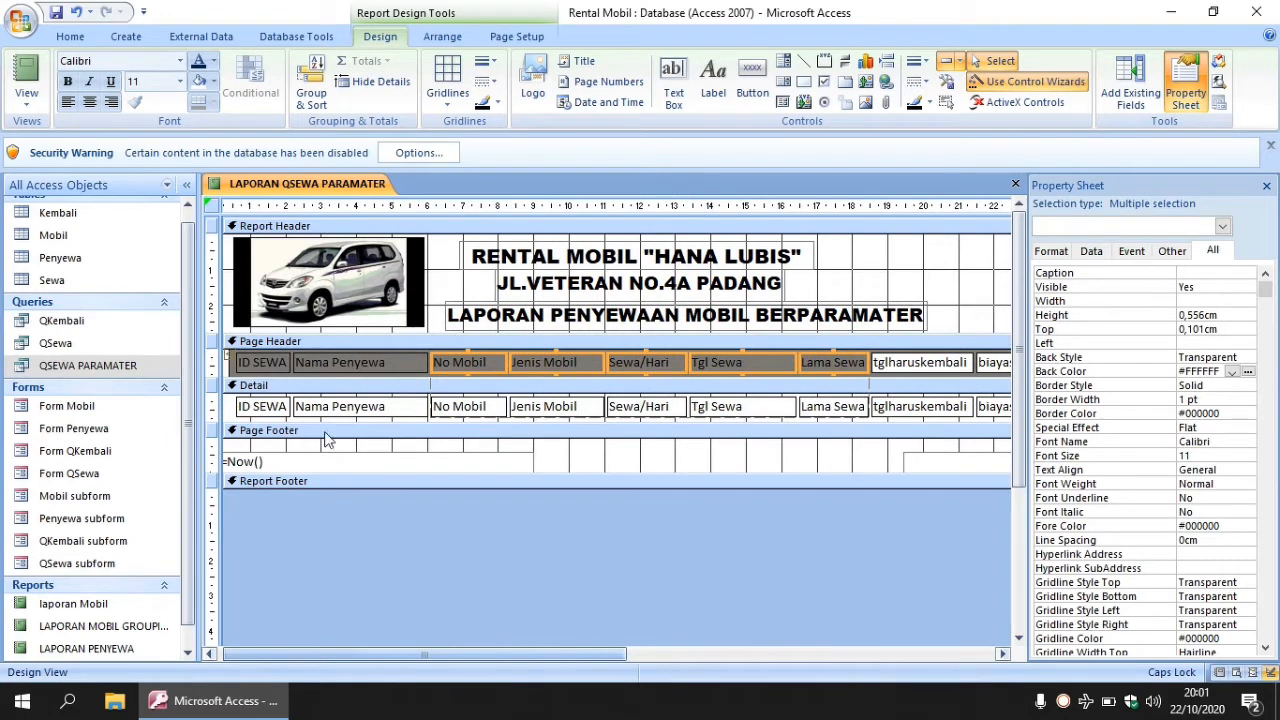
{"action": "left_click", "coordinate": [338, 364], "text": "shift"}
{"action": "left_click", "coordinate": [273, 367], "text": "shift"}
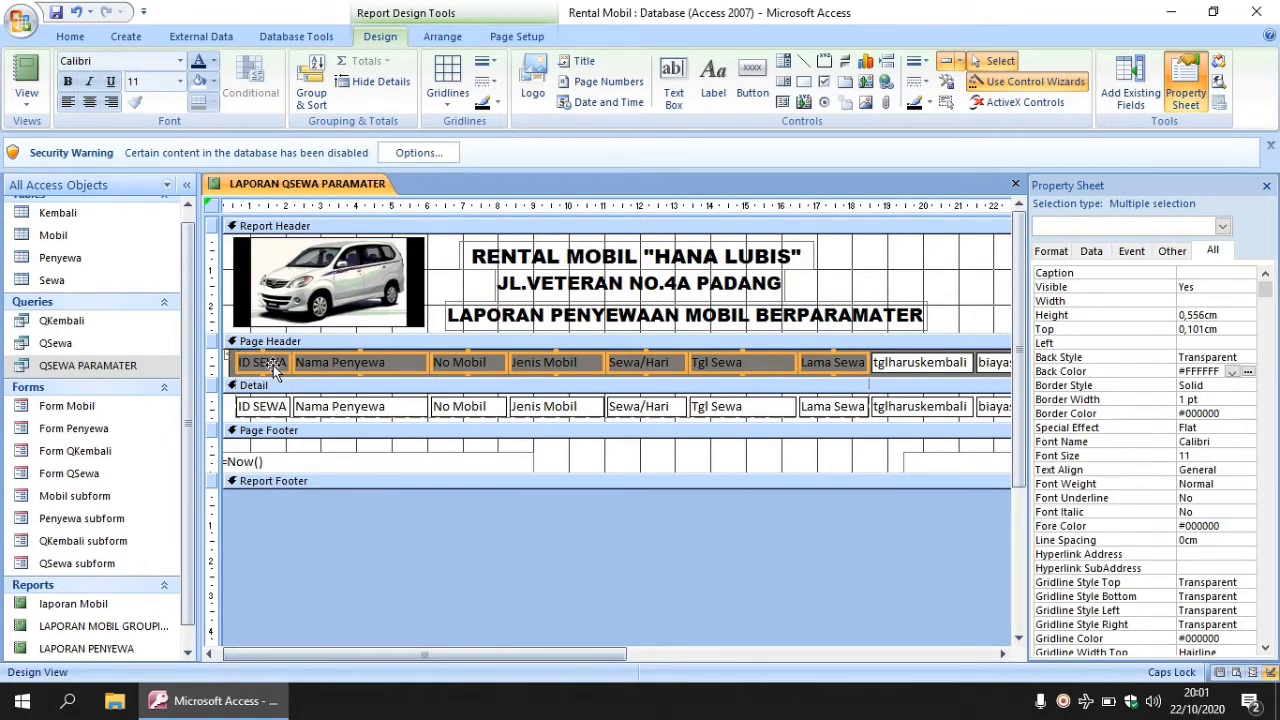
{"action": "left_click", "coordinate": [199, 81]}
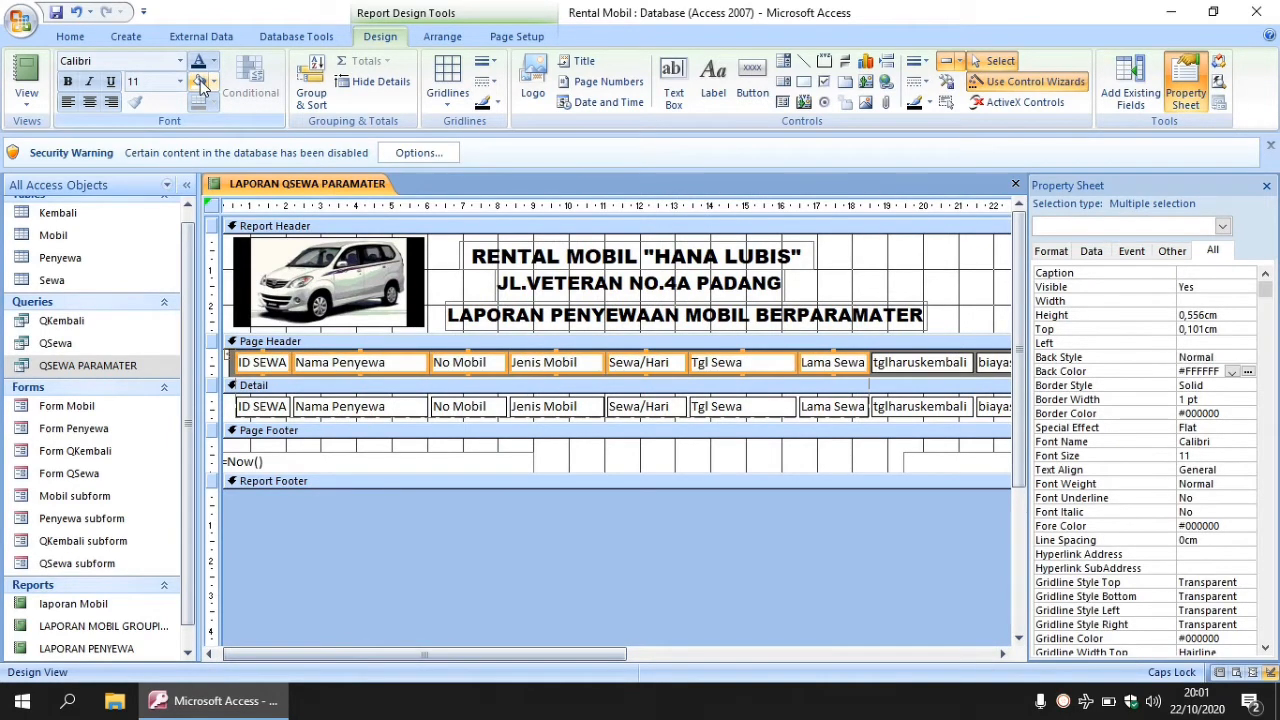
{"action": "left_click", "coordinate": [880, 280]}
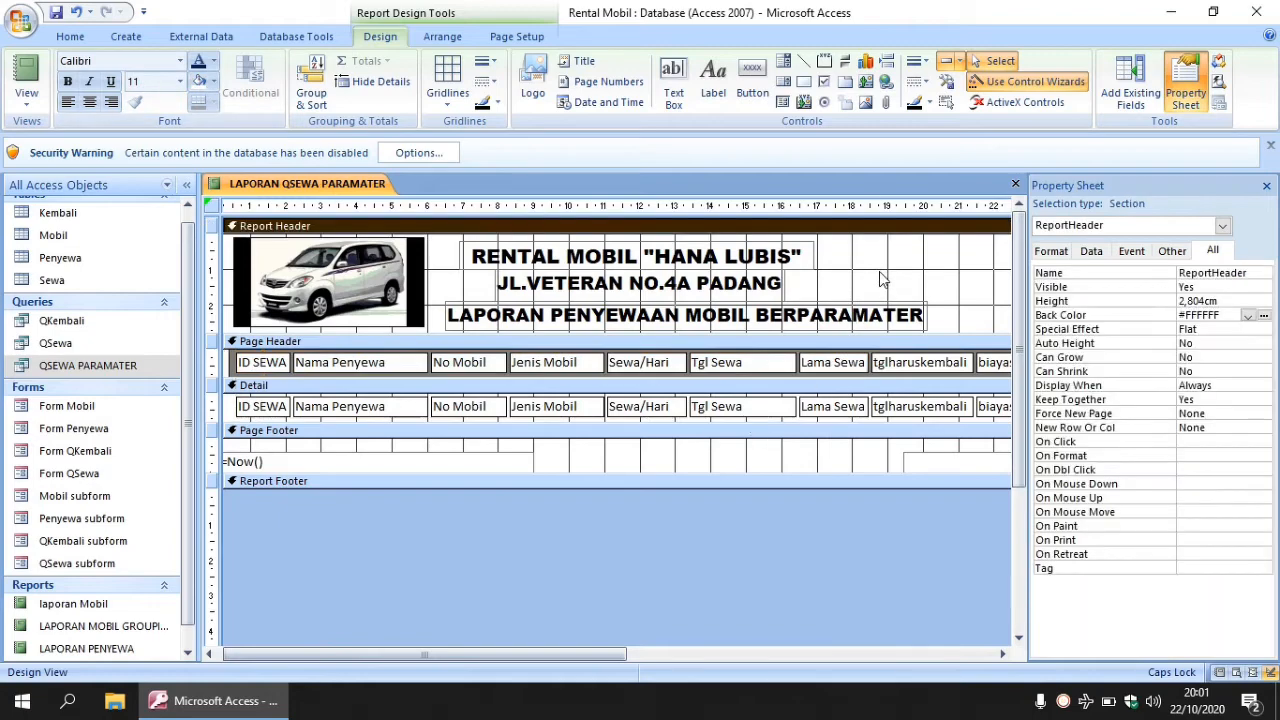
{"action": "left_click_drag", "start_coordinate": [587, 654], "coordinate": [789, 652]}
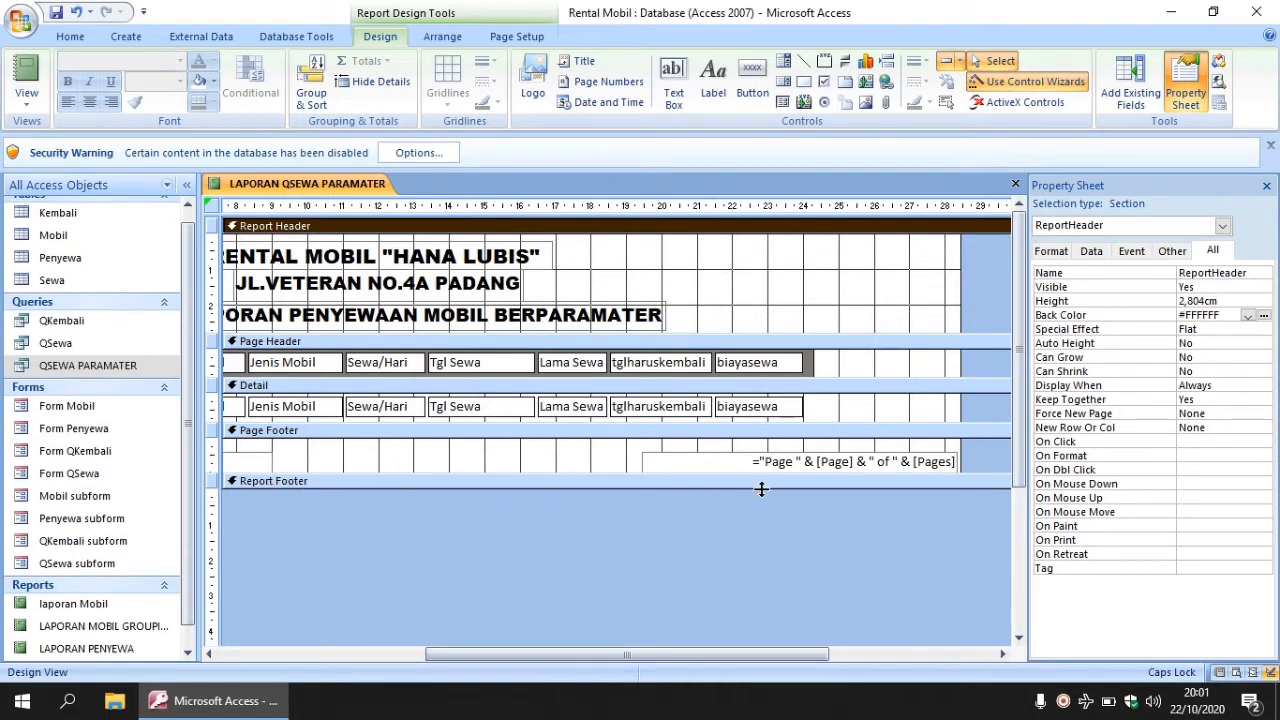
- Make the Report Footer taller and add a =Sum([biayasewa]) rental-cost total to it
{"action": "left_click_drag", "start_coordinate": [760, 488], "coordinate": [759, 513]}
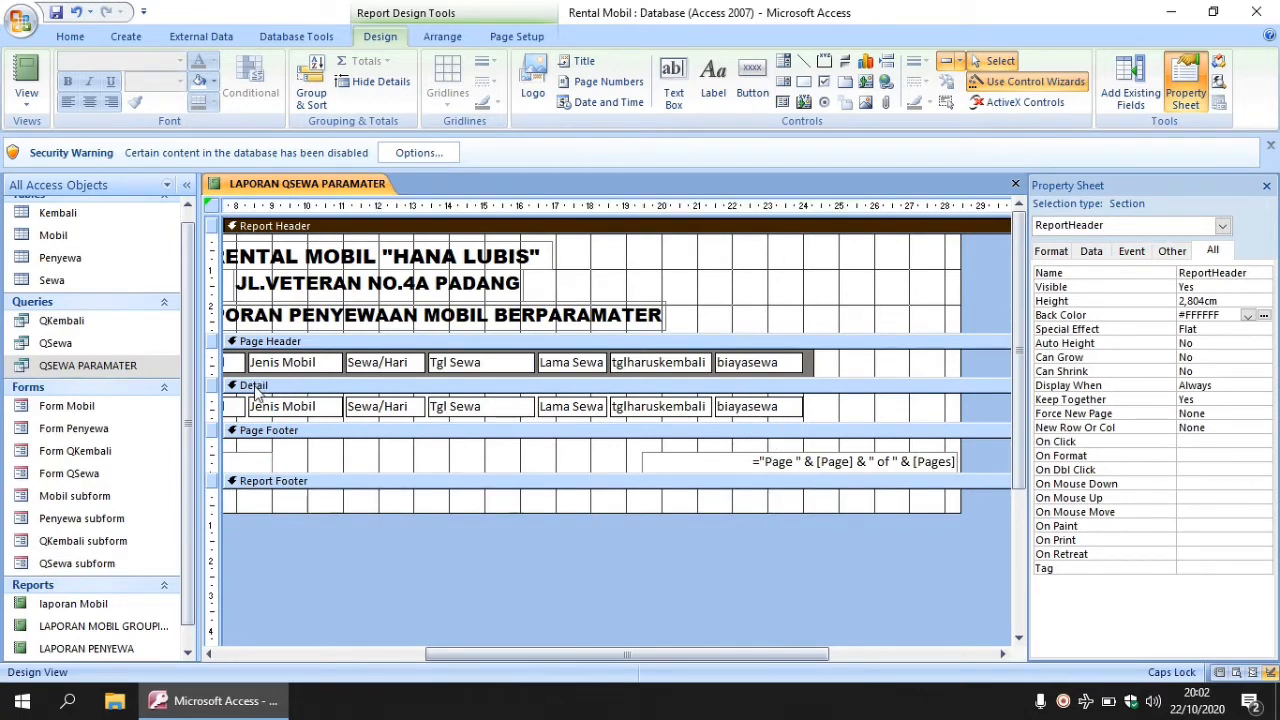
{"action": "left_click", "coordinate": [759, 412]}
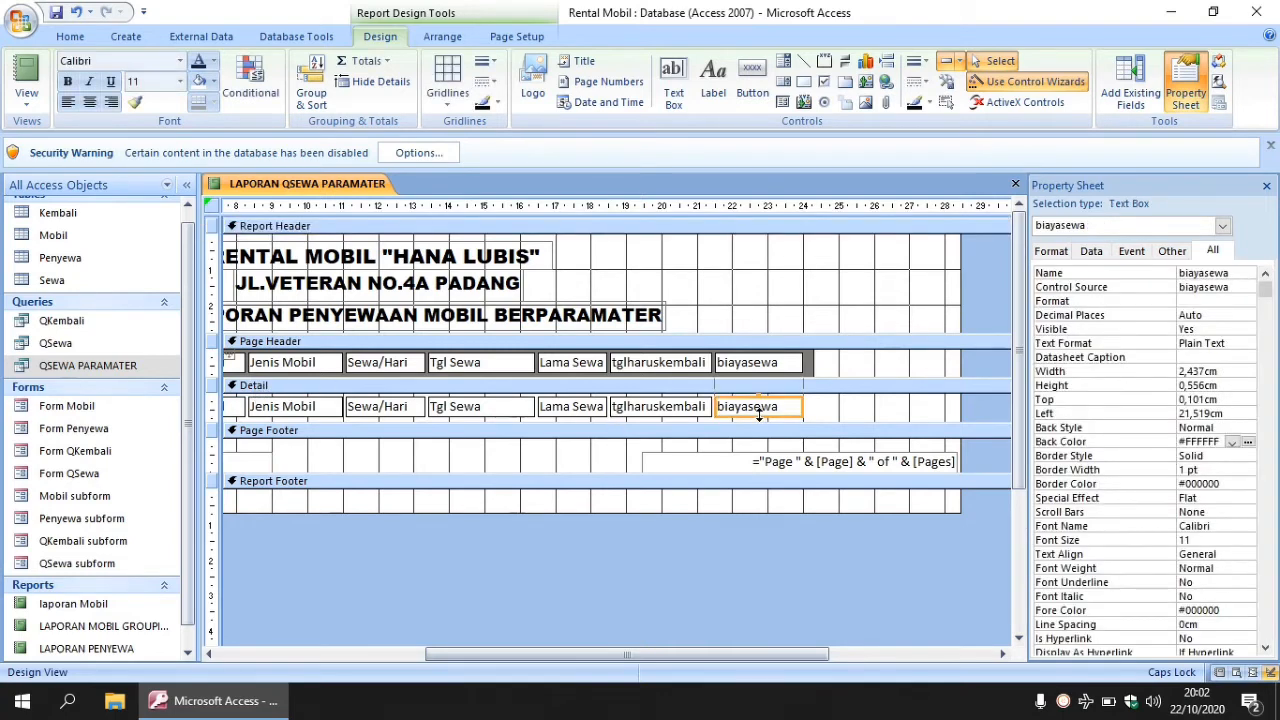
{"action": "left_click", "coordinate": [388, 63]}
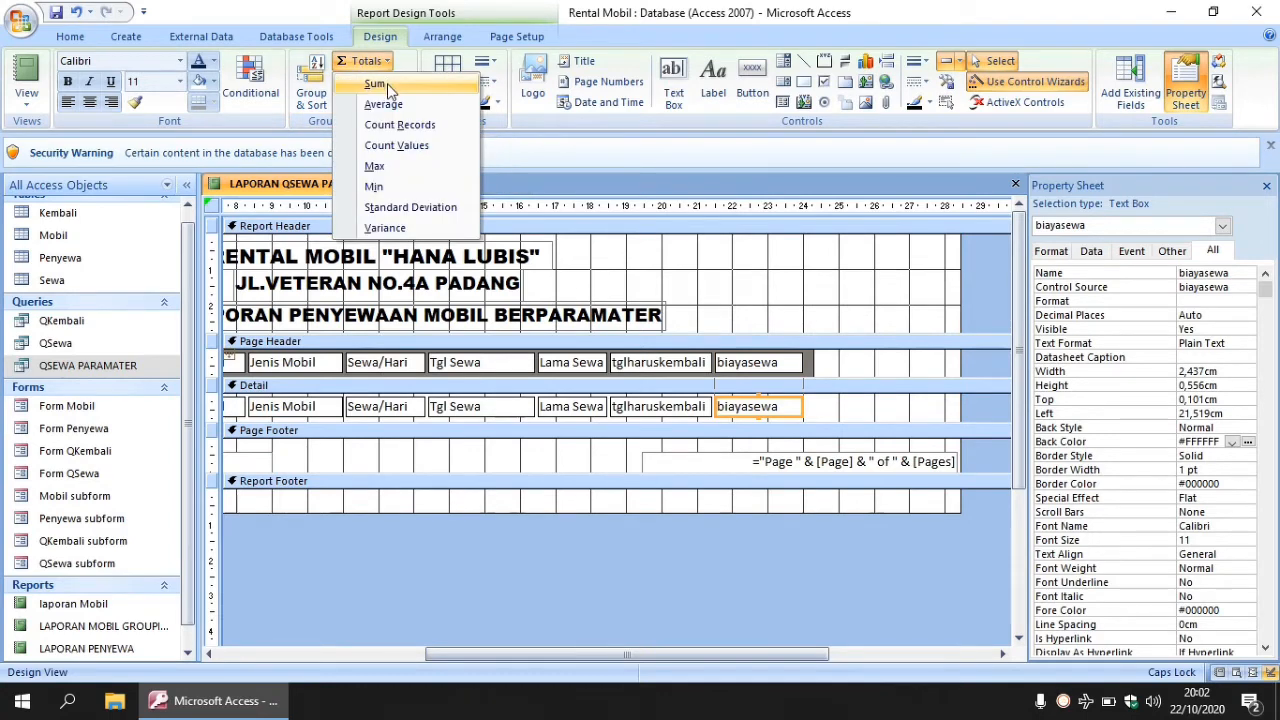
{"action": "left_click", "coordinate": [386, 86]}
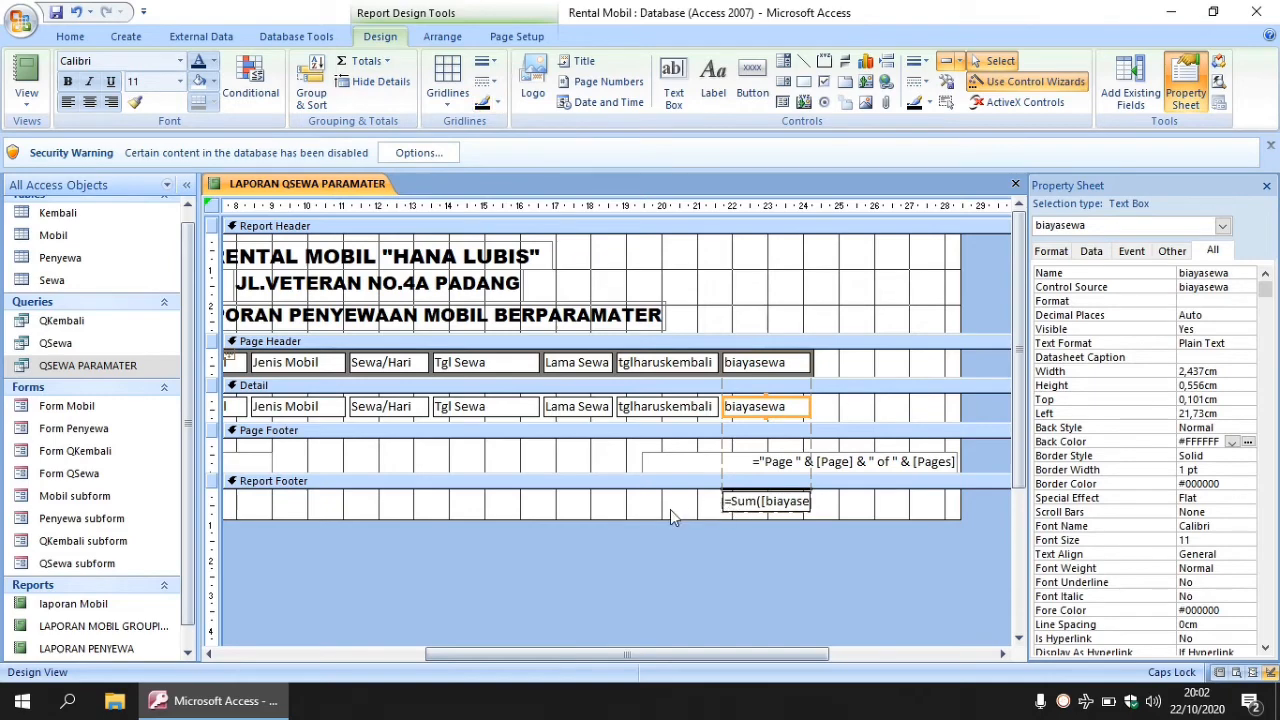
{"action": "left_click_drag", "start_coordinate": [683, 652], "coordinate": [465, 646]}
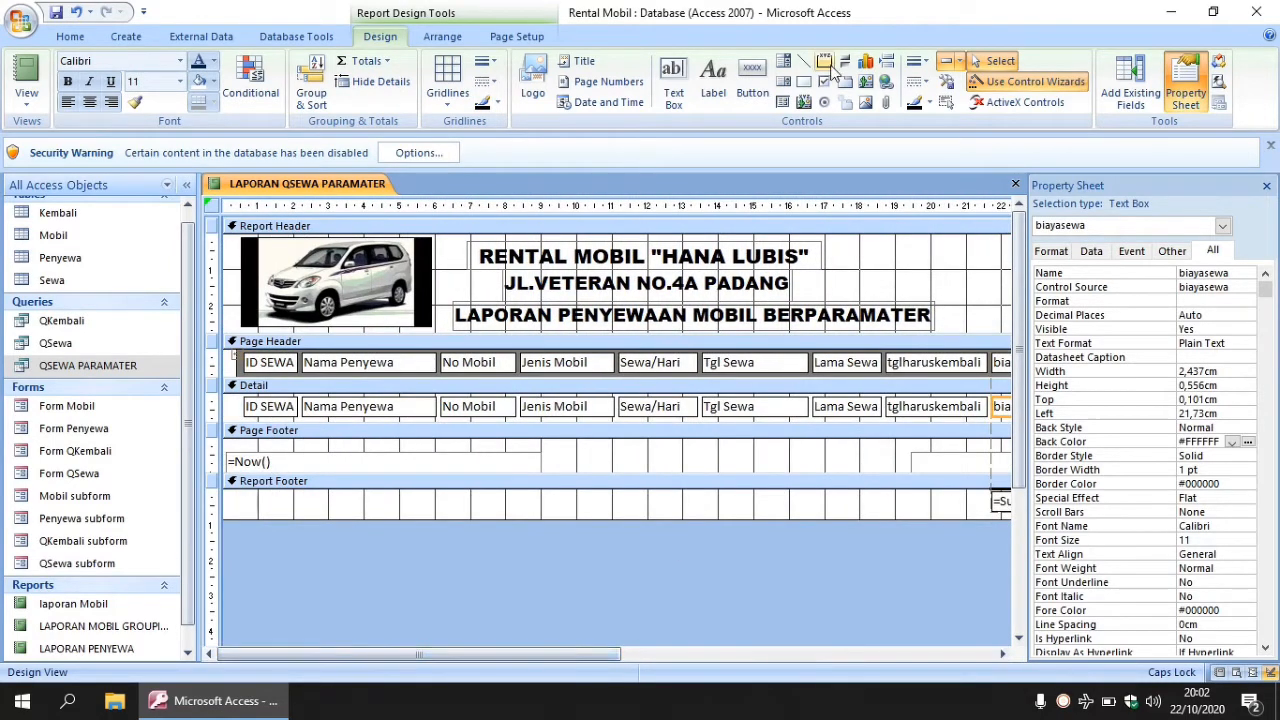
- Draw a rectangle across the Detail row, send it behind the fields, and fill it light blue (#00B7EF)
{"action": "left_click", "coordinate": [806, 88]}
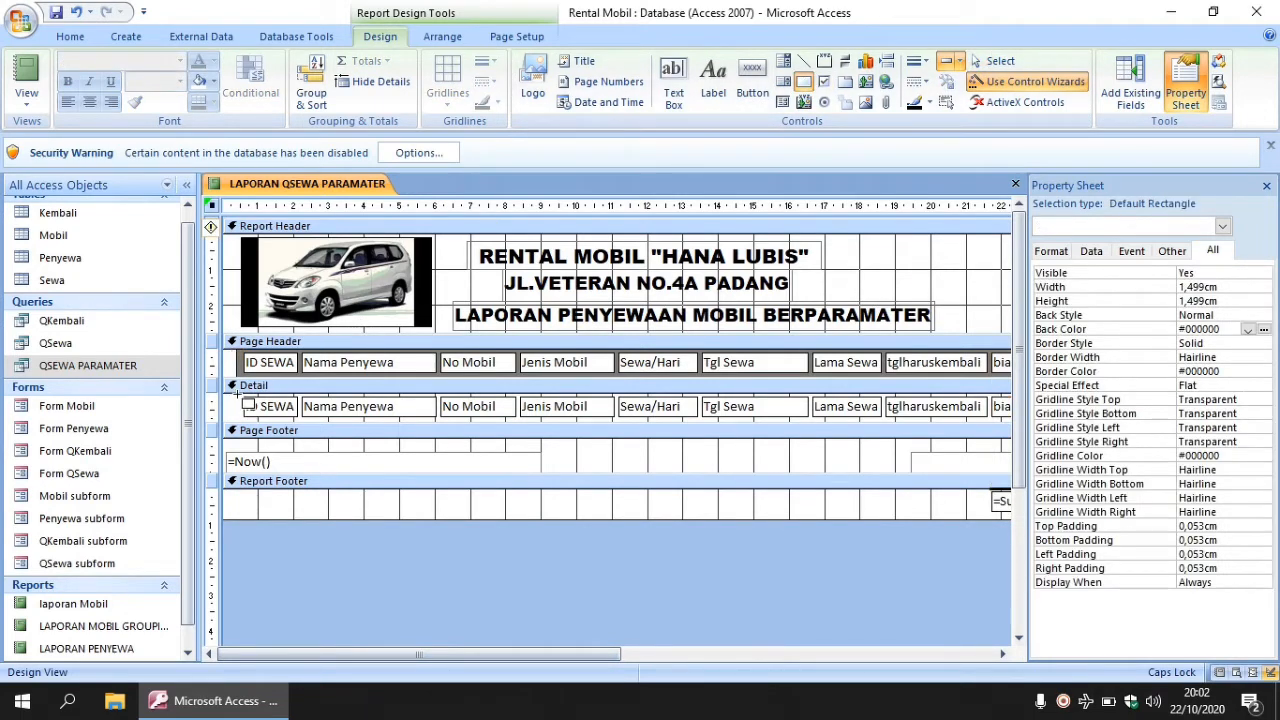
{"action": "left_click_drag", "start_coordinate": [237, 393], "coordinate": [982, 425]}
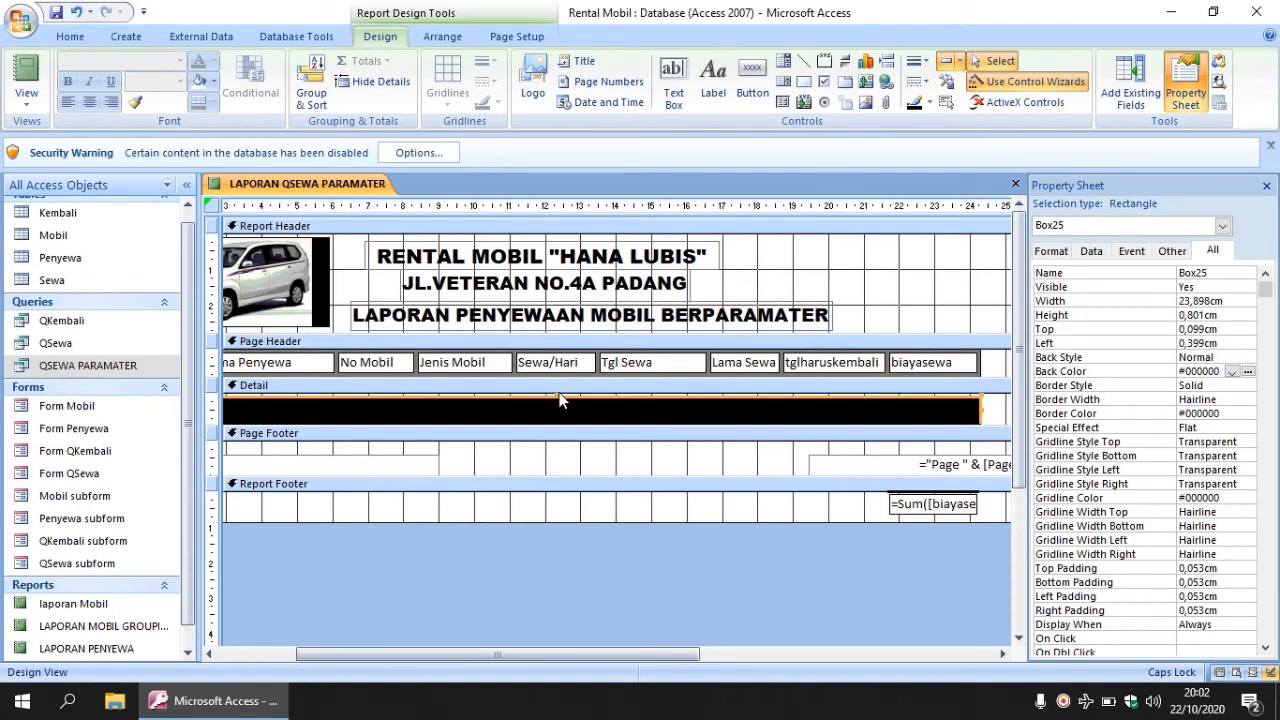
{"action": "left_click_drag", "start_coordinate": [555, 395], "coordinate": [560, 398]}
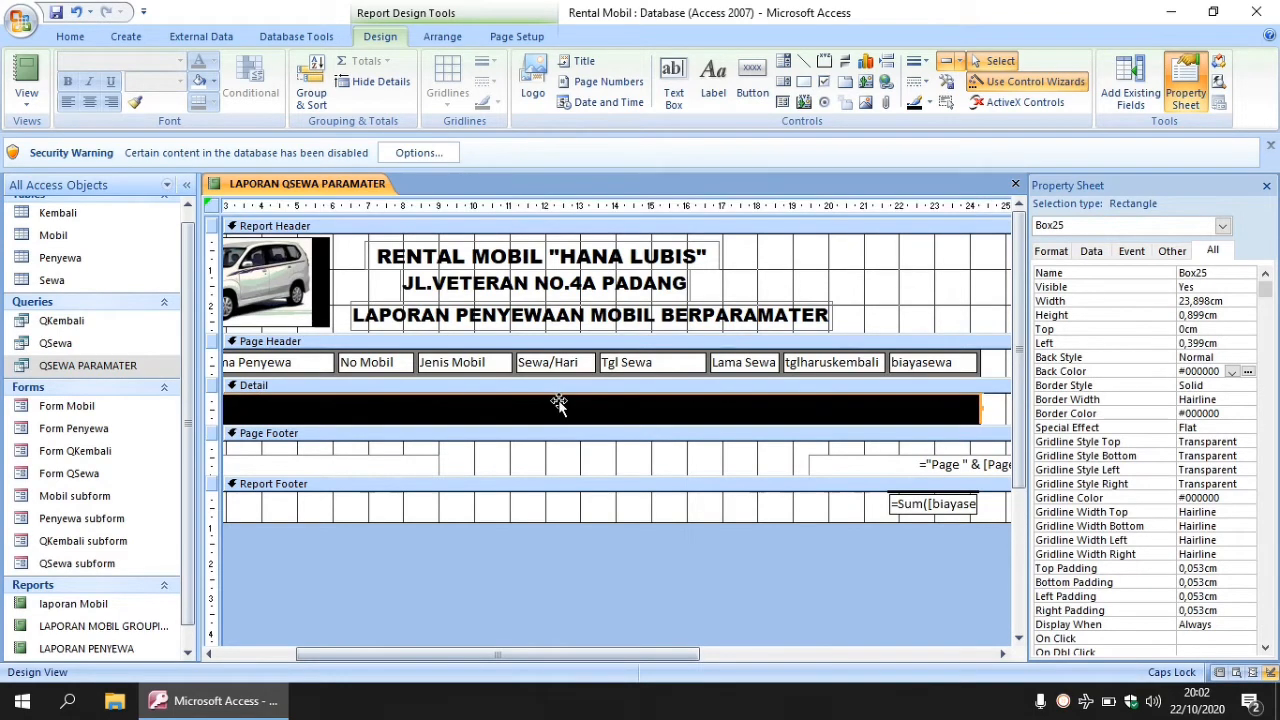
{"action": "right_click", "coordinate": [559, 405]}
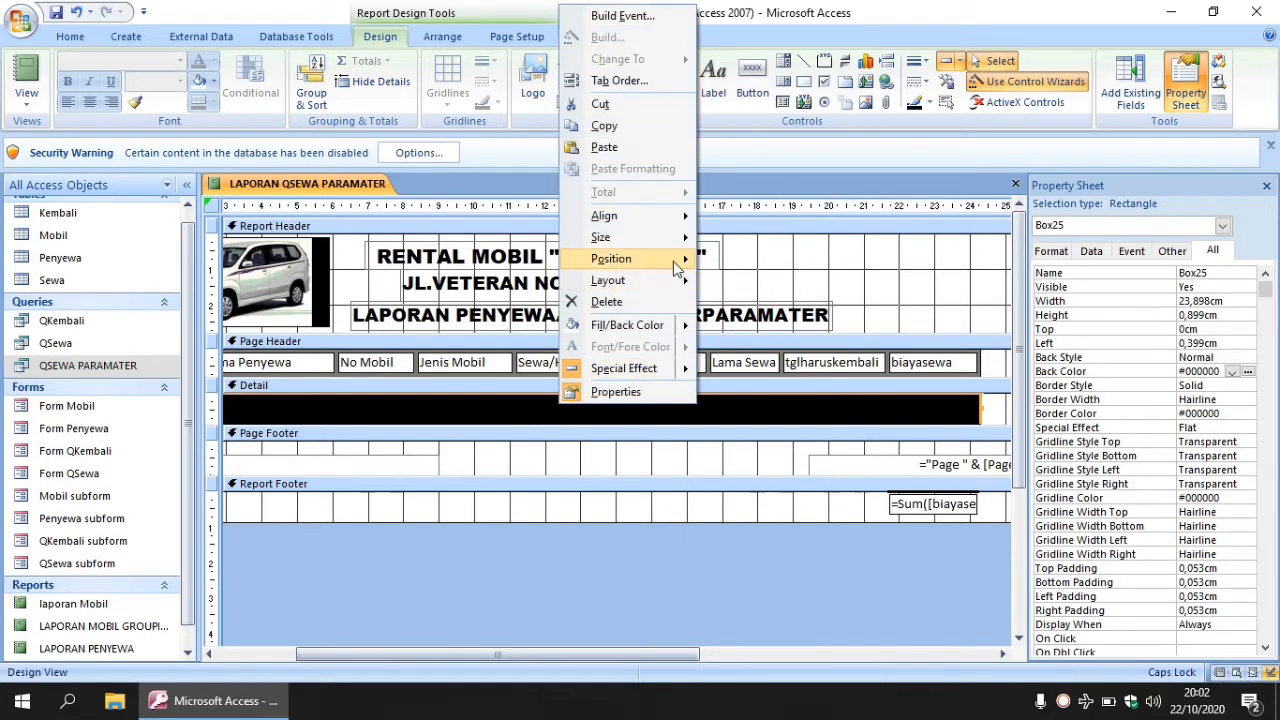
{"action": "mouse_move", "coordinate": [676, 266]}
{"action": "left_click", "coordinate": [750, 284]}
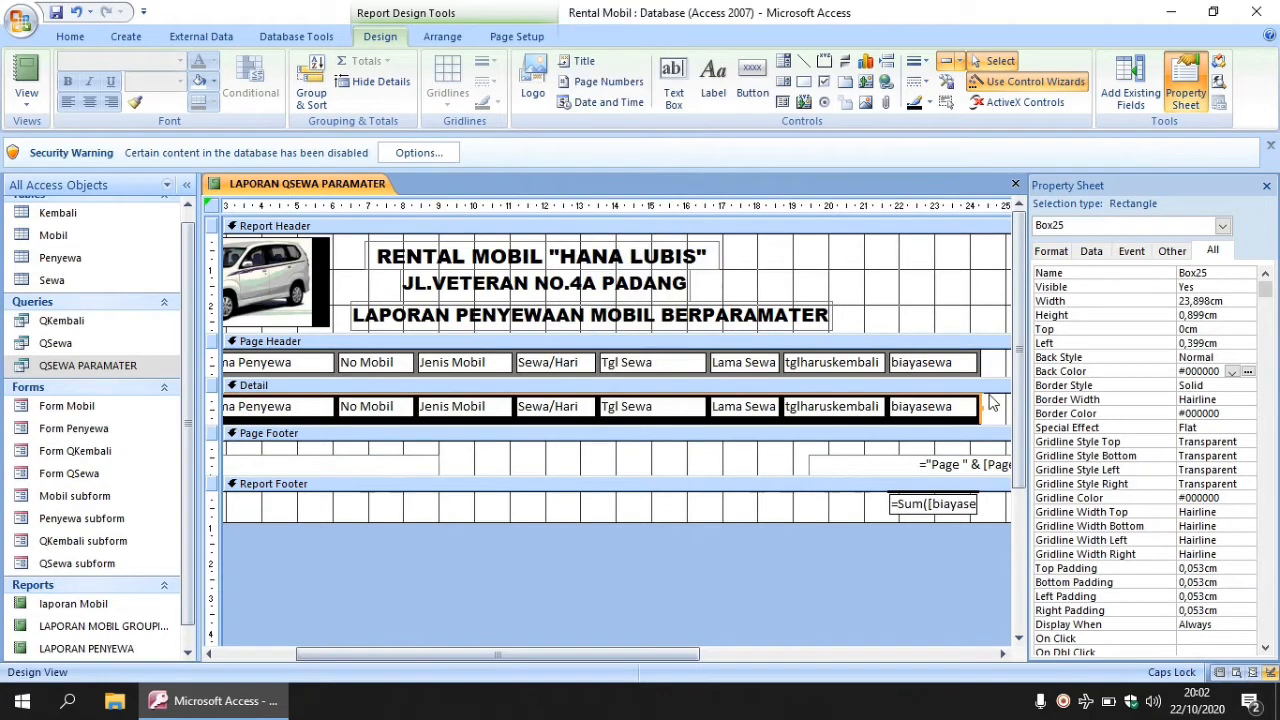
{"action": "left_click", "coordinate": [1233, 372]}
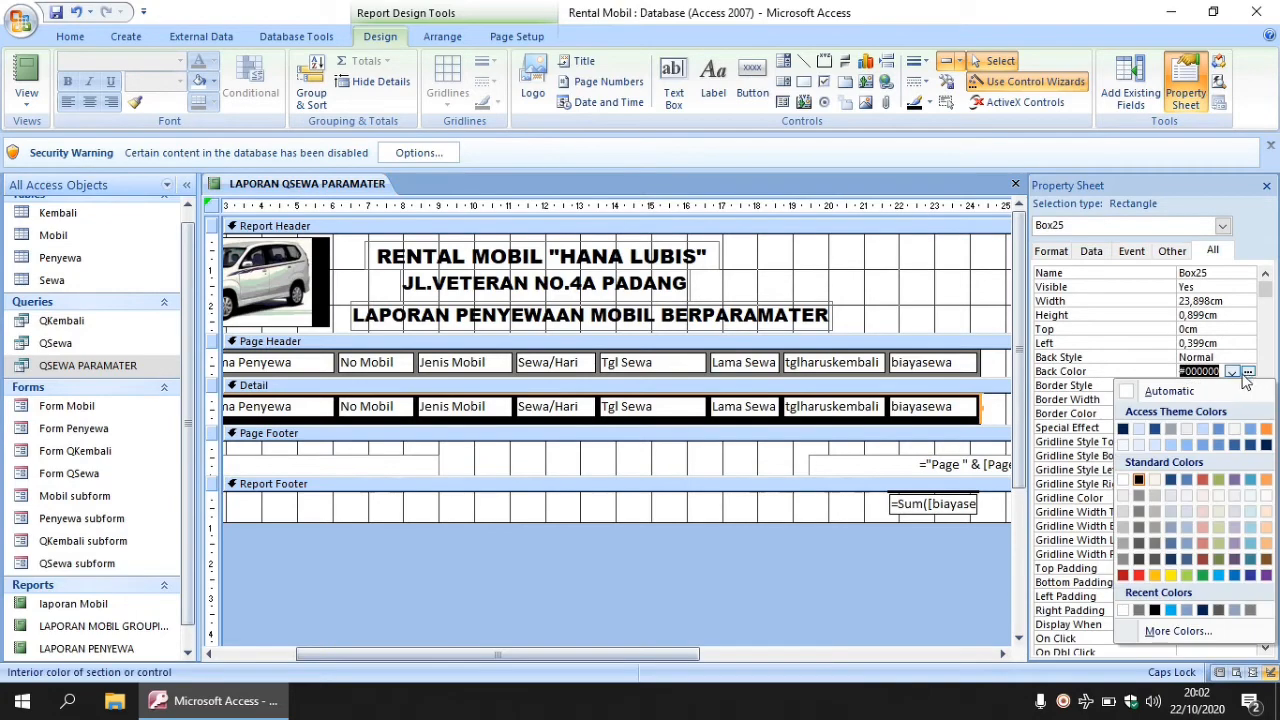
{"action": "left_click", "coordinate": [1171, 611]}
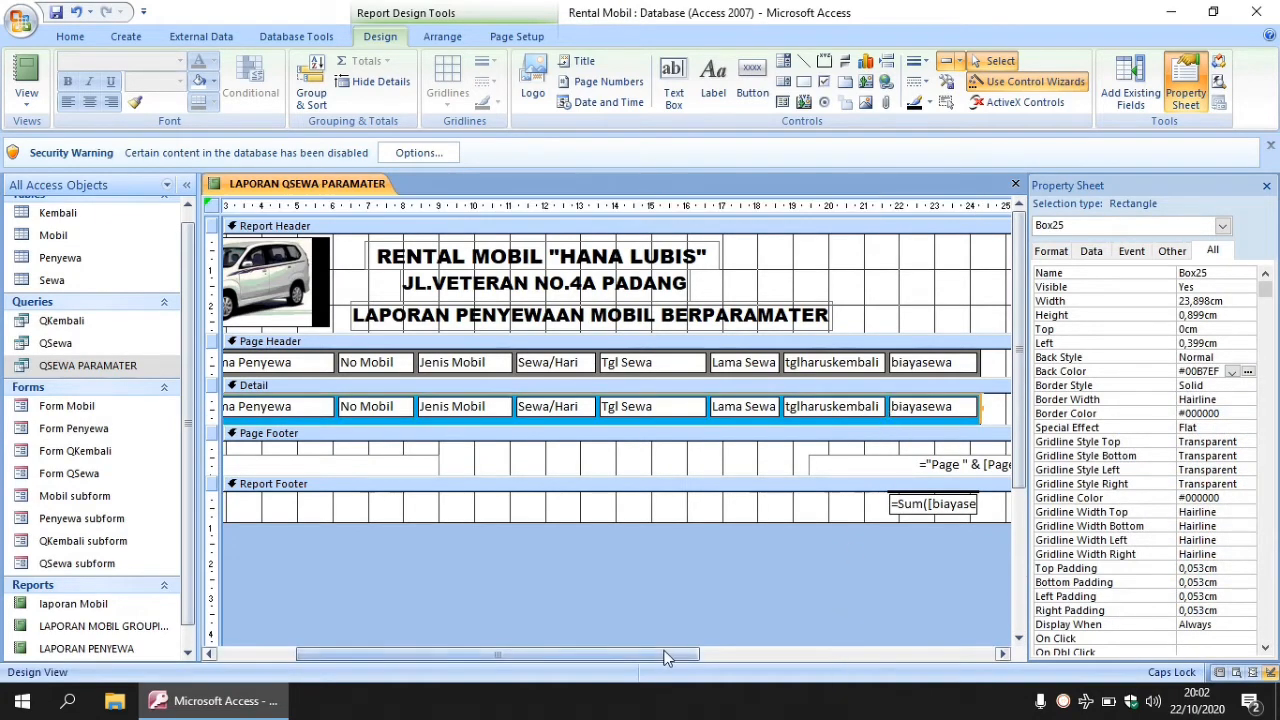
{"action": "left_click_drag", "start_coordinate": [664, 651], "coordinate": [526, 648]}
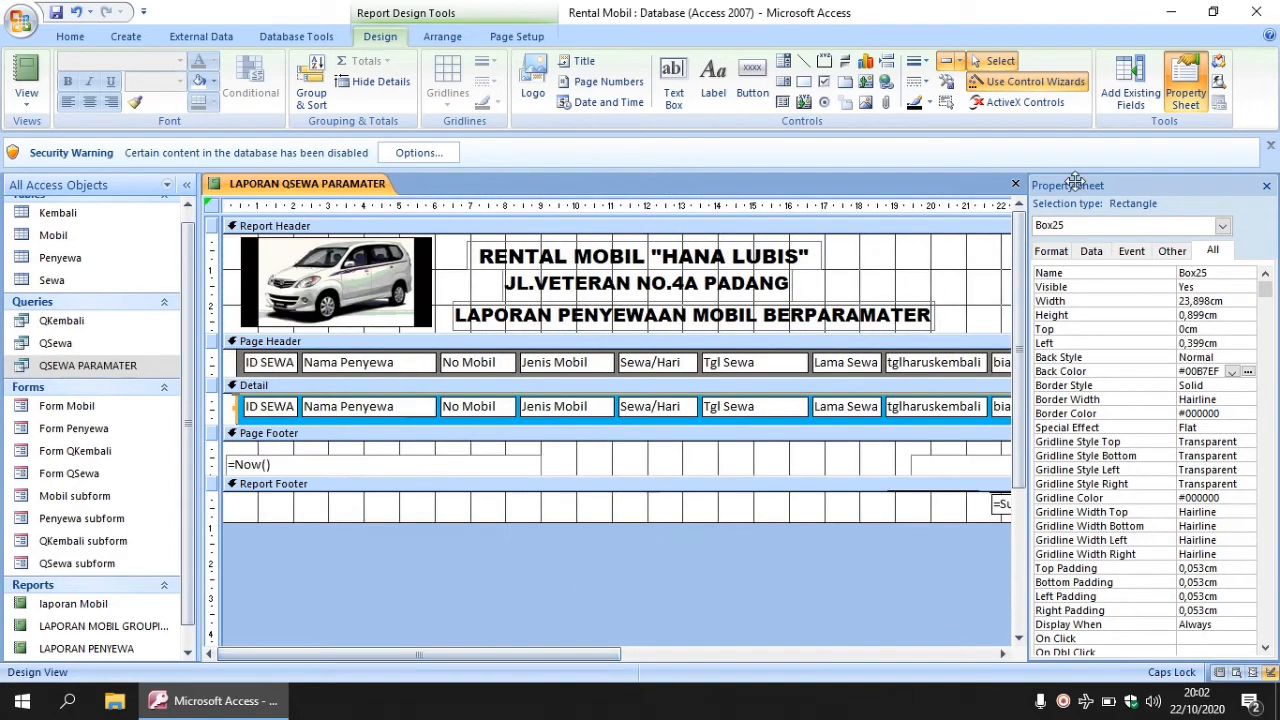
{"action": "left_click", "coordinate": [803, 81]}
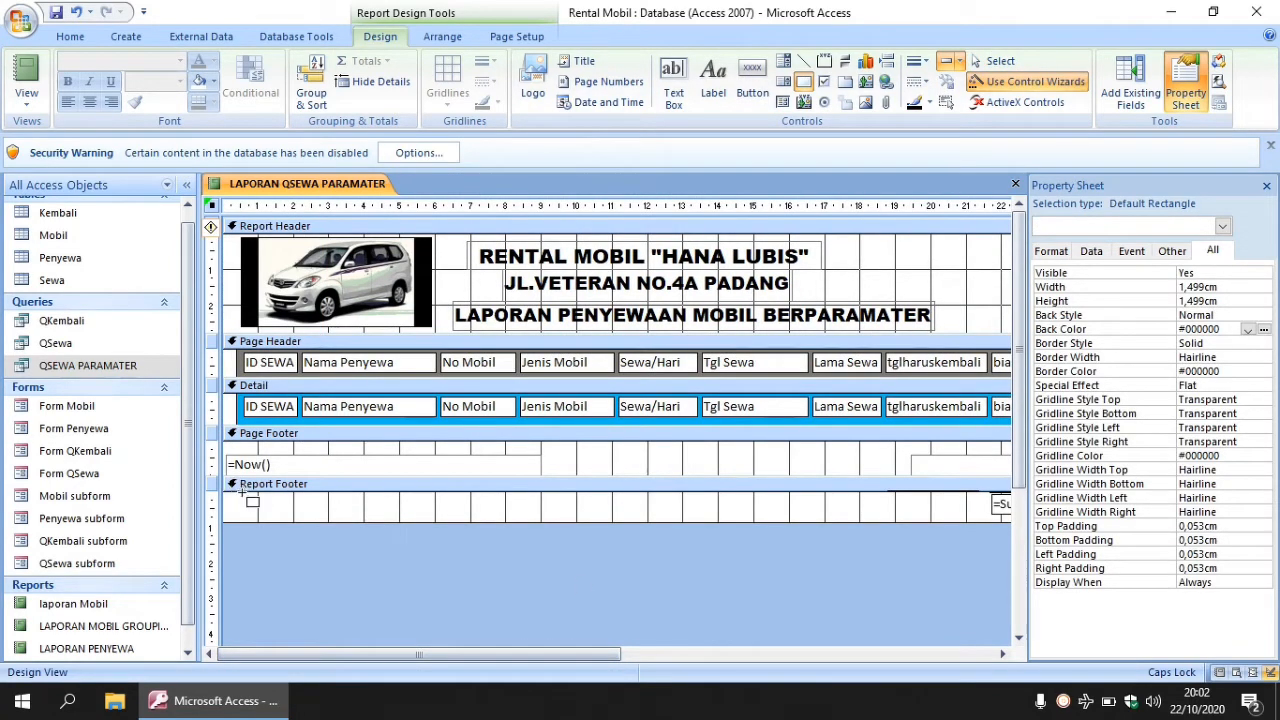
- Draw a rectangle over the Report Footer, send it behind the sum total, and fill it grey (#7D7974)
{"action": "left_click_drag", "start_coordinate": [240, 492], "coordinate": [870, 523]}
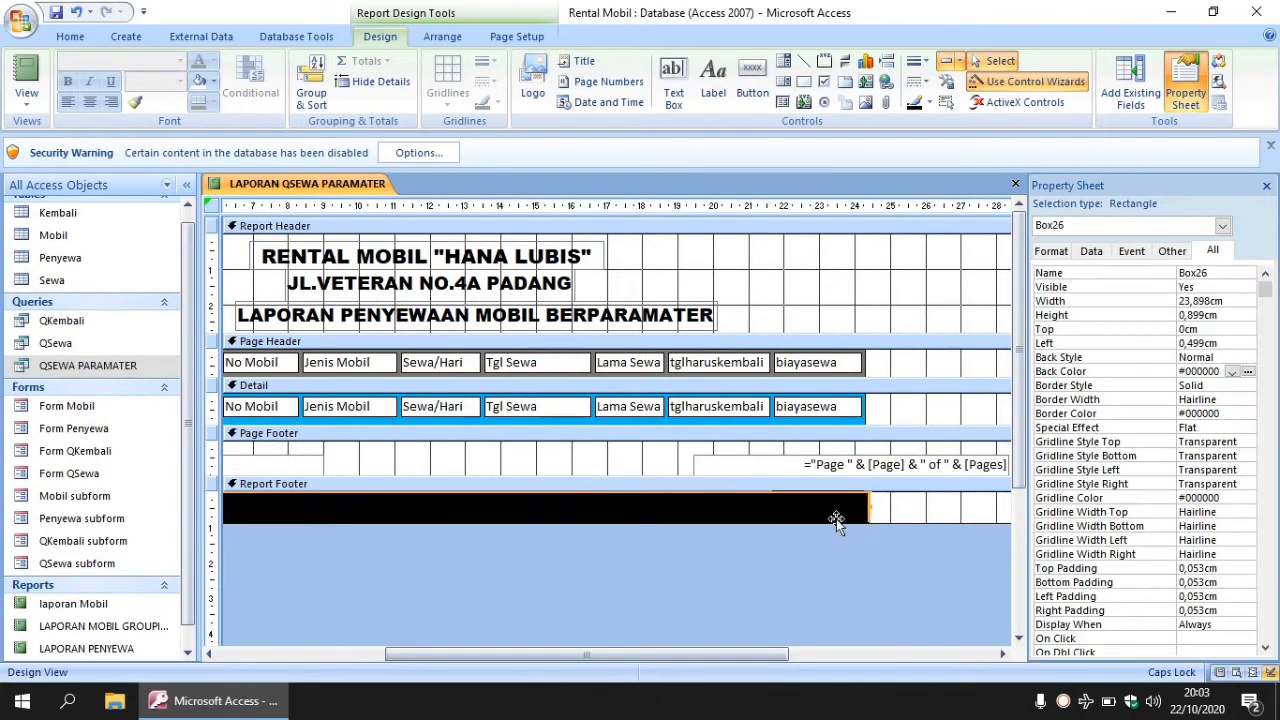
{"action": "right_click", "coordinate": [786, 510]}
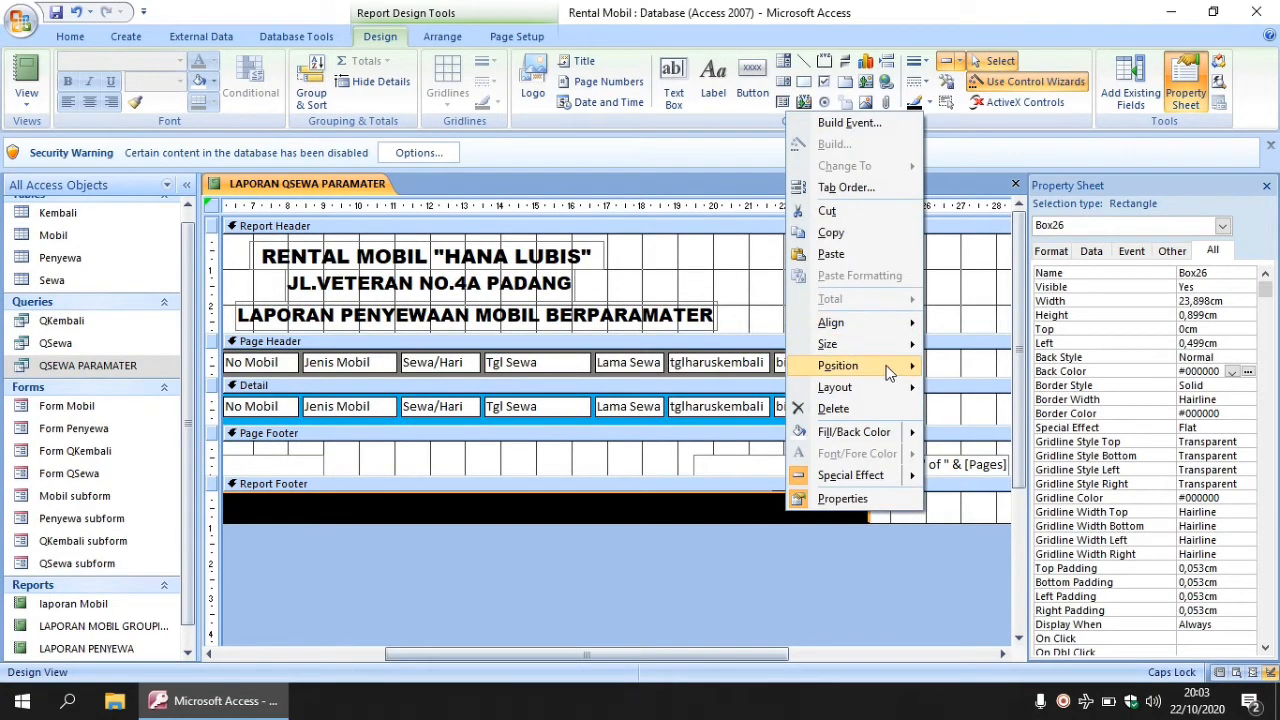
{"action": "mouse_move", "coordinate": [890, 366]}
{"action": "left_click", "coordinate": [970, 390]}
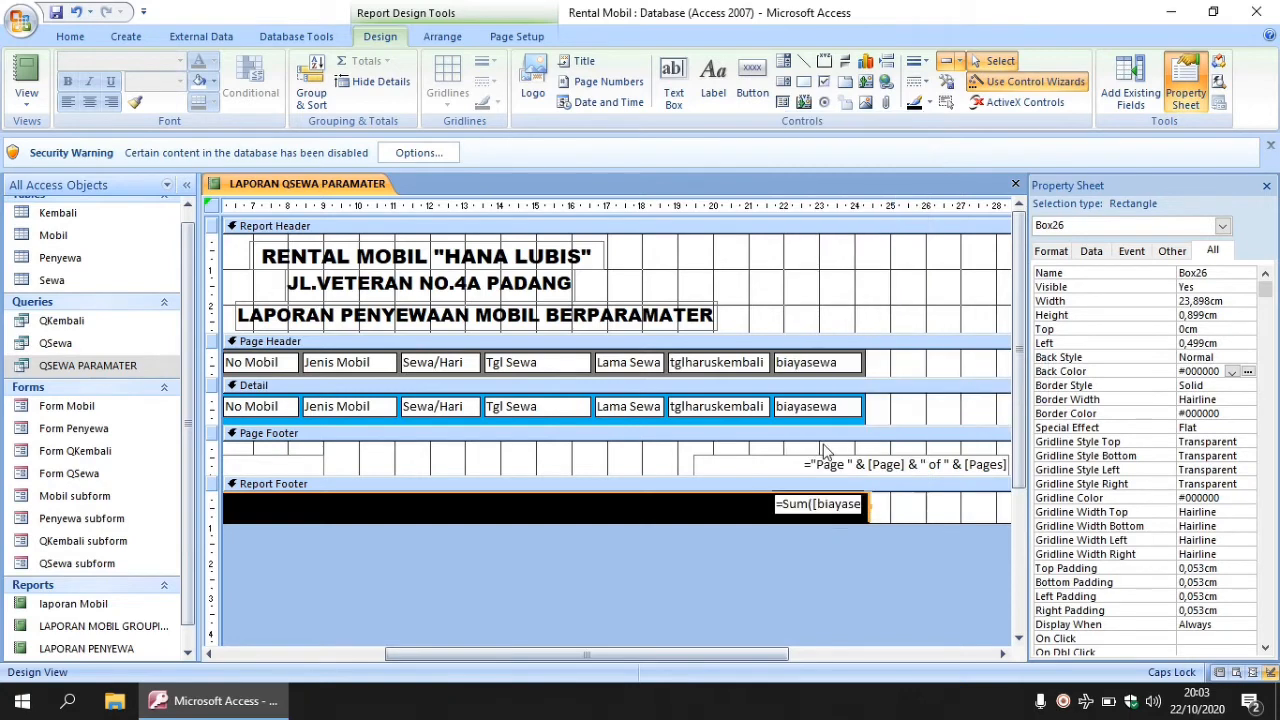
{"action": "left_click", "coordinate": [1232, 371]}
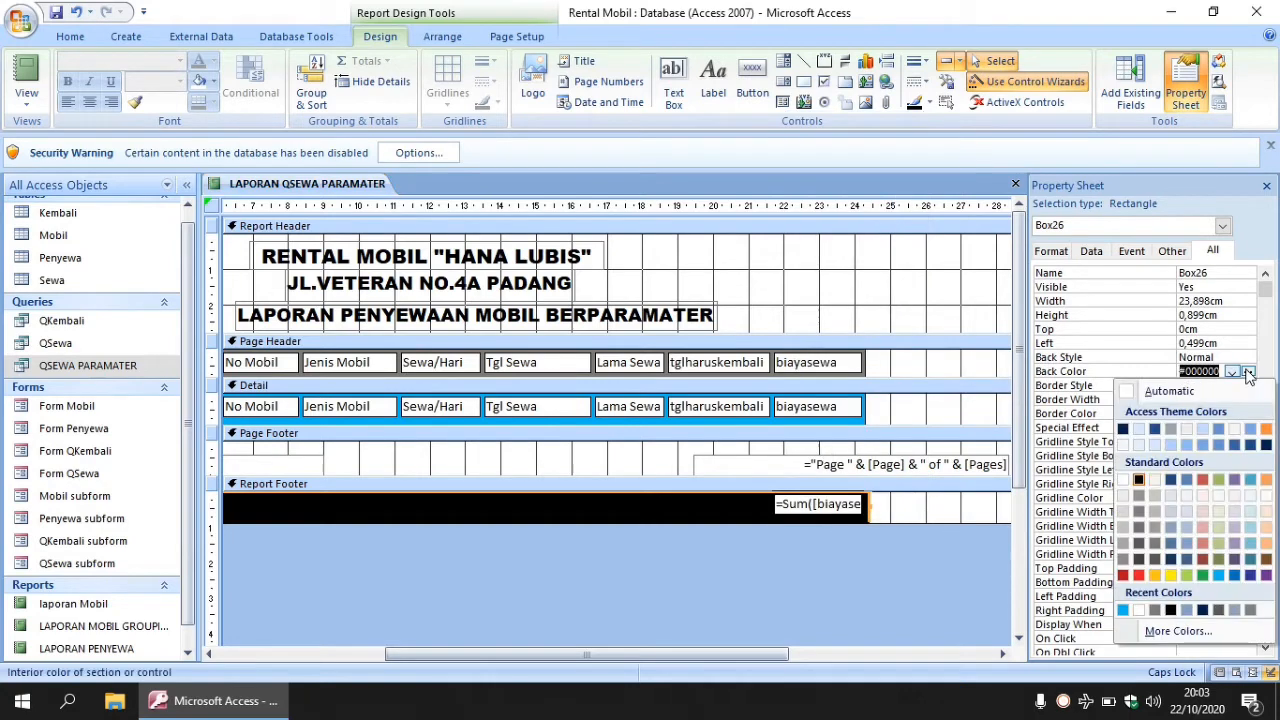
{"action": "left_click", "coordinate": [1155, 544]}
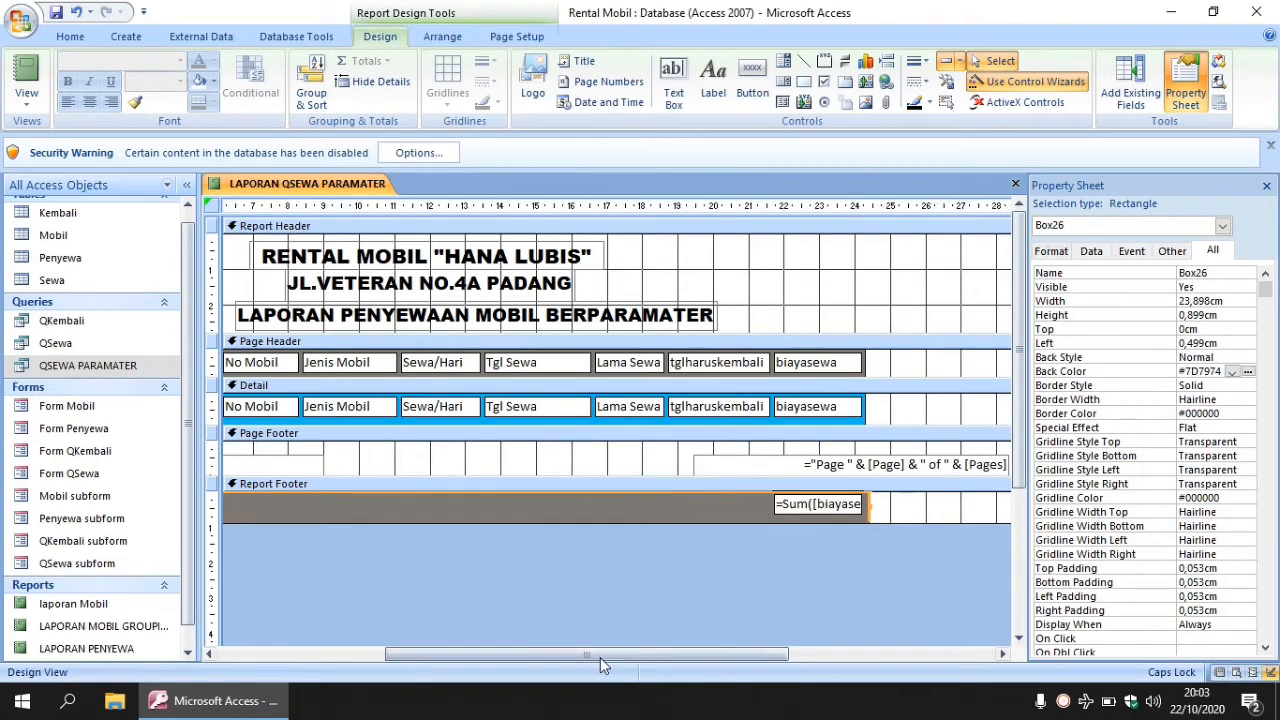
{"action": "left_click_drag", "start_coordinate": [600, 657], "coordinate": [430, 657]}
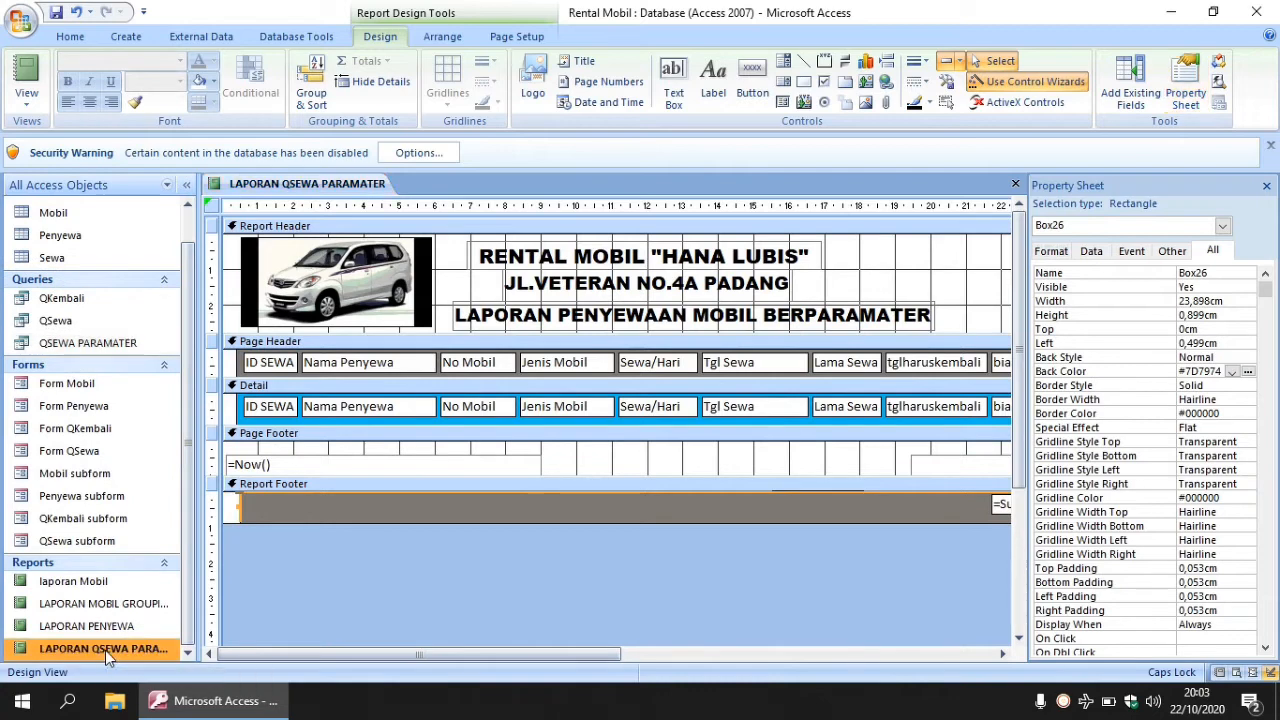
- View the report in Layout View, dismiss the parameter prompt, then open the QSewa query datasheet
{"action": "right_click", "coordinate": [107, 649]}
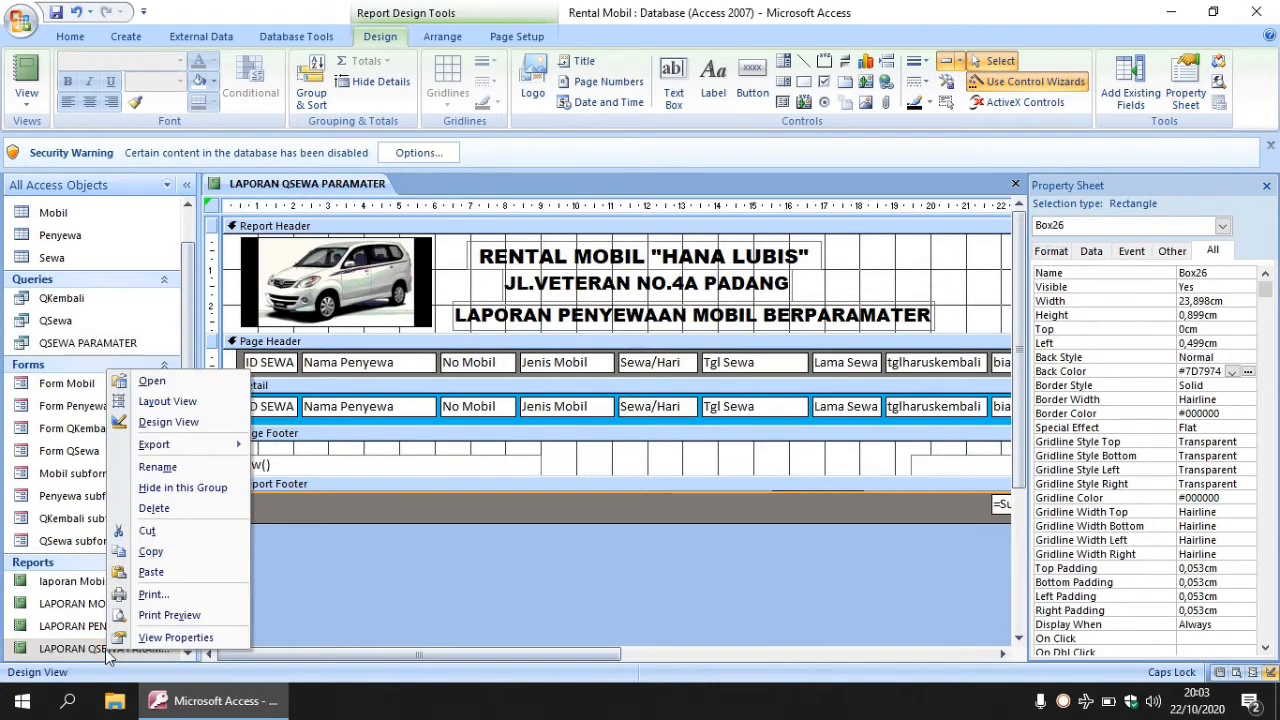
{"action": "left_click", "coordinate": [178, 400]}
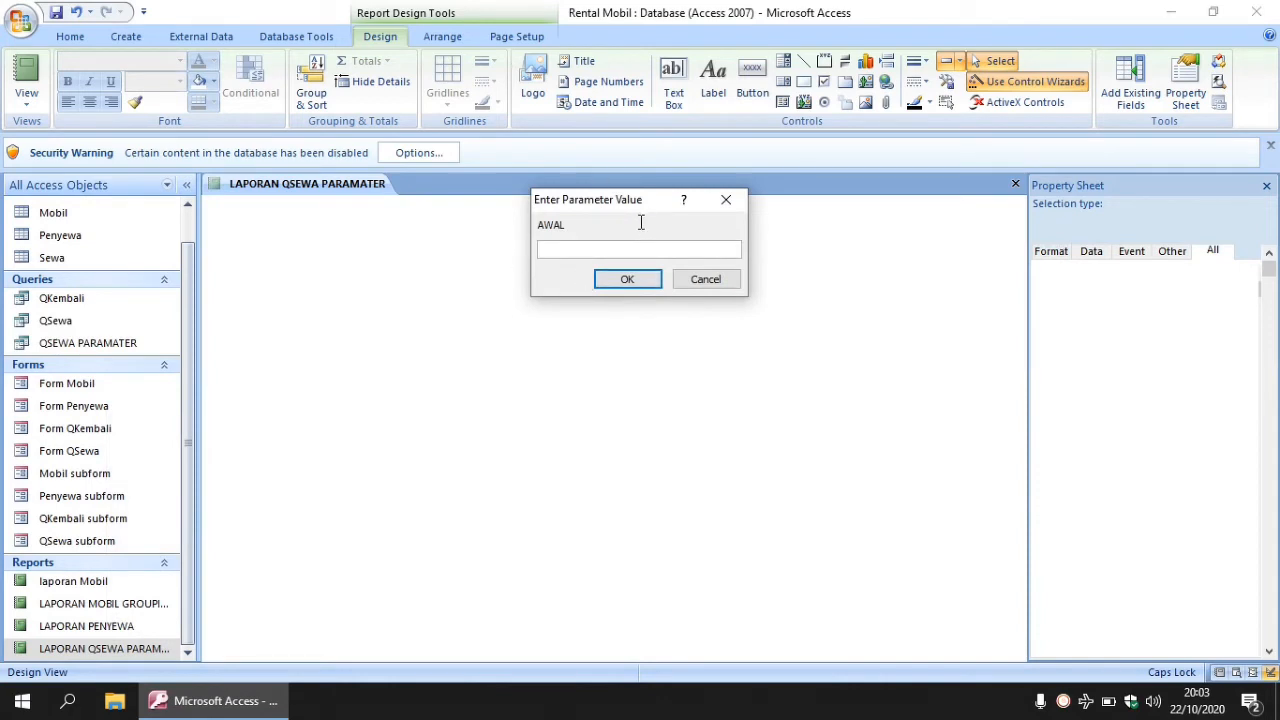
{"action": "left_click", "coordinate": [740, 207]}
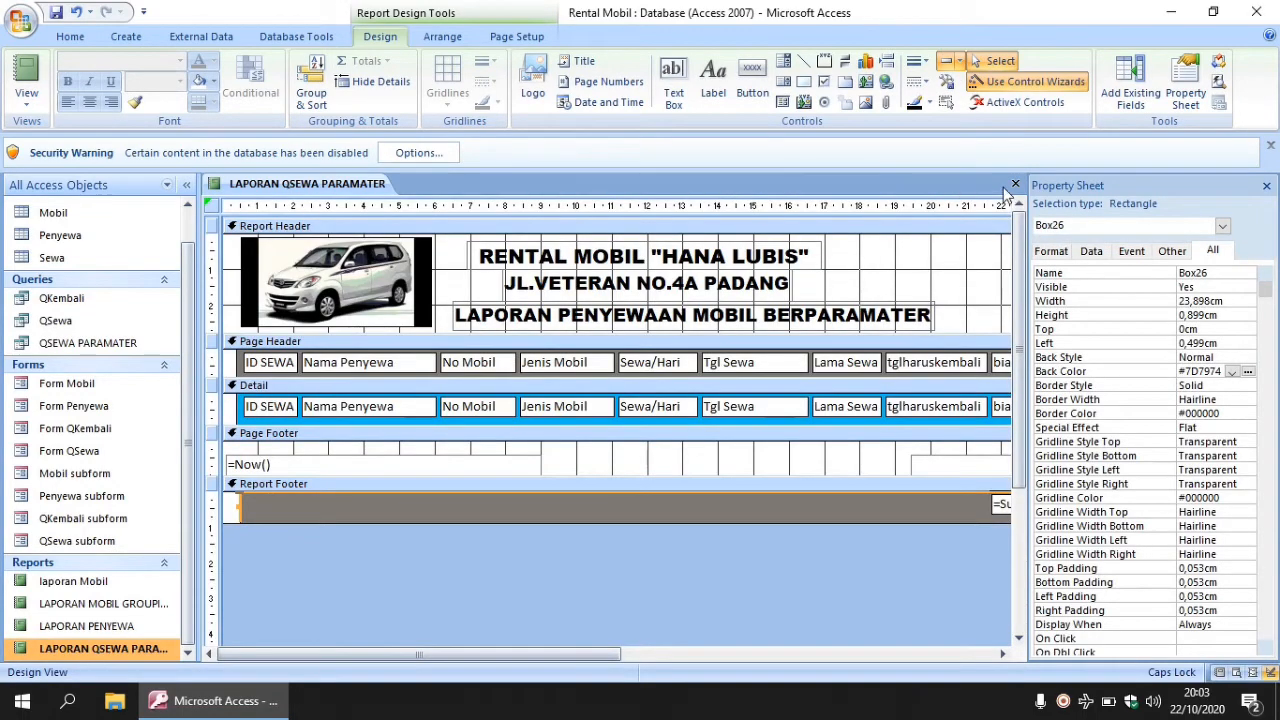
{"action": "left_click", "coordinate": [82, 322]}
{"action": "double_click", "coordinate": [84, 330]}
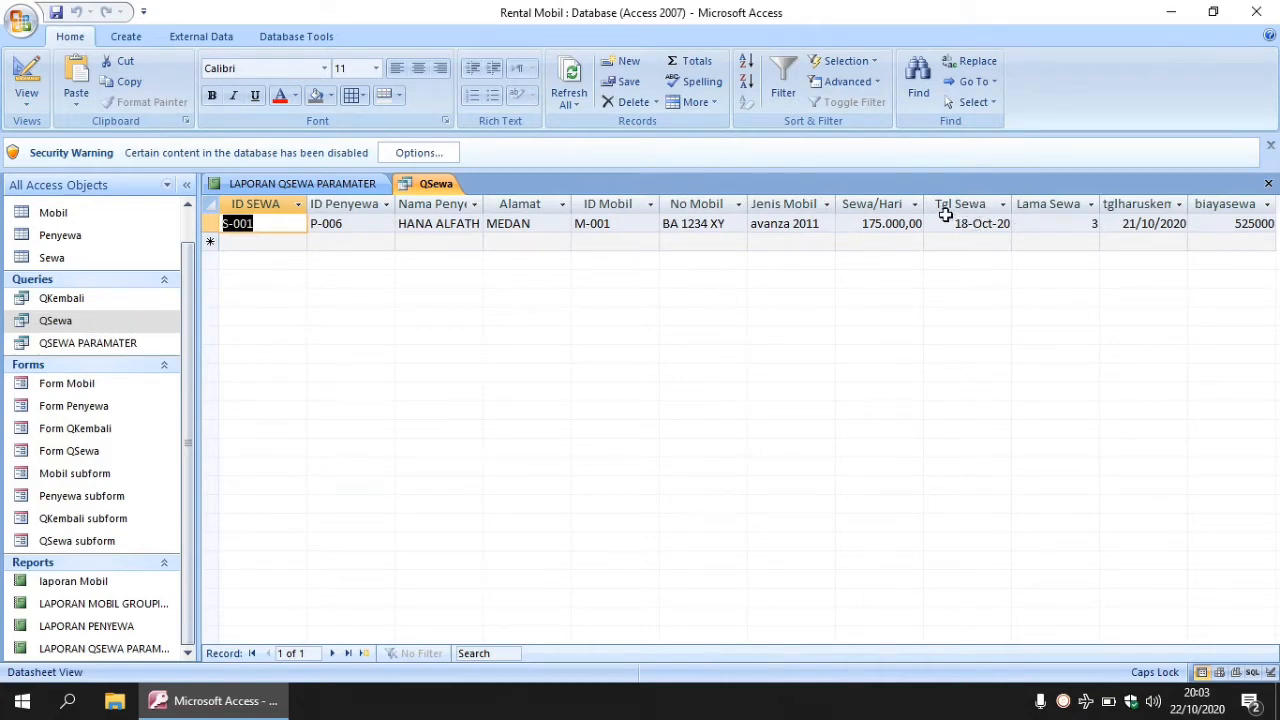
- Run the report with AWAL 1-10-2020 and AKHIR 18-10-2020, showing rental S-001 totalling 525000
{"action": "right_click", "coordinate": [123, 648]}
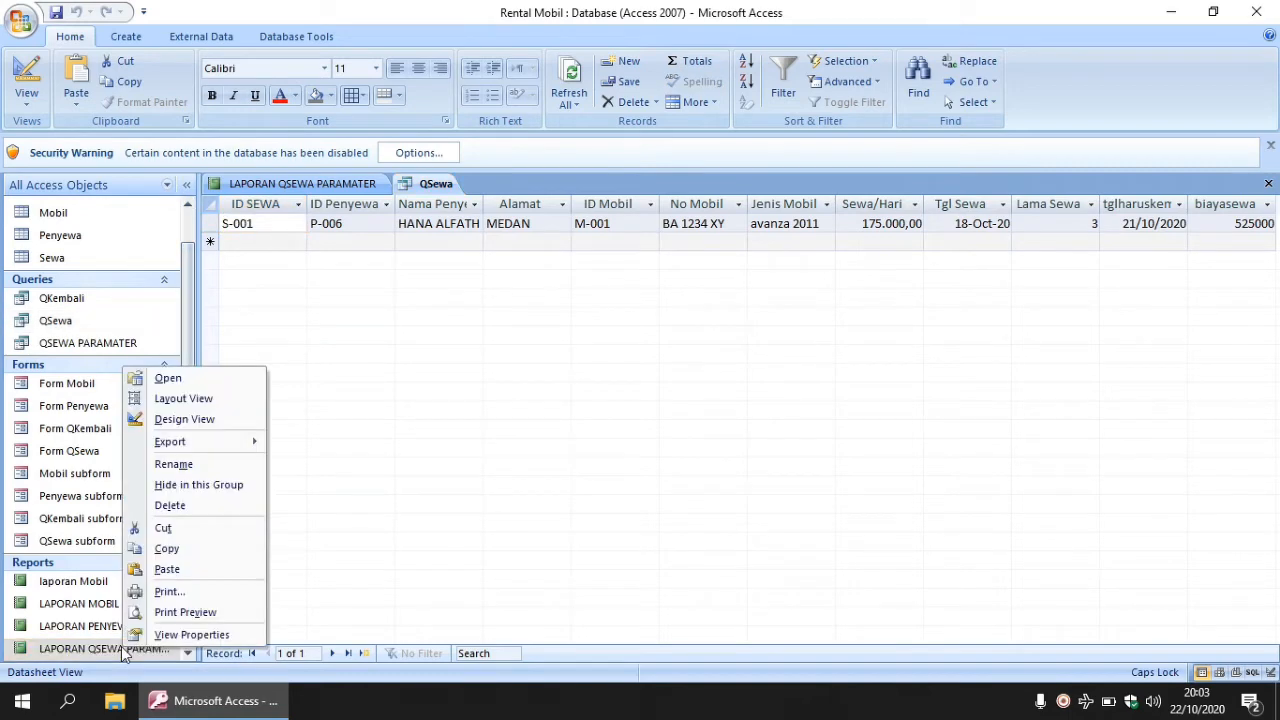
{"action": "left_click", "coordinate": [168, 379]}
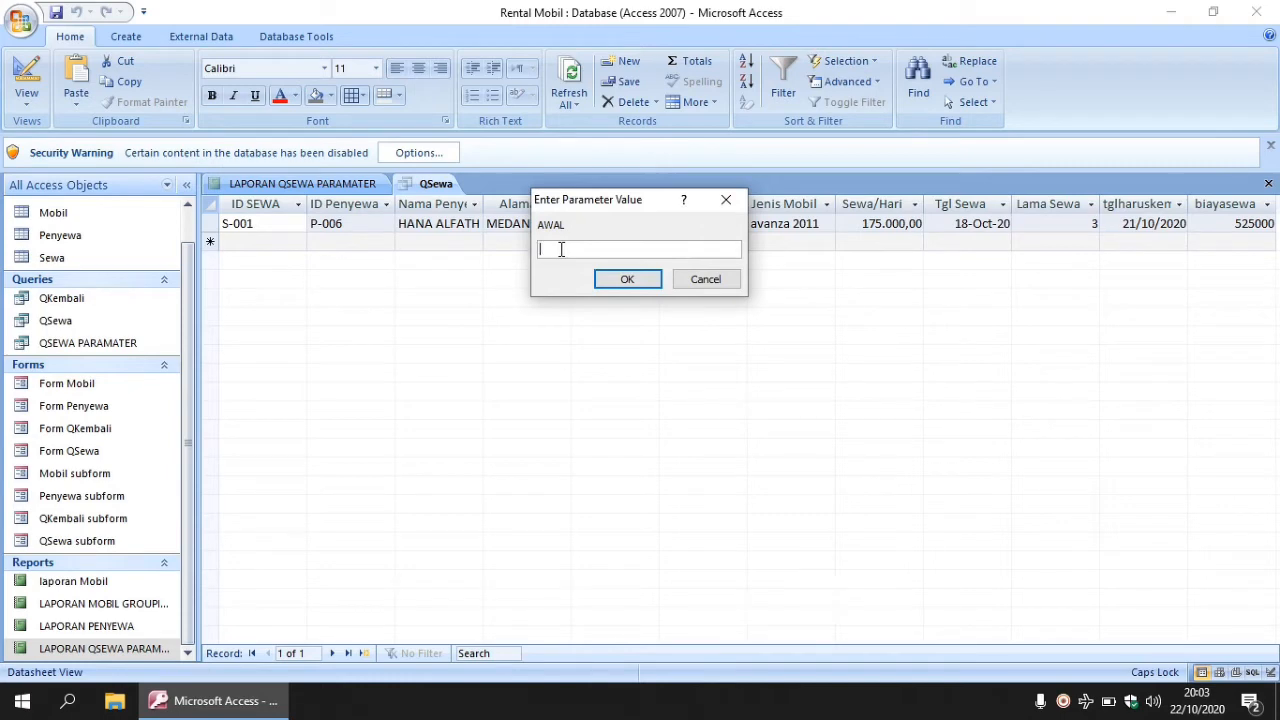
{"action": "type", "text": "1-10-2020"}
{"action": "left_click", "coordinate": [651, 283]}
{"action": "type", "text": "18-10-"}
{"action": "type", "text": "2020"}
{"action": "left_click", "coordinate": [627, 280]}
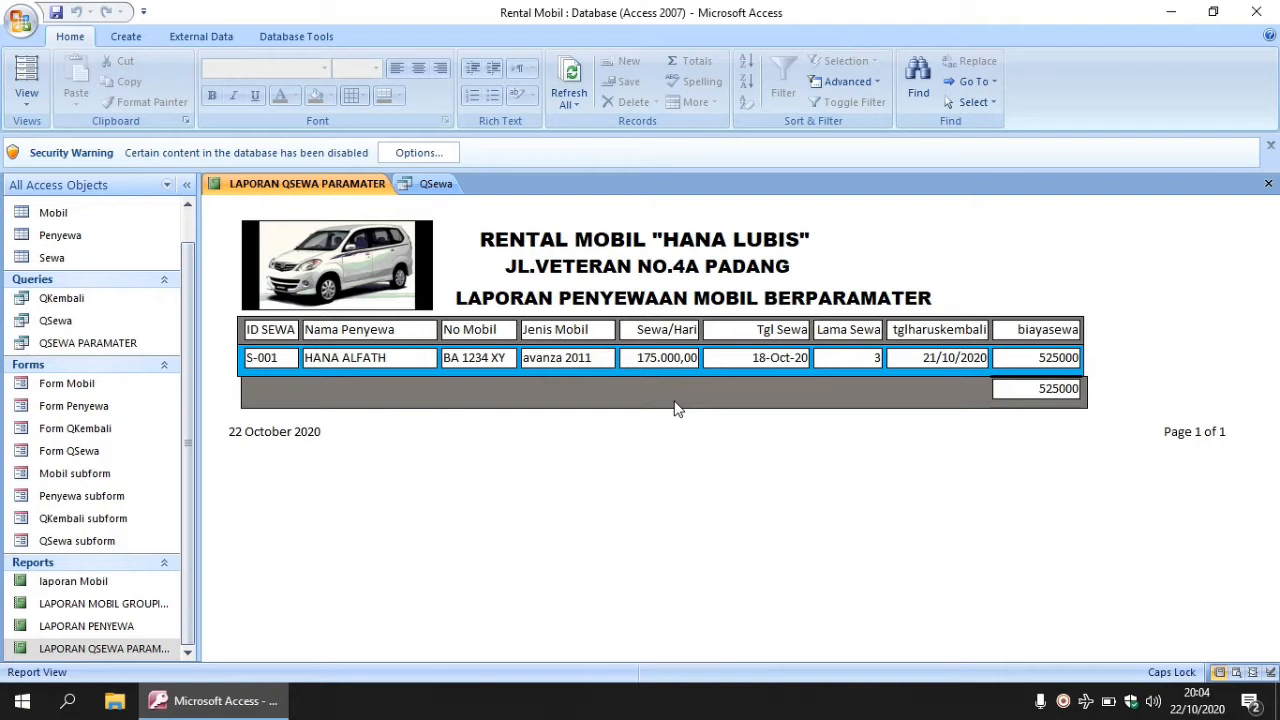
- Close the LAPORAN QSEWA PARAMATER report and the QSewa datasheet, then select the QKembali query
{"action": "left_click", "coordinate": [1268, 185]}
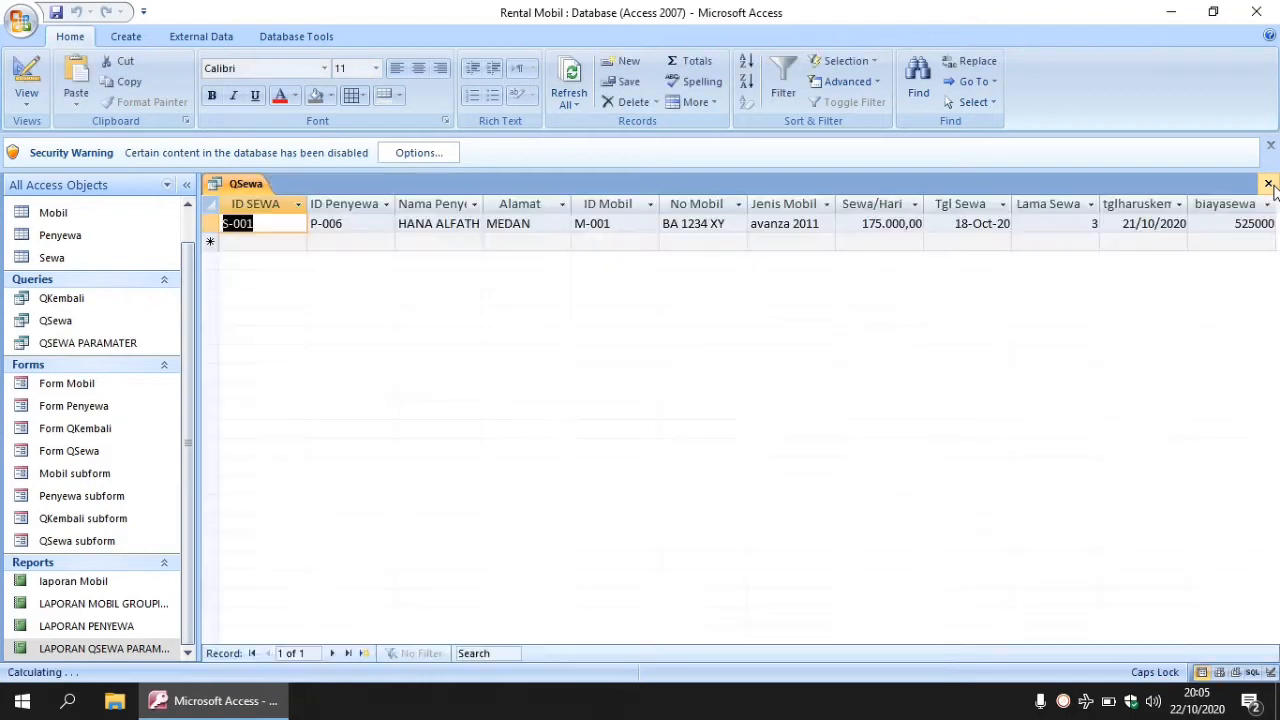
{"action": "left_click", "coordinate": [1268, 185]}
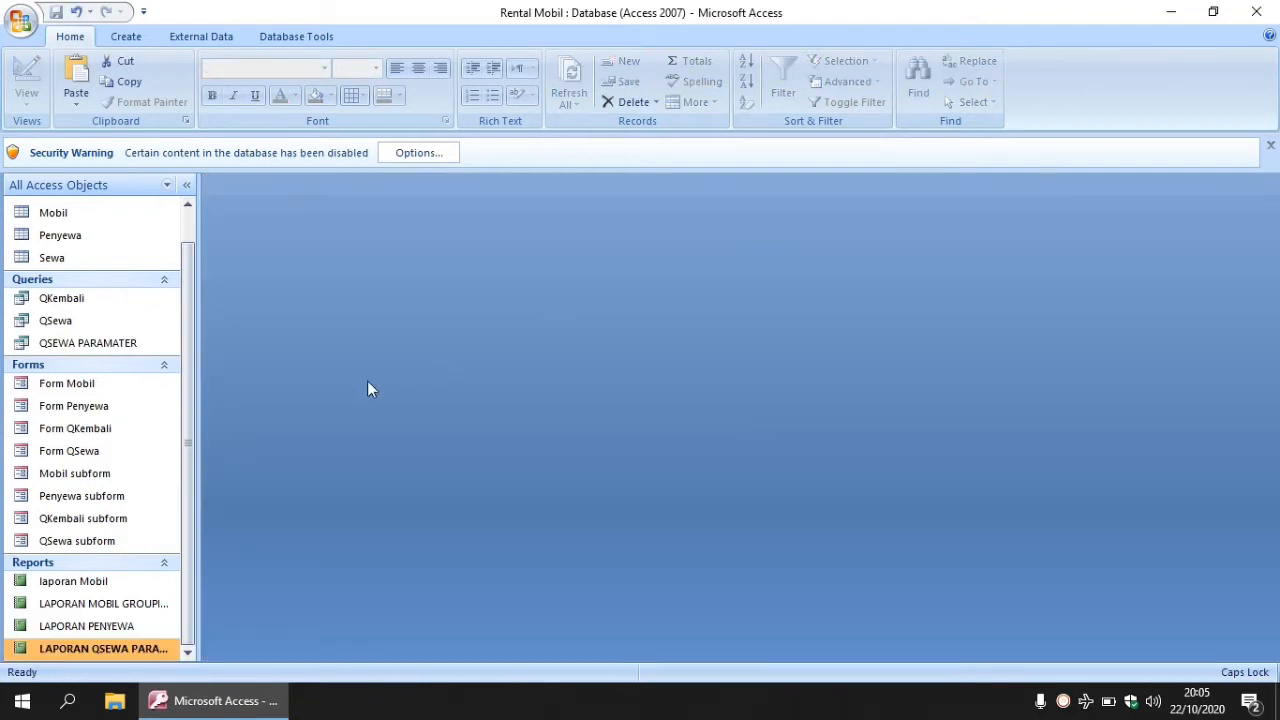
{"action": "scroll", "coordinate": [191, 357], "scroll_direction": "up", "scroll_amount": 1}
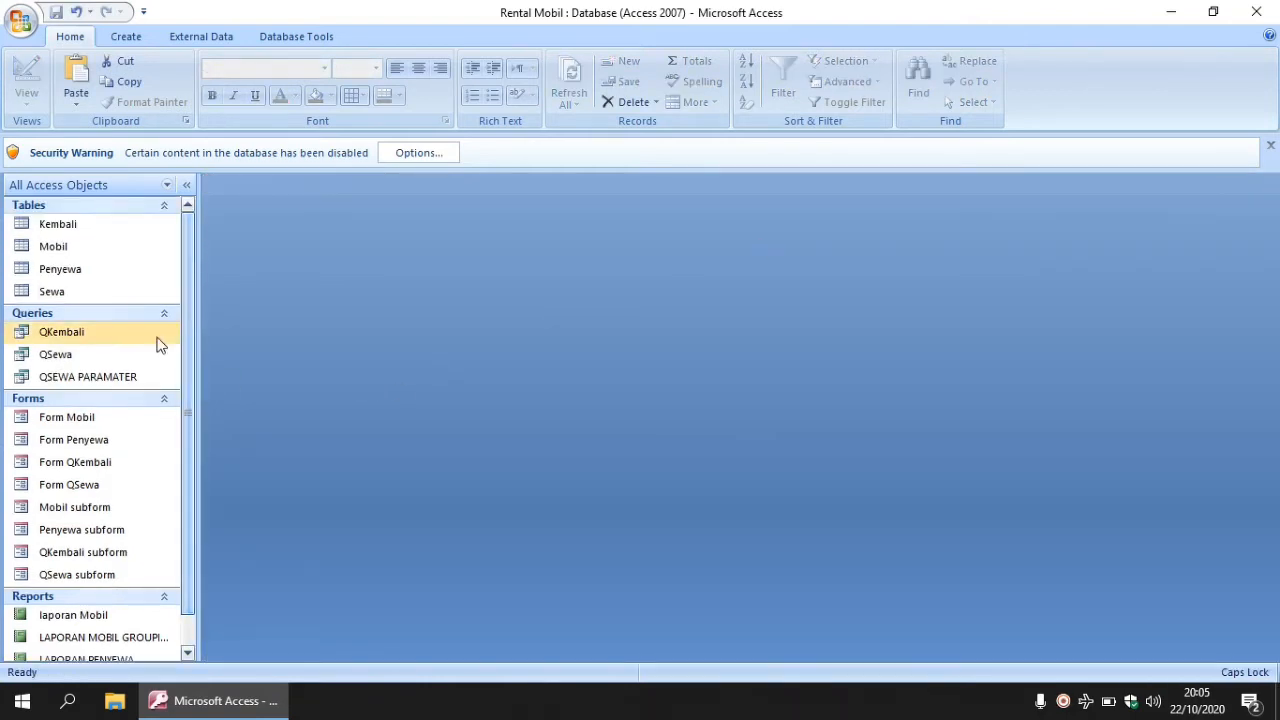
{"action": "left_click", "coordinate": [73, 340]}
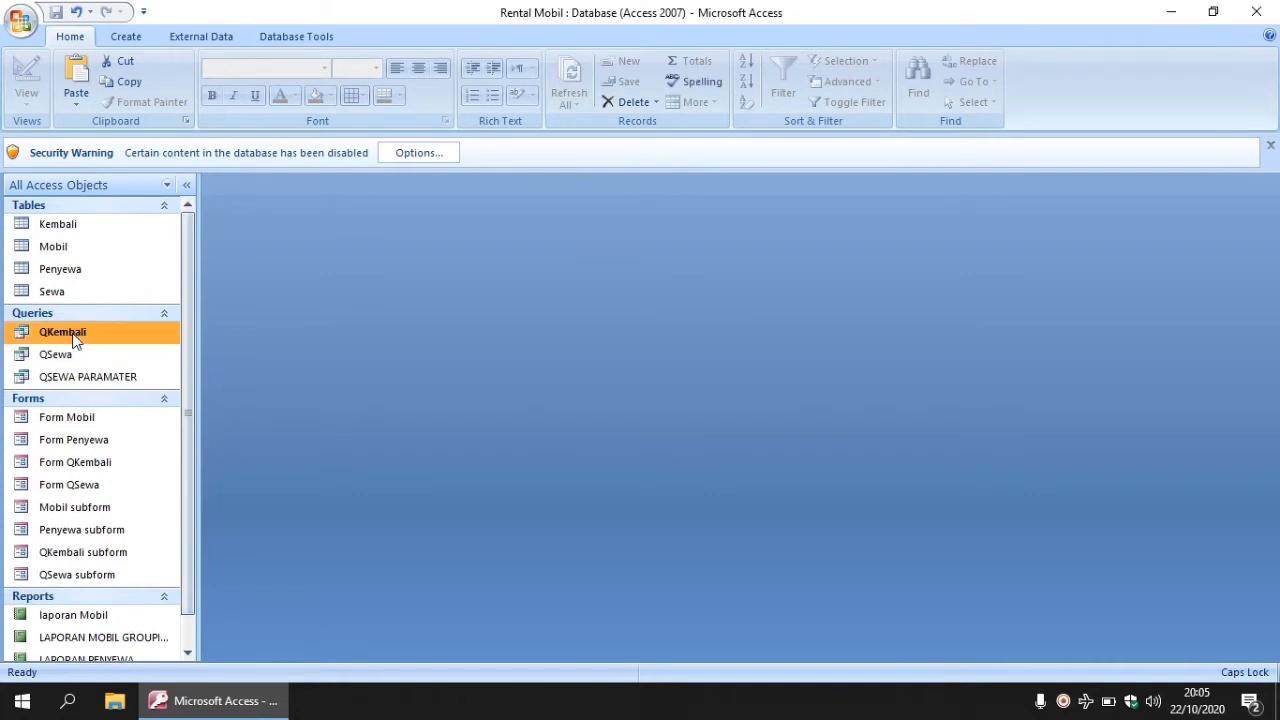
{"action": "right_click", "coordinate": [73, 340]}
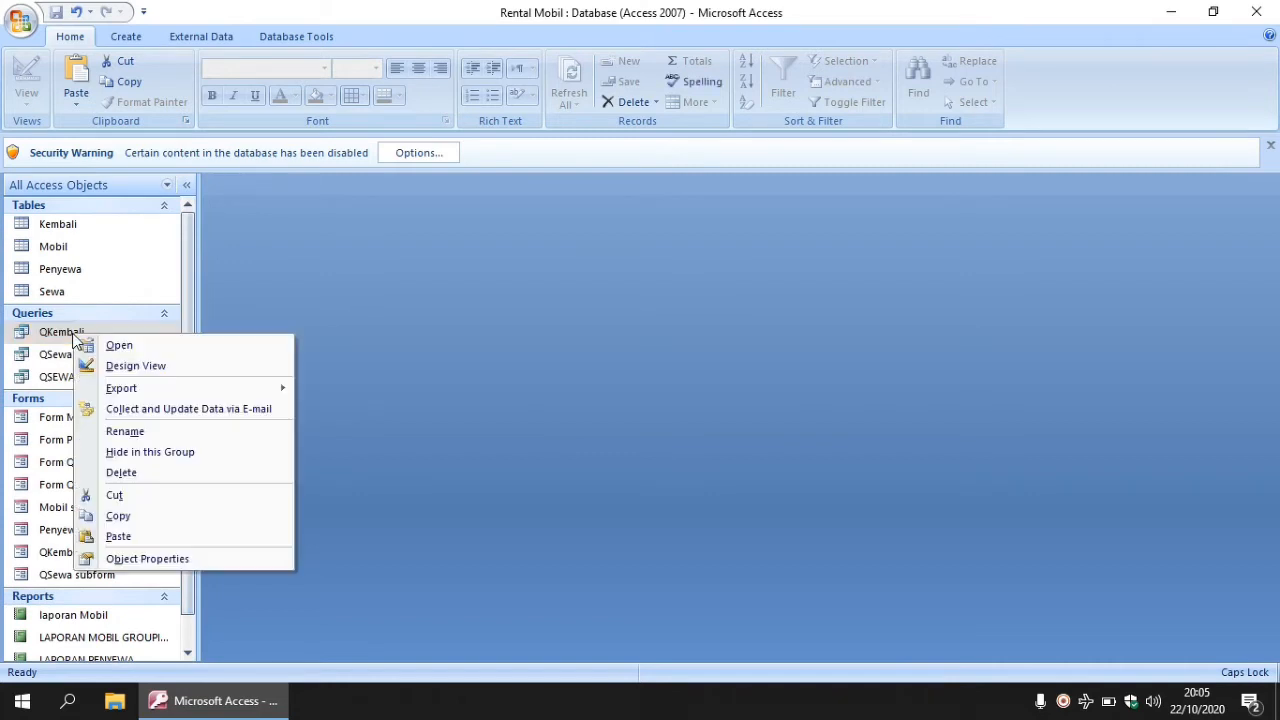
- Copy and paste the QKembali query as 'QKEMBALI PARAMATER', then select the new copy
{"action": "left_click", "coordinate": [163, 520]}
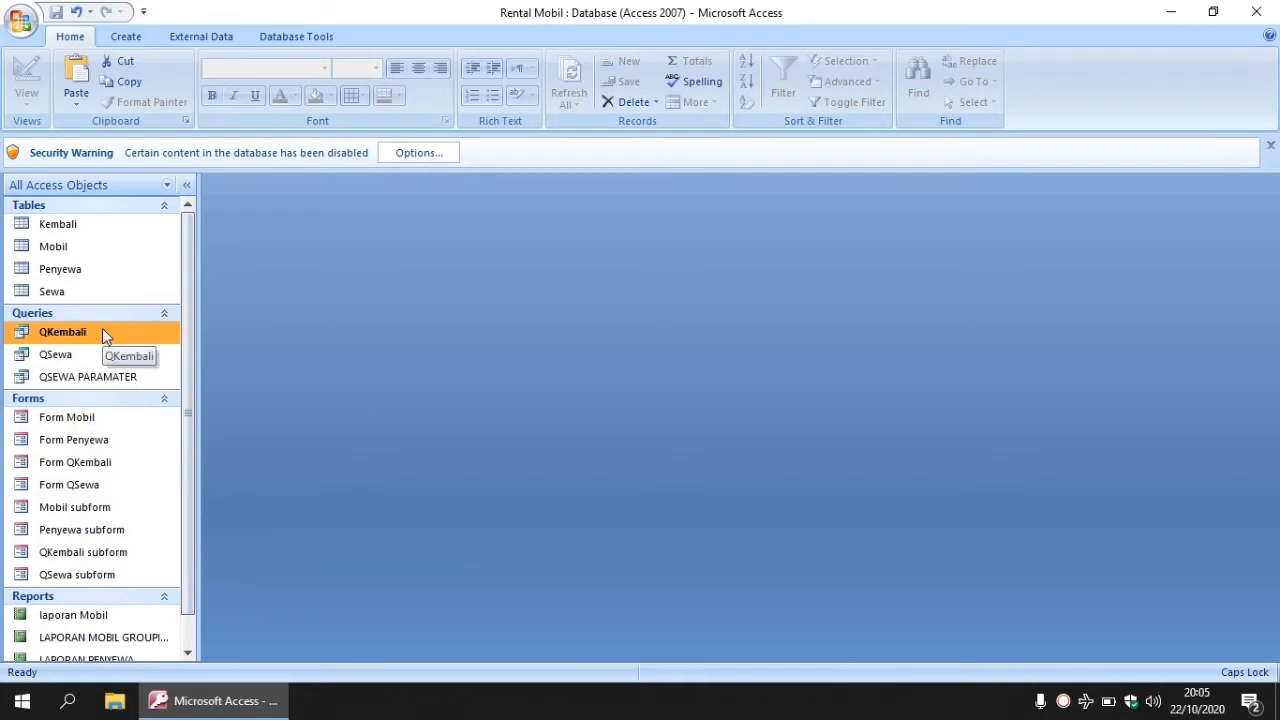
{"action": "right_click", "coordinate": [102, 328]}
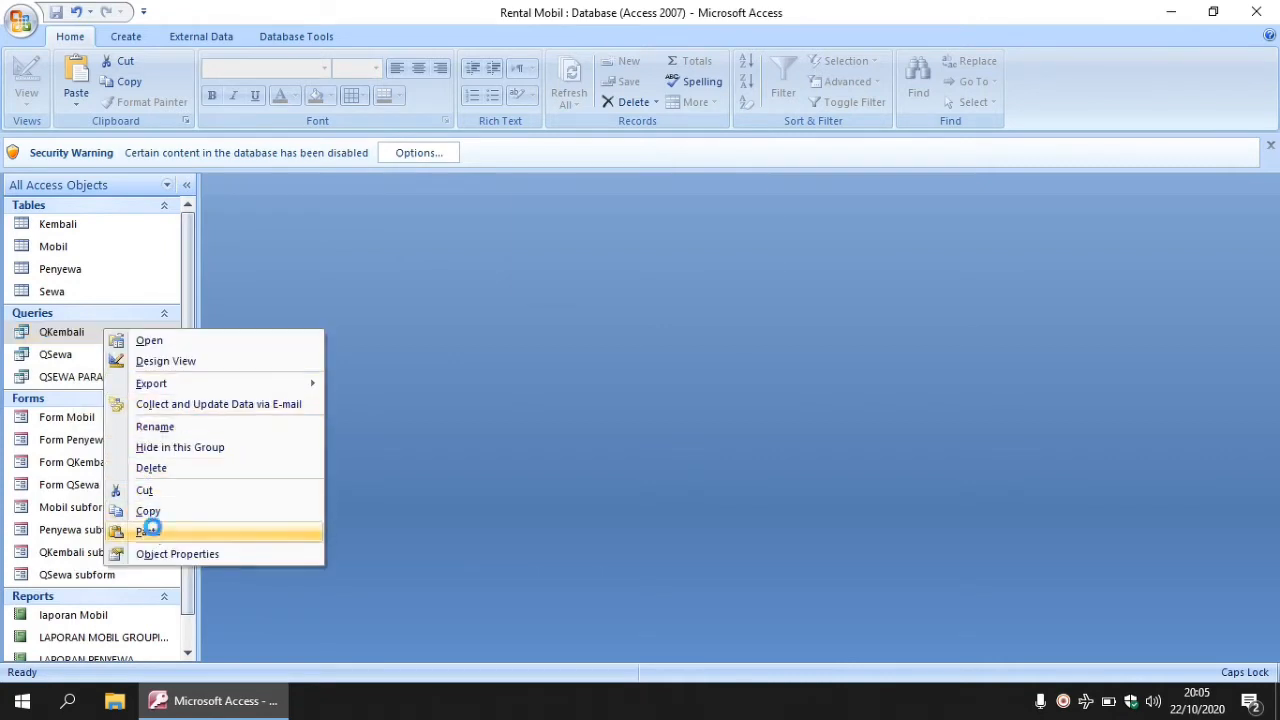
{"action": "left_click", "coordinate": [150, 531]}
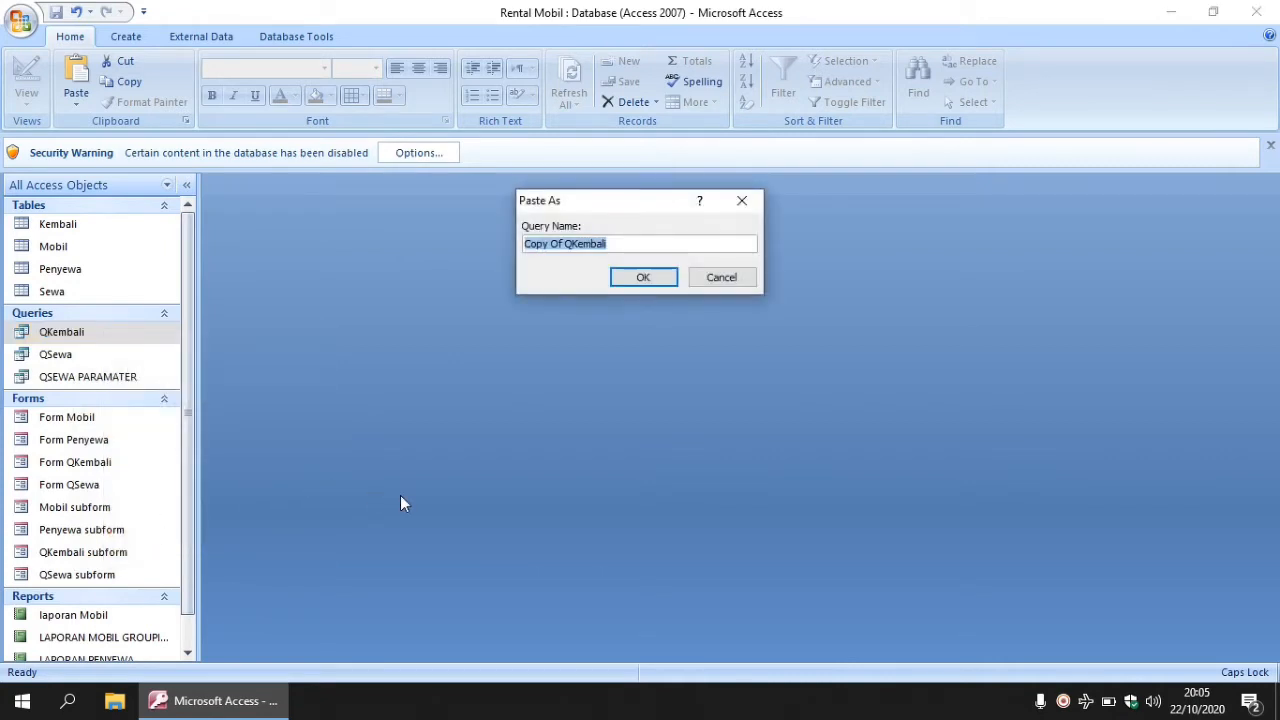
{"action": "type", "text": "QKEMBALI"}
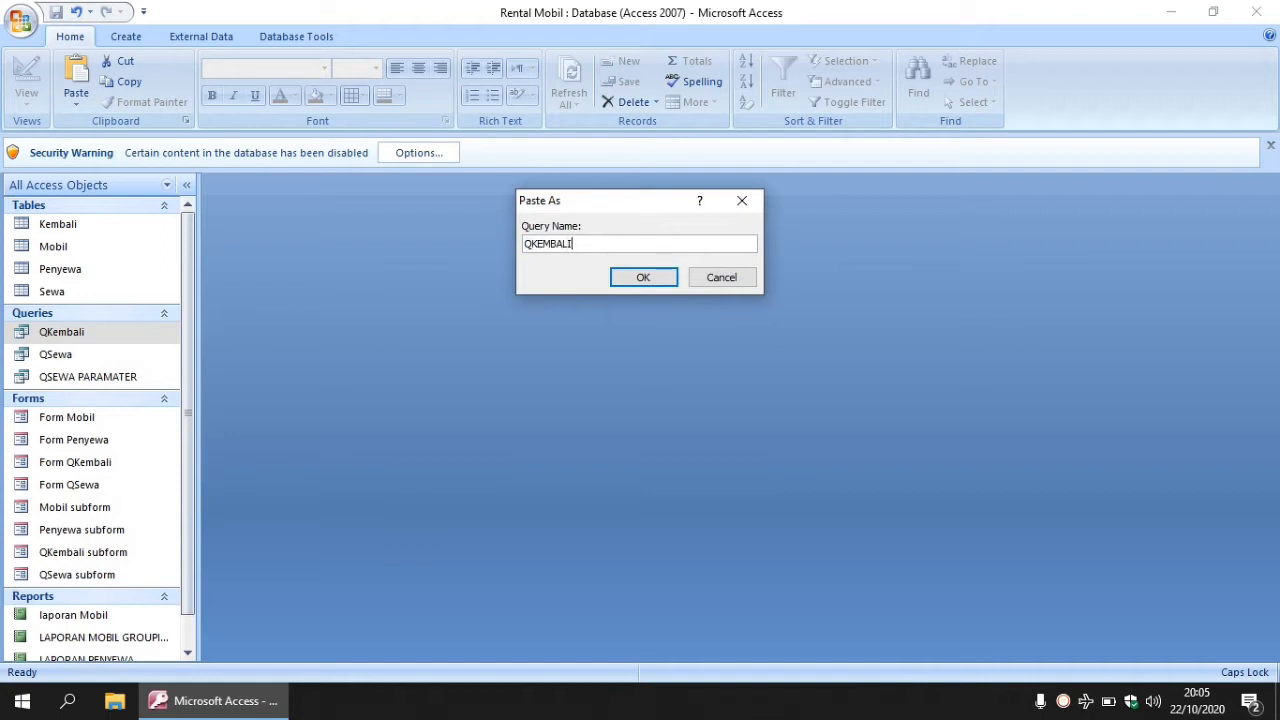
{"action": "type", "text": " PARAMATER"}
{"action": "left_click", "coordinate": [644, 278]}
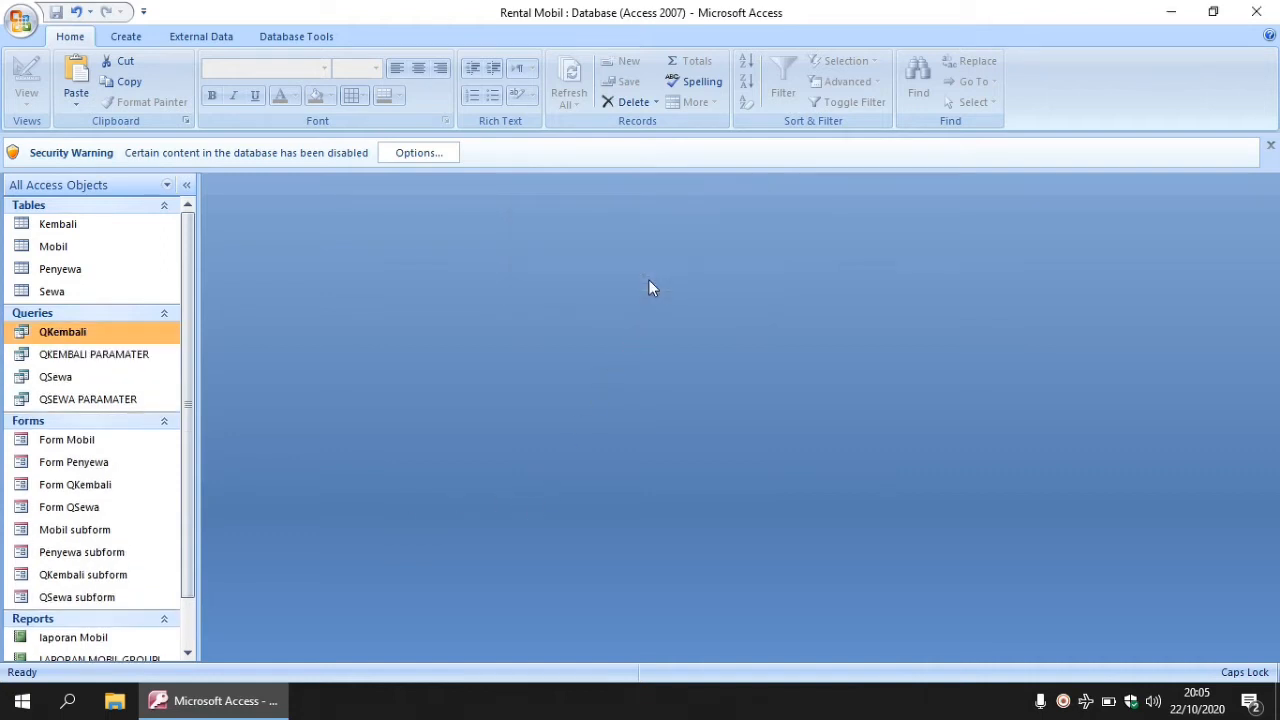
{"action": "left_click", "coordinate": [76, 360]}
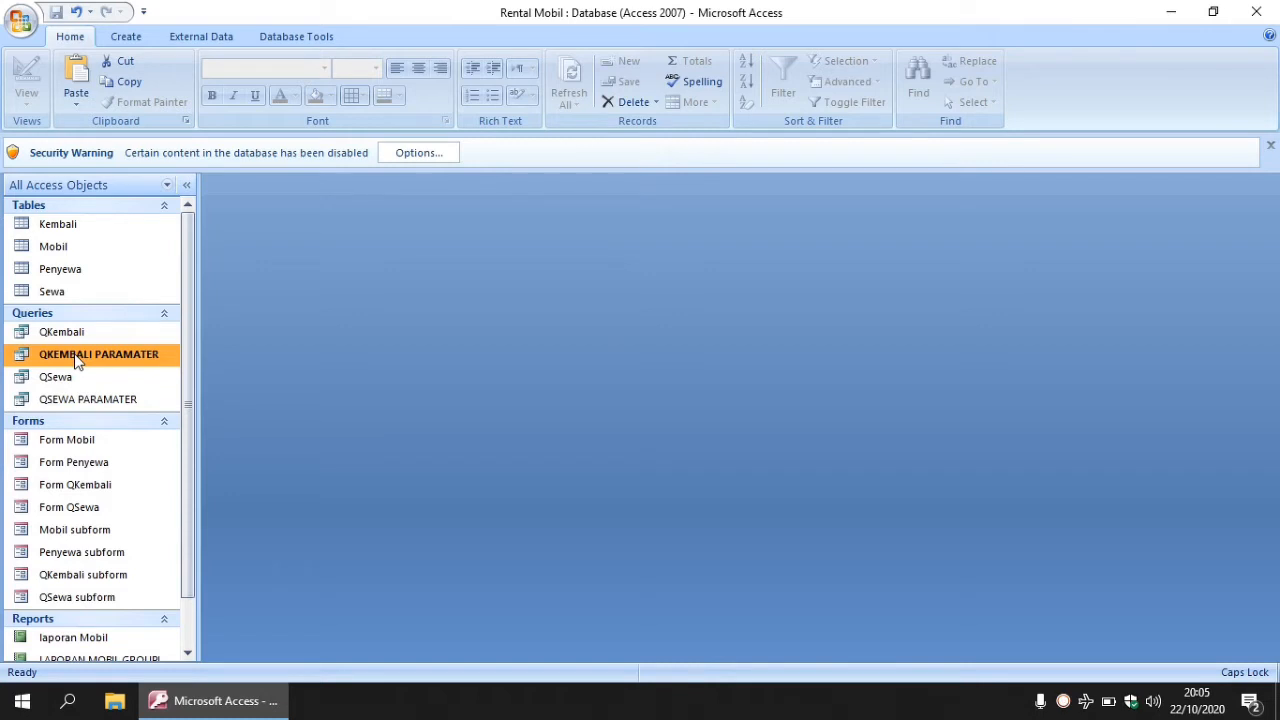
- Open QKEMBALI PARAMATER in Design View with the Property Sheet closed
{"action": "right_click", "coordinate": [76, 360]}
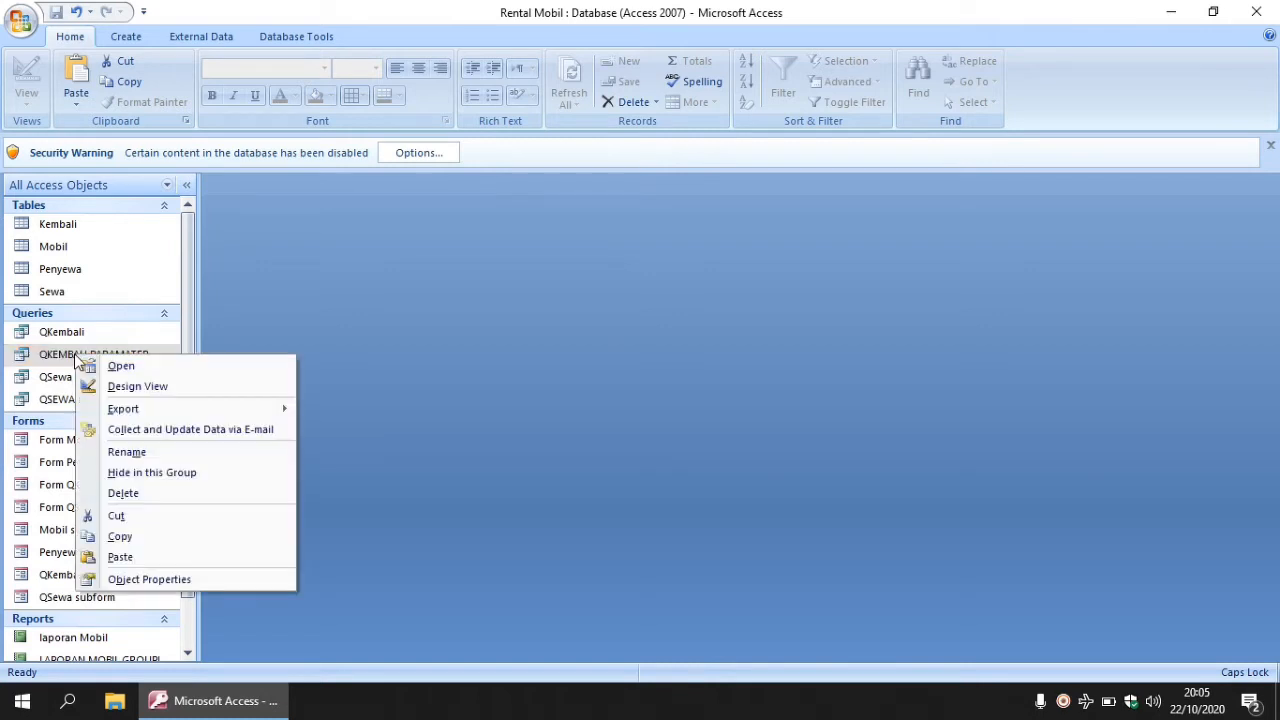
{"action": "left_click", "coordinate": [150, 389]}
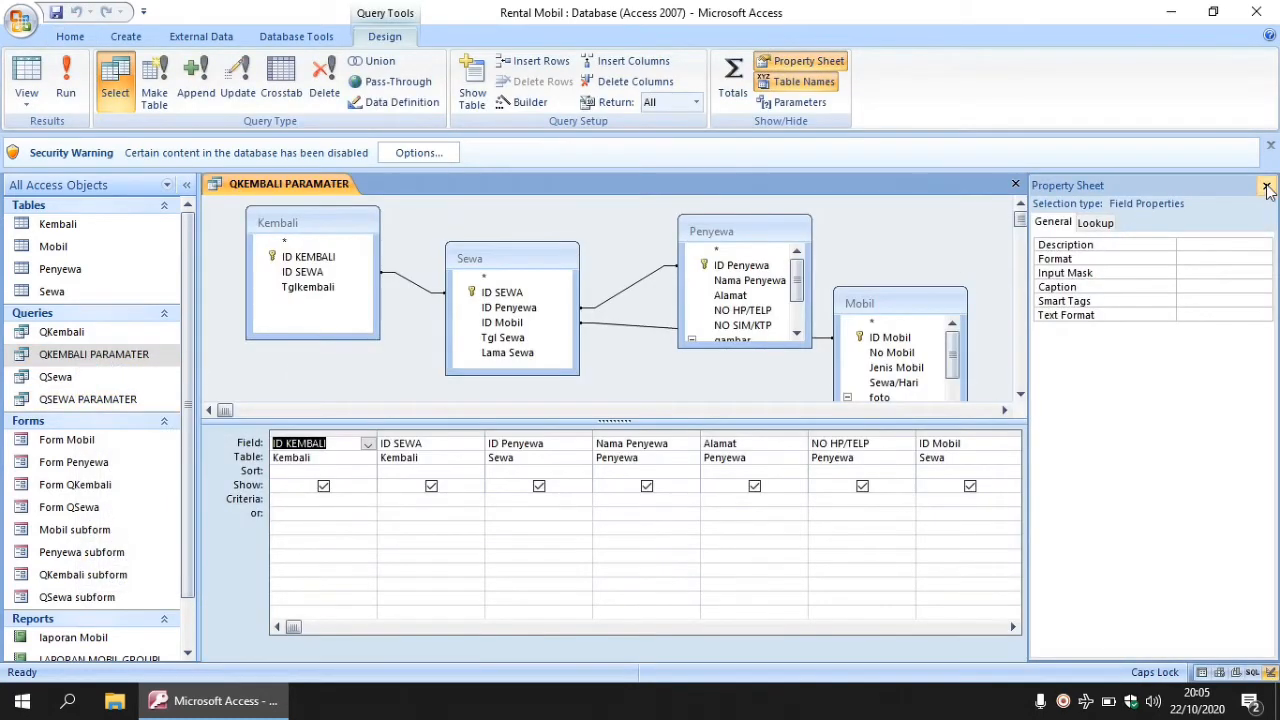
{"action": "left_click", "coordinate": [1266, 186]}
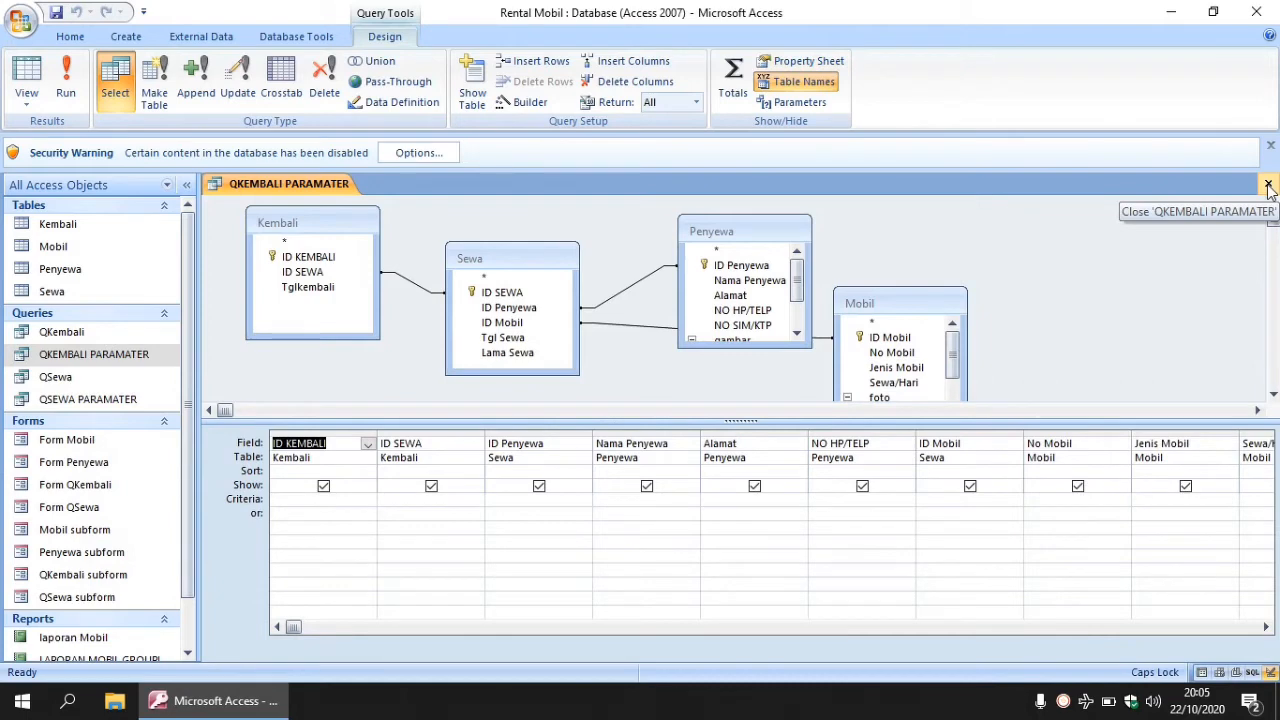
- Enter >=[AWAL] AND <=[AKHIR] as the Tglkembali criteria
{"action": "left_click", "coordinate": [1266, 627]}
{"action": "left_click", "coordinate": [1266, 627]}
{"action": "left_click", "coordinate": [1266, 627]}
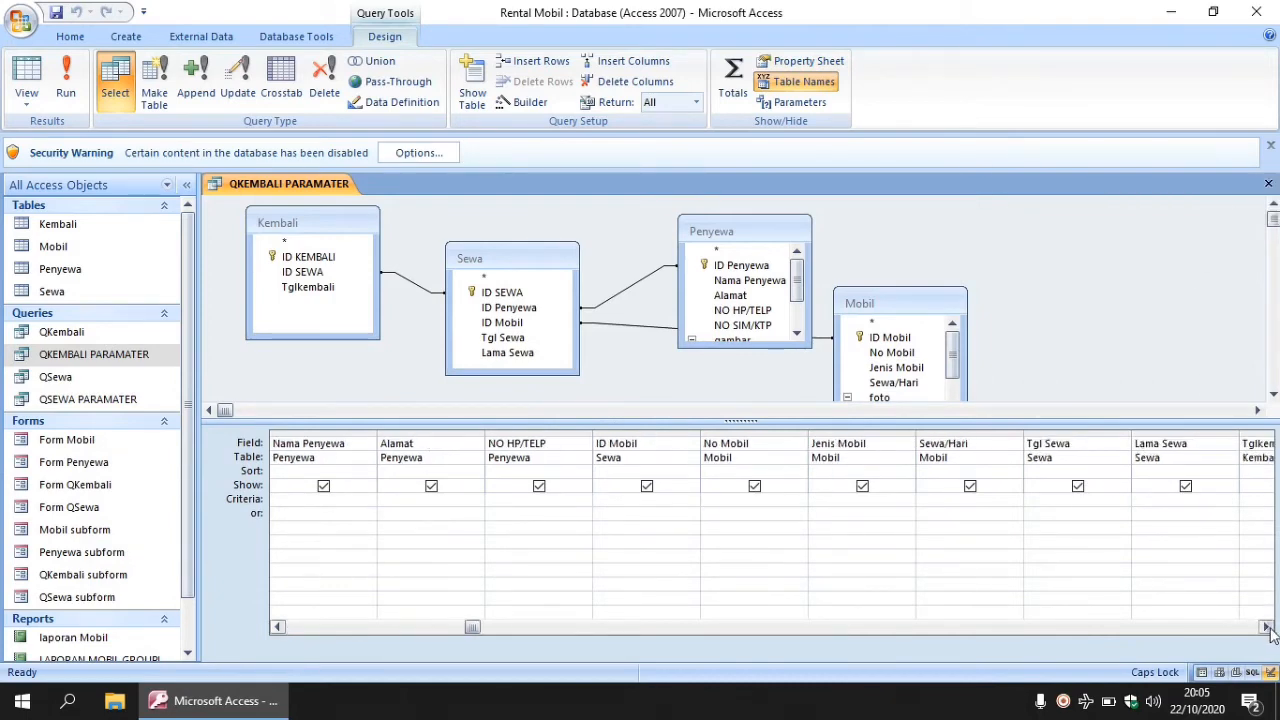
{"action": "left_click", "coordinate": [1266, 627]}
{"action": "left_click", "coordinate": [1266, 627]}
{"action": "left_click", "coordinate": [1266, 627]}
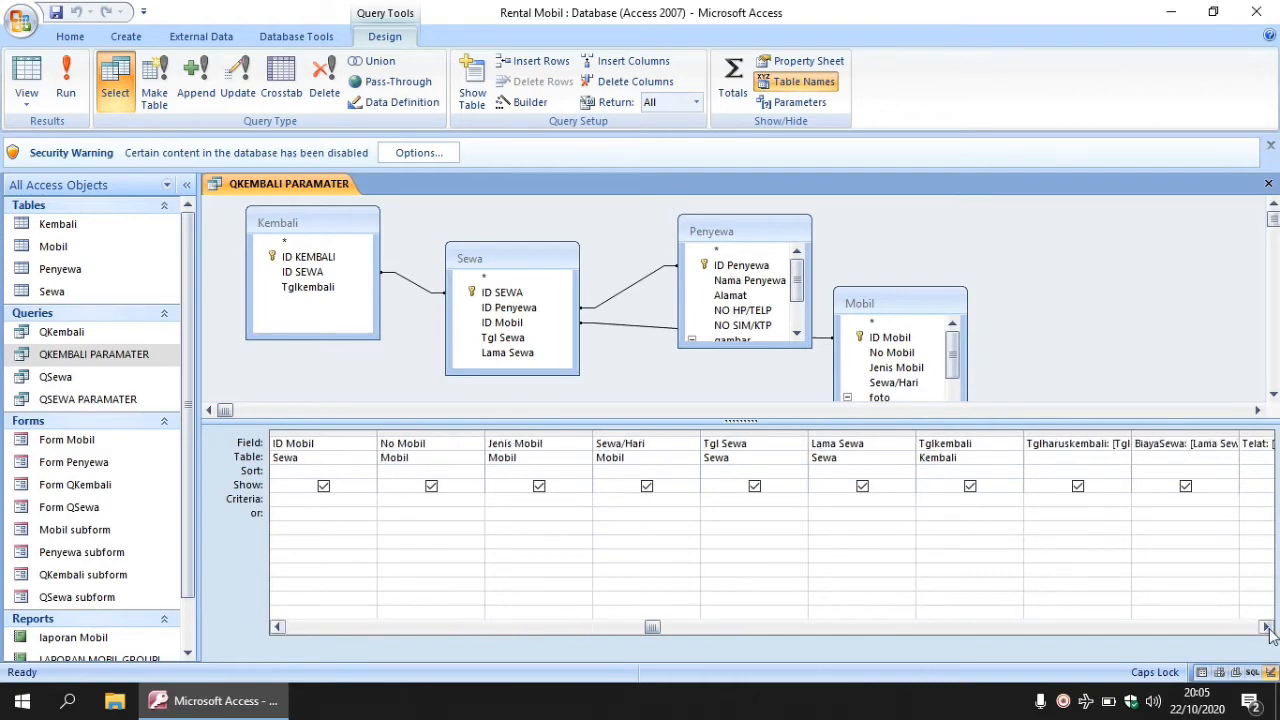
{"action": "left_click", "coordinate": [967, 499]}
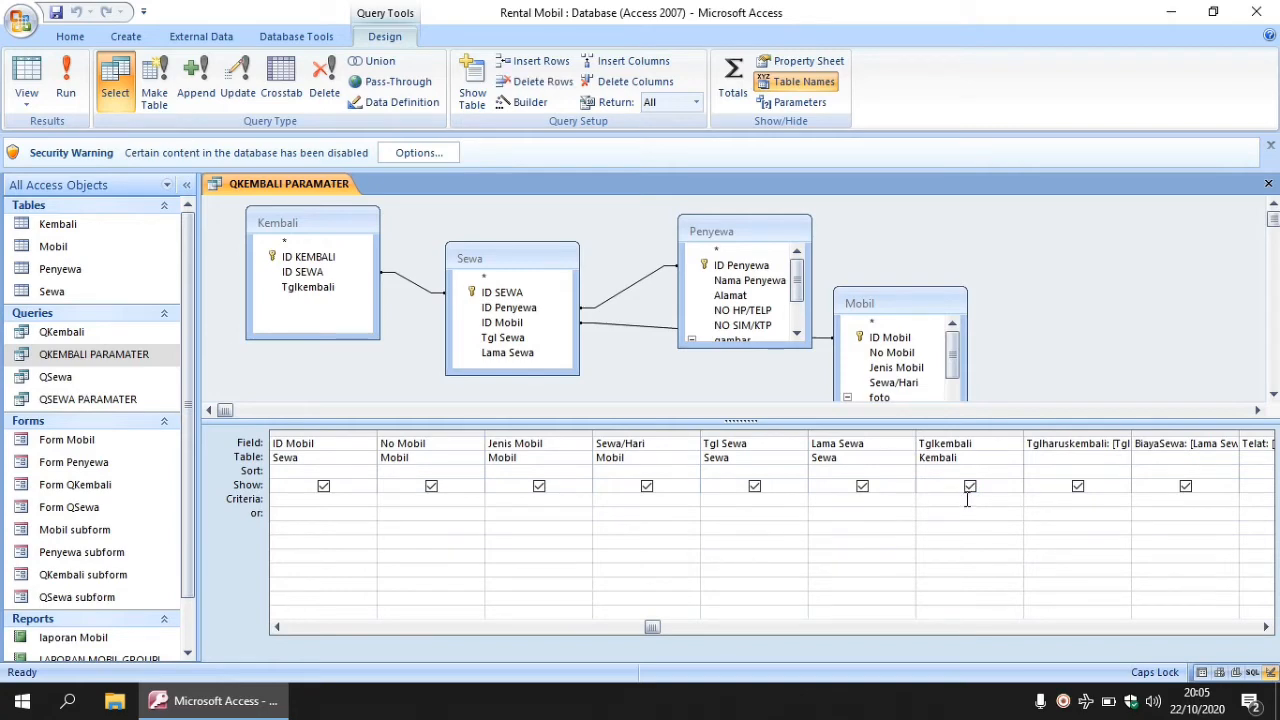
{"action": "type", "text": ">=[AWAL] AND <="}
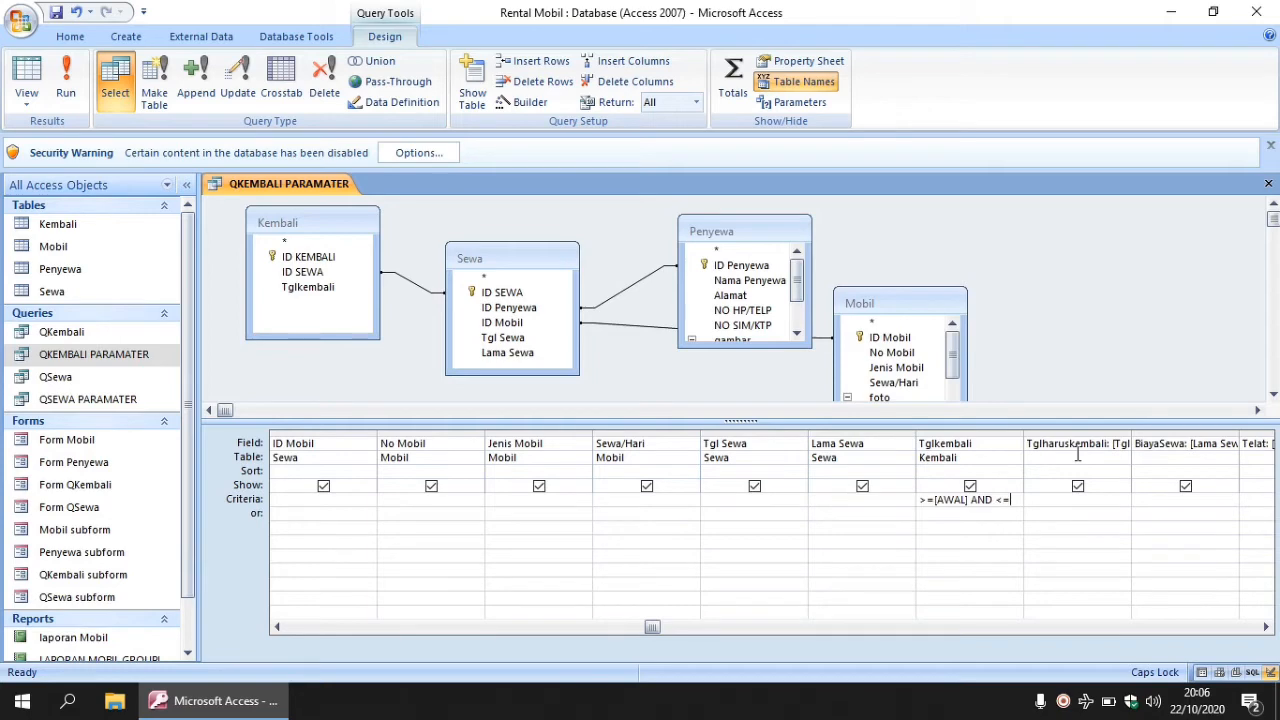
{"action": "type", "text": "[AKHIR]"}
- Declare the query parameters AWAL and AKHIR
{"action": "left_click", "coordinate": [797, 104]}
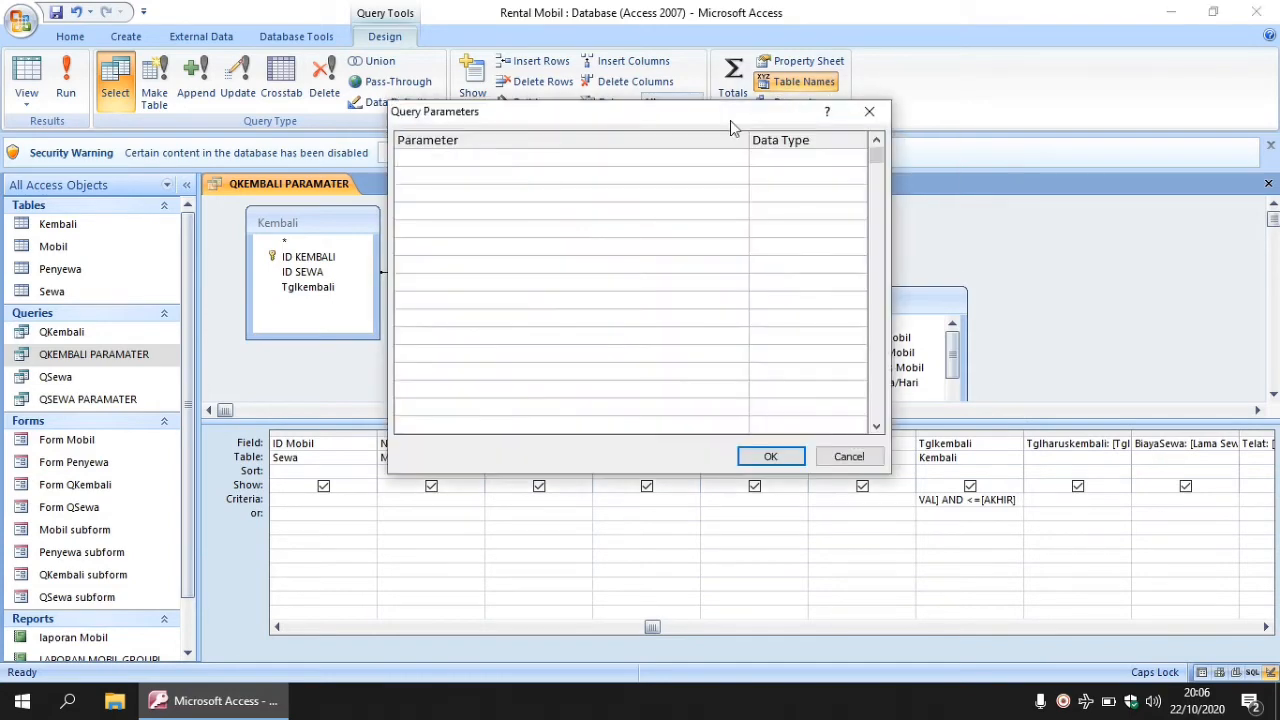
{"action": "type", "text": "AWAL"}
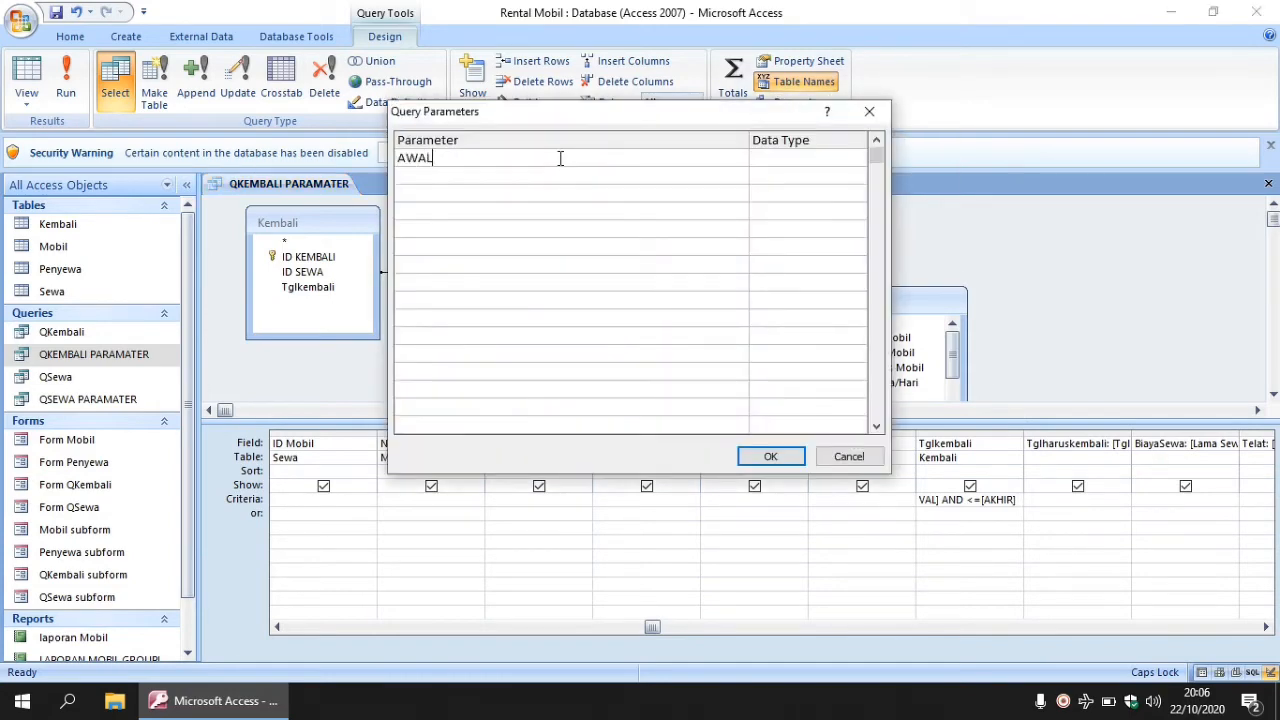
{"action": "key", "text": "Down"}
{"action": "type", "text": "AKHIR"}
- Set both AWAL and AKHIR to Date/Time, then save and close the query design
{"action": "left_click", "coordinate": [801, 158]}
{"action": "left_click", "coordinate": [860, 158]}
{"action": "left_click", "coordinate": [787, 300]}
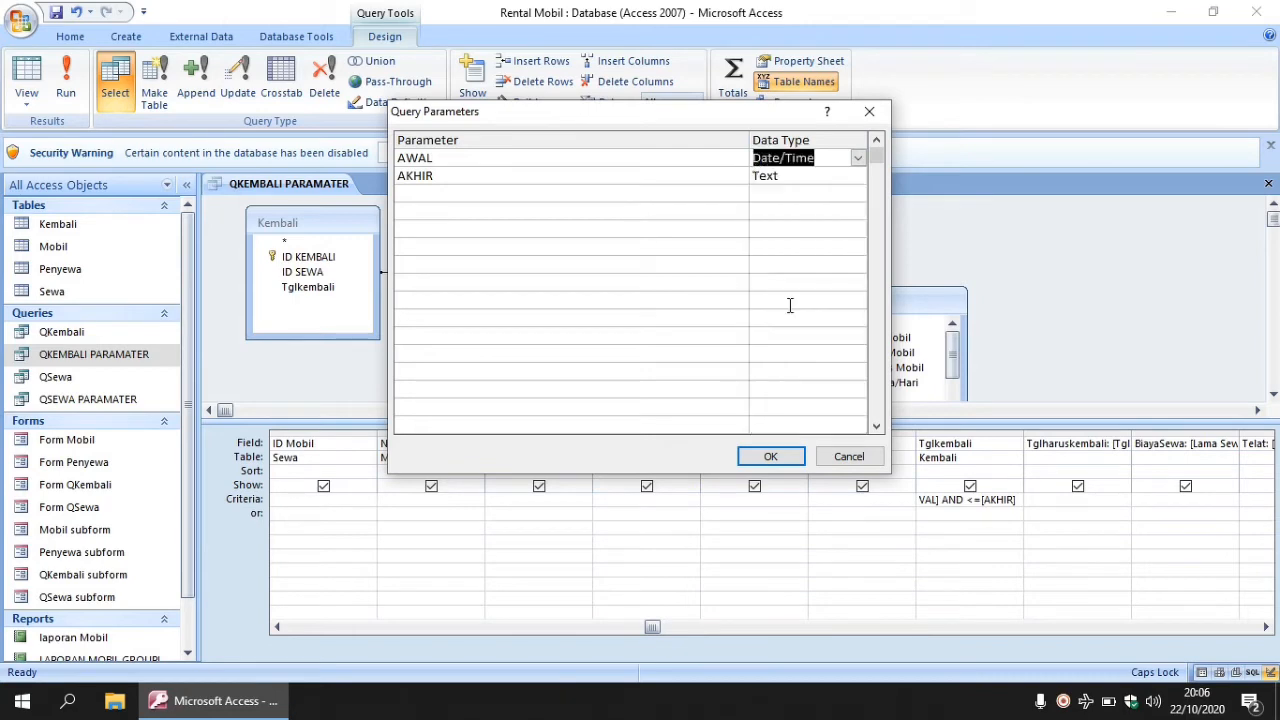
{"action": "left_click", "coordinate": [797, 177]}
{"action": "left_click", "coordinate": [858, 176]}
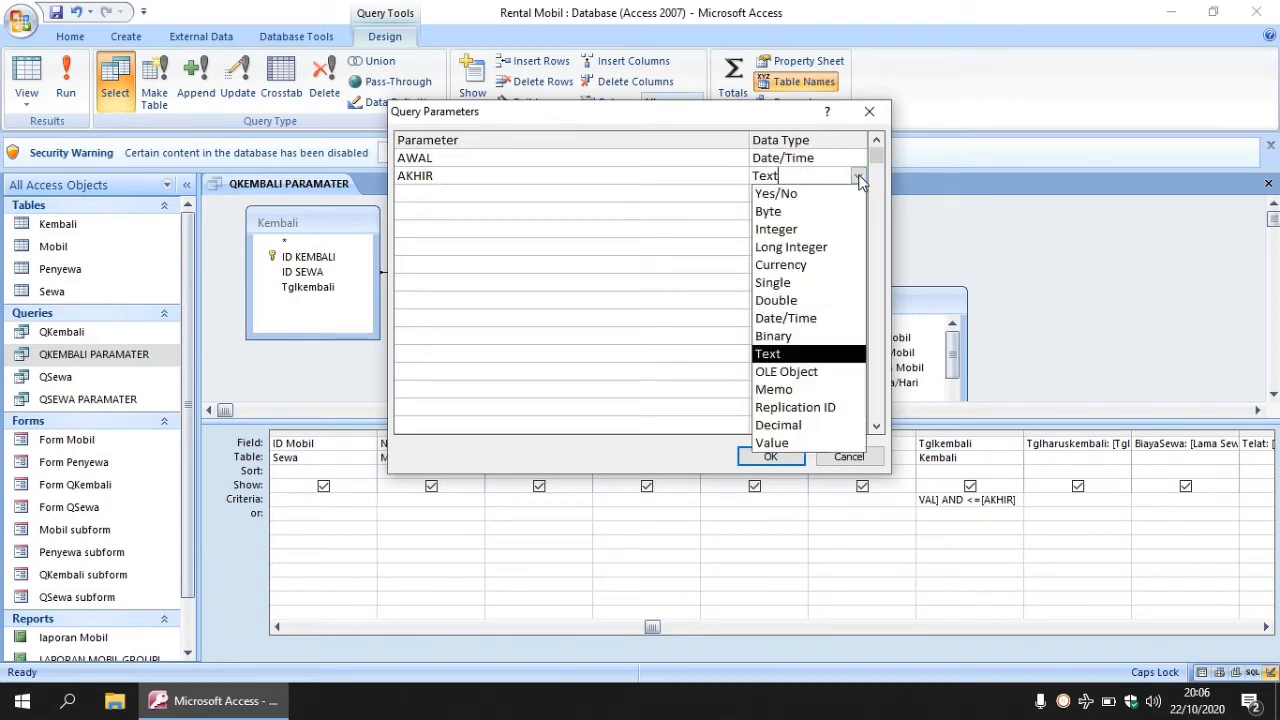
{"action": "left_click", "coordinate": [798, 319]}
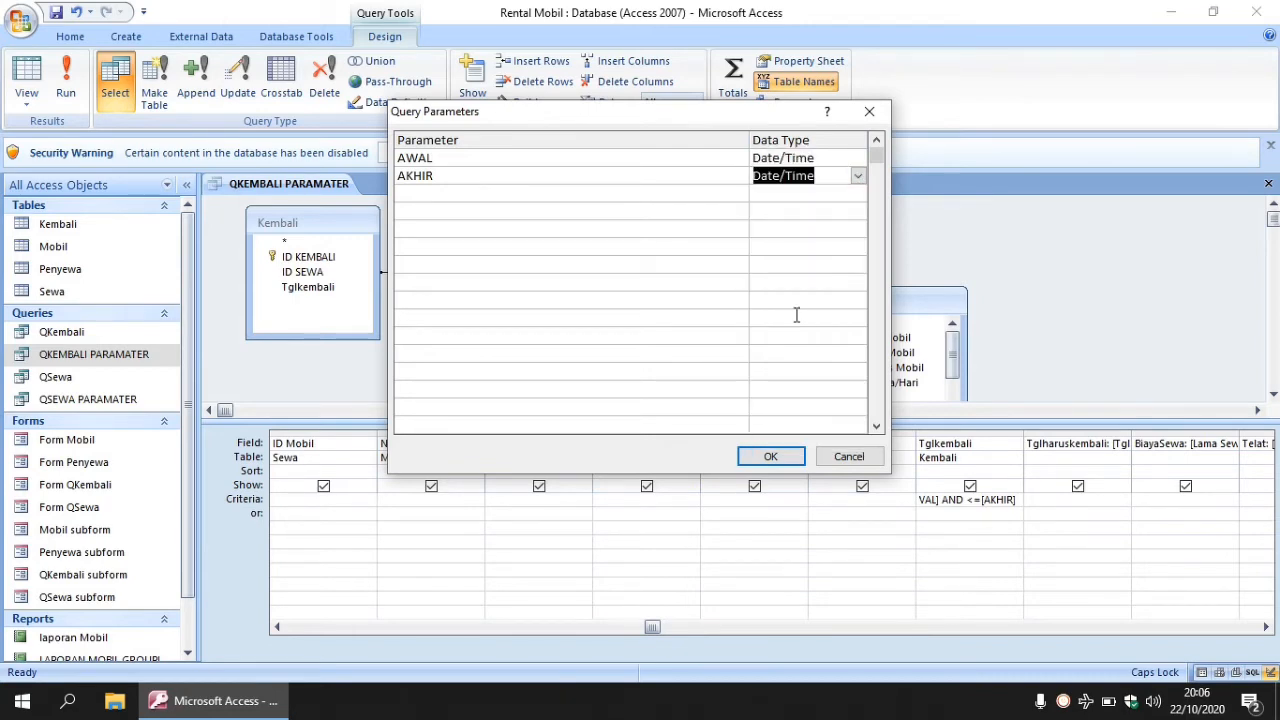
{"action": "left_click", "coordinate": [769, 458]}
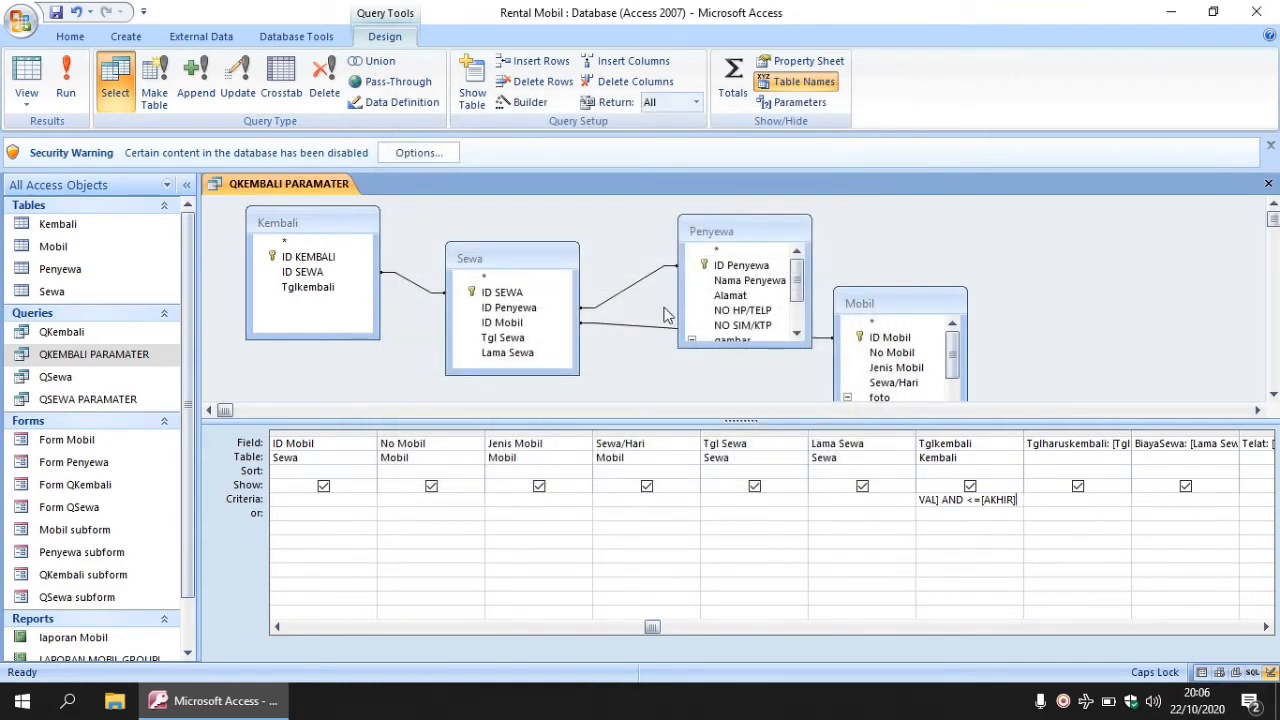
{"action": "key", "text": "ctrl+s"}
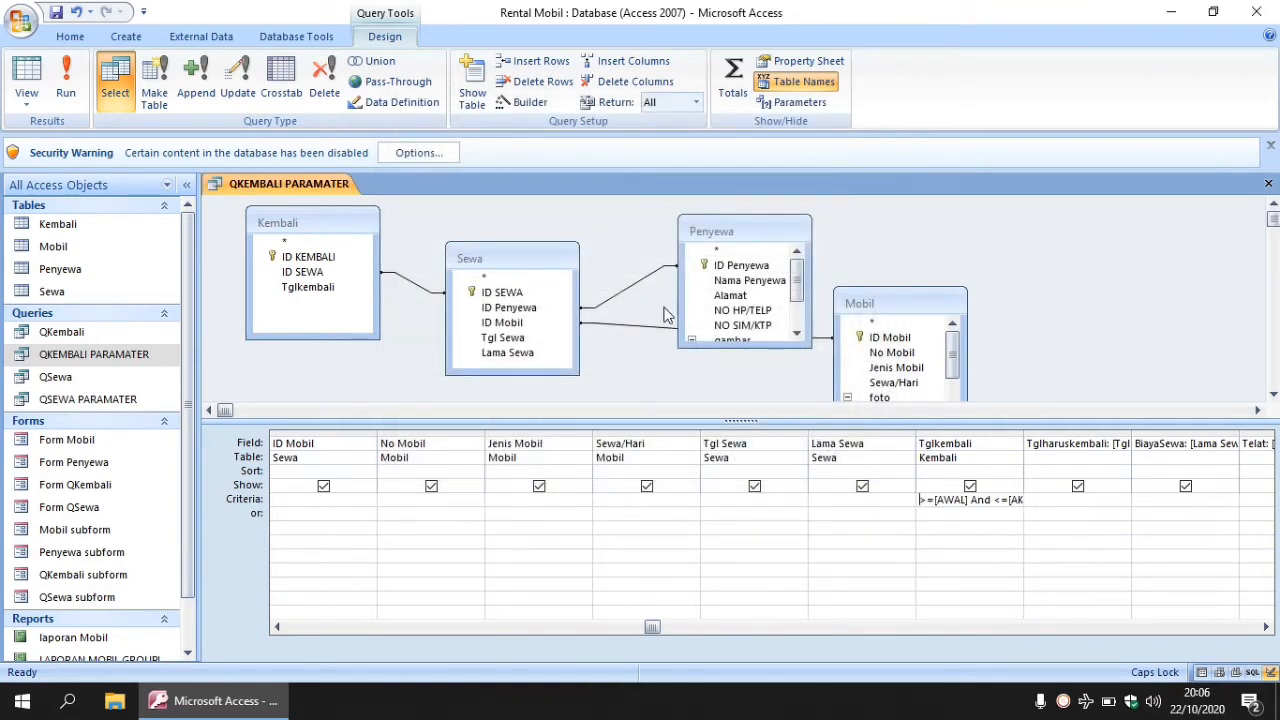
{"action": "left_click", "coordinate": [1269, 182]}
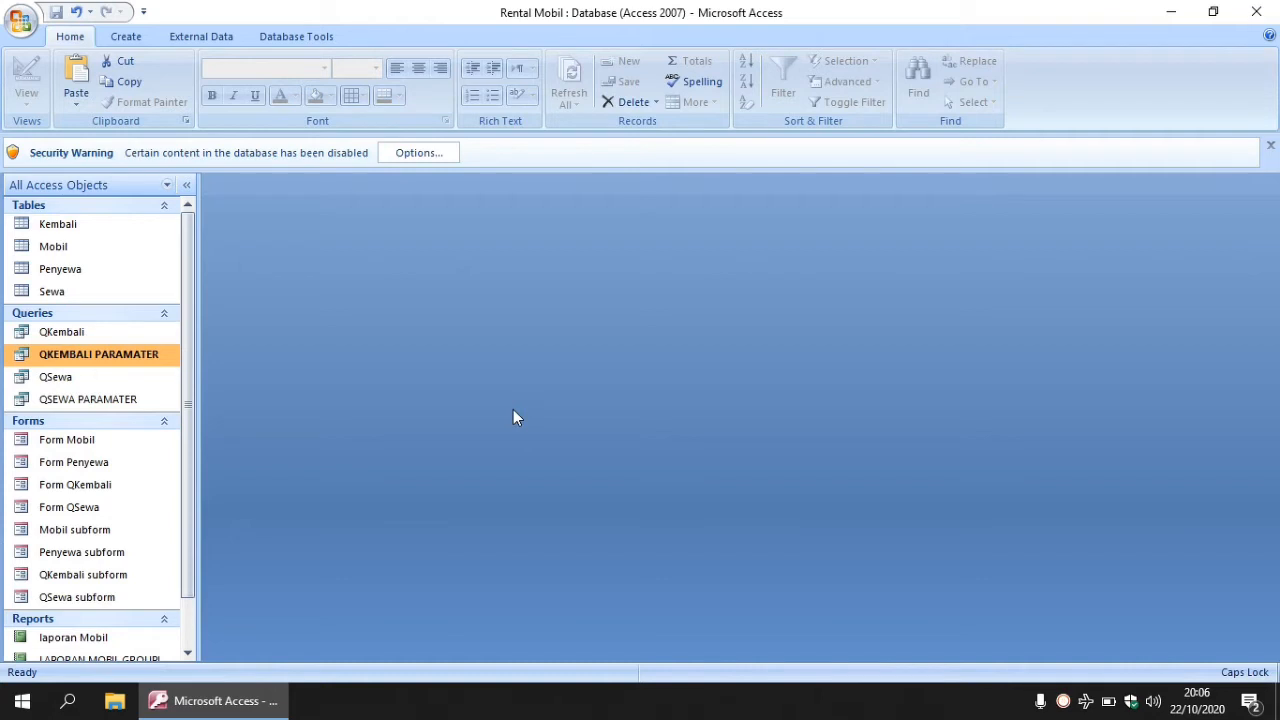
- Launch the Report Wizard from the Create tab for the QKEMBALI PARAMATER query
{"action": "left_click", "coordinate": [143, 38]}
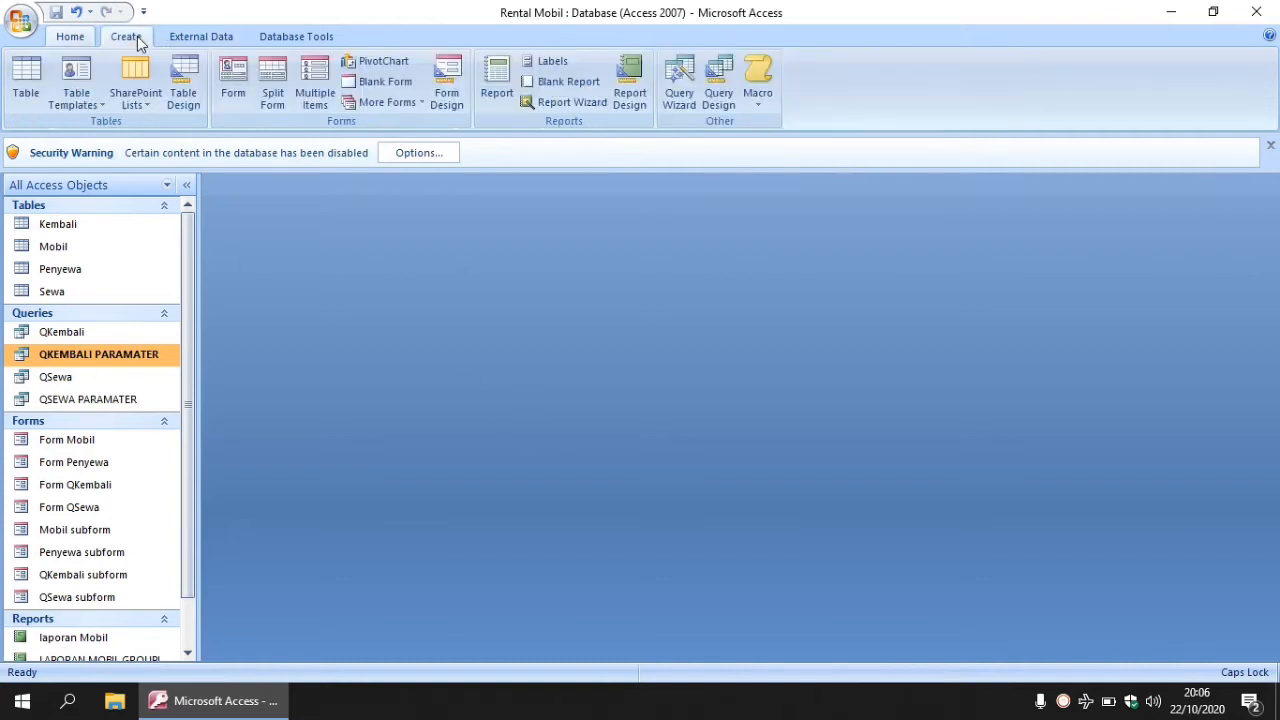
{"action": "left_click", "coordinate": [578, 104]}
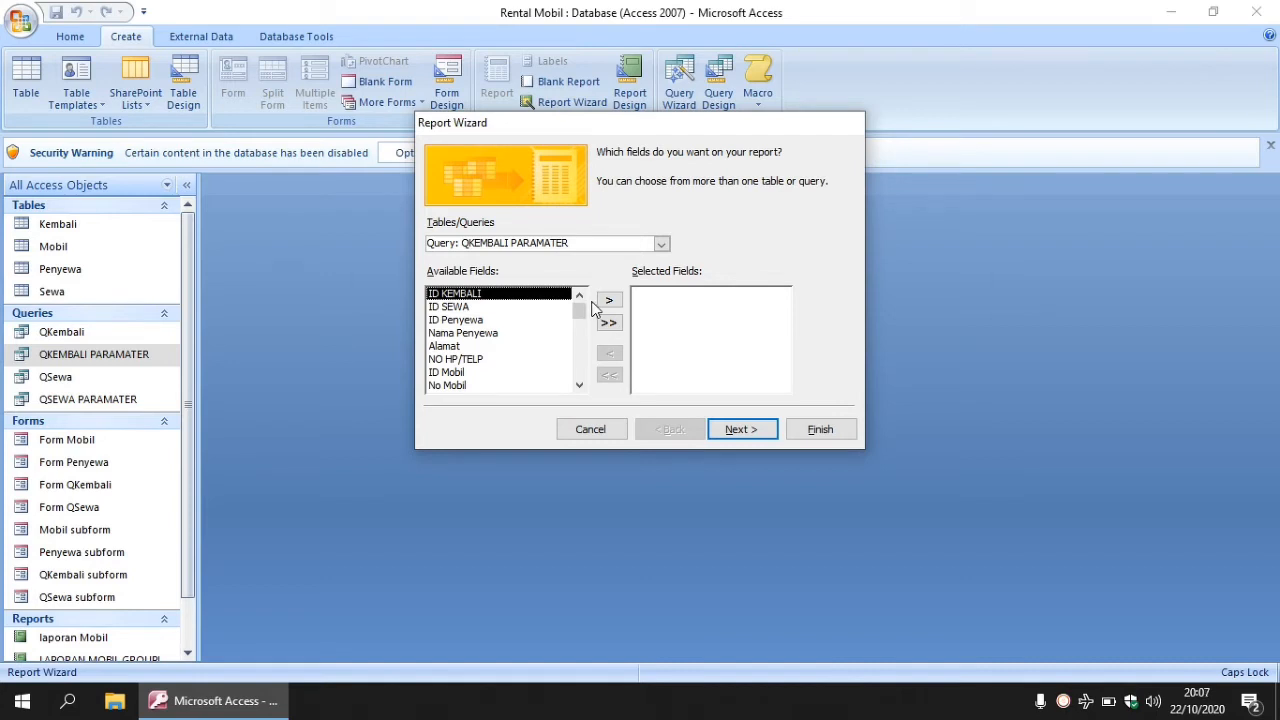
- Add ID KEMBALI, Nama Penyewa, Alamat, No Mobil, Jenis Mobil, Sewa/Hari, Tglharuskembali, Tglkembali, Telat, Denda
{"action": "double_click", "coordinate": [527, 300]}
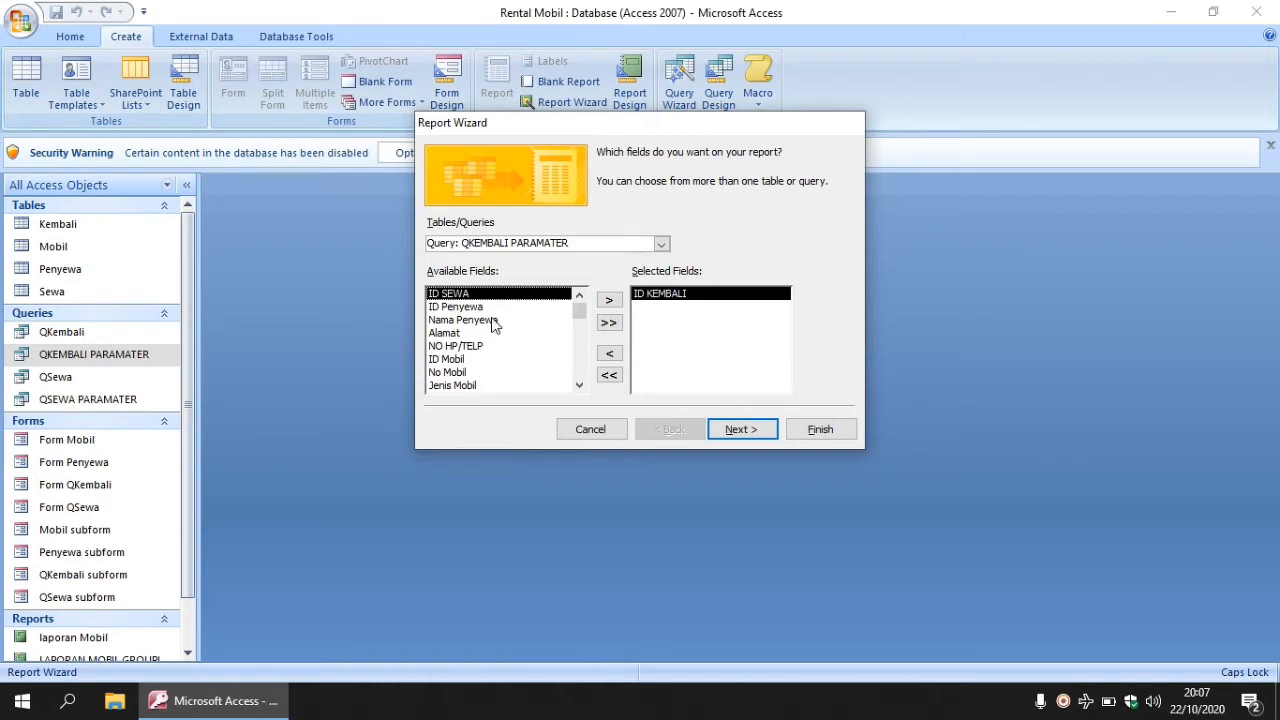
{"action": "double_click", "coordinate": [493, 321]}
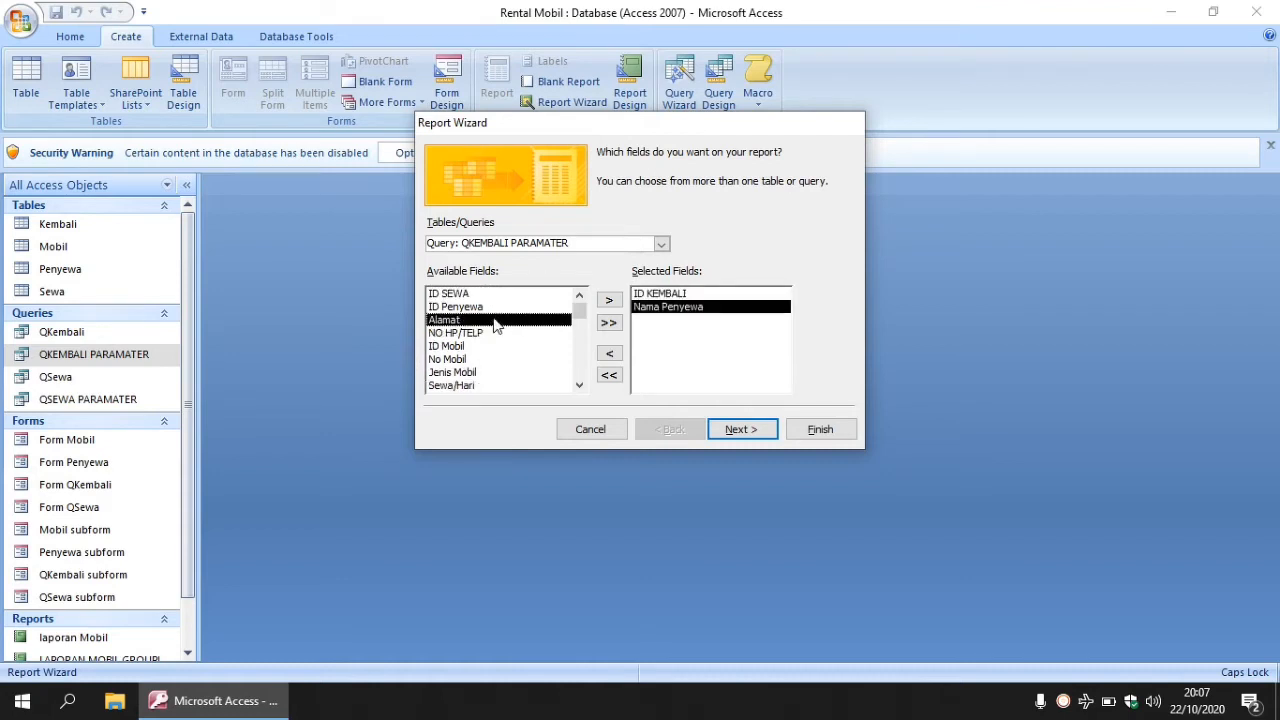
{"action": "double_click", "coordinate": [495, 322]}
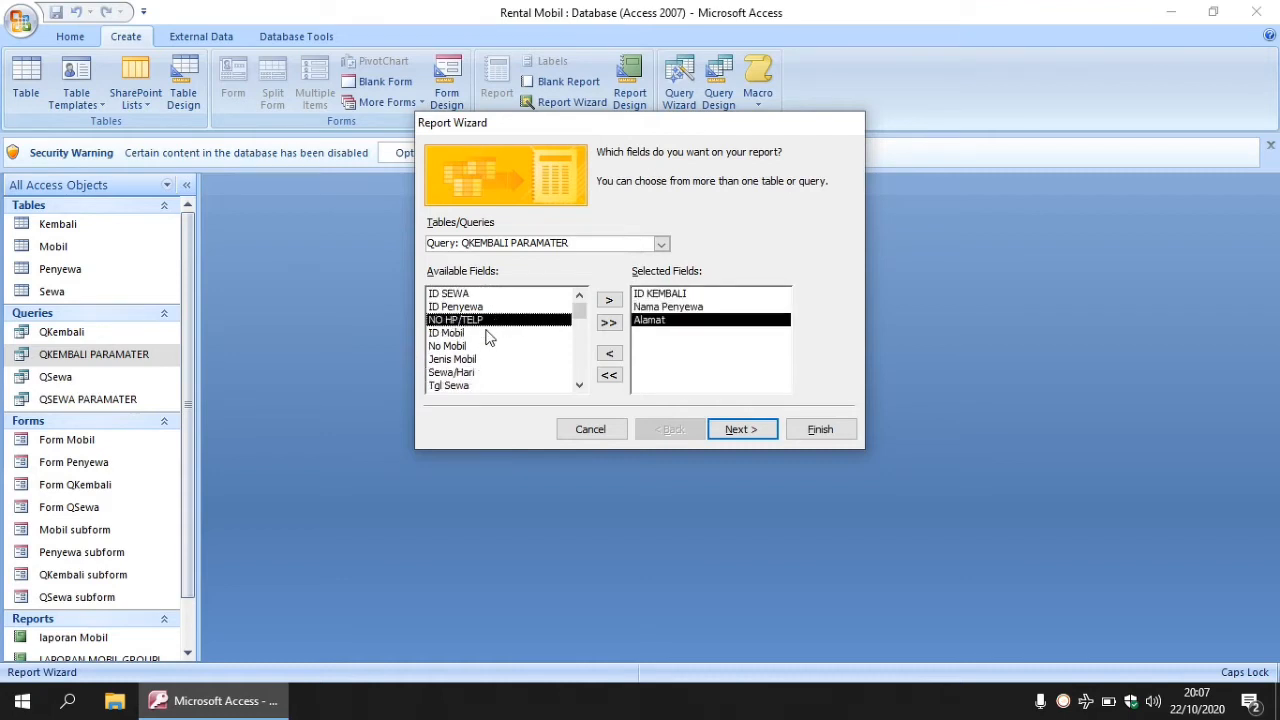
{"action": "double_click", "coordinate": [474, 347]}
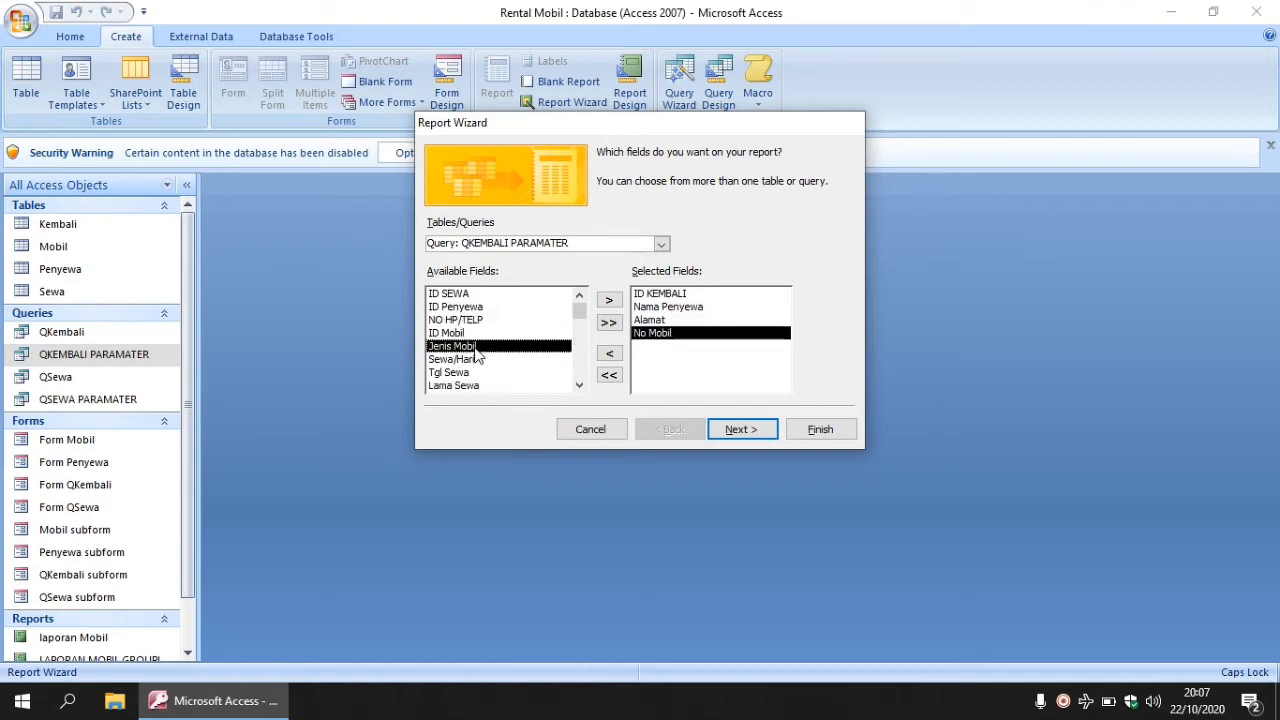
{"action": "double_click", "coordinate": [475, 352]}
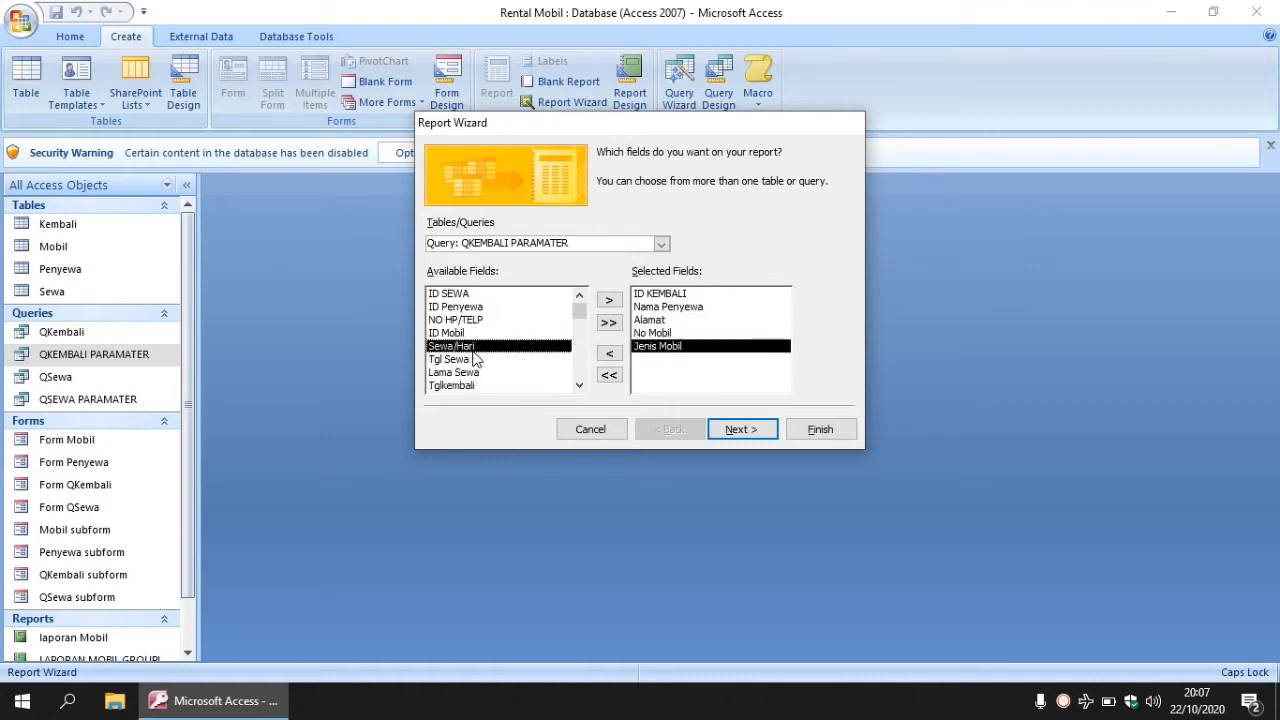
{"action": "double_click", "coordinate": [476, 350]}
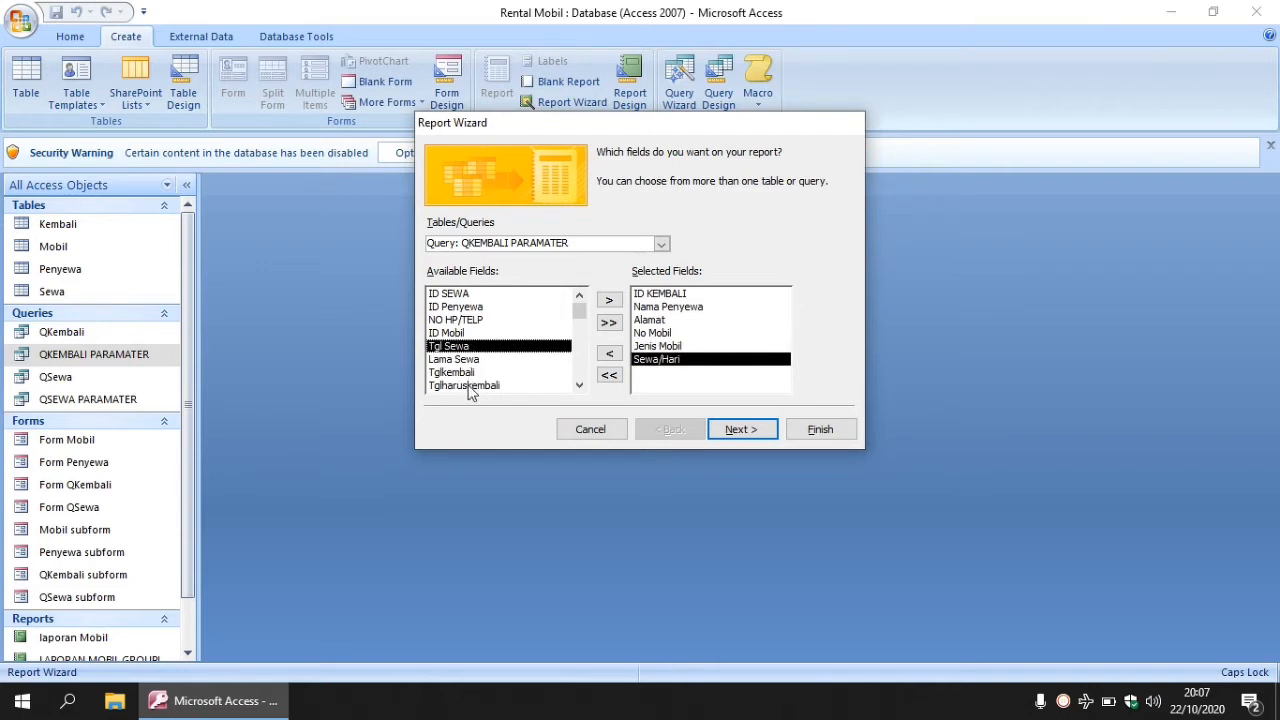
{"action": "double_click", "coordinate": [469, 385]}
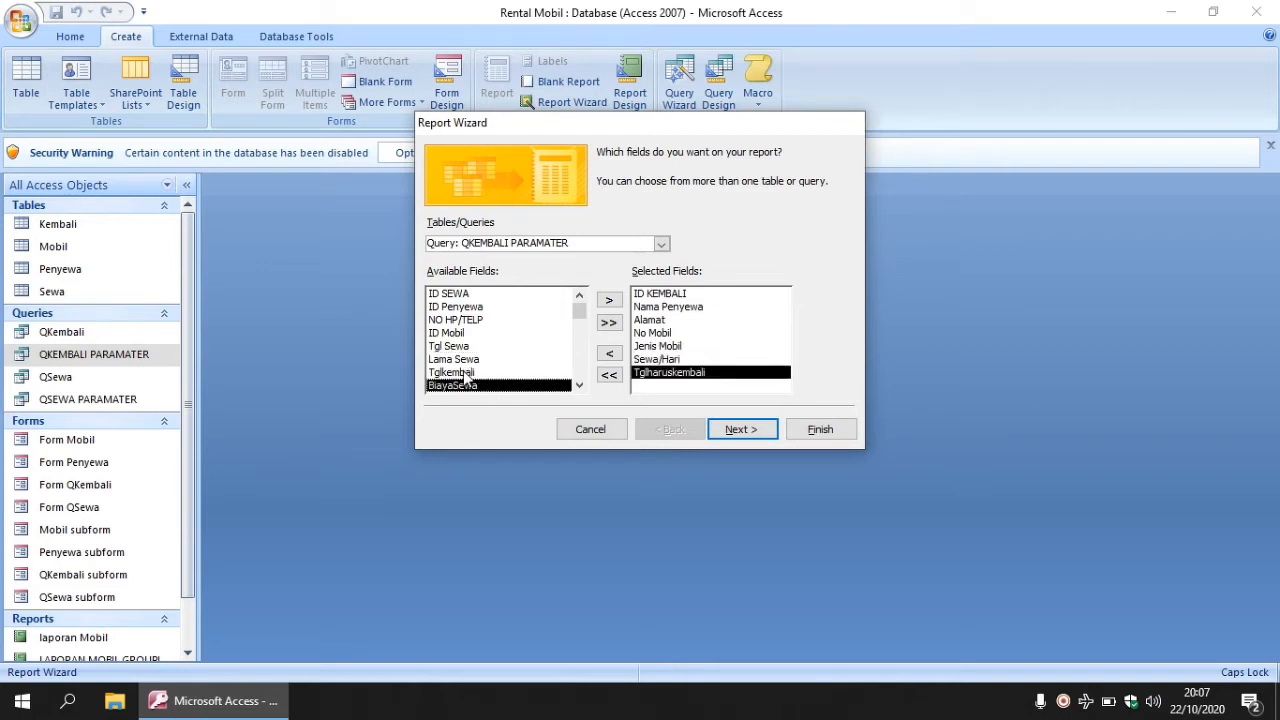
{"action": "double_click", "coordinate": [466, 373]}
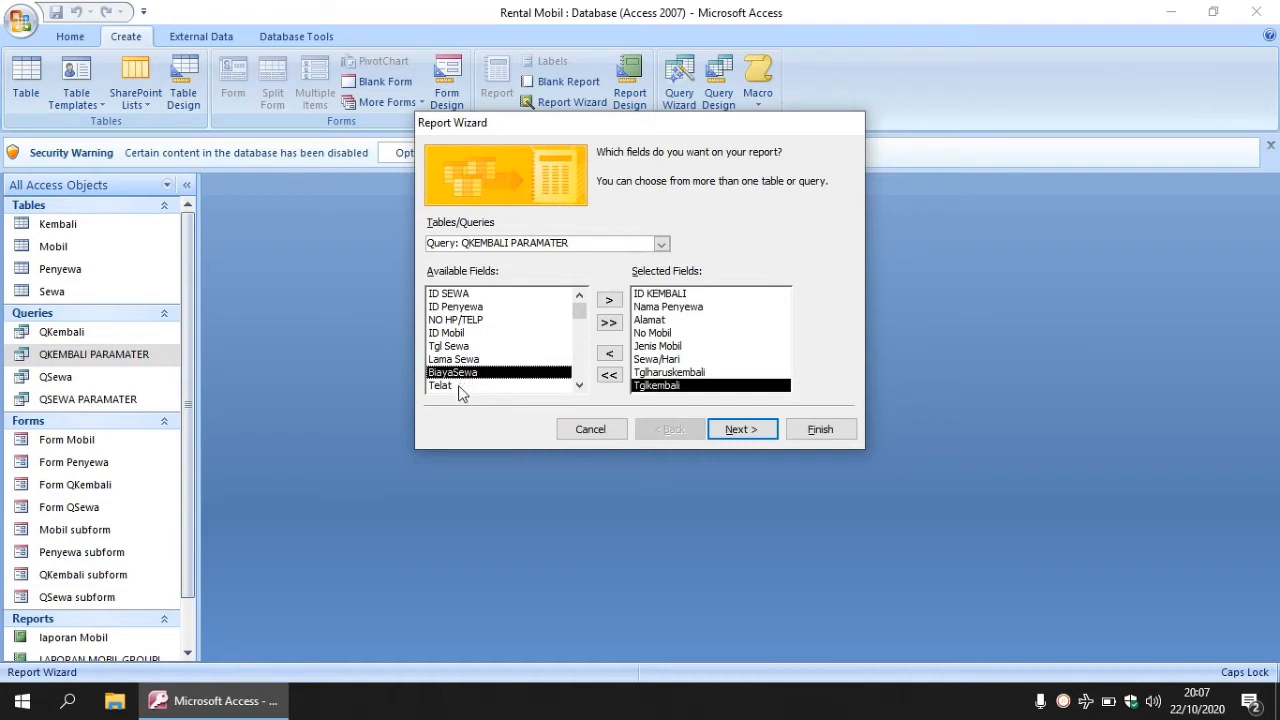
{"action": "double_click", "coordinate": [462, 387]}
{"action": "double_click", "coordinate": [460, 388]}
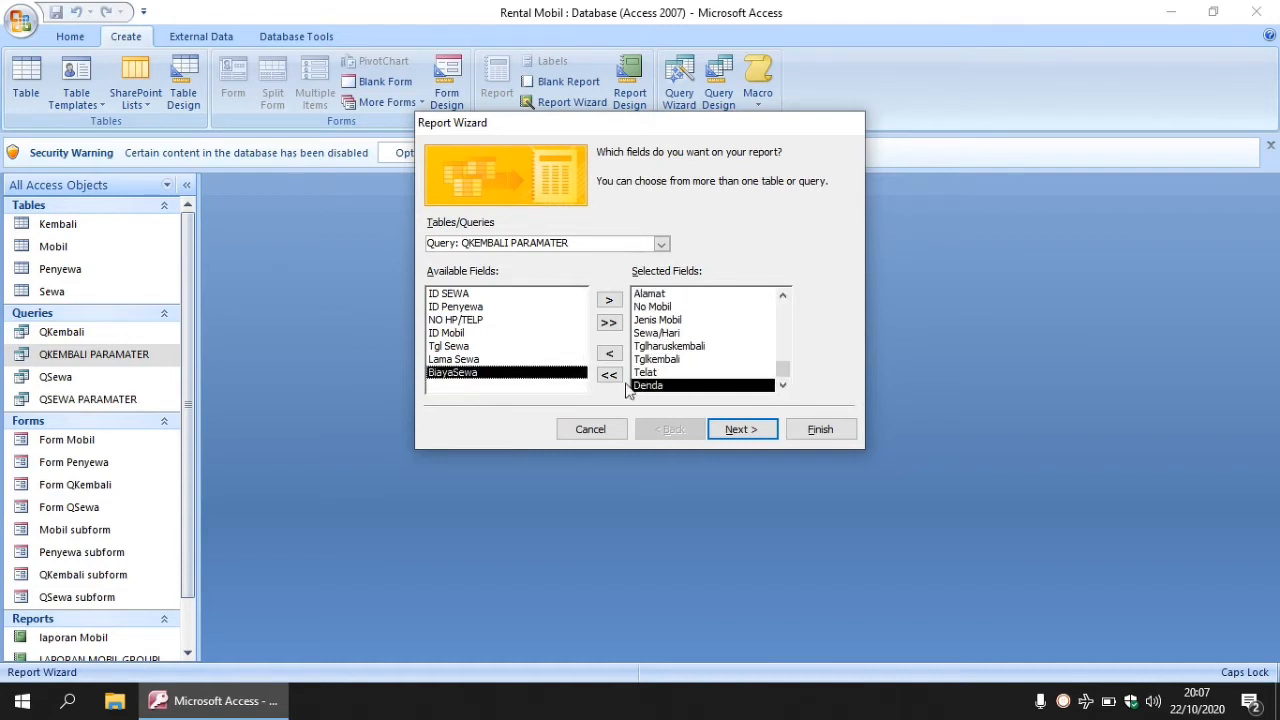
{"action": "left_click", "coordinate": [742, 429]}
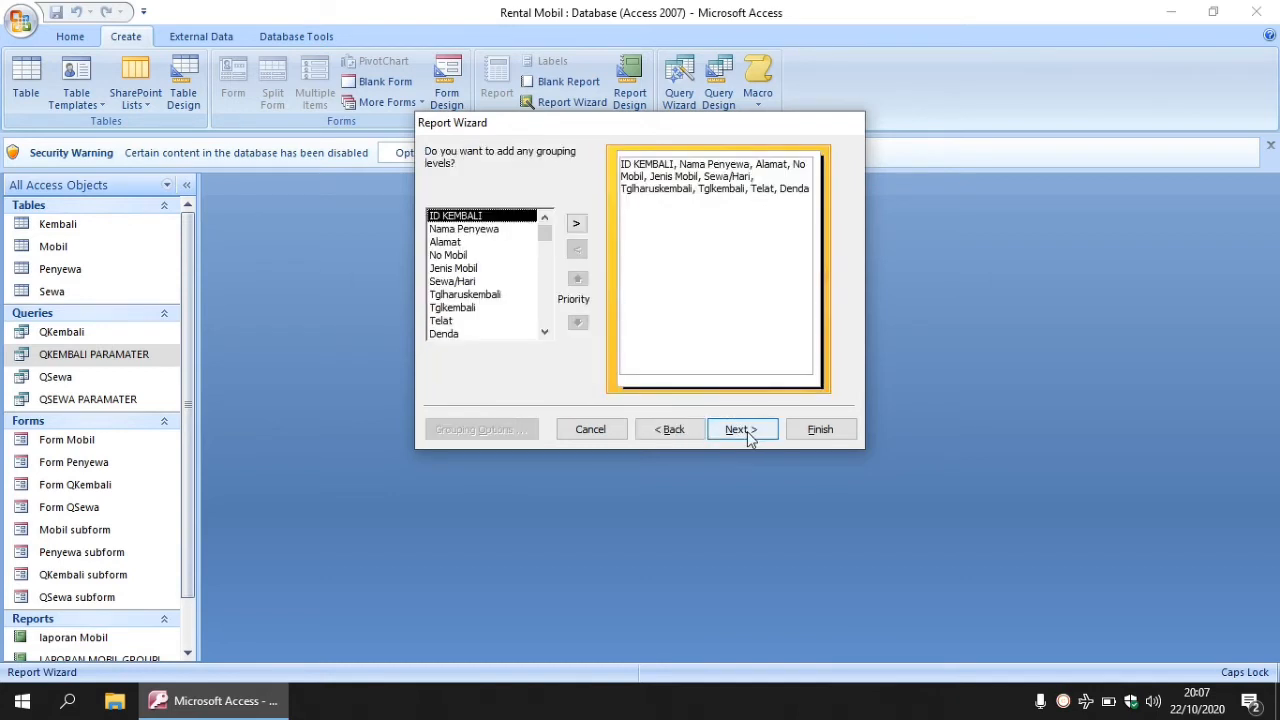
- Skip grouping and sort the report records by ID KEMBALI
{"action": "left_click", "coordinate": [745, 436]}
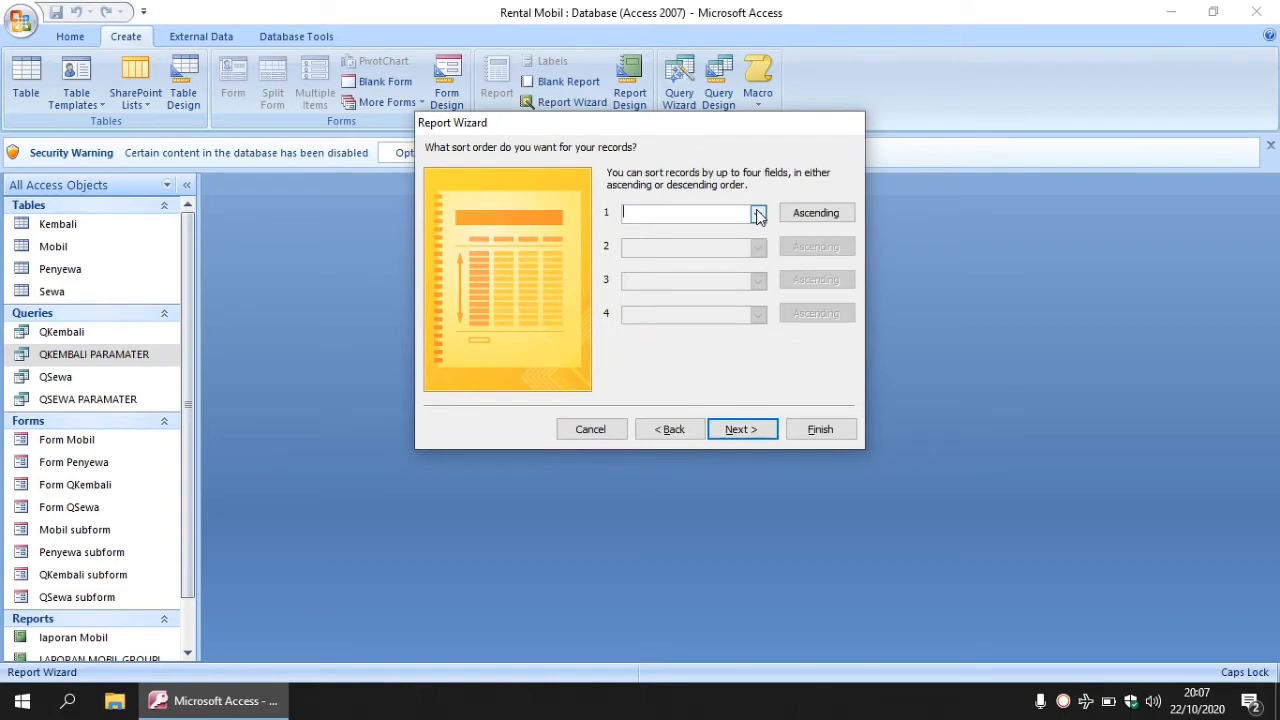
{"action": "left_click", "coordinate": [758, 213]}
{"action": "left_click", "coordinate": [695, 245]}
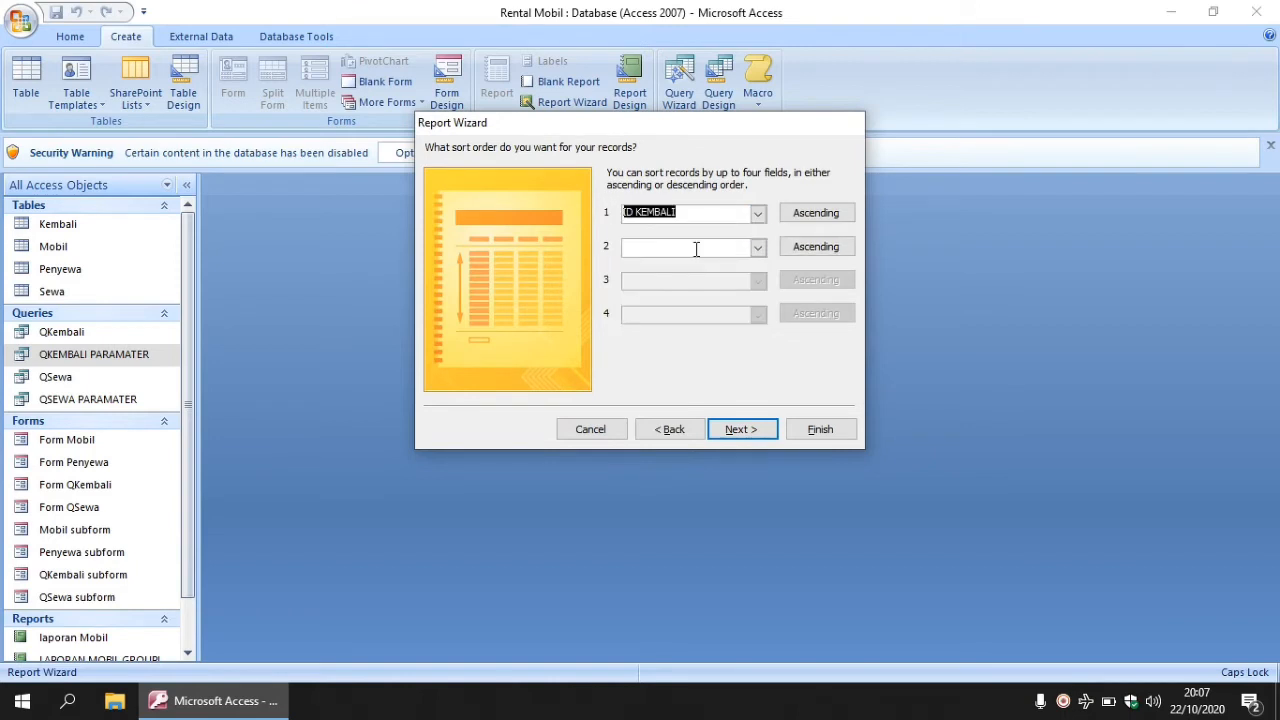
{"action": "left_click", "coordinate": [740, 433]}
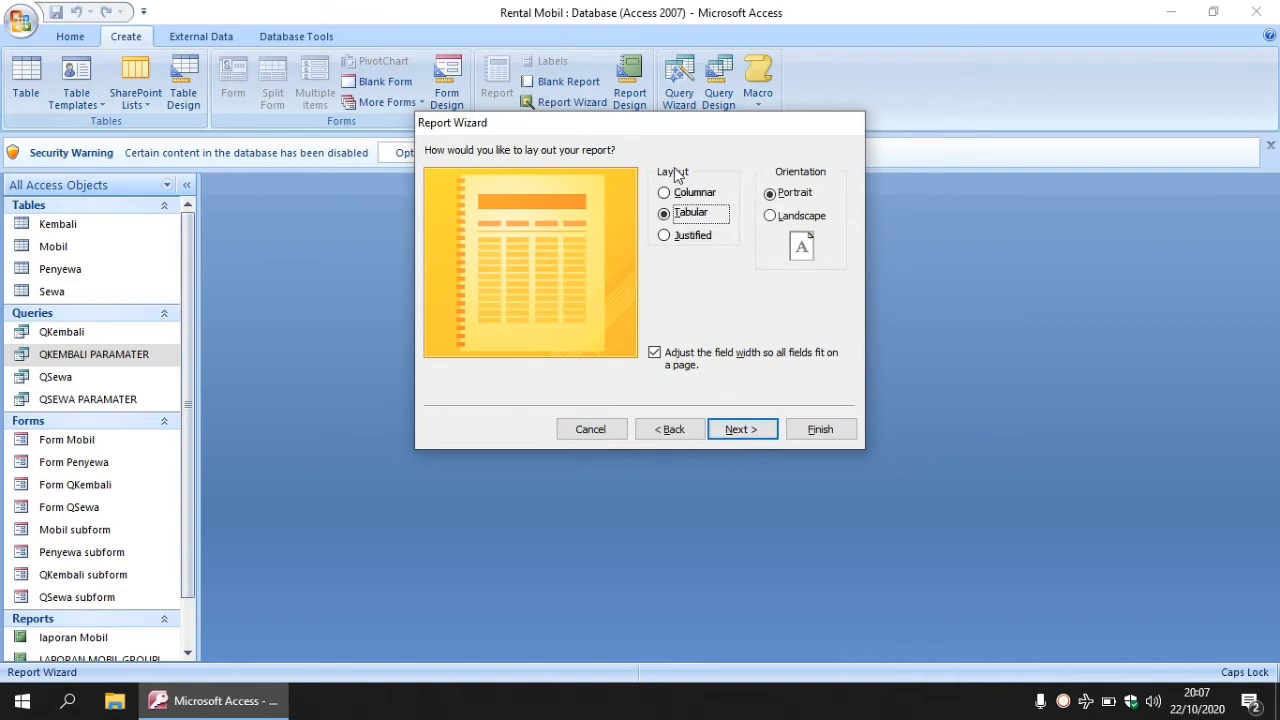
- Use landscape orientation, keep the default style, and title the report 'LAPORAN QKEMBALI PARAMATER'
{"action": "left_click", "coordinate": [771, 216]}
{"action": "left_click", "coordinate": [731, 431]}
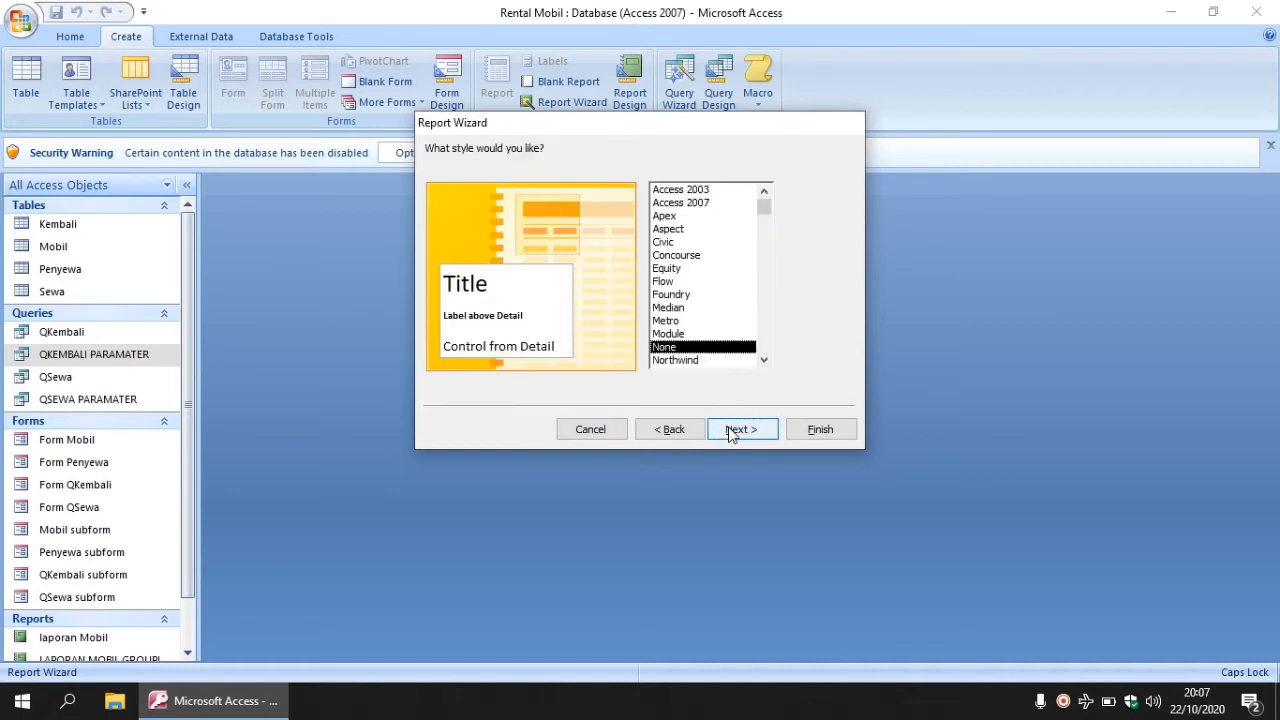
{"action": "left_click", "coordinate": [731, 431]}
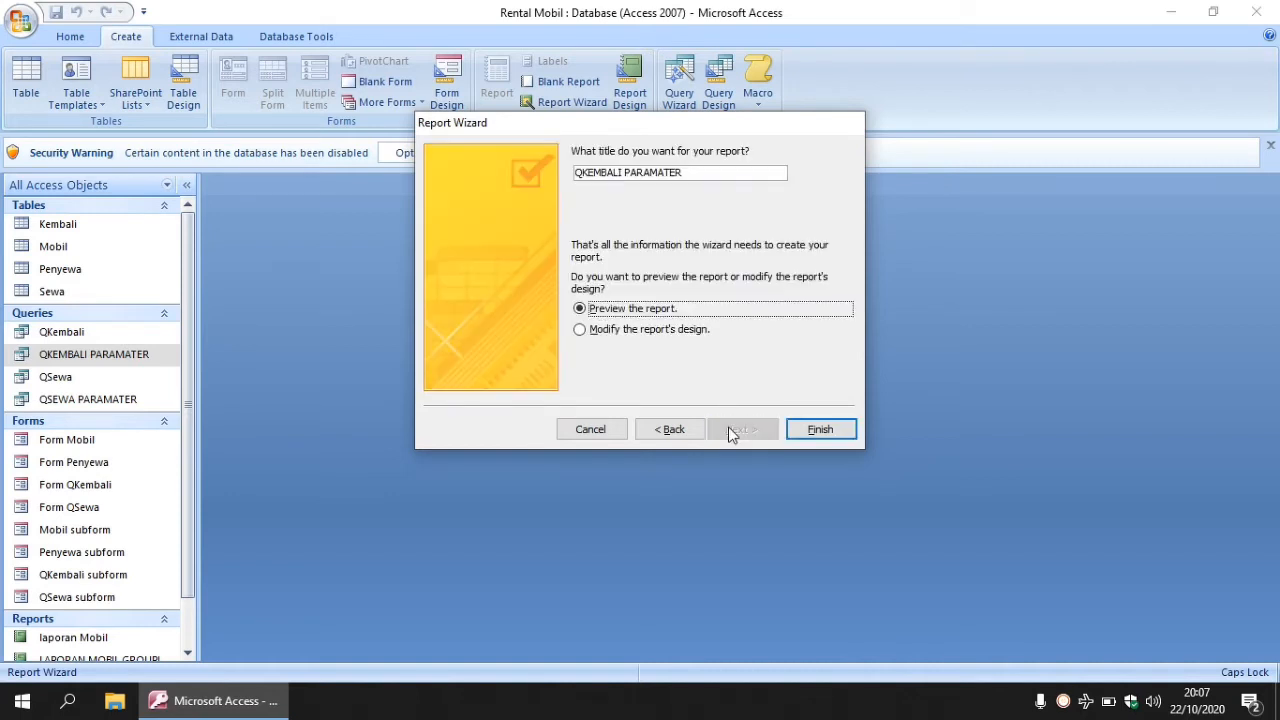
{"action": "left_click", "coordinate": [577, 171]}
{"action": "type", "text": "LAPORAN"}
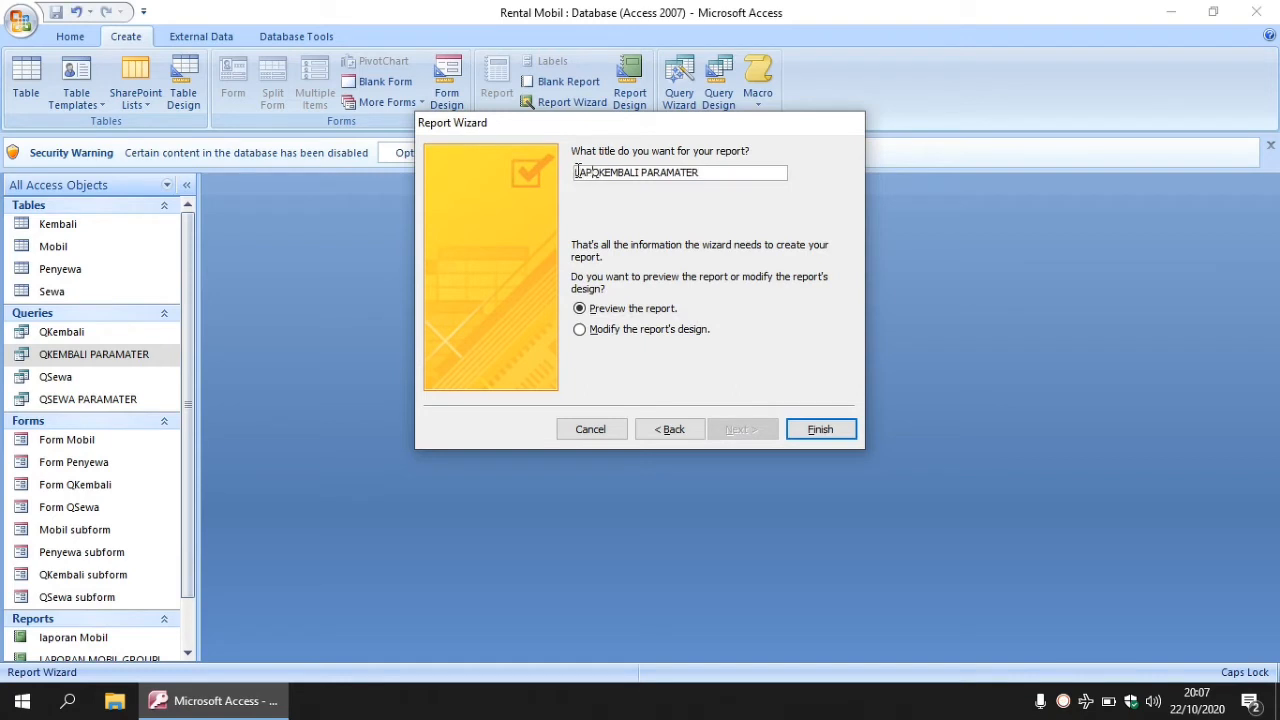
{"action": "left_click", "coordinate": [818, 430]}
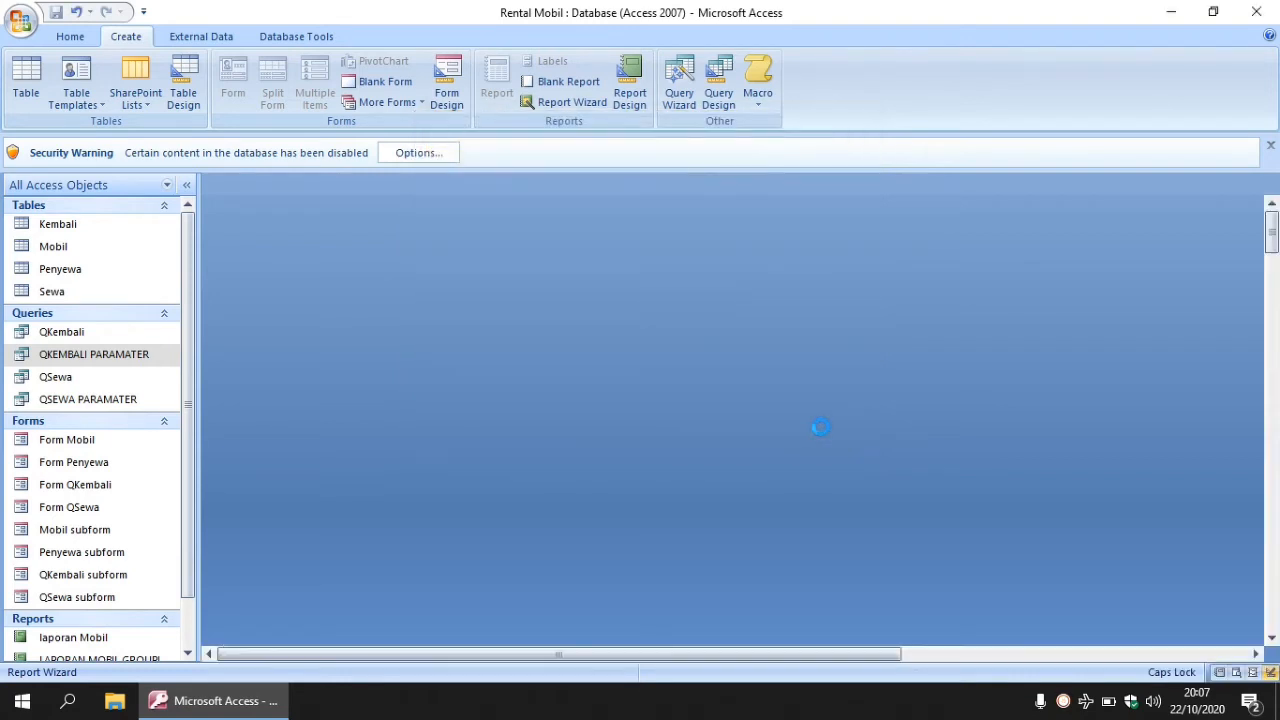
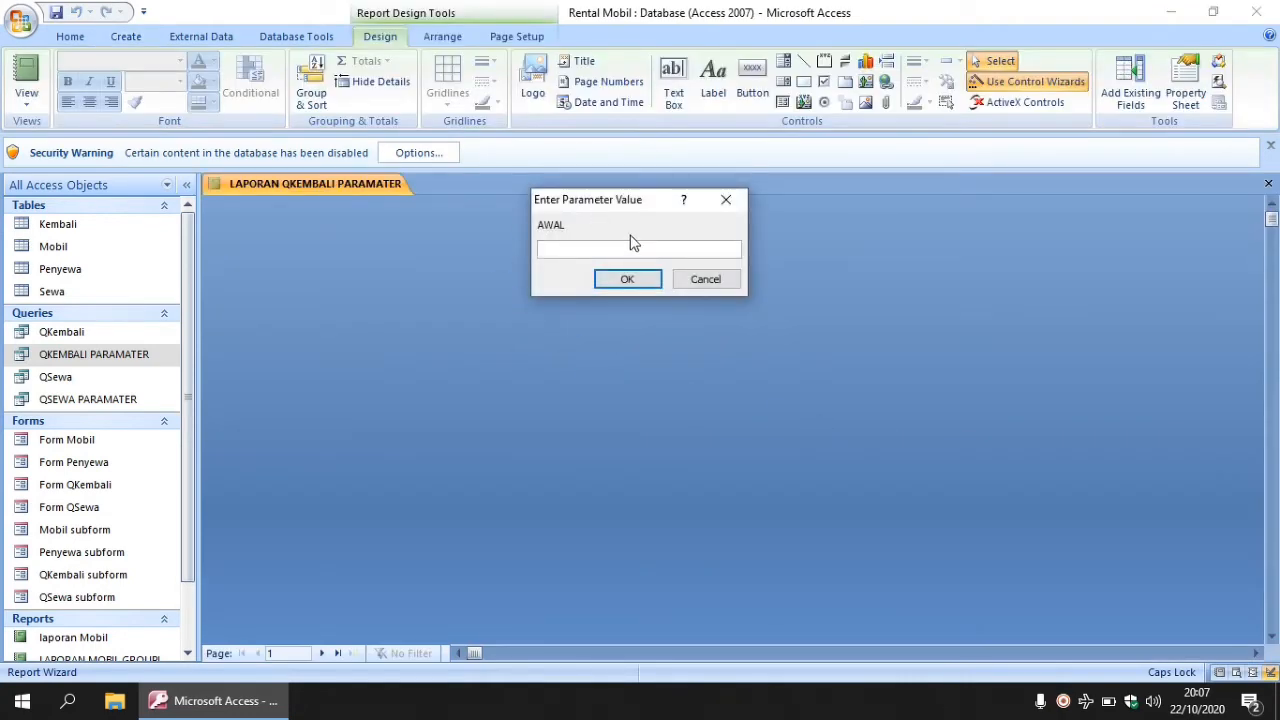
- Dismiss the AWAL prompt and error message, enlarge the Report Header, and delete the old title
{"action": "left_click", "coordinate": [725, 205]}
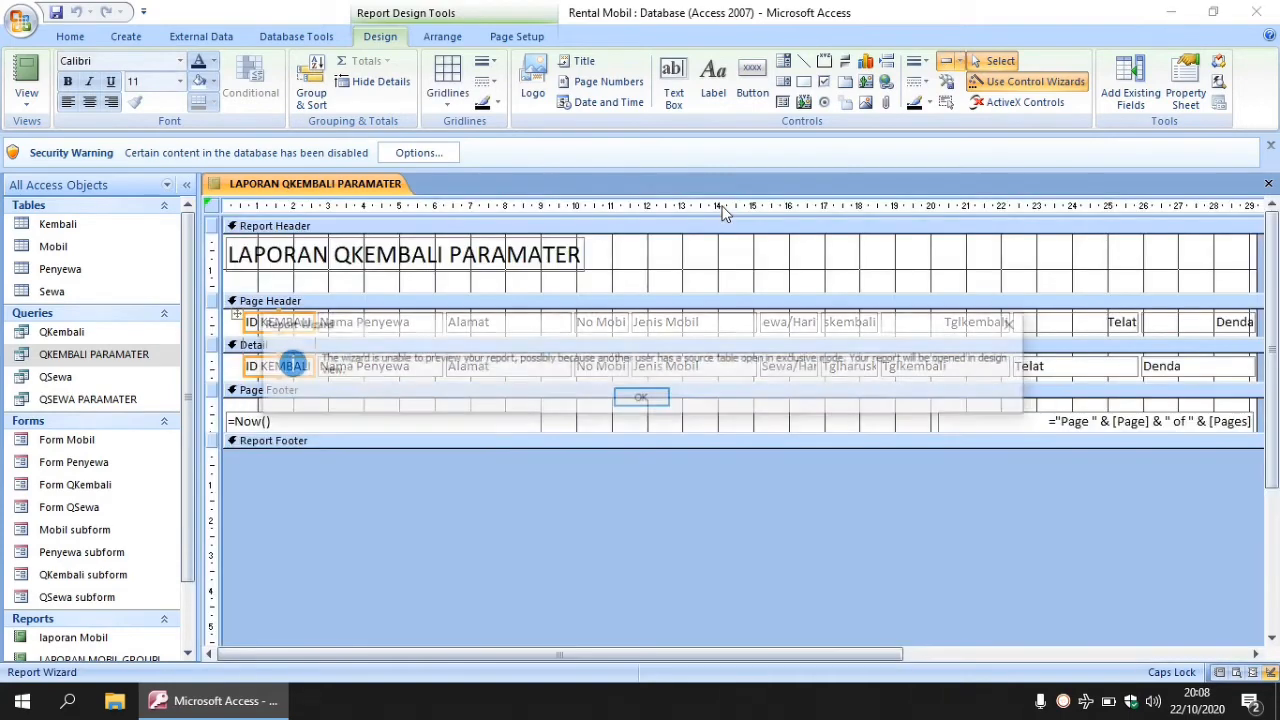
{"action": "left_click", "coordinate": [650, 399]}
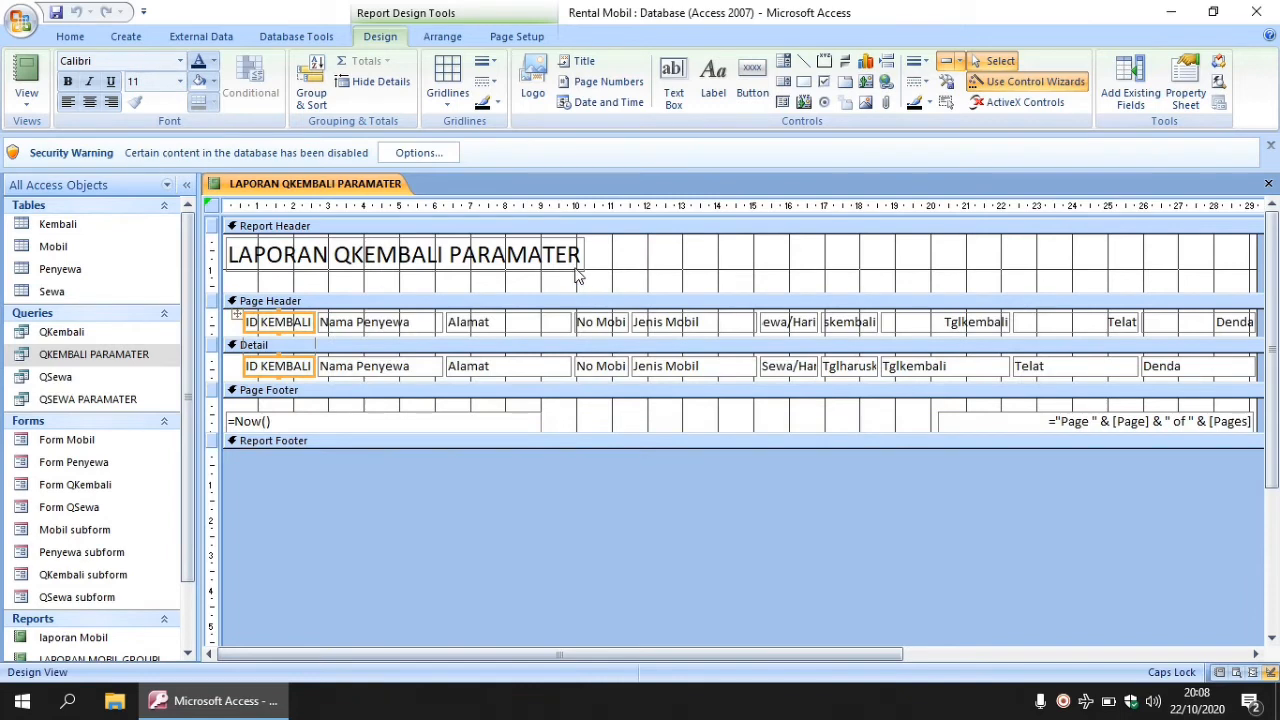
{"action": "left_click_drag", "start_coordinate": [591, 291], "coordinate": [592, 330]}
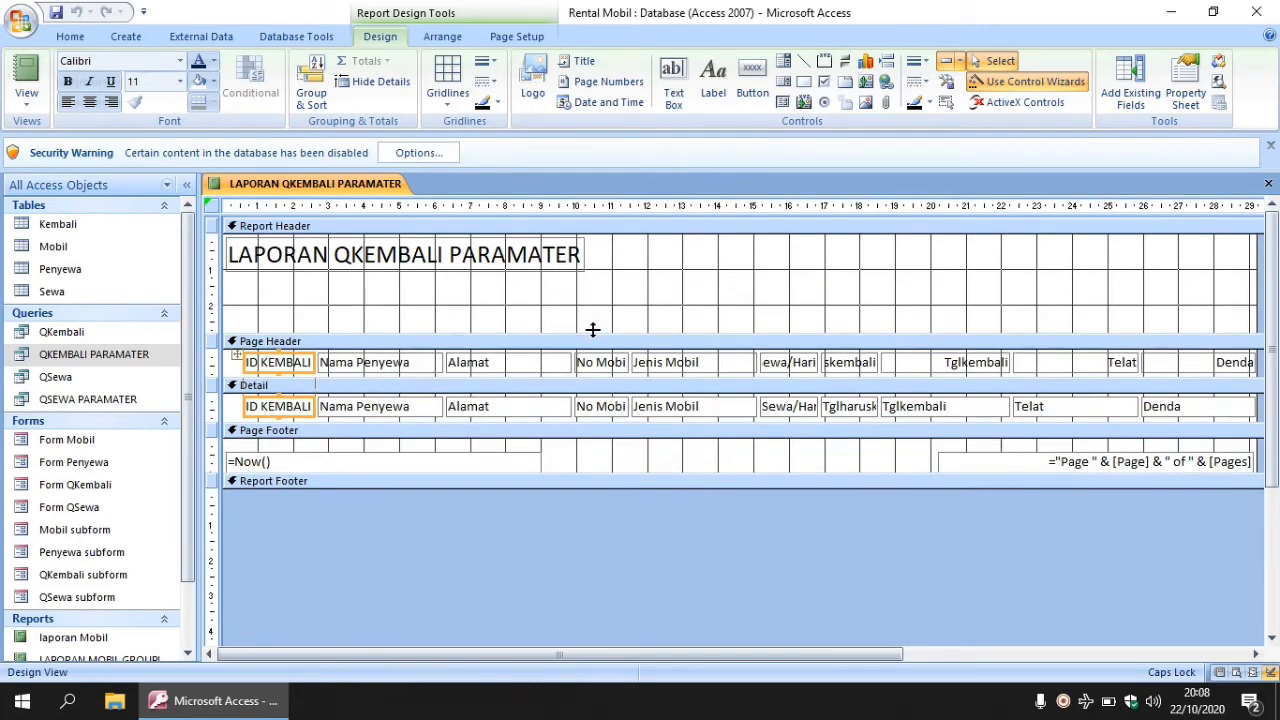
{"action": "left_click", "coordinate": [453, 266]}
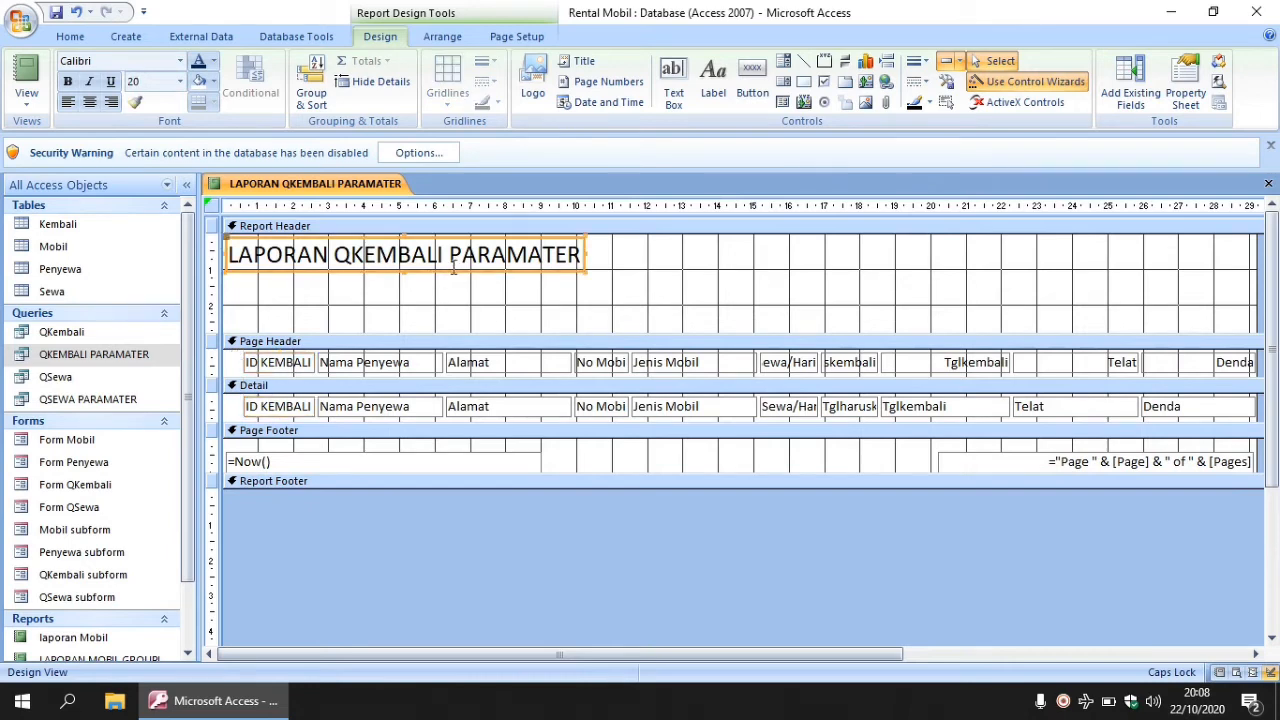
{"action": "key", "text": "Delete"}
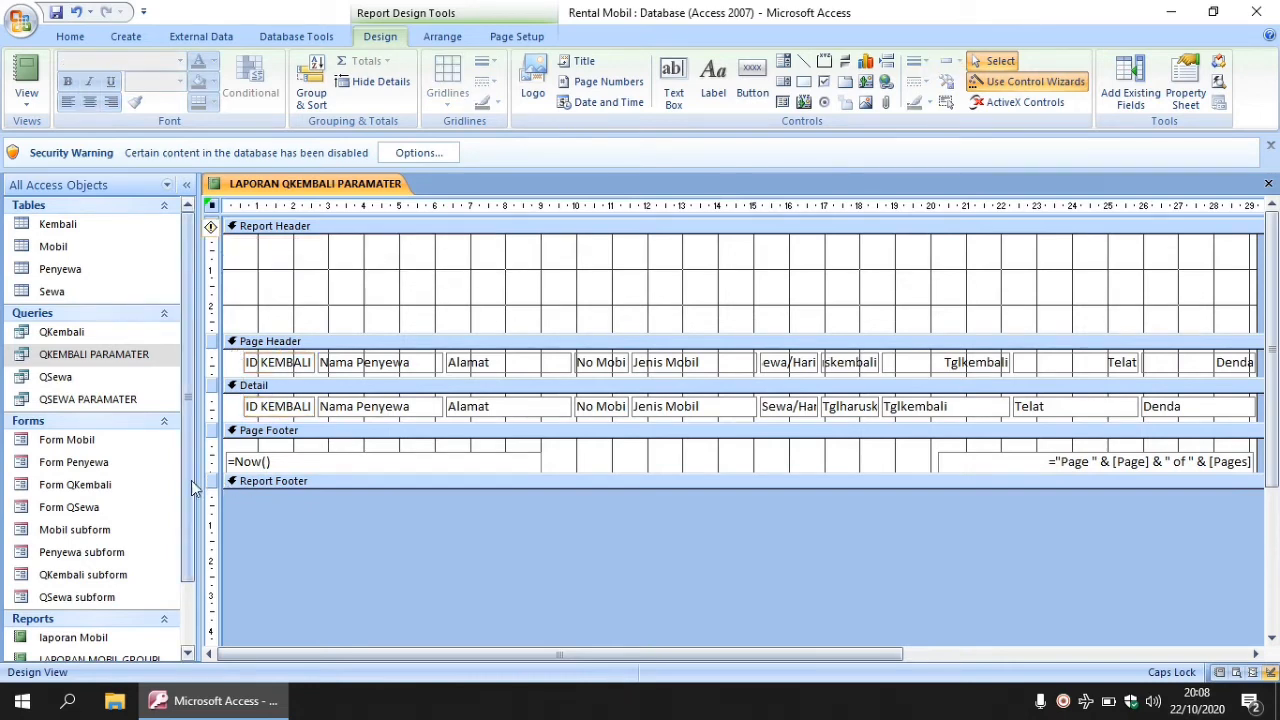
{"action": "left_click_drag", "start_coordinate": [191, 480], "coordinate": [189, 539]}
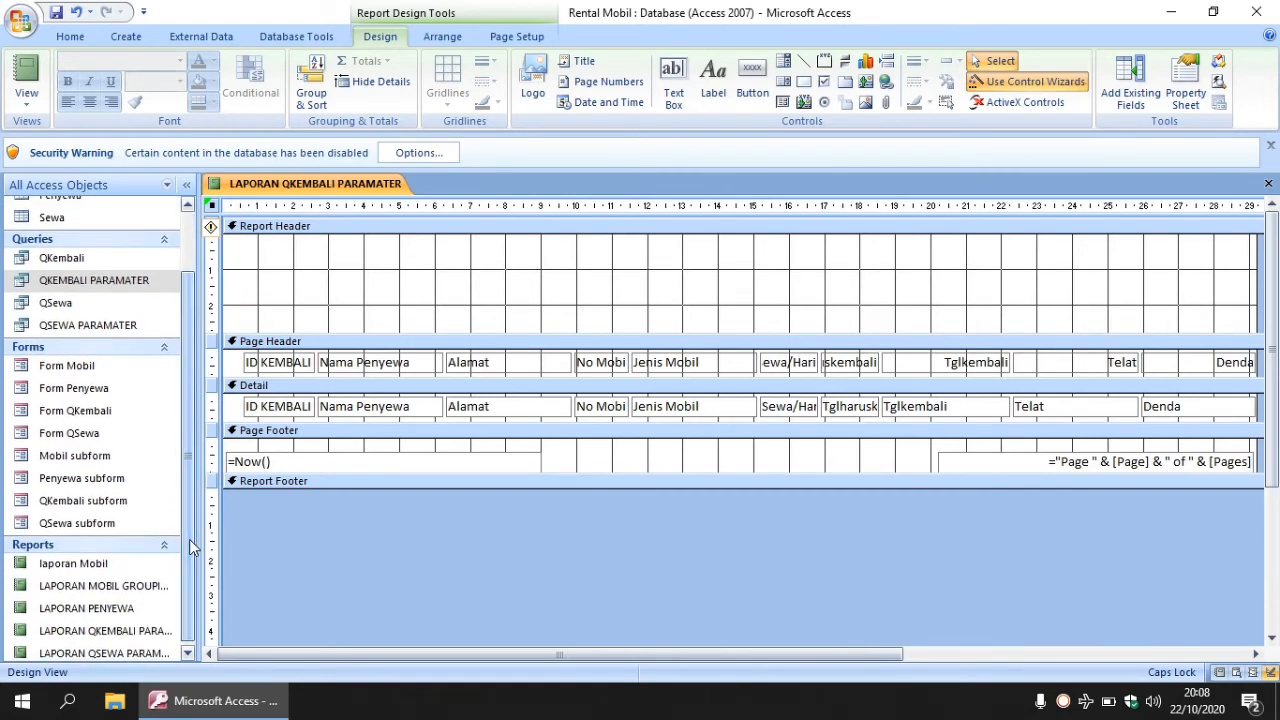
- Copy the car logo and header labels from LAPORAN QSEWA PARAMATER into the QKEMBALI Report Header
{"action": "right_click", "coordinate": [117, 655]}
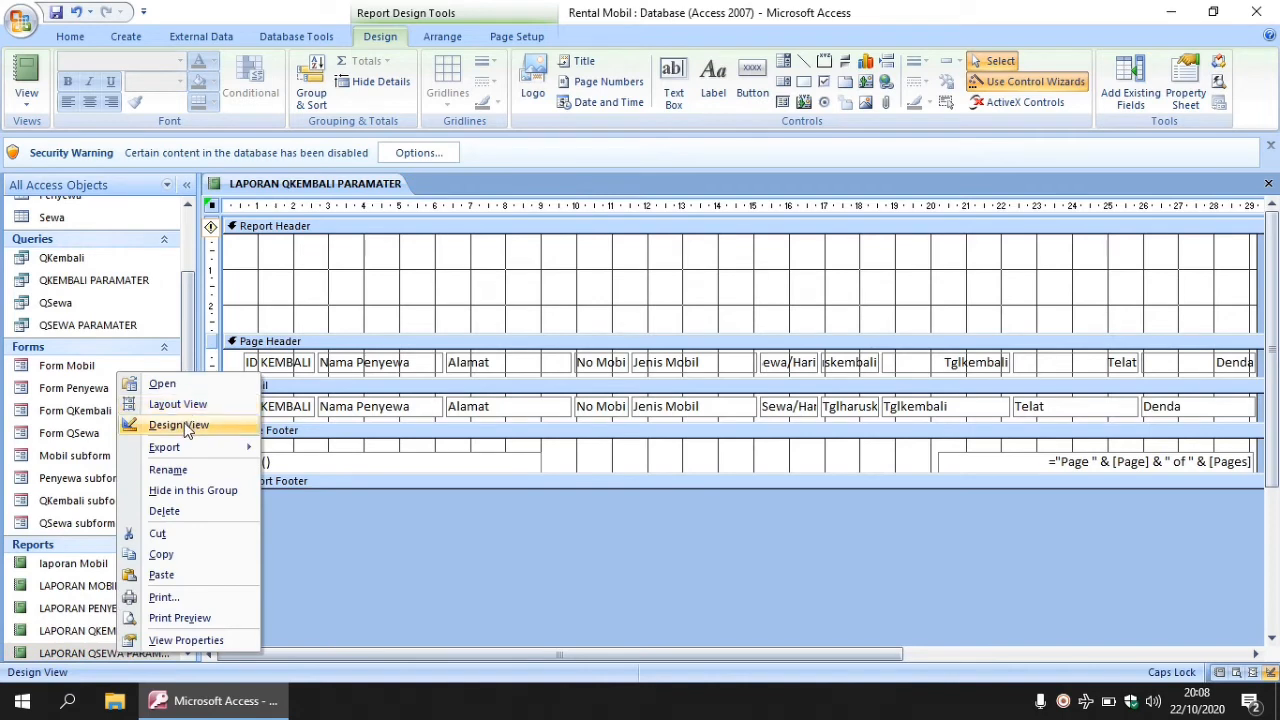
{"action": "left_click", "coordinate": [180, 425]}
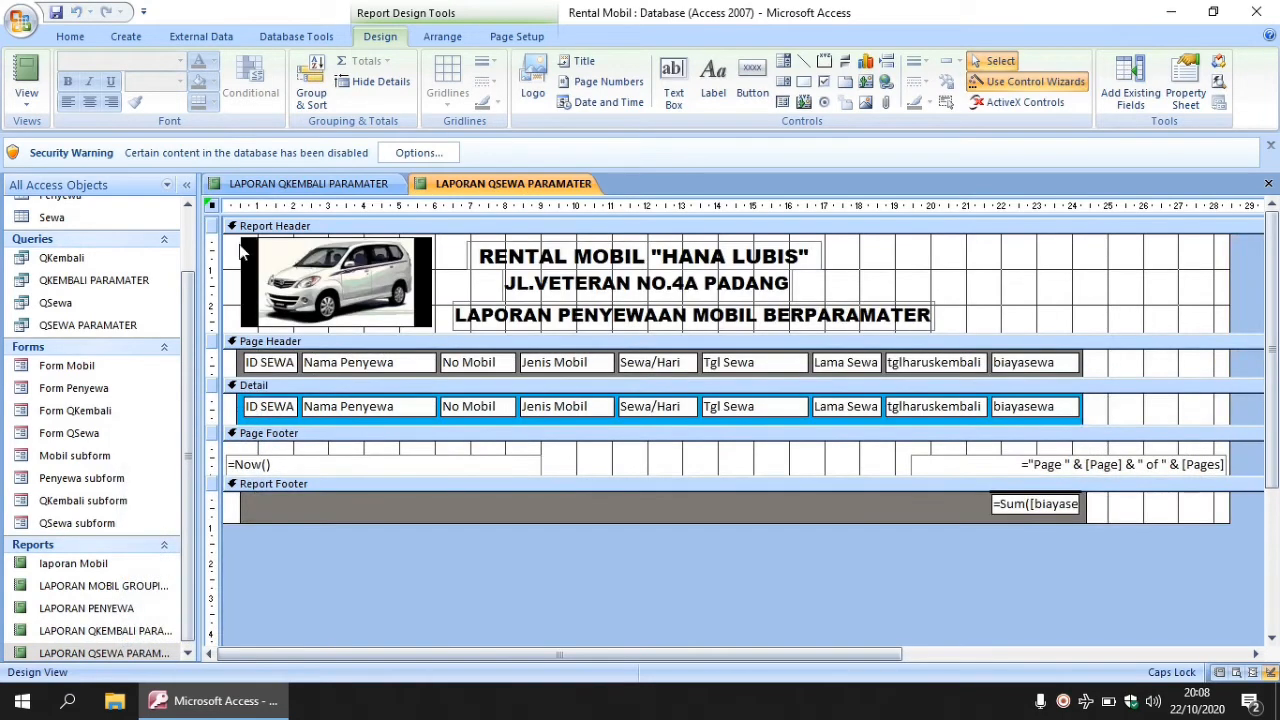
{"action": "left_click_drag", "start_coordinate": [230, 243], "coordinate": [963, 332]}
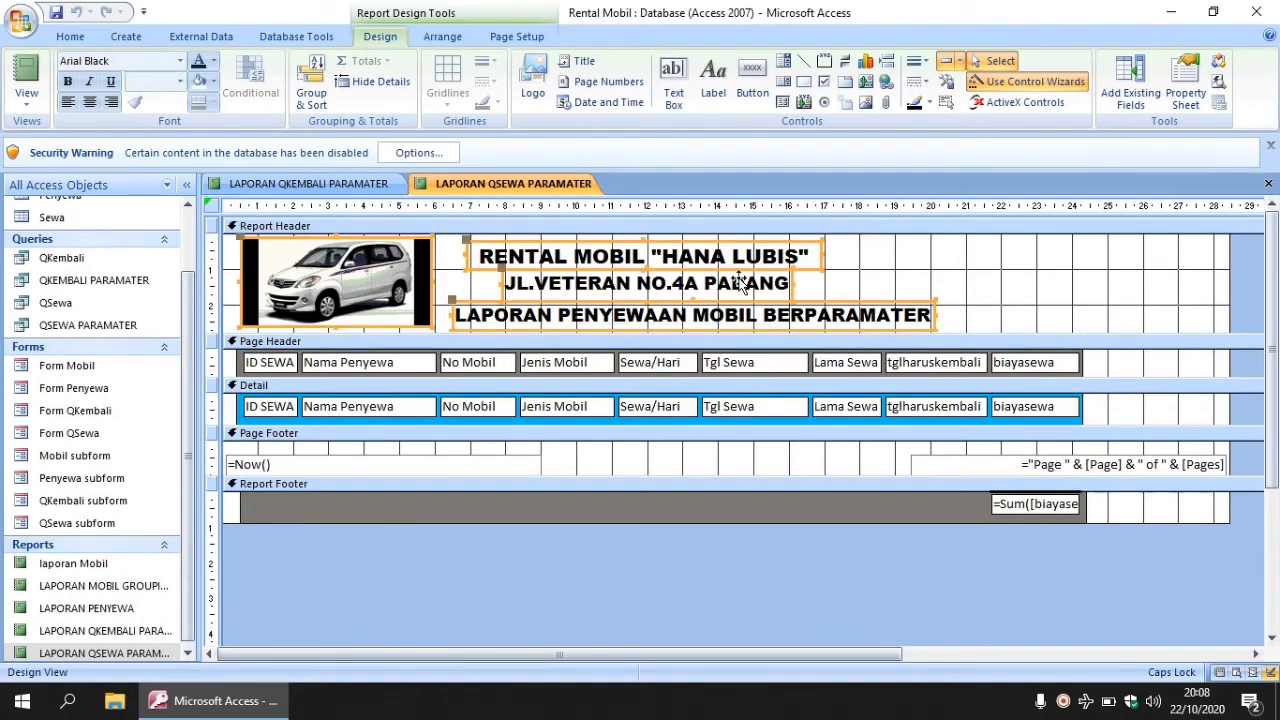
{"action": "left_click", "coordinate": [350, 188]}
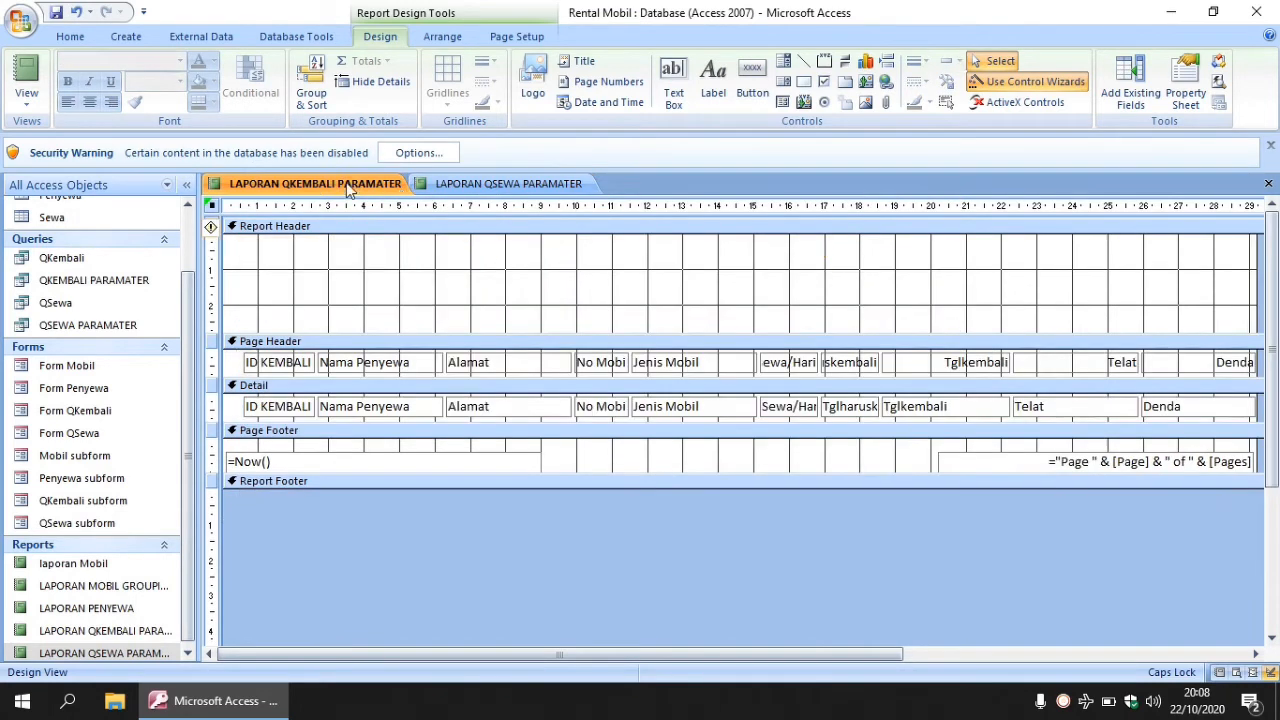
{"action": "left_click", "coordinate": [548, 279]}
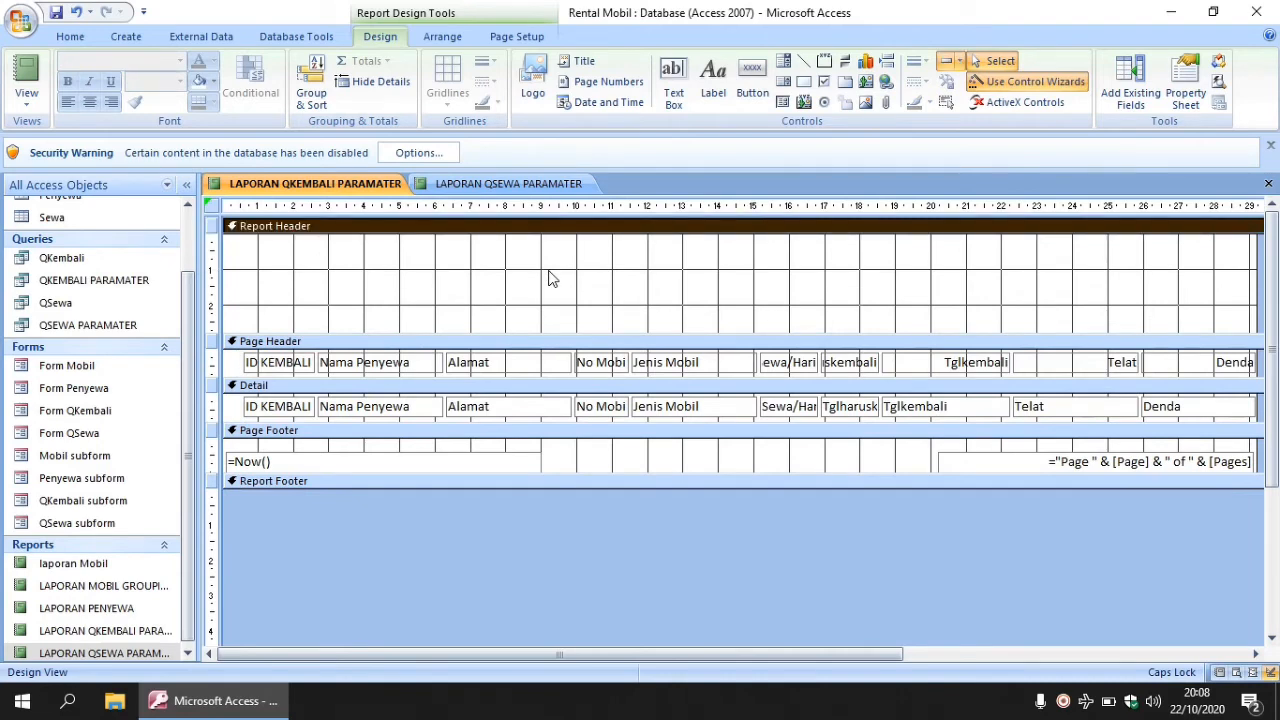
{"action": "key", "text": "ctrl+v"}
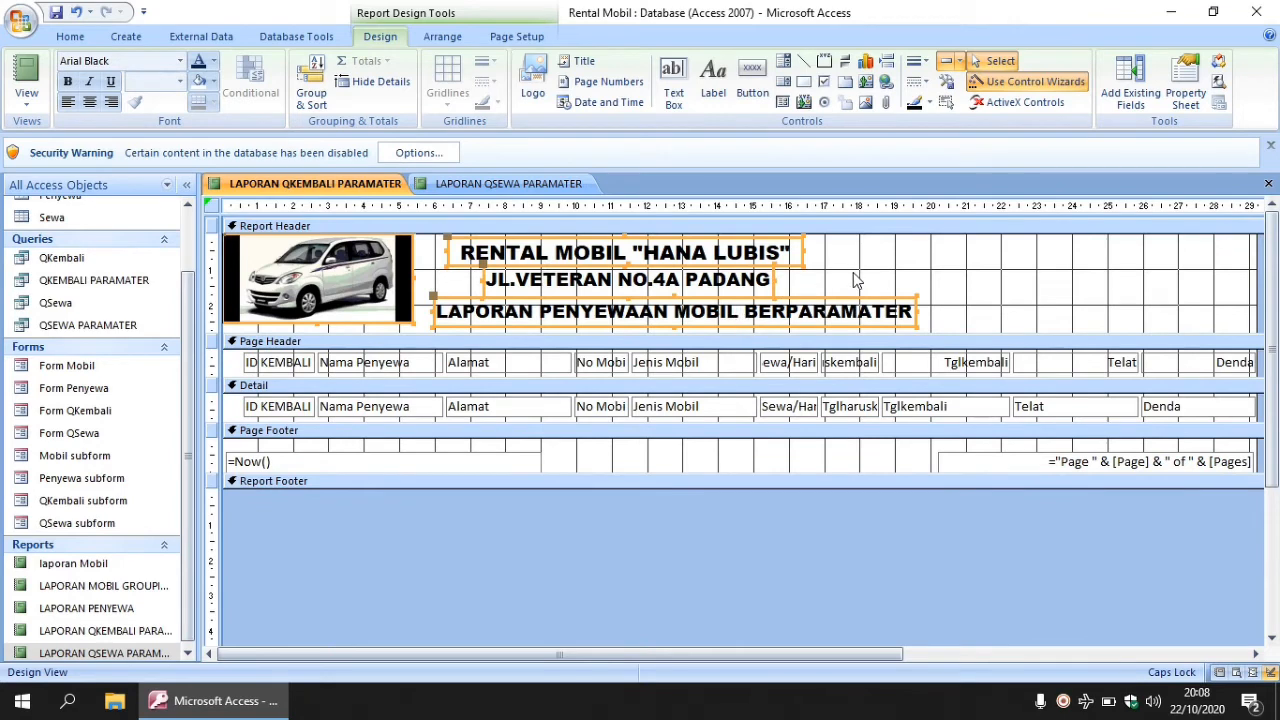
- Change the header title to 'LAPORAN PENGEMBALIAN MOBIL BERPARAMATER'
{"action": "left_click", "coordinate": [585, 311]}
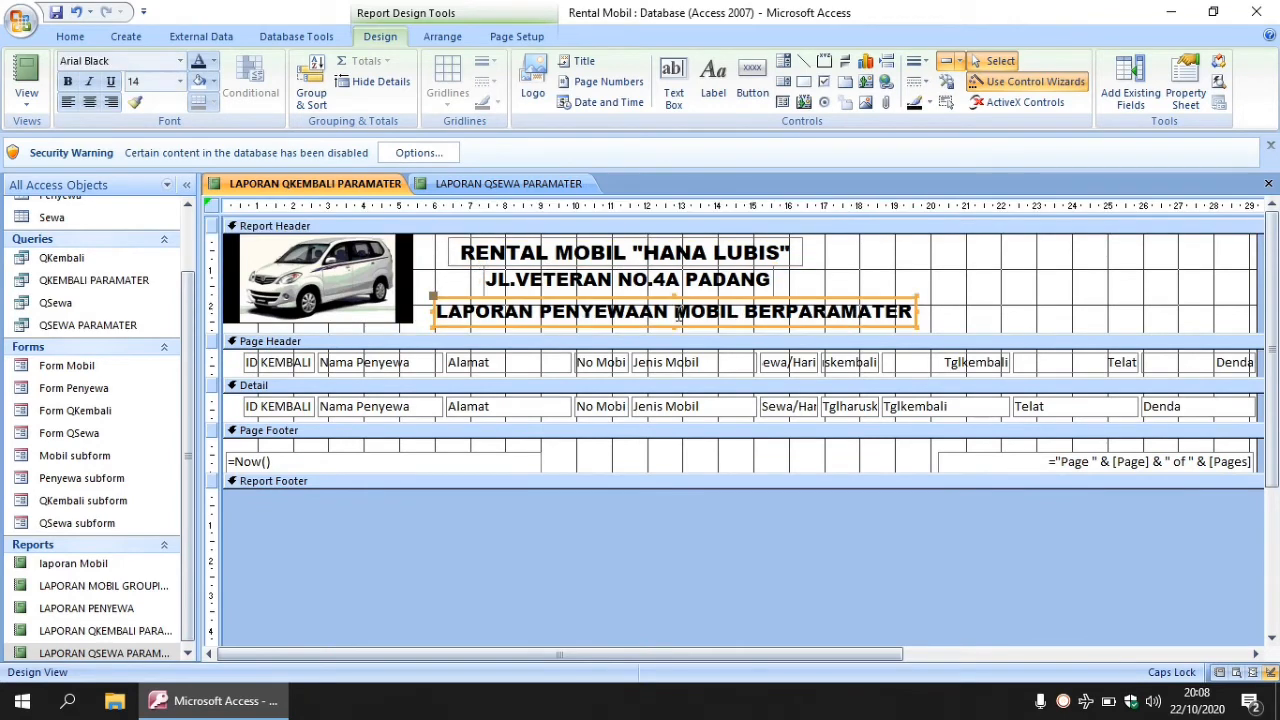
{"action": "left_click_drag", "start_coordinate": [670, 313], "coordinate": [543, 311]}
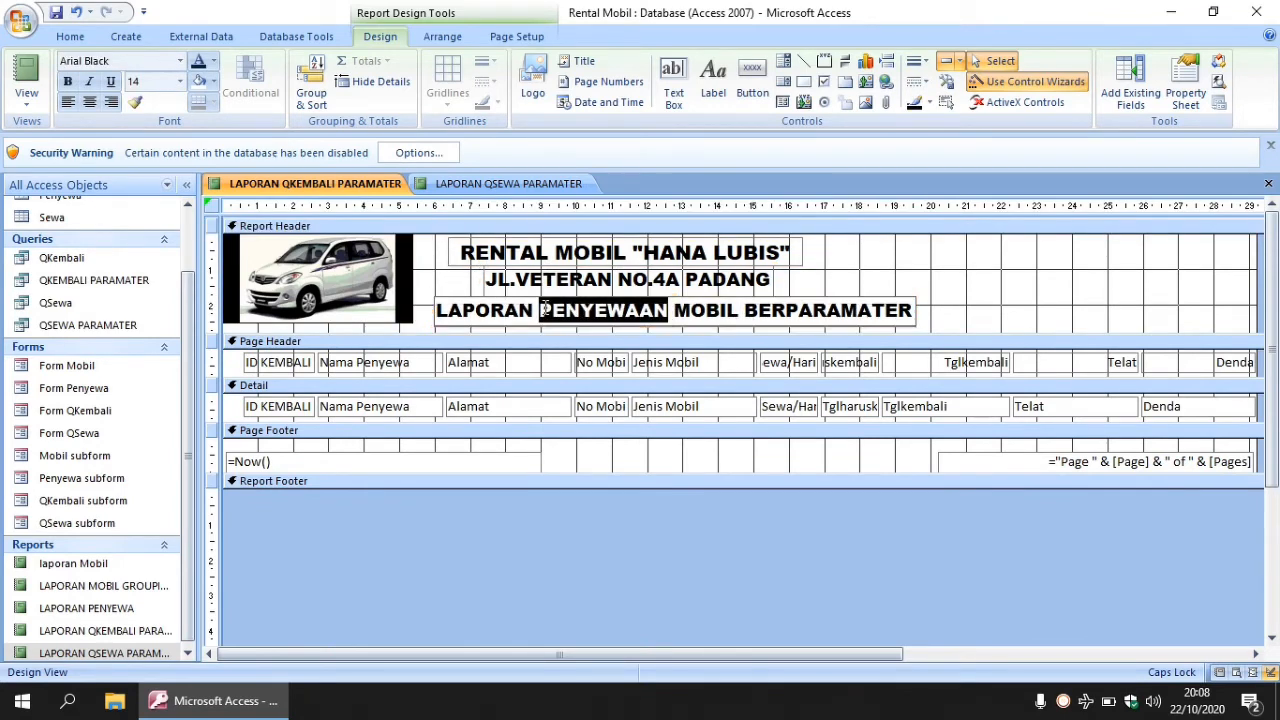
{"action": "type", "text": "ENGEMBALI"}
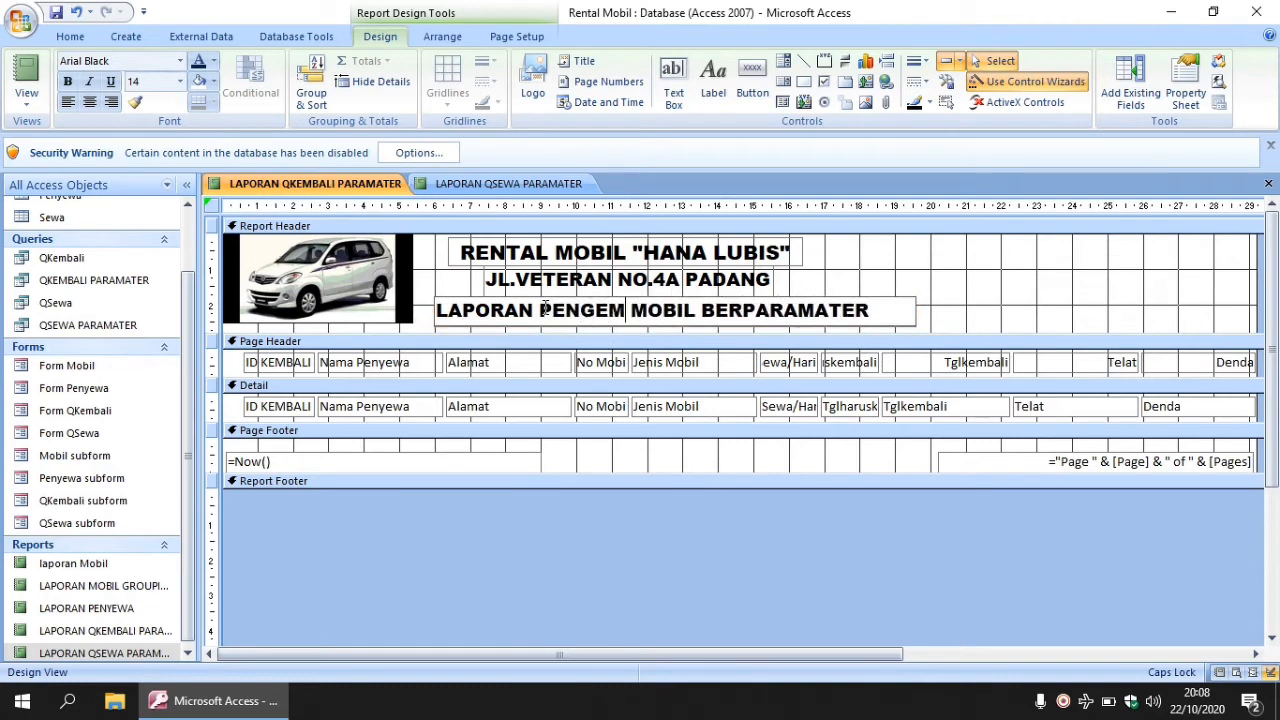
{"action": "type", "text": "AN"}
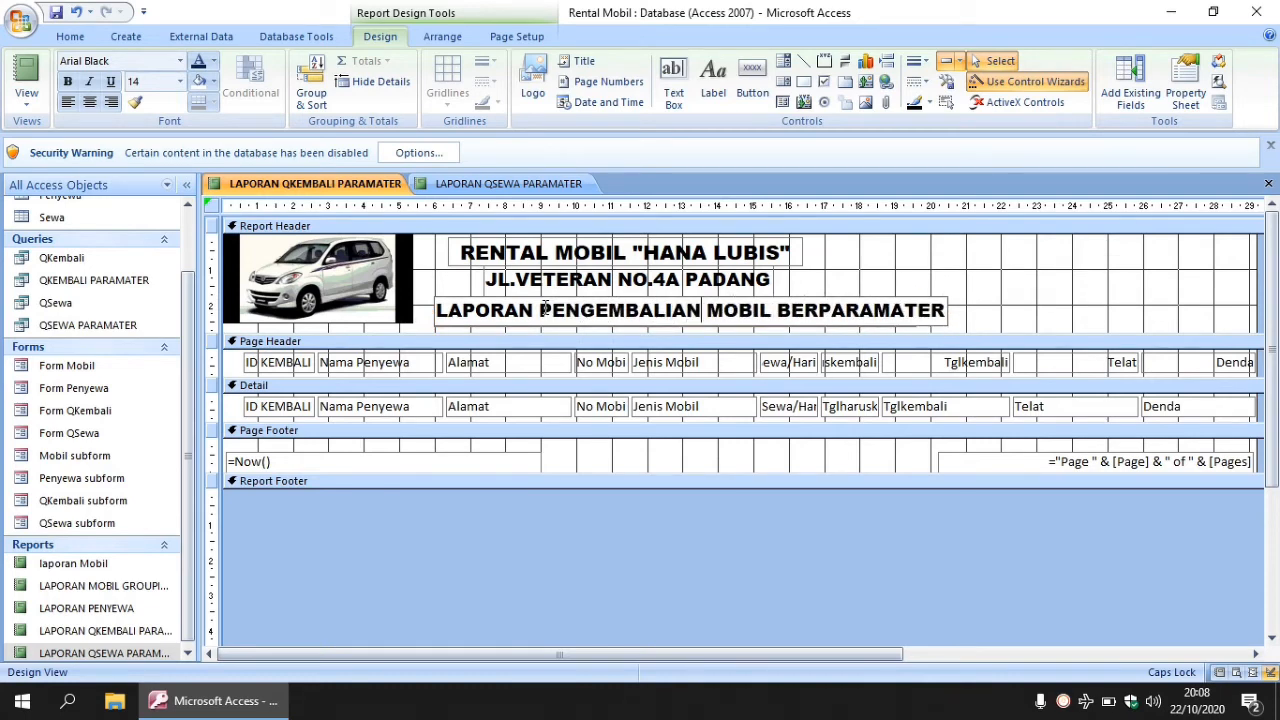
{"action": "left_click", "coordinate": [933, 291]}
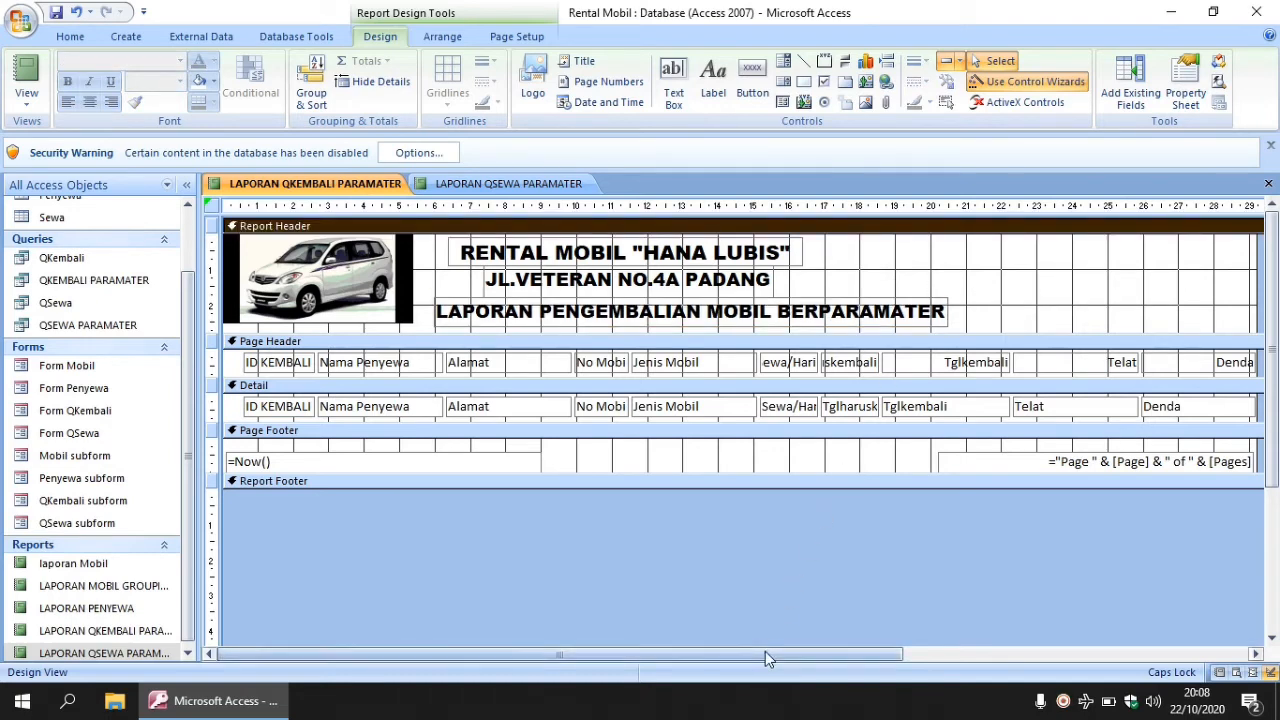
- Widen the report design slightly to the right
{"action": "left_click_drag", "start_coordinate": [765, 650], "coordinate": [881, 652]}
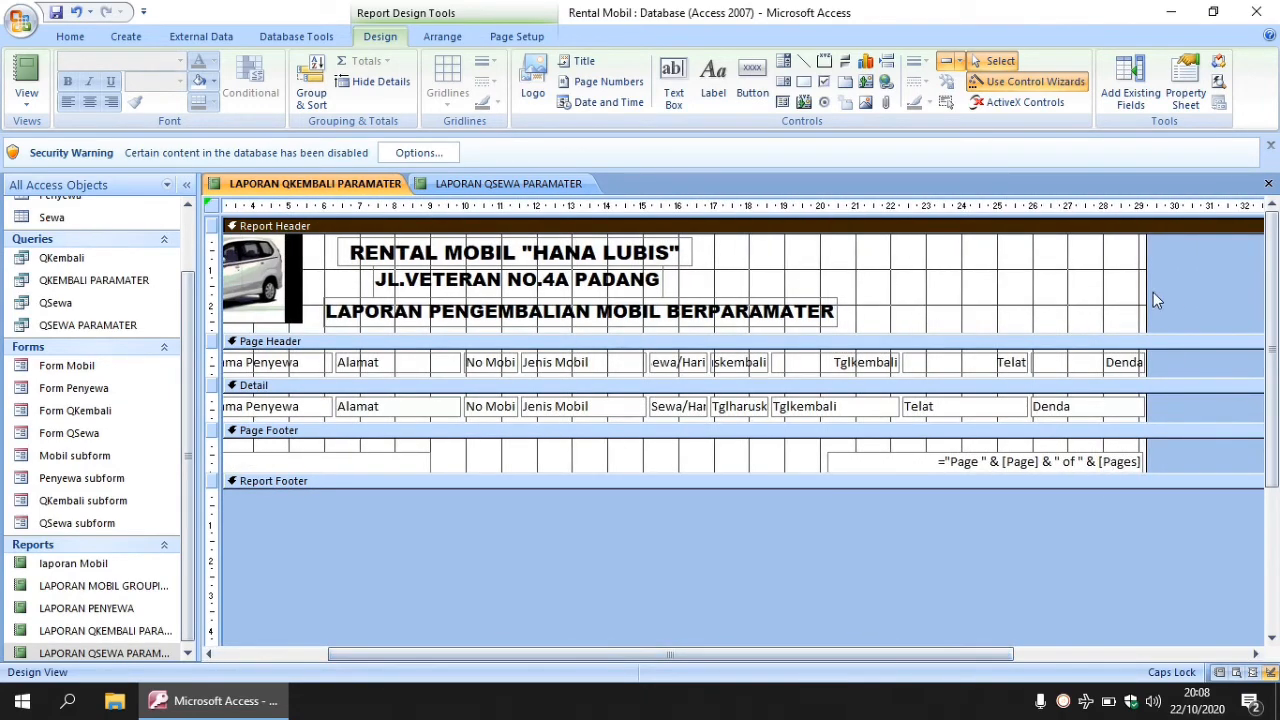
{"action": "left_click_drag", "start_coordinate": [1147, 298], "coordinate": [1203, 304]}
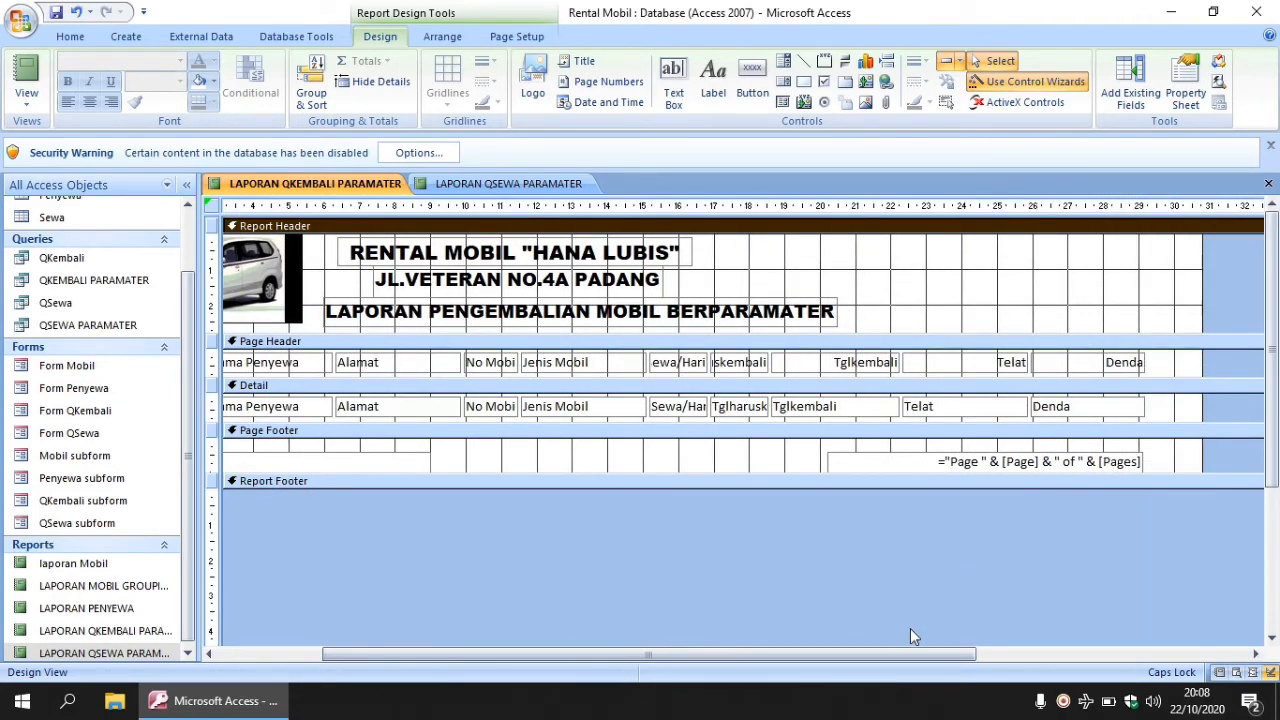
{"action": "left_click_drag", "start_coordinate": [894, 654], "coordinate": [612, 623]}
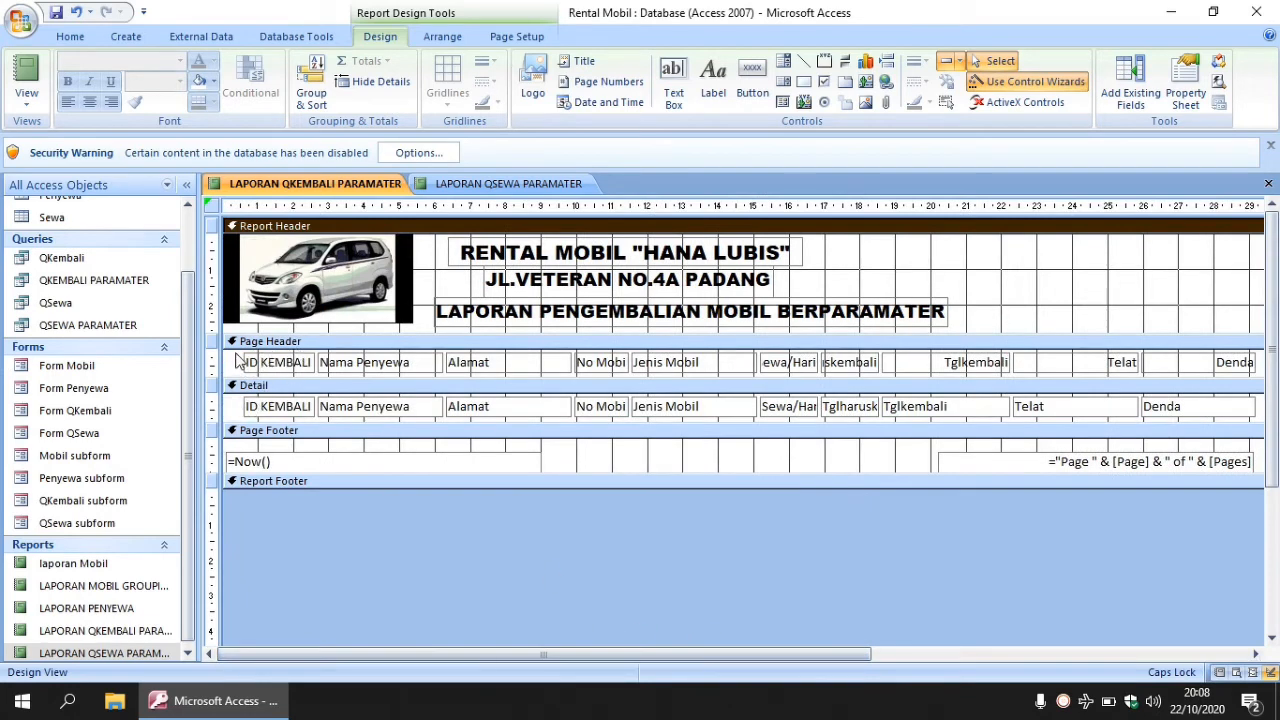
- Give the column labels and Detail text boxes a dark border outline, then shorten the Detail section
{"action": "left_click_drag", "start_coordinate": [237, 358], "coordinate": [1251, 420]}
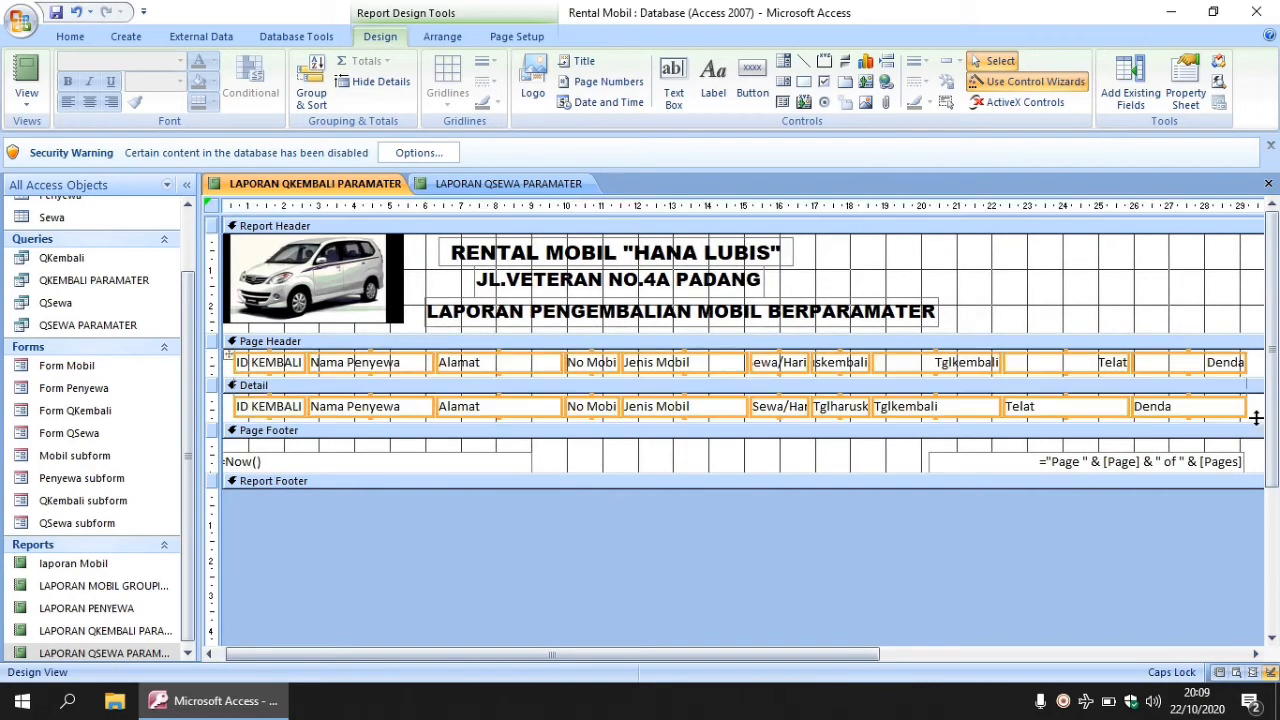
{"action": "left_click", "coordinate": [920, 82]}
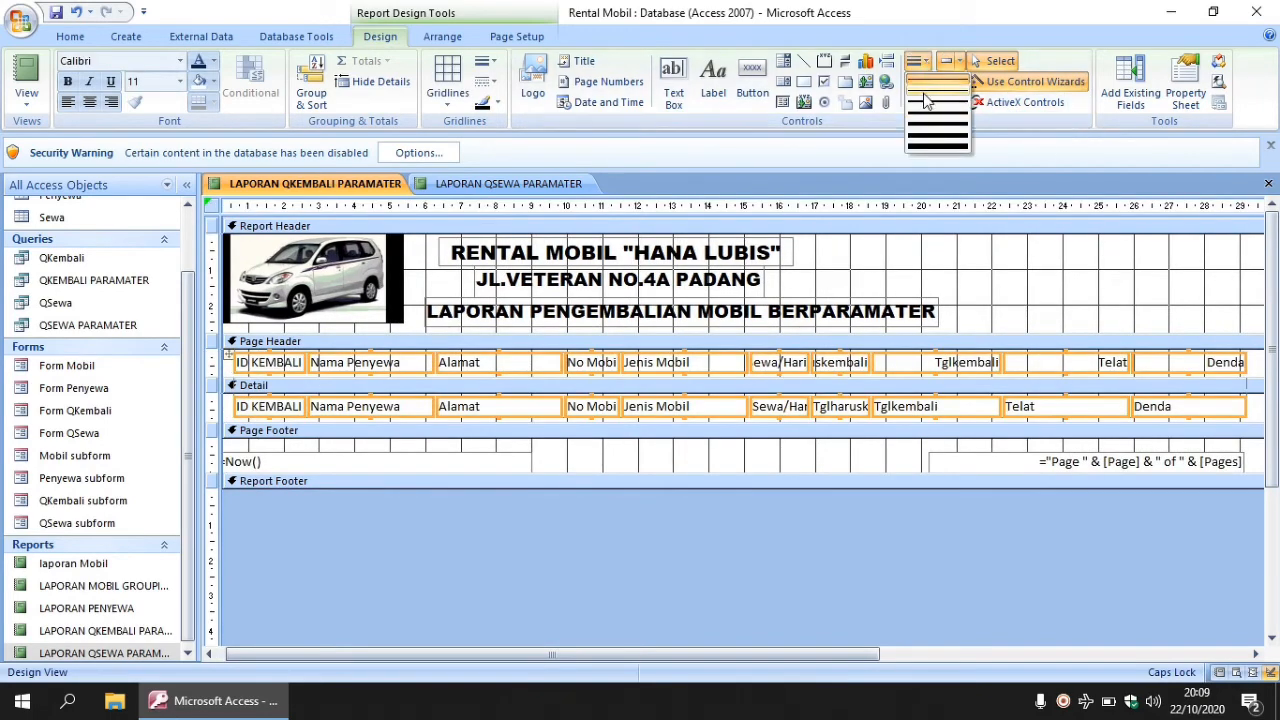
{"action": "left_click", "coordinate": [925, 97]}
{"action": "left_click", "coordinate": [927, 101]}
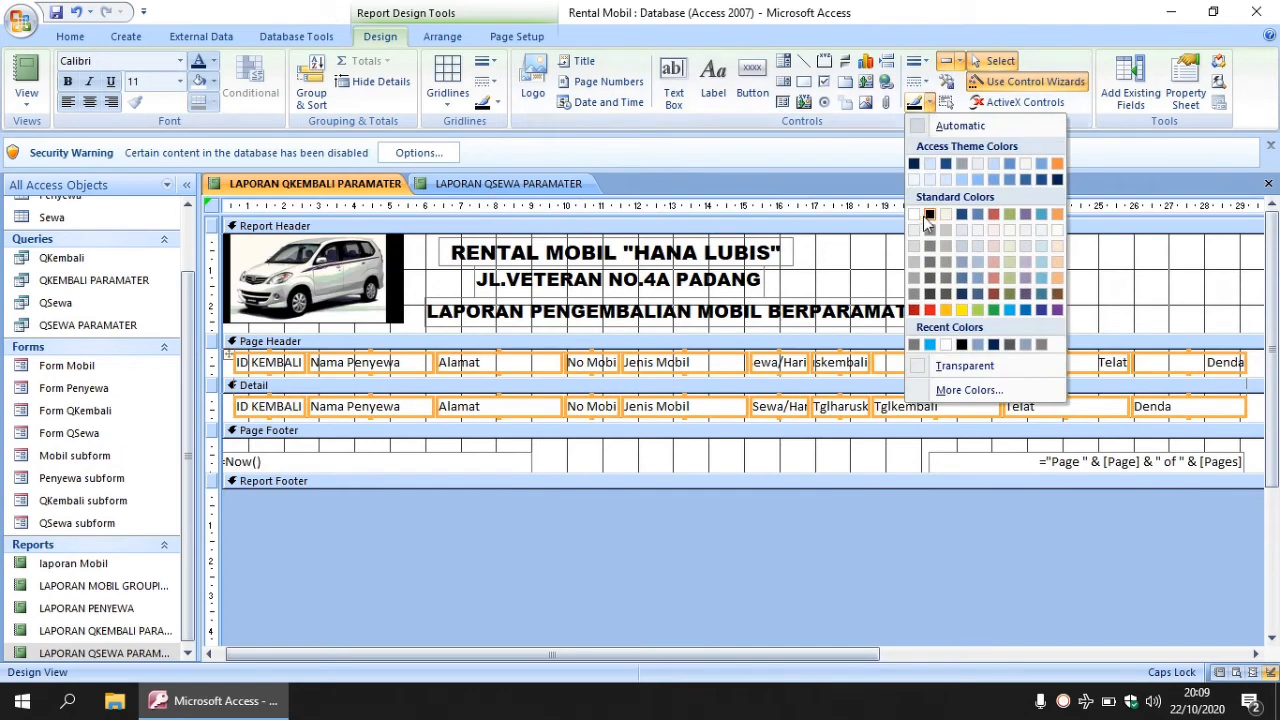
{"action": "left_click", "coordinate": [929, 213]}
{"action": "left_click", "coordinate": [743, 422]}
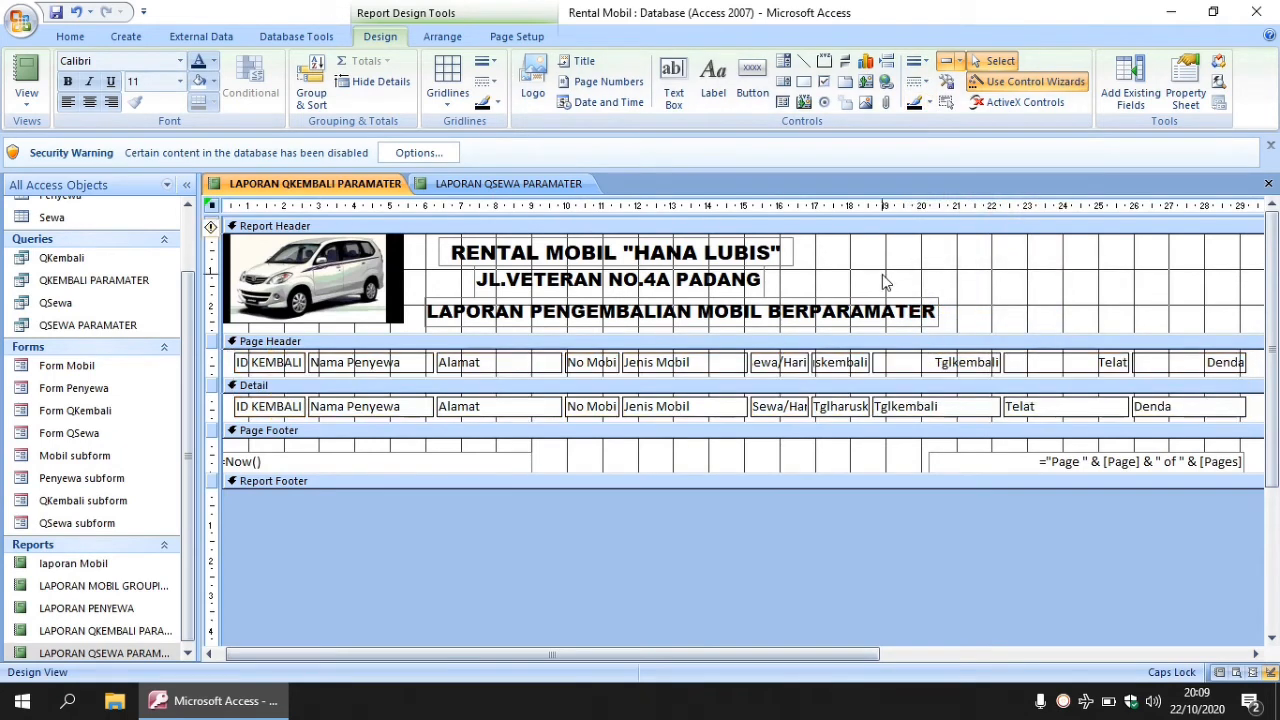
{"action": "left_click_drag", "start_coordinate": [743, 423], "coordinate": [743, 418]}
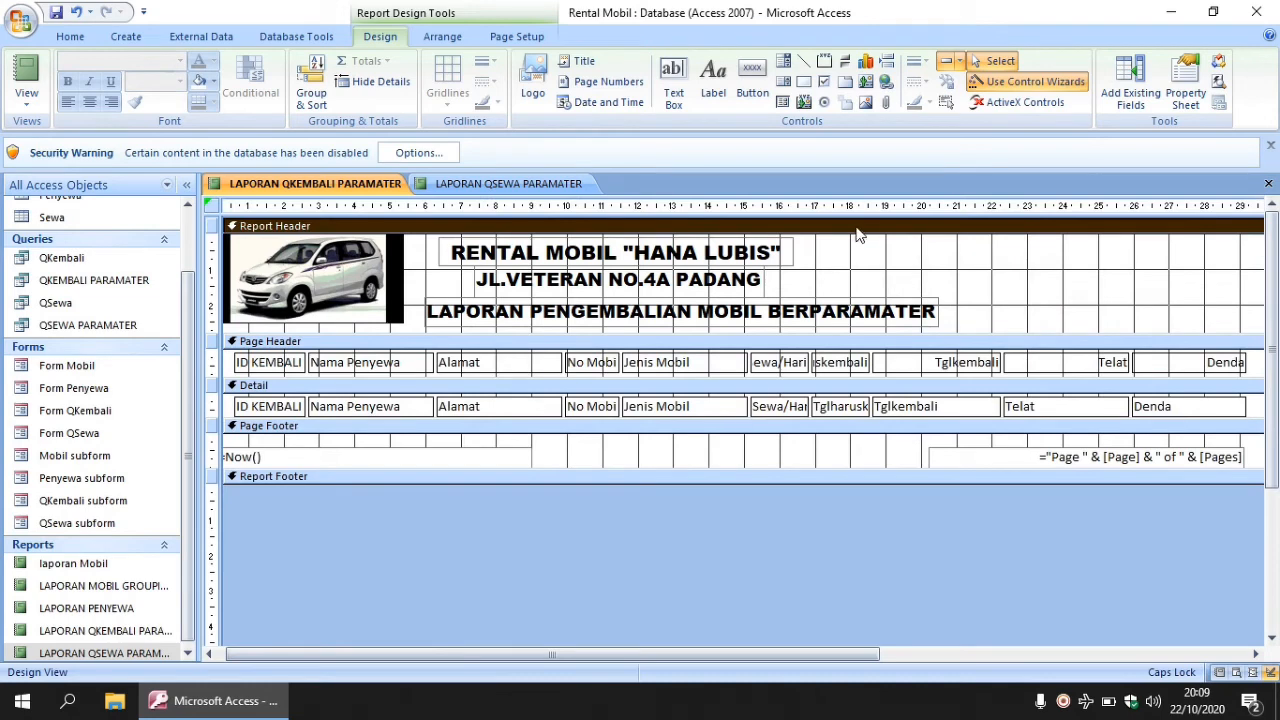
- Draw a rectangle across the Page Header, send it to the back, and fill it grey
{"action": "left_click", "coordinate": [803, 81]}
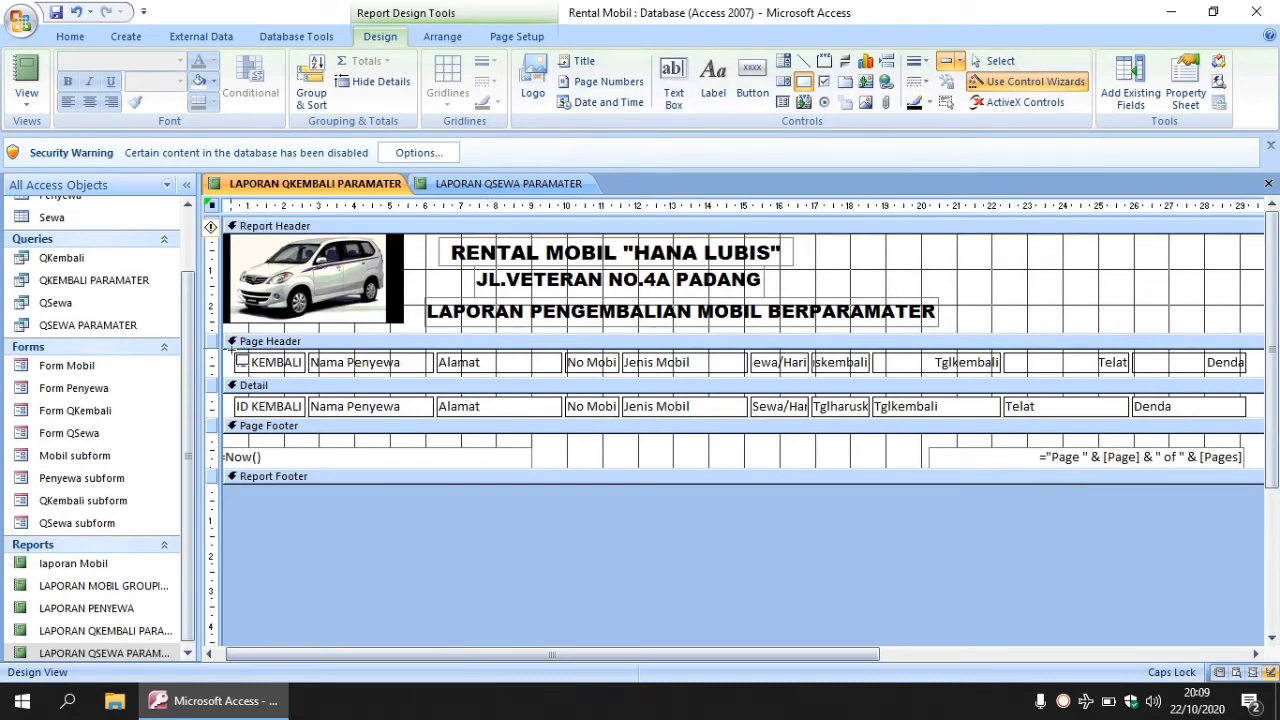
{"action": "mouse_move", "coordinate": [232, 356]}
{"action": "left_mouse_down"}
{"action": "mouse_move", "coordinate": [375, 378]}
{"action": "mouse_move", "coordinate": [1130, 404]}
{"action": "mouse_move", "coordinate": [1262, 393]}
{"action": "mouse_move", "coordinate": [1253, 377]}
{"action": "left_mouse_up"}
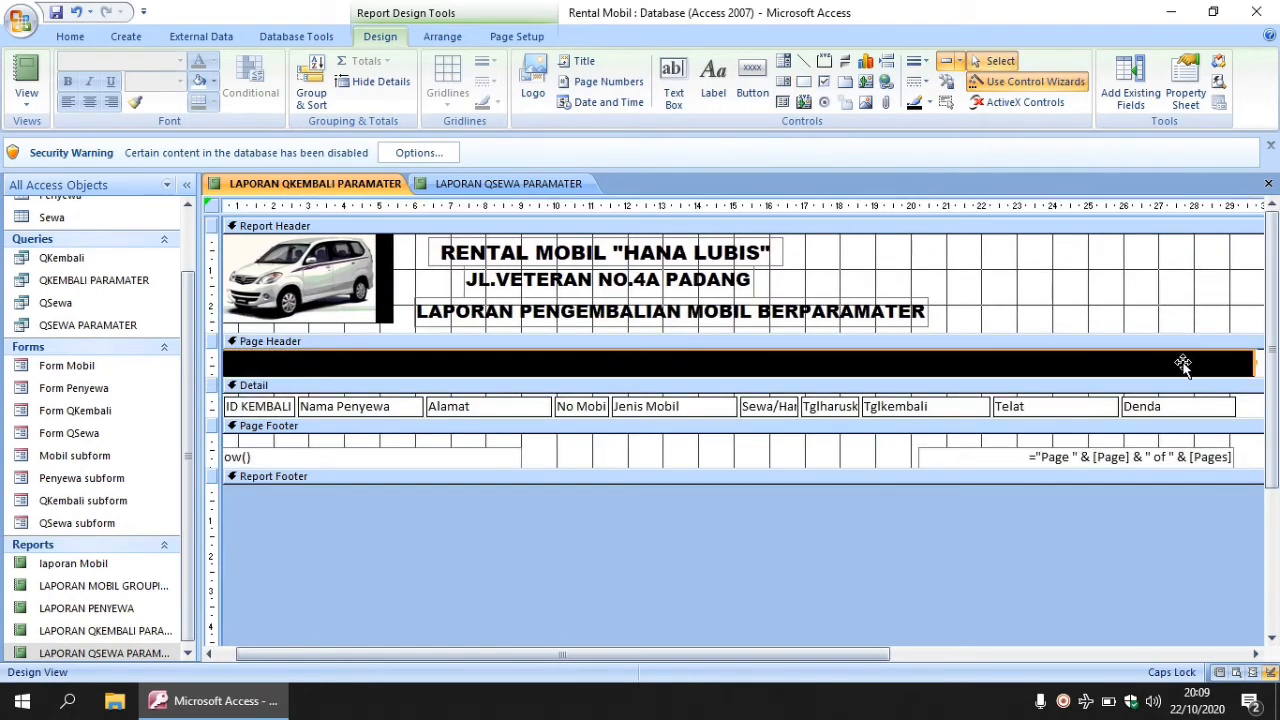
{"action": "right_click", "coordinate": [1102, 365]}
{"action": "mouse_move", "coordinate": [1154, 537]}
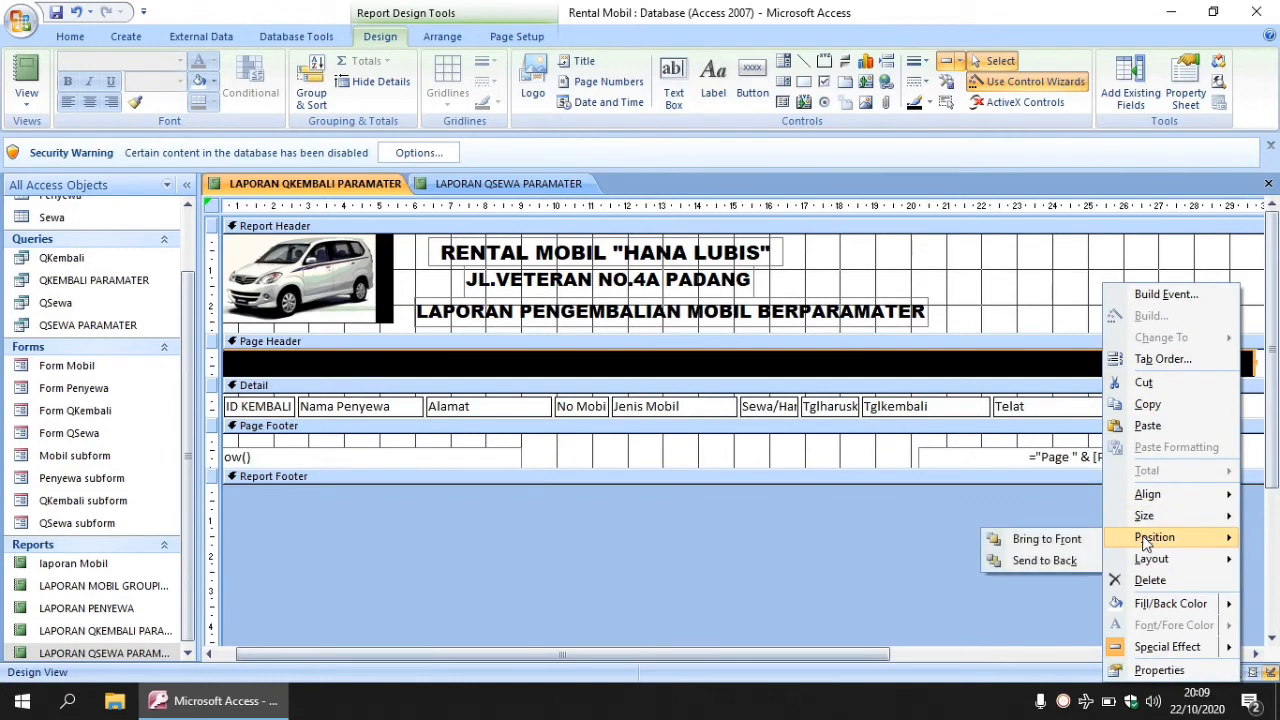
{"action": "left_click", "coordinate": [1048, 561]}
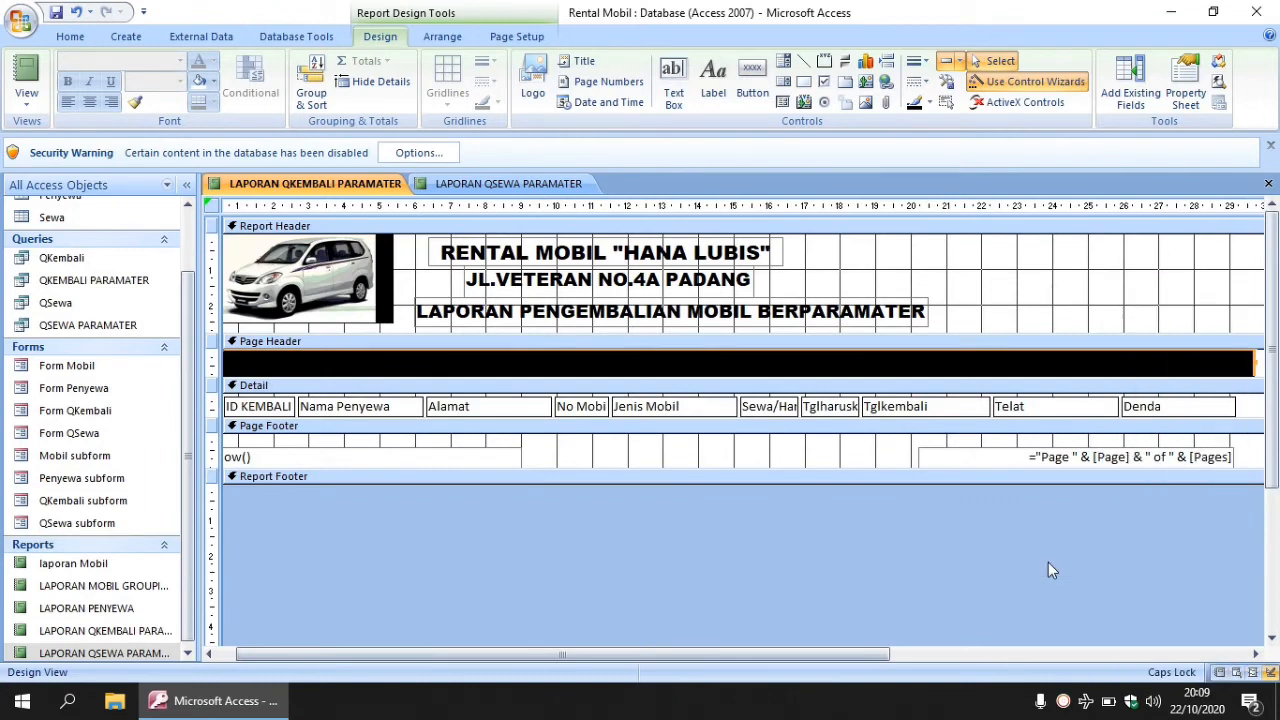
{"action": "left_click", "coordinate": [1188, 92]}
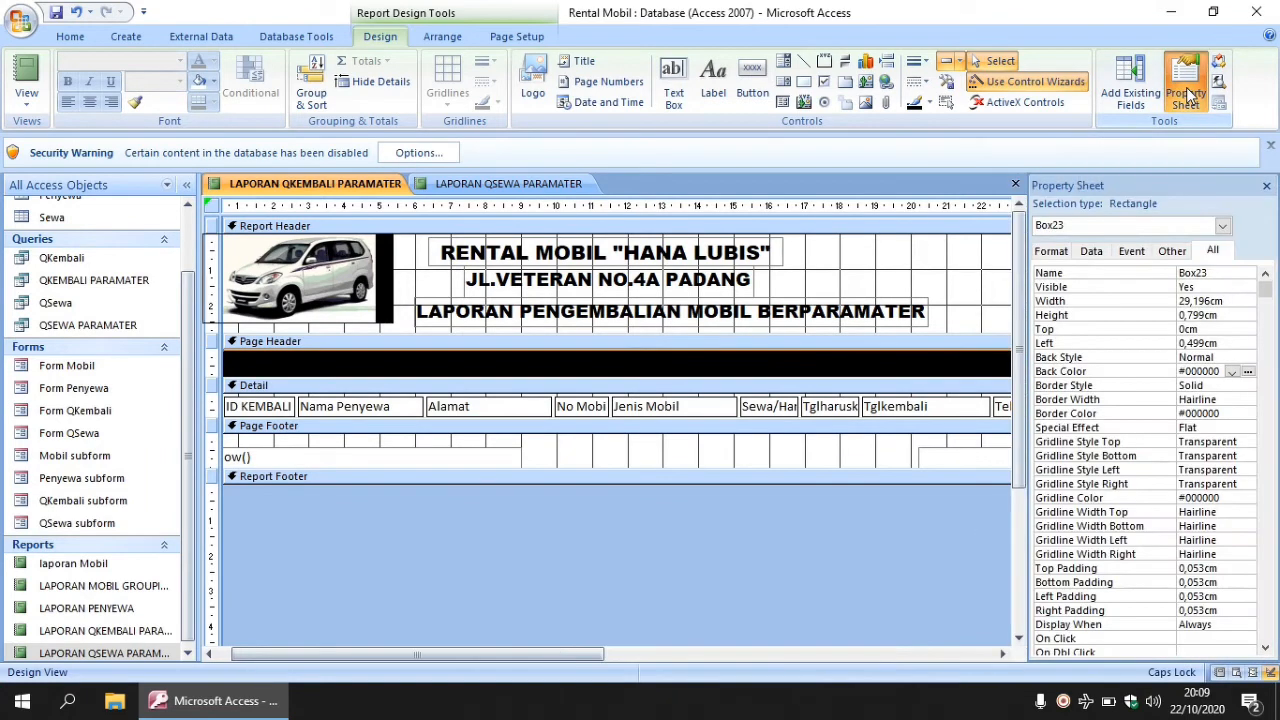
{"action": "left_click", "coordinate": [1248, 371]}
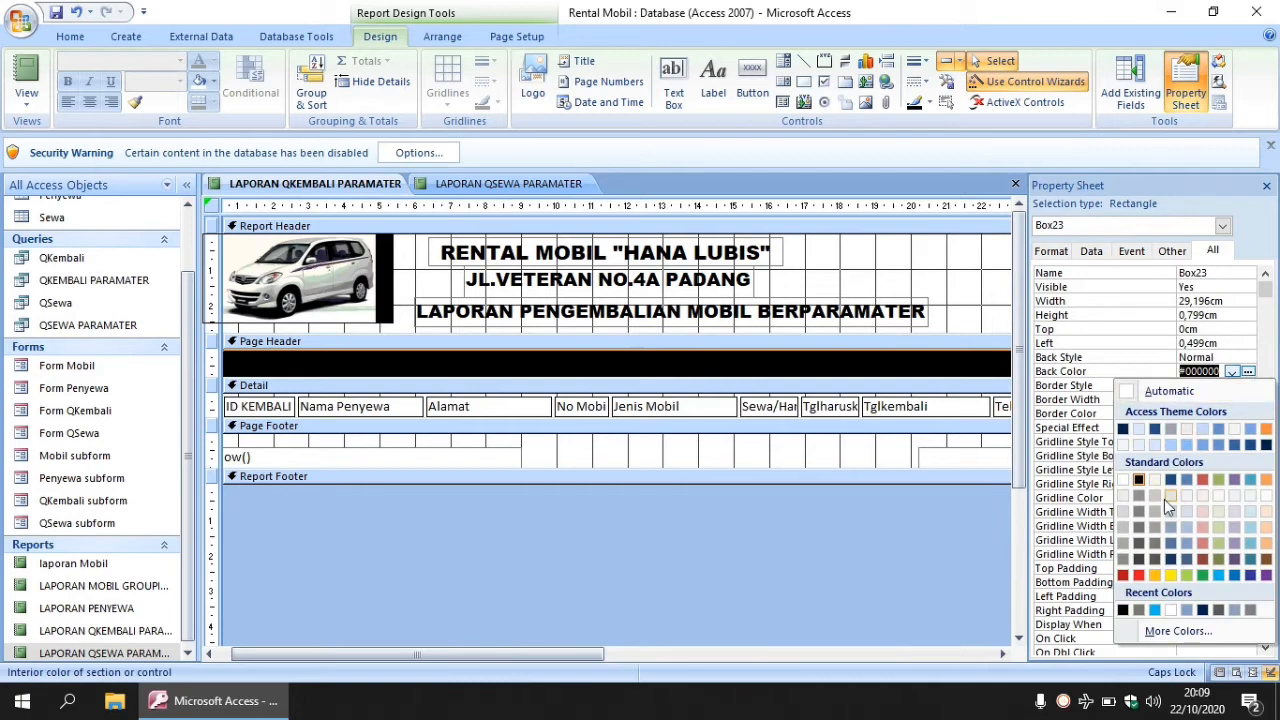
{"action": "left_click", "coordinate": [1155, 542]}
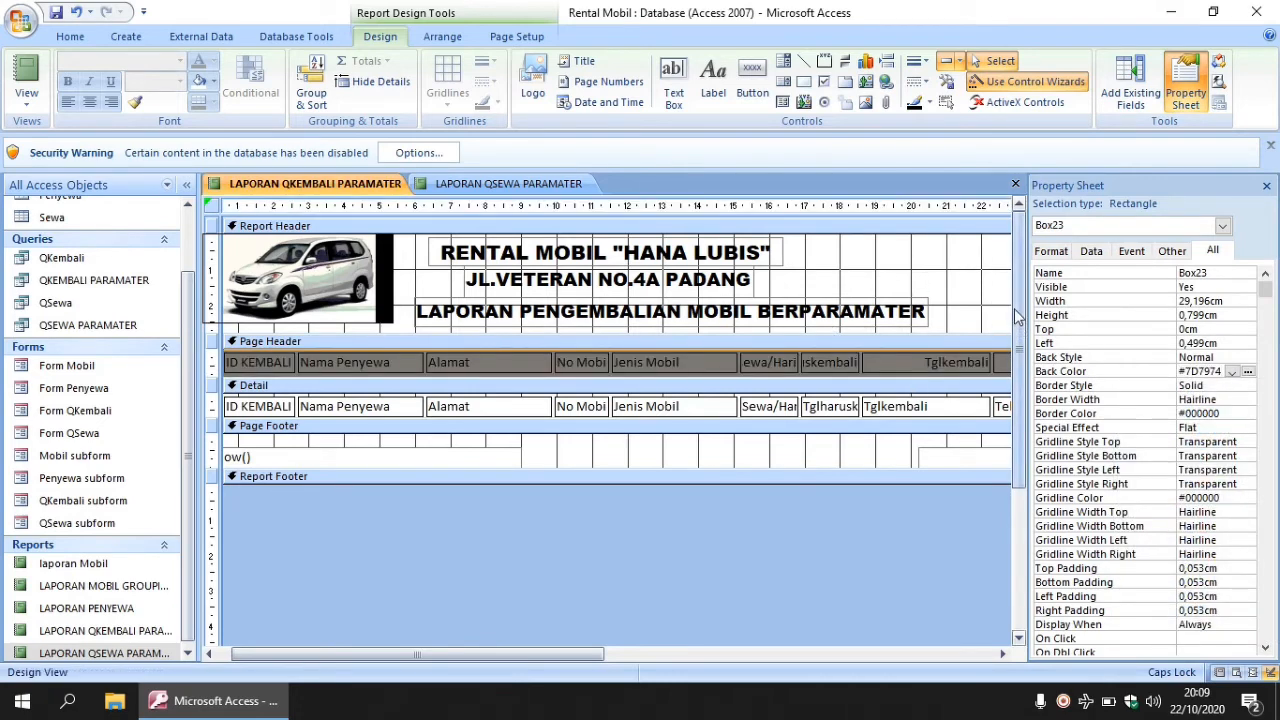
- Remove the grey fill from all column headings, ID KEMBALI through Denda, leaving them white
{"action": "left_click_drag", "start_coordinate": [1027, 325], "coordinate": [1125, 325]}
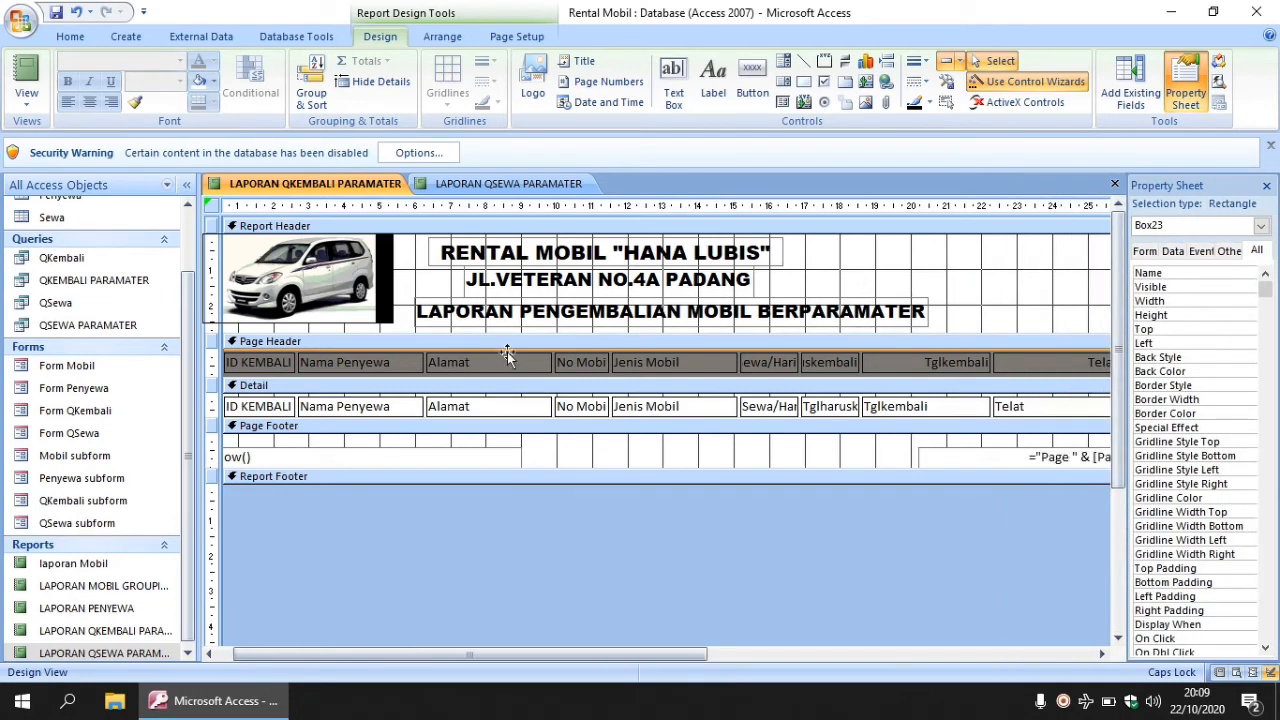
{"action": "left_click", "coordinate": [862, 278]}
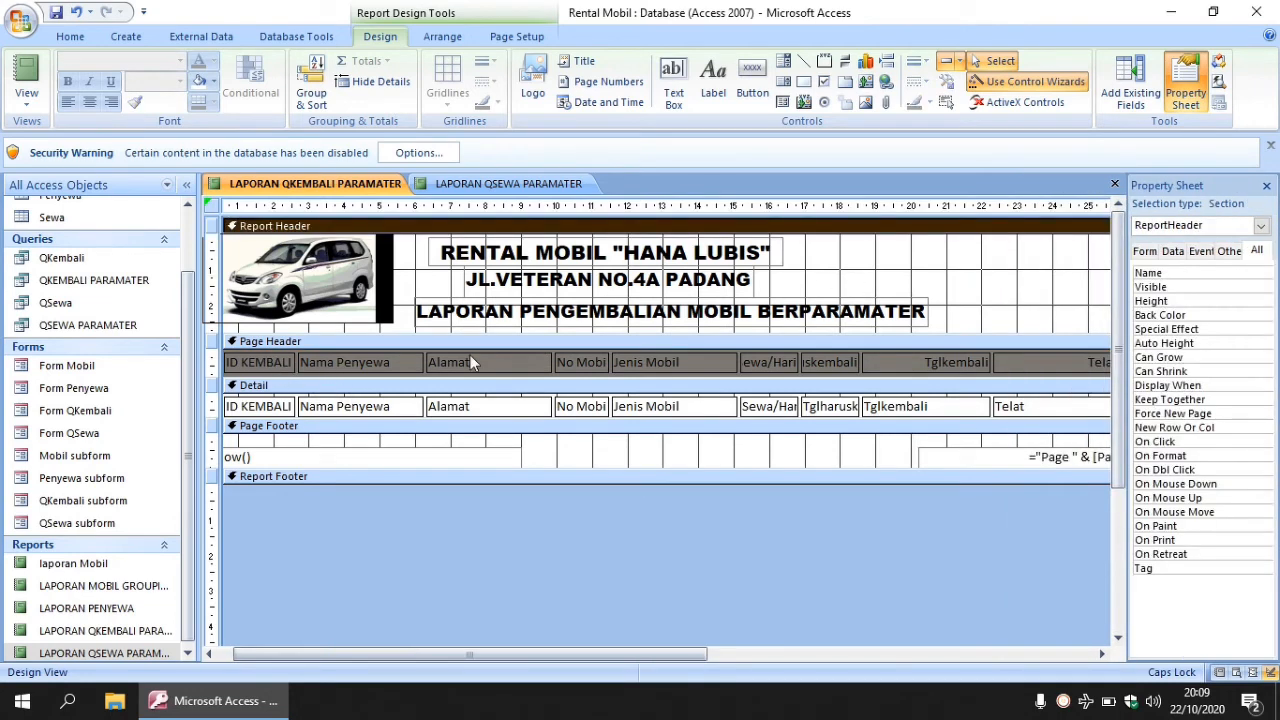
{"action": "left_click", "coordinate": [272, 359]}
{"action": "left_click", "coordinate": [374, 363], "text": "shift"}
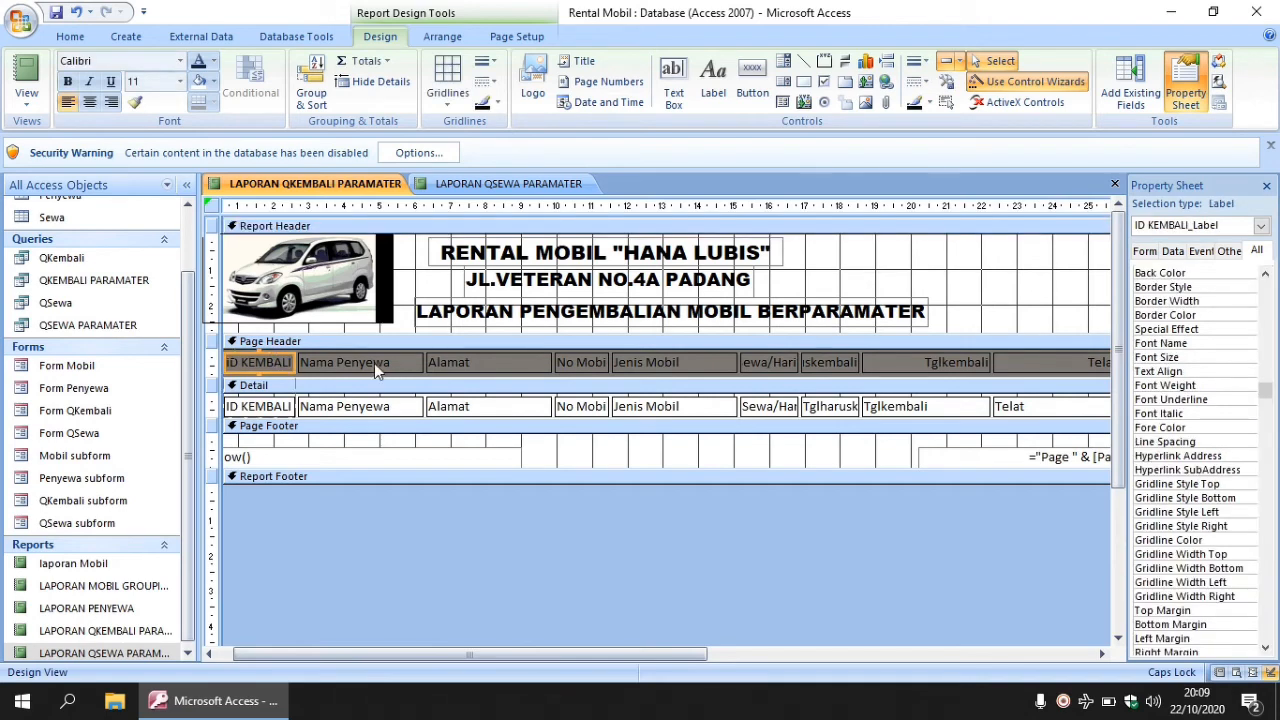
{"action": "left_click", "coordinate": [460, 361], "text": "shift"}
{"action": "left_click", "coordinate": [585, 367], "text": "shift"}
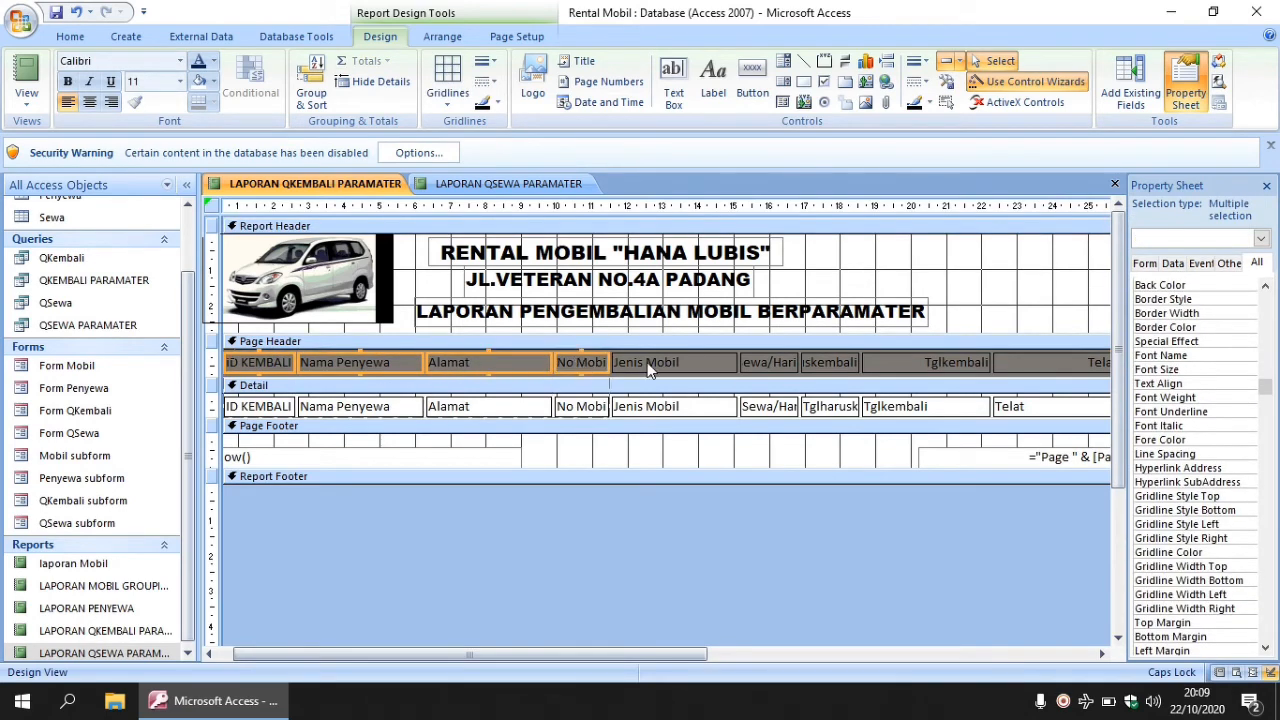
{"action": "left_click", "coordinate": [670, 362], "text": "shift"}
{"action": "left_click", "coordinate": [670, 406], "text": "shift"}
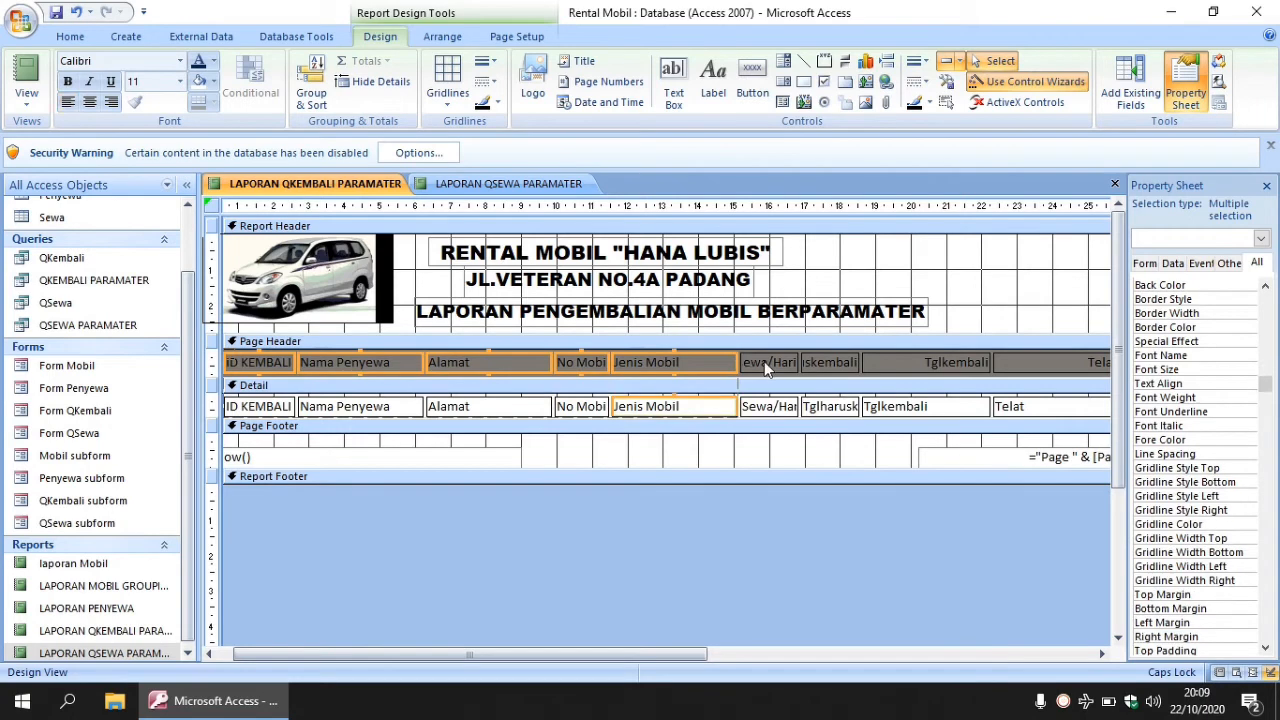
{"action": "left_click", "coordinate": [764, 361], "text": "shift"}
{"action": "left_click", "coordinate": [825, 362], "text": "shift"}
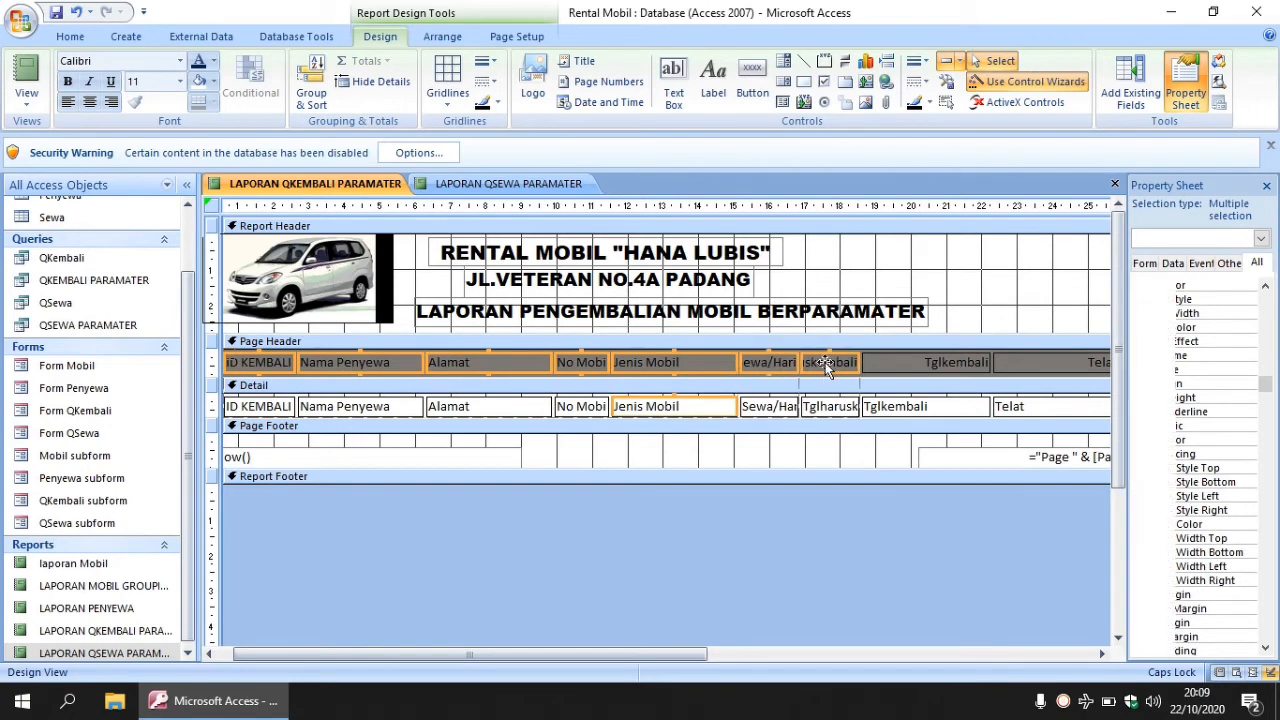
{"action": "left_click", "coordinate": [884, 363], "text": "shift"}
{"action": "left_click", "coordinate": [1018, 361], "text": "shift"}
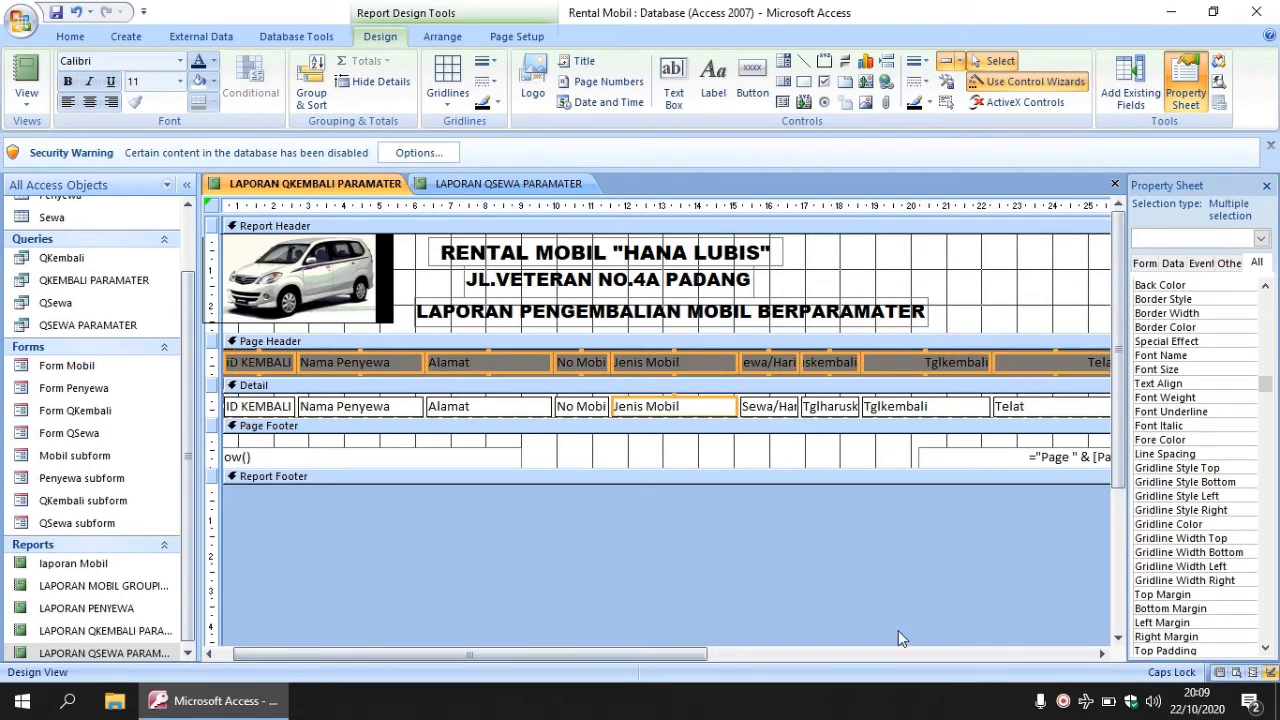
{"action": "left_click_drag", "start_coordinate": [689, 650], "coordinate": [946, 652]}
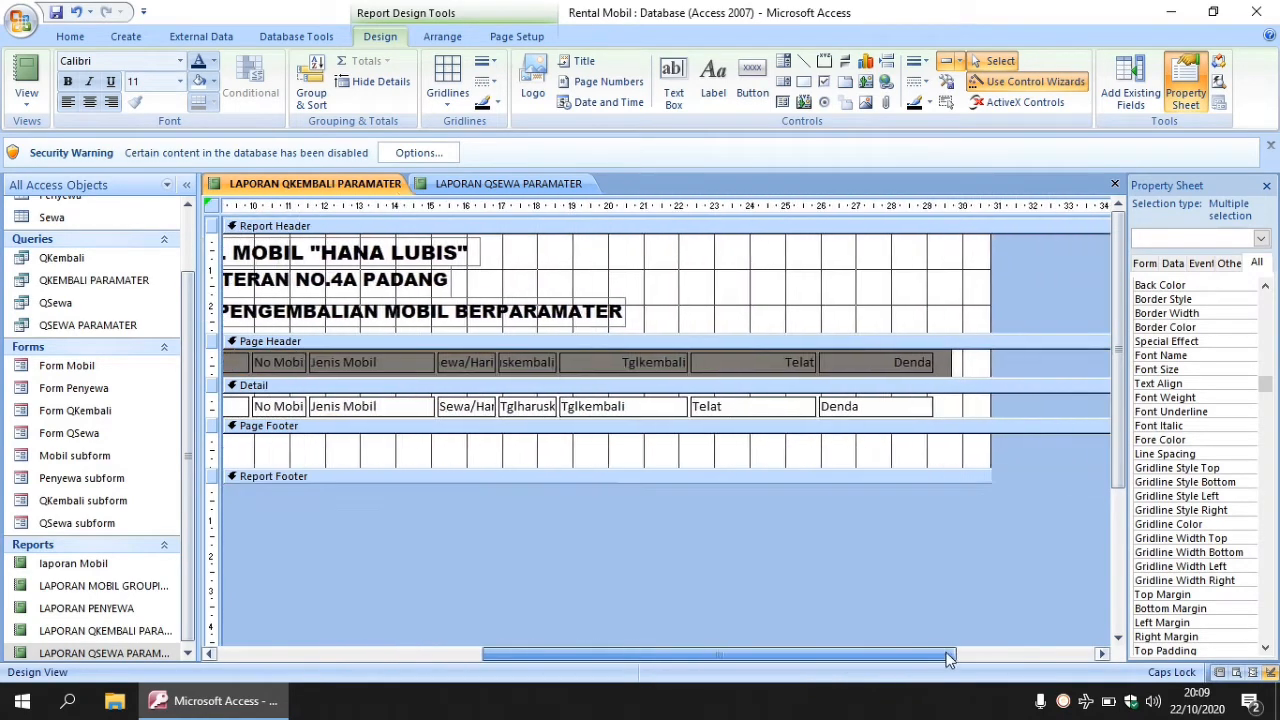
{"action": "left_click", "coordinate": [882, 365], "text": "shift"}
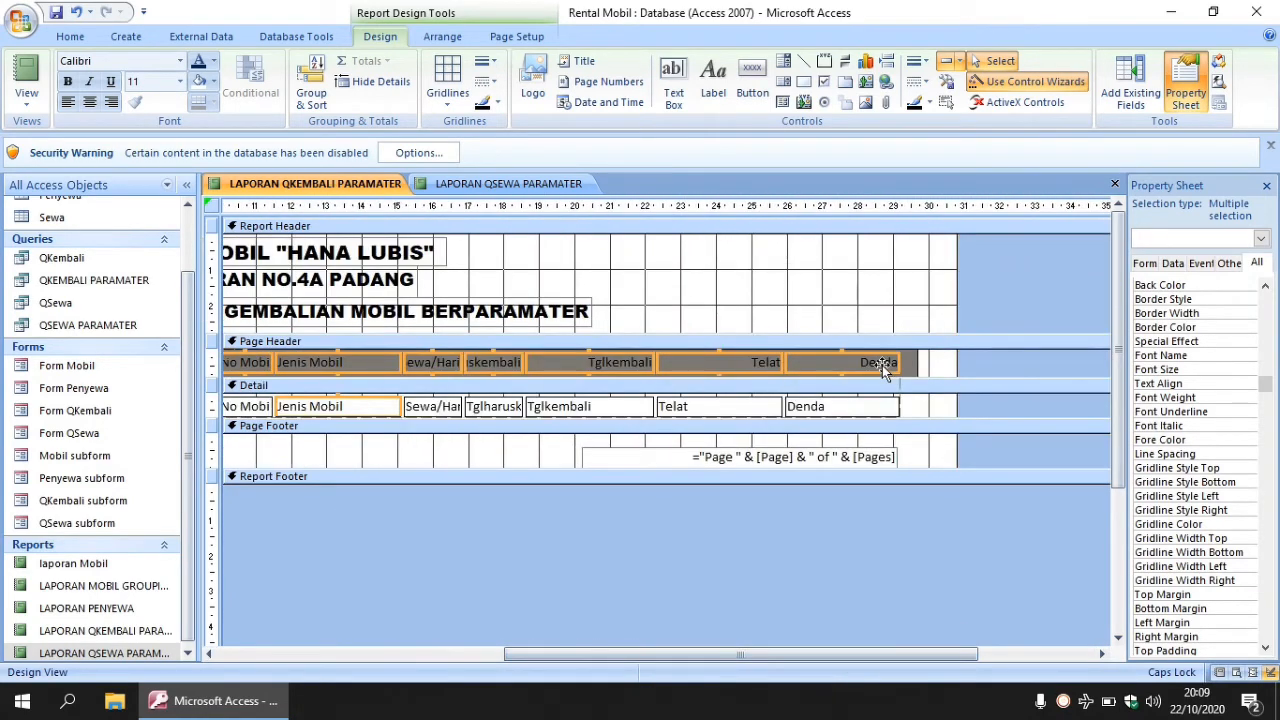
{"action": "left_click", "coordinate": [199, 81]}
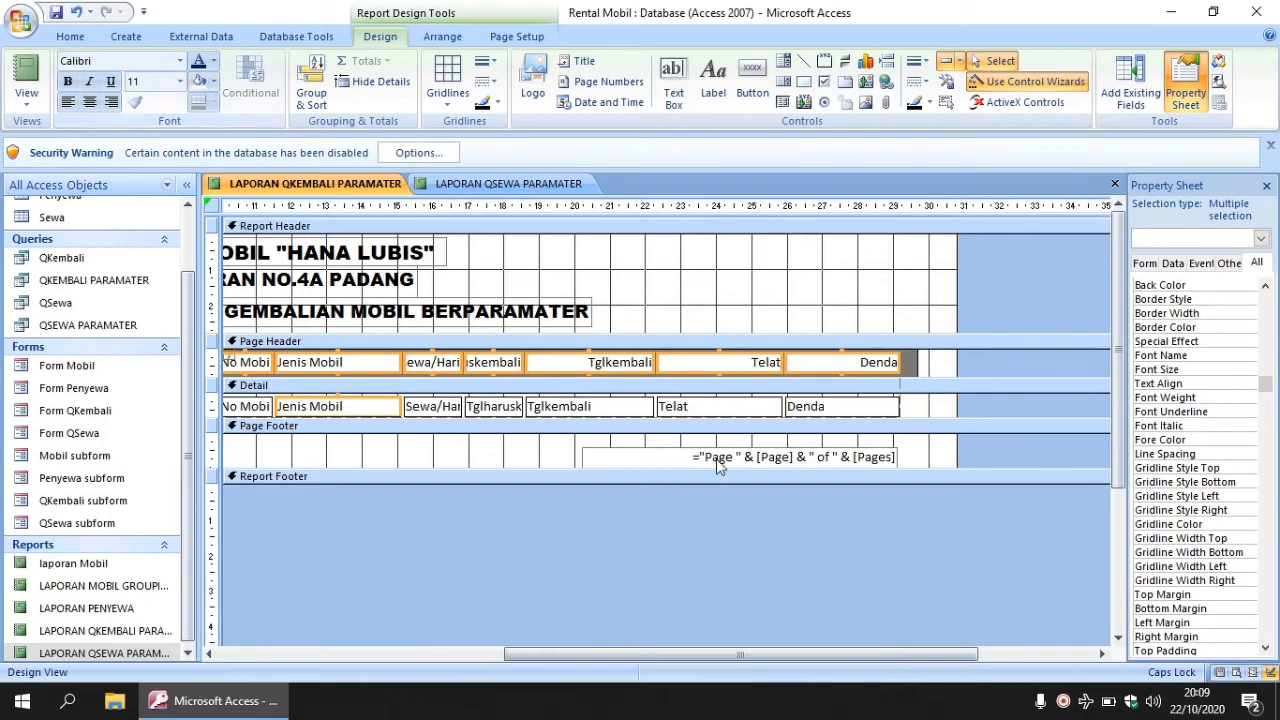
- Select the Page Footer section of the report
{"action": "left_click_drag", "start_coordinate": [728, 656], "coordinate": [404, 644]}
{"action": "right_click", "coordinate": [404, 462]}
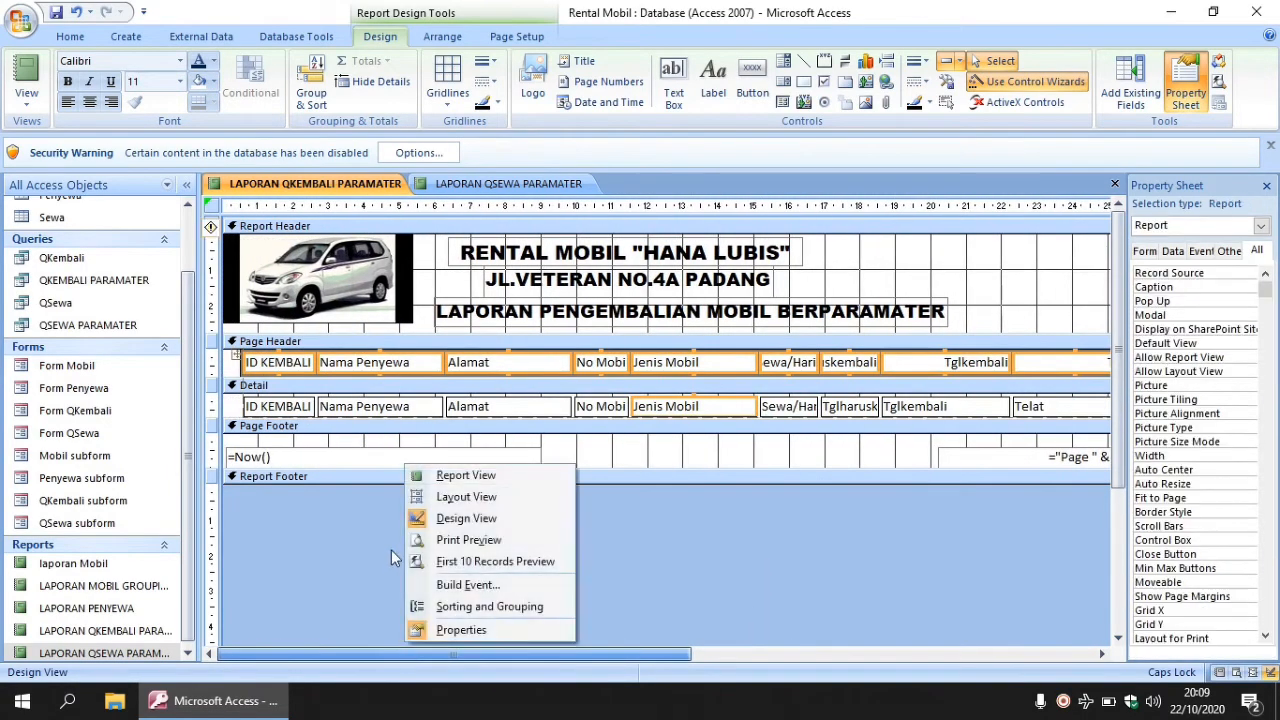
{"action": "left_click", "coordinate": [398, 447]}
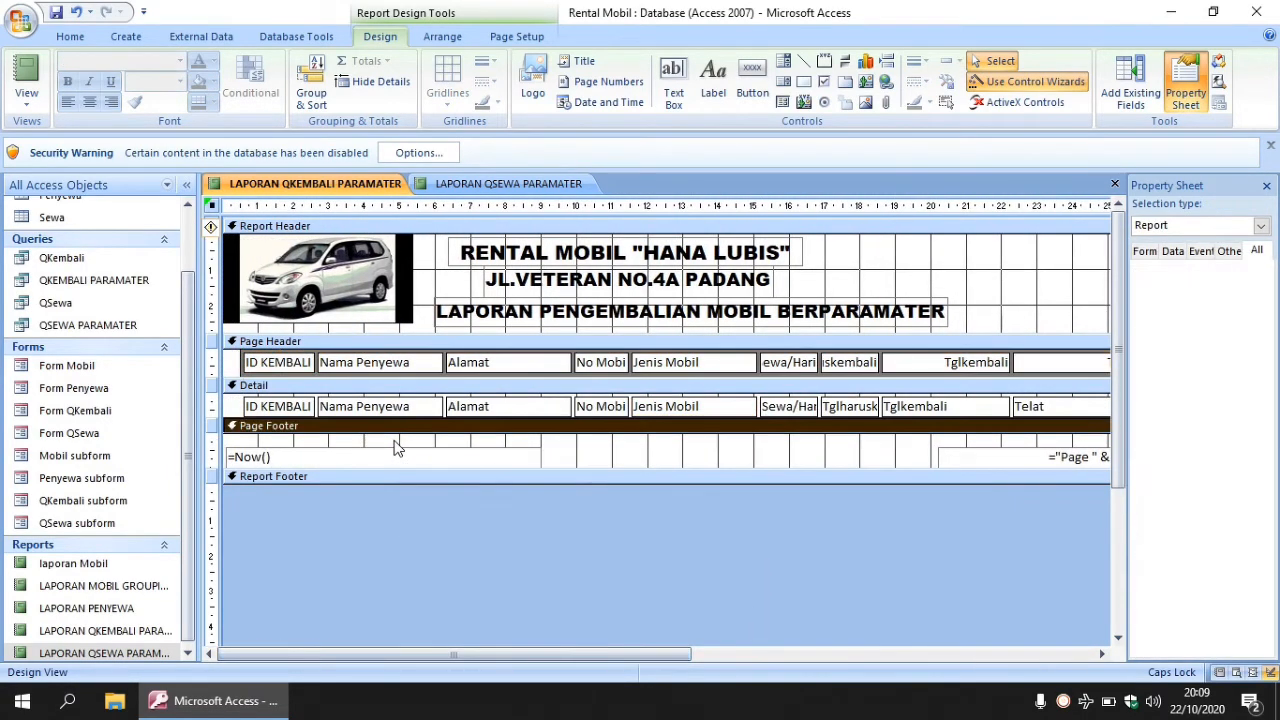
- Draw a rectangle across the Detail band and send it behind the record fields
{"action": "left_click", "coordinate": [803, 81]}
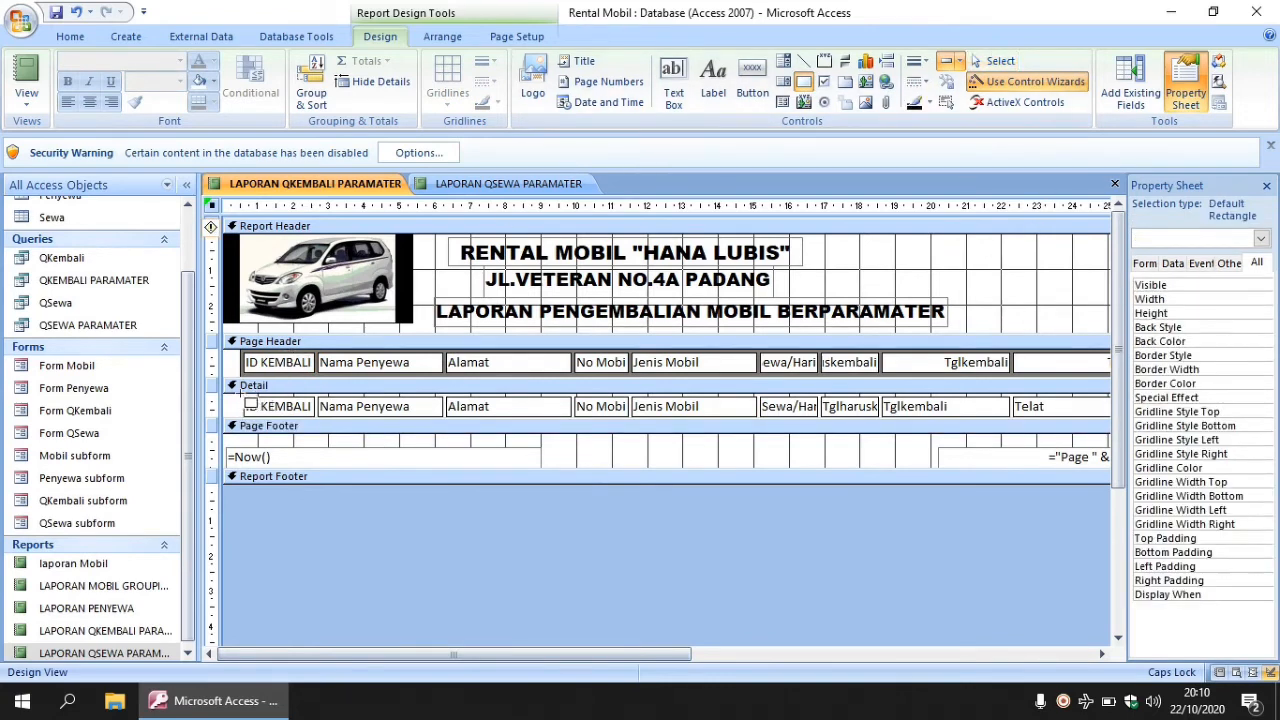
{"action": "left_click_drag", "start_coordinate": [240, 397], "coordinate": [1057, 421]}
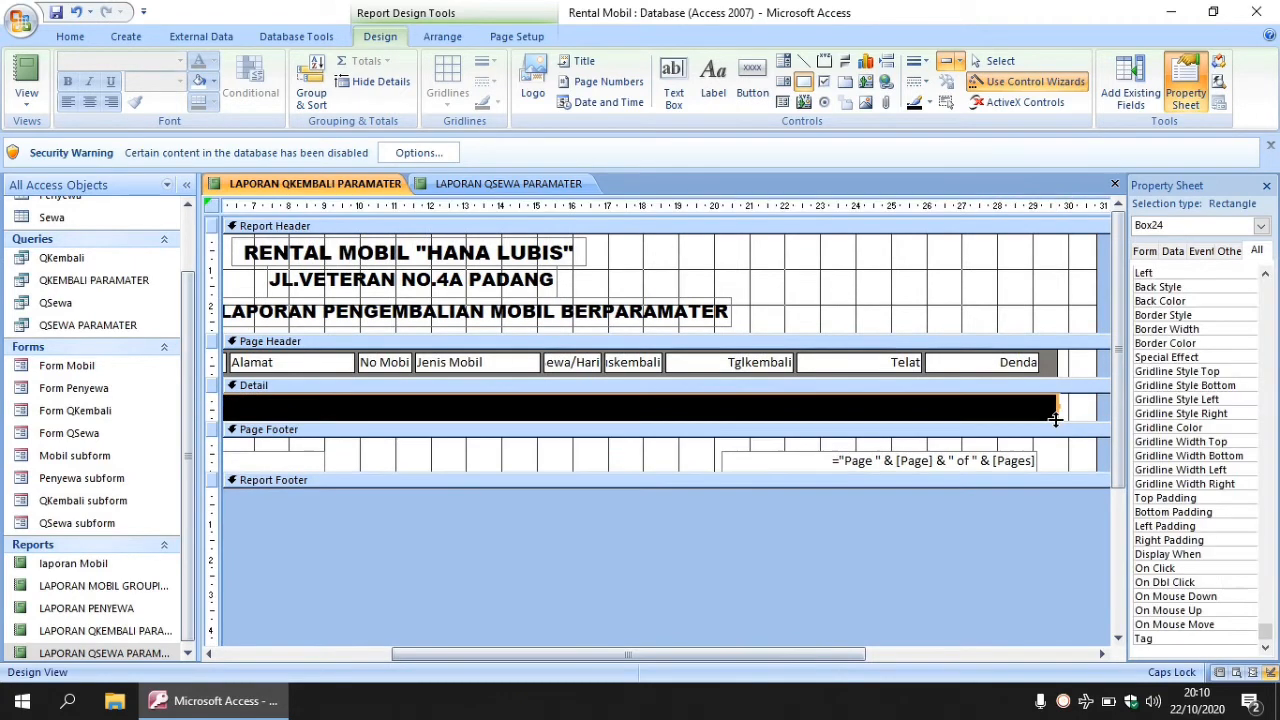
{"action": "right_click", "coordinate": [740, 410]}
{"action": "mouse_move", "coordinate": [840, 264]}
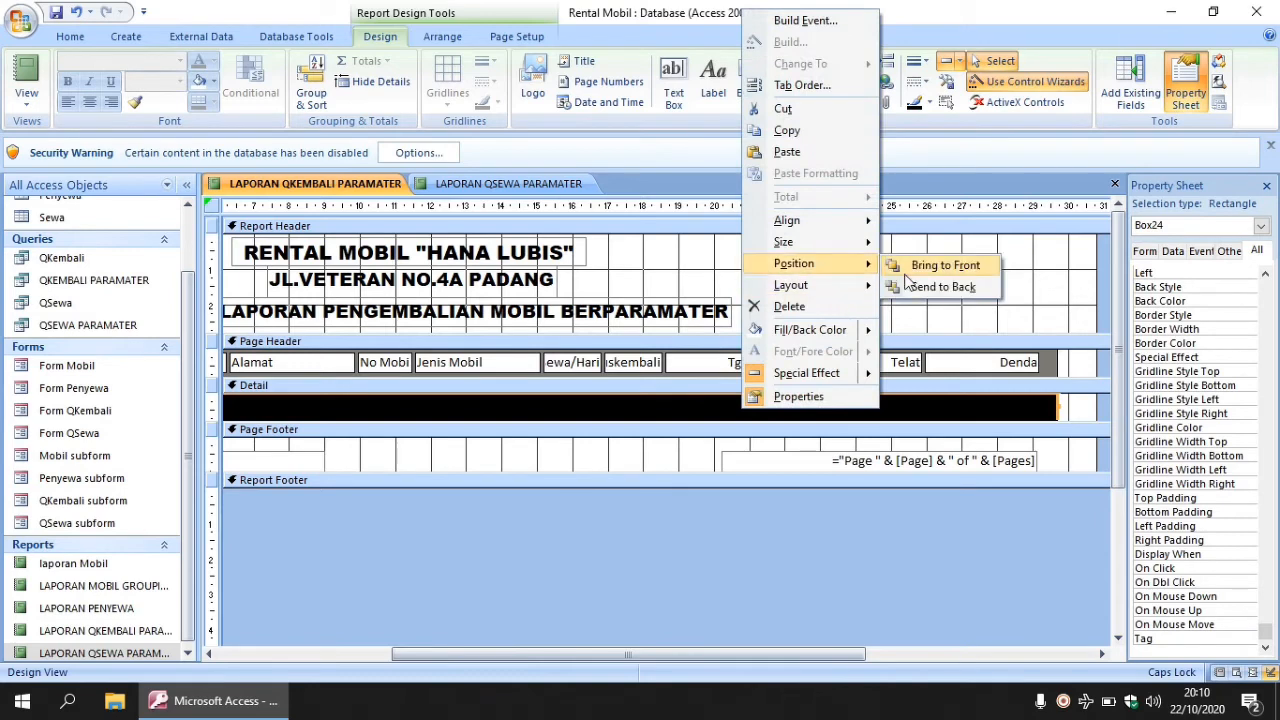
{"action": "left_click", "coordinate": [920, 290]}
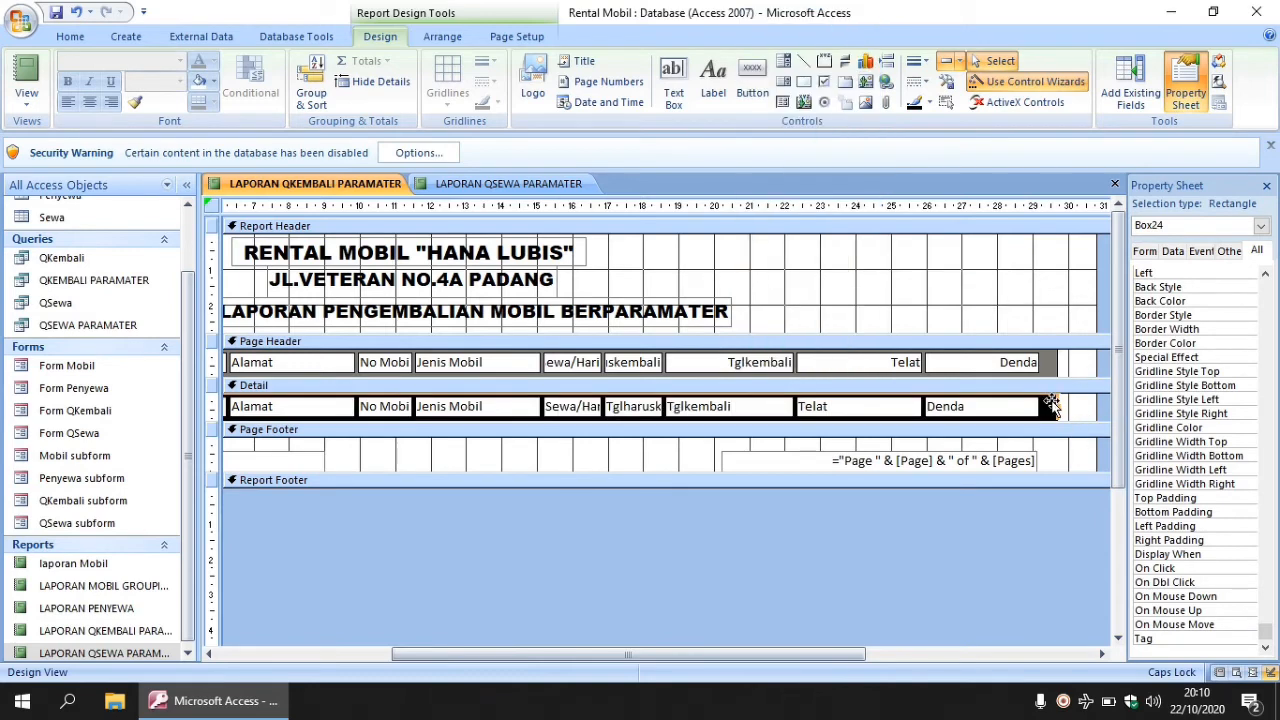
- Change the Detail rectangle's background colour from black to a new colour
{"action": "left_click", "coordinate": [1220, 303]}
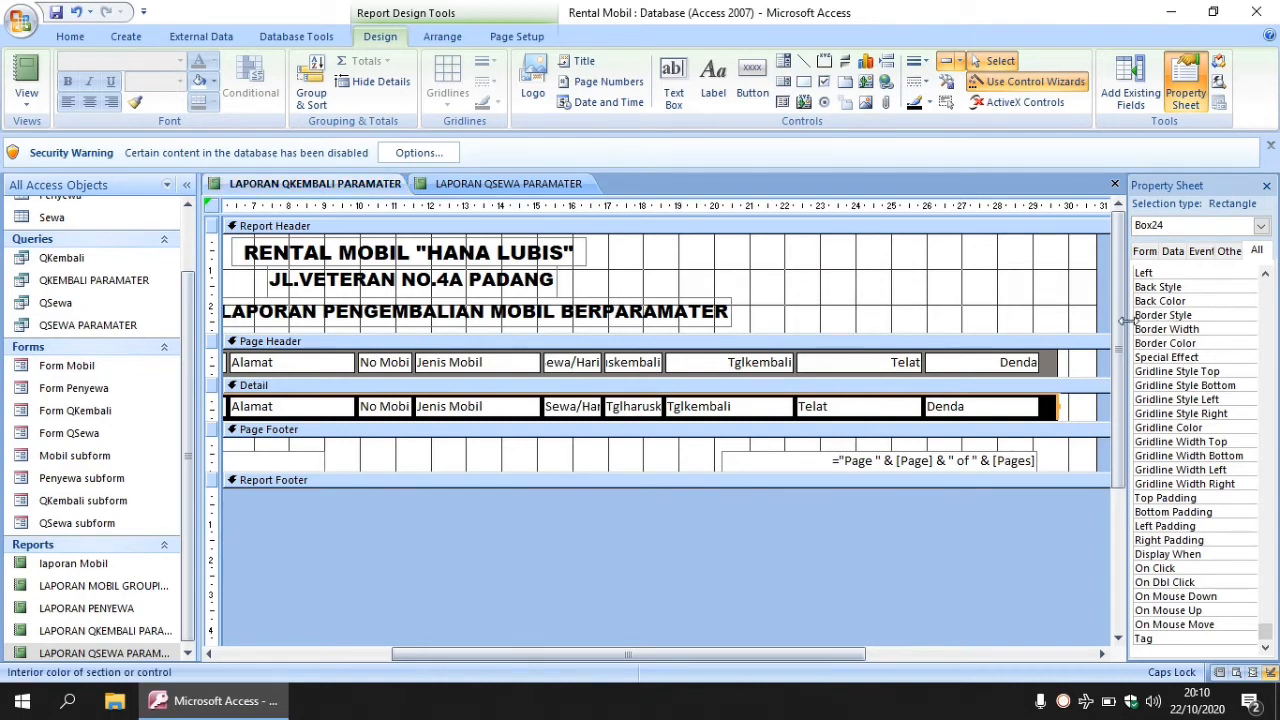
{"action": "left_click_drag", "start_coordinate": [1128, 322], "coordinate": [1045, 321]}
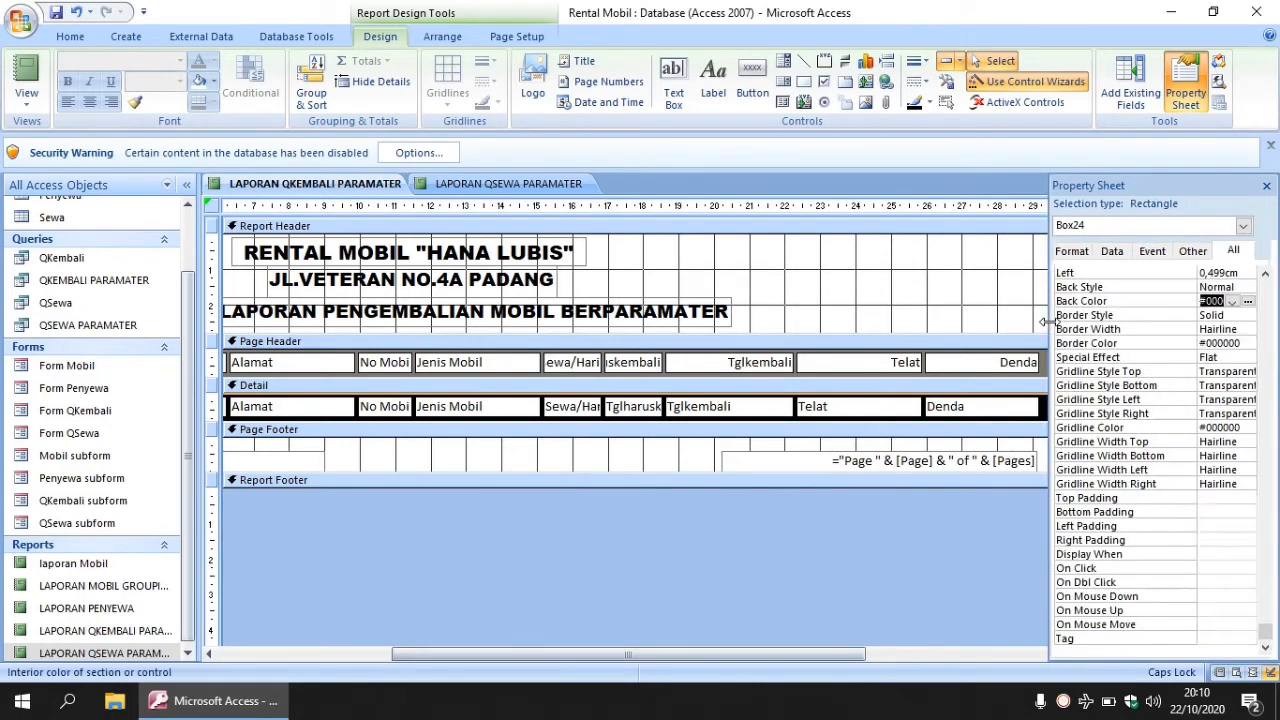
{"action": "left_click", "coordinate": [1232, 301]}
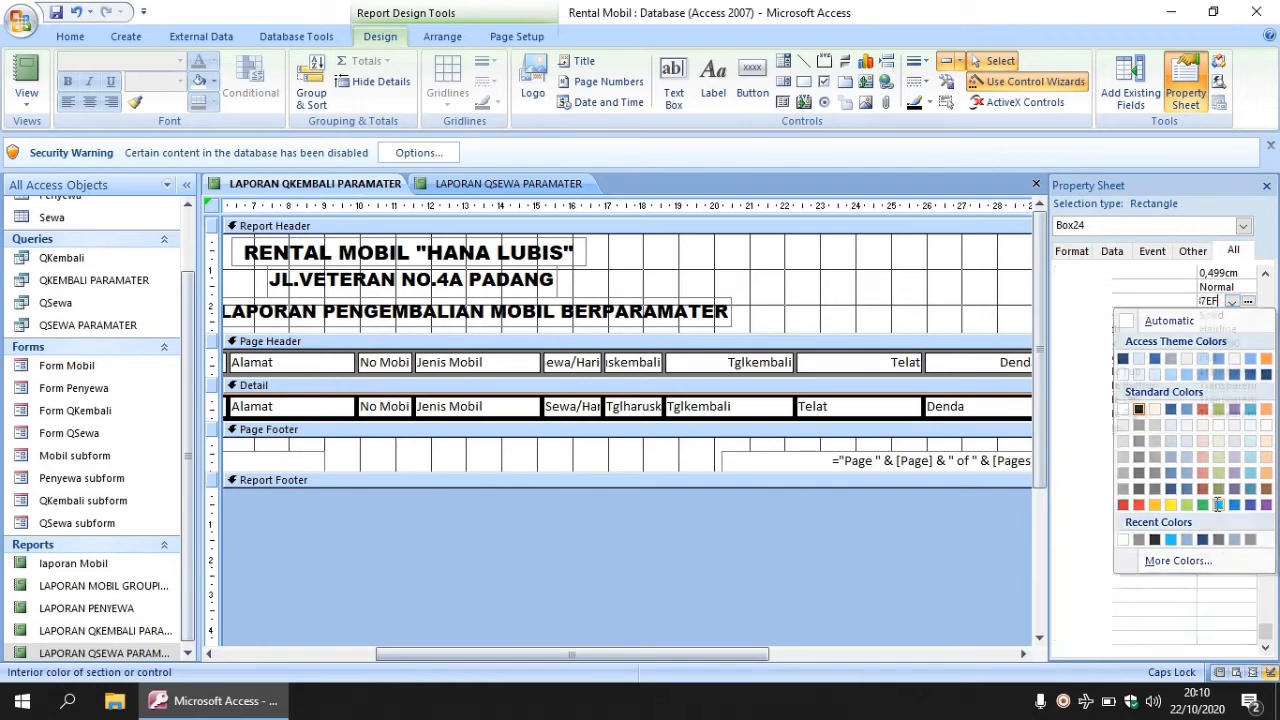
{"action": "left_click", "coordinate": [1213, 507]}
{"action": "left_click", "coordinate": [920, 418]}
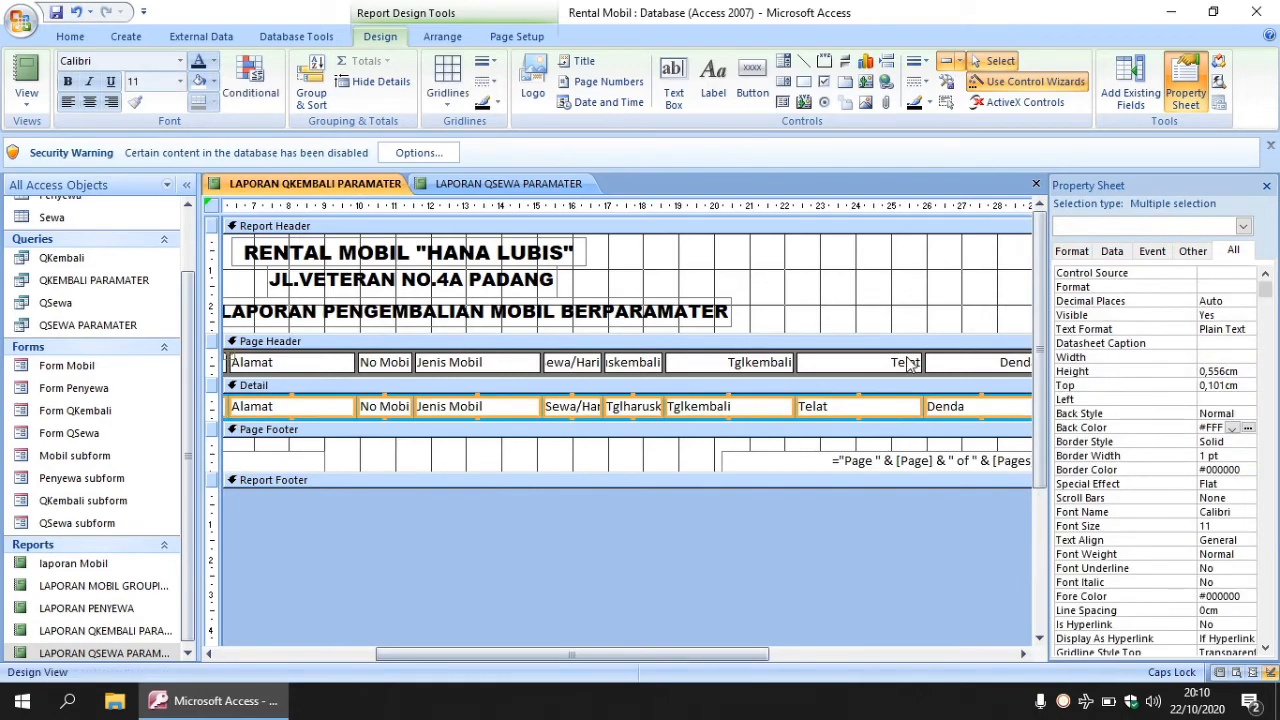
- Make the Jenis Mobil column narrower
{"action": "left_click", "coordinate": [893, 299]}
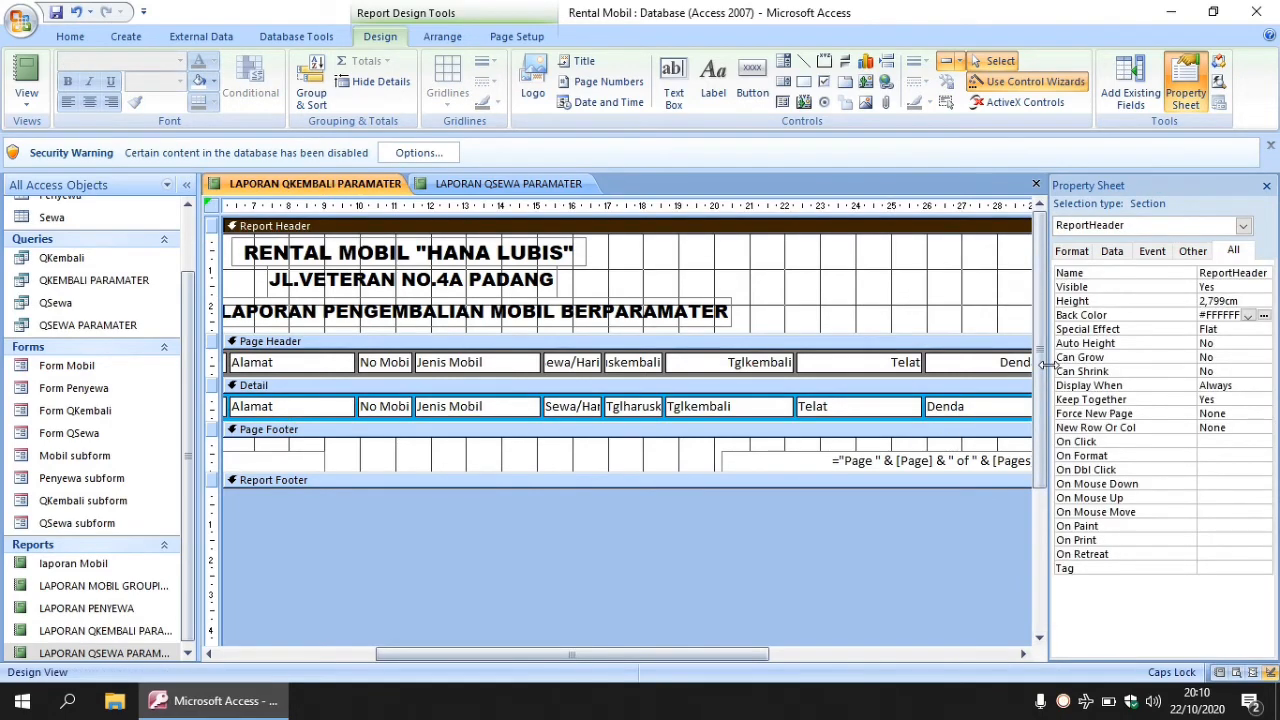
{"action": "left_click_drag", "start_coordinate": [1040, 375], "coordinate": [1200, 378]}
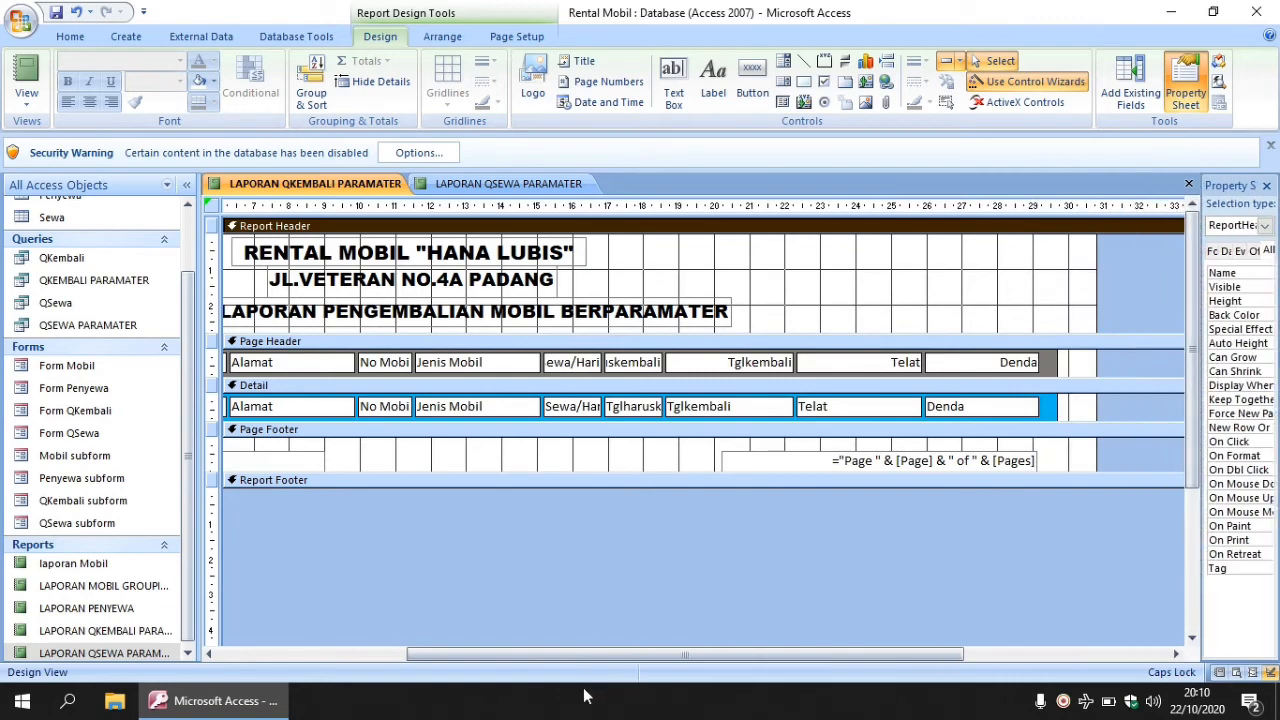
{"action": "left_click_drag", "start_coordinate": [601, 653], "coordinate": [403, 645]}
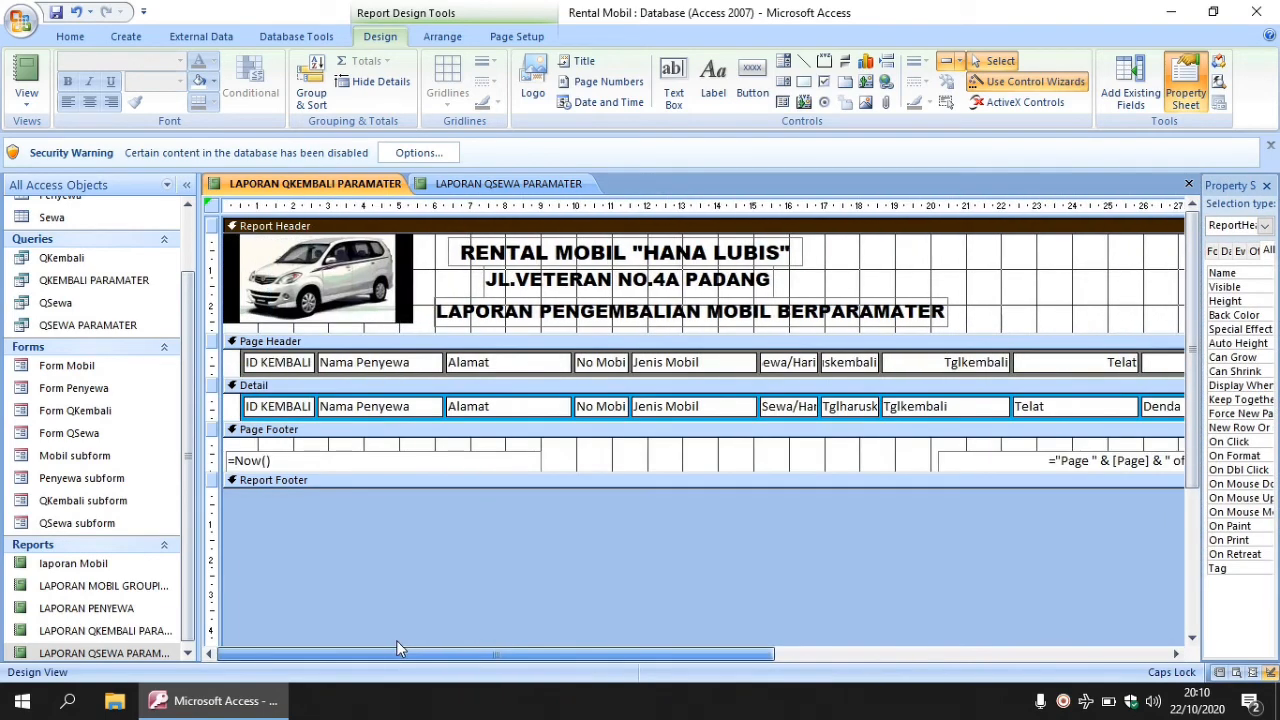
{"action": "left_click", "coordinate": [389, 364]}
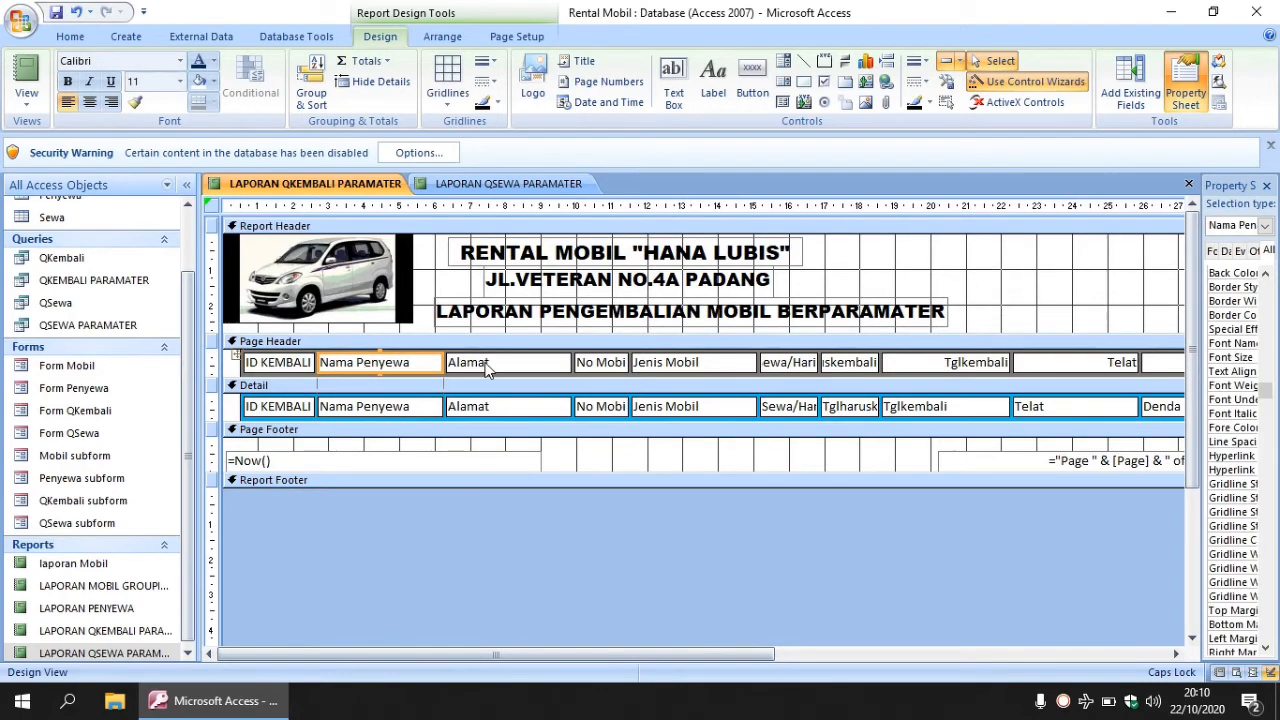
{"action": "left_click", "coordinate": [729, 362]}
{"action": "left_click_drag", "start_coordinate": [744, 363], "coordinate": [720, 362]}
- Widen the Denda column and narrow the Telat column
{"action": "left_click_drag", "start_coordinate": [726, 655], "coordinate": [938, 657]}
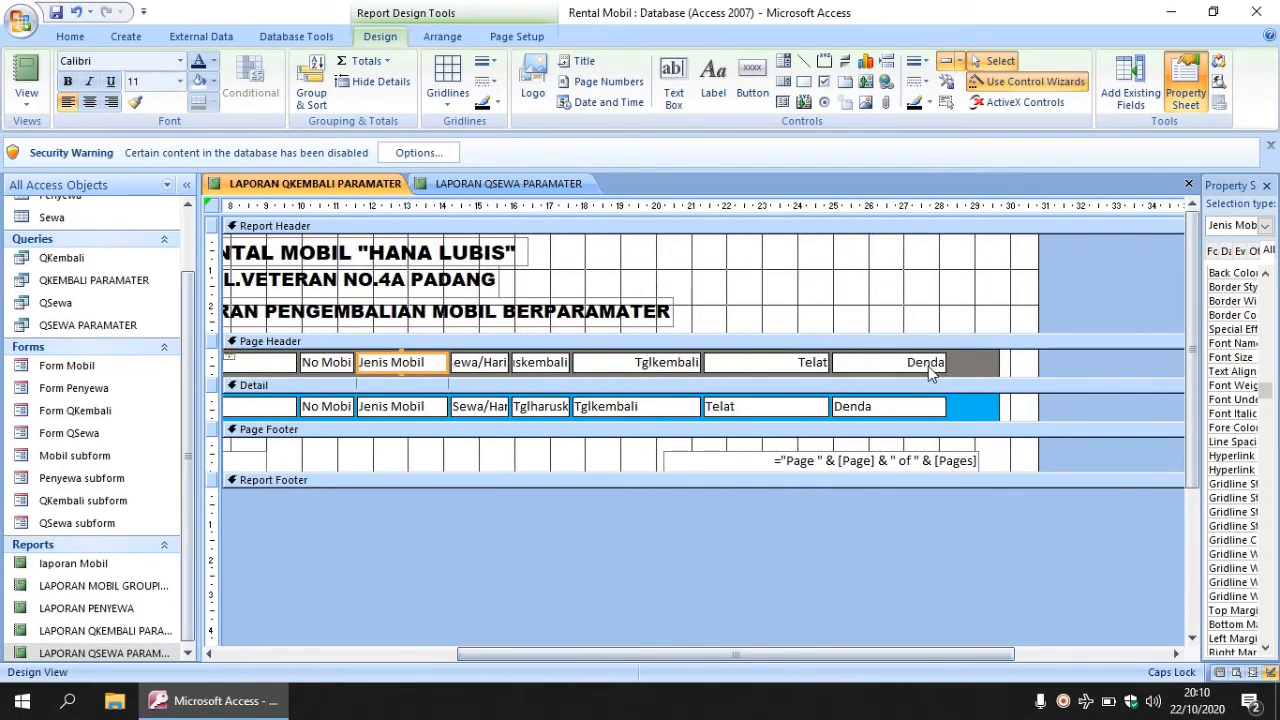
{"action": "left_click", "coordinate": [928, 364]}
{"action": "left_click_drag", "start_coordinate": [945, 361], "coordinate": [987, 361]}
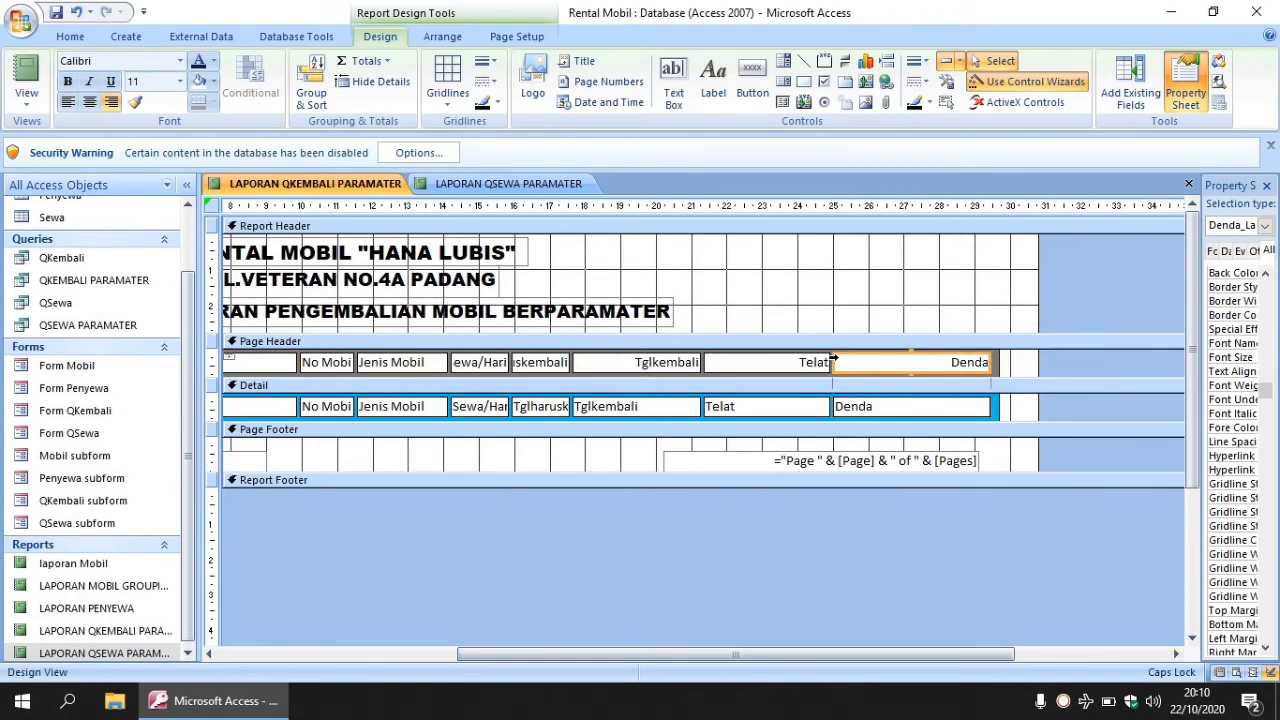
{"action": "left_click_drag", "start_coordinate": [835, 362], "coordinate": [872, 362]}
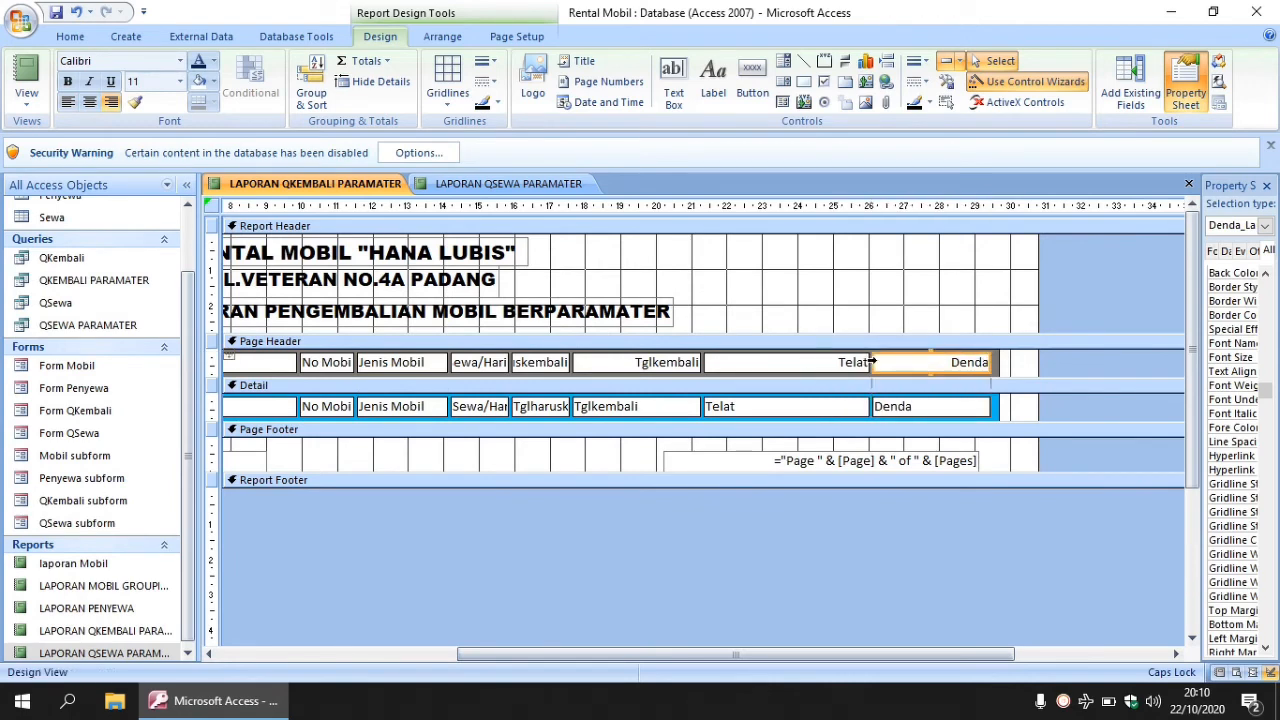
{"action": "left_click", "coordinate": [720, 364]}
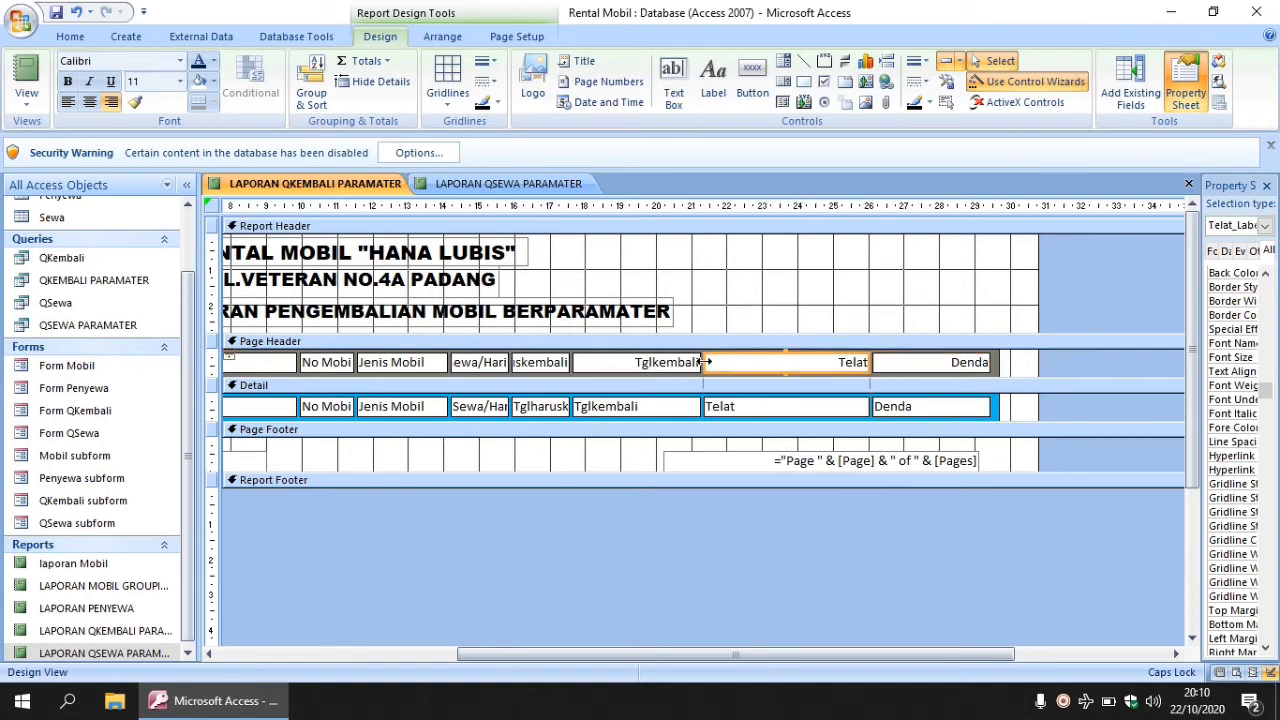
{"action": "left_click_drag", "start_coordinate": [706, 362], "coordinate": [820, 360]}
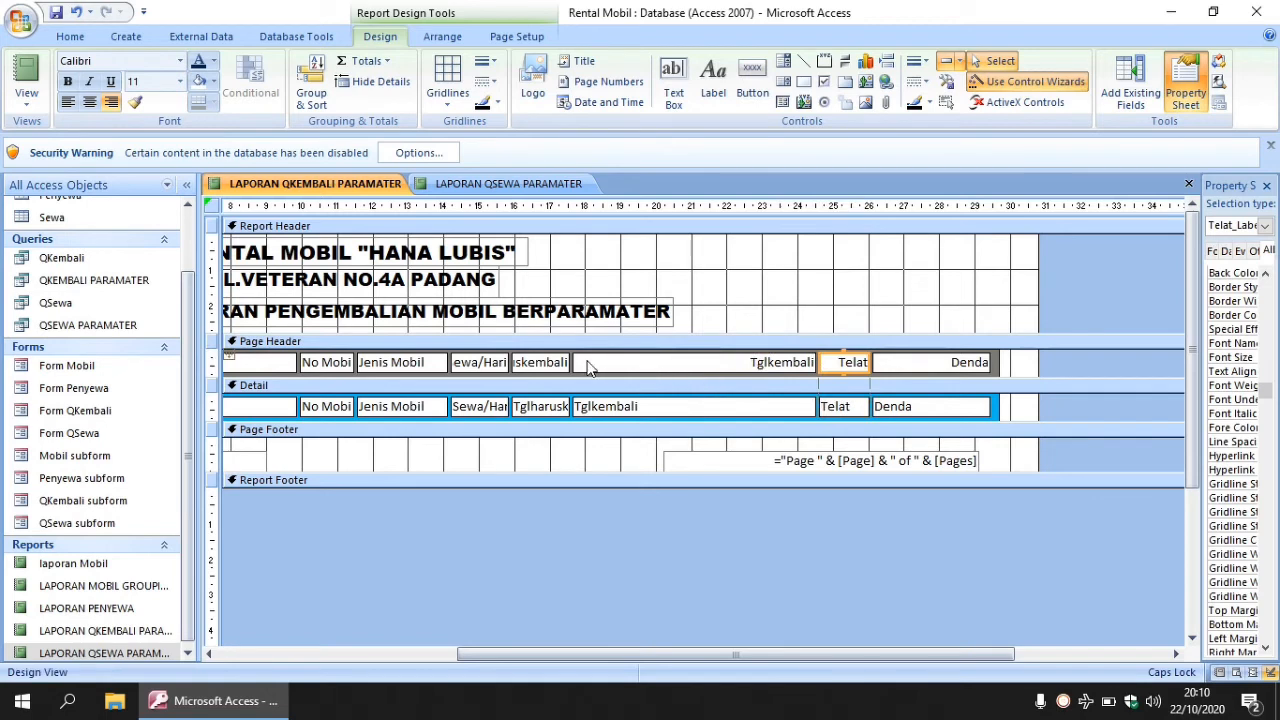
{"action": "left_click", "coordinate": [575, 362]}
{"action": "left_click_drag", "start_coordinate": [606, 332], "coordinate": [606, 332]}
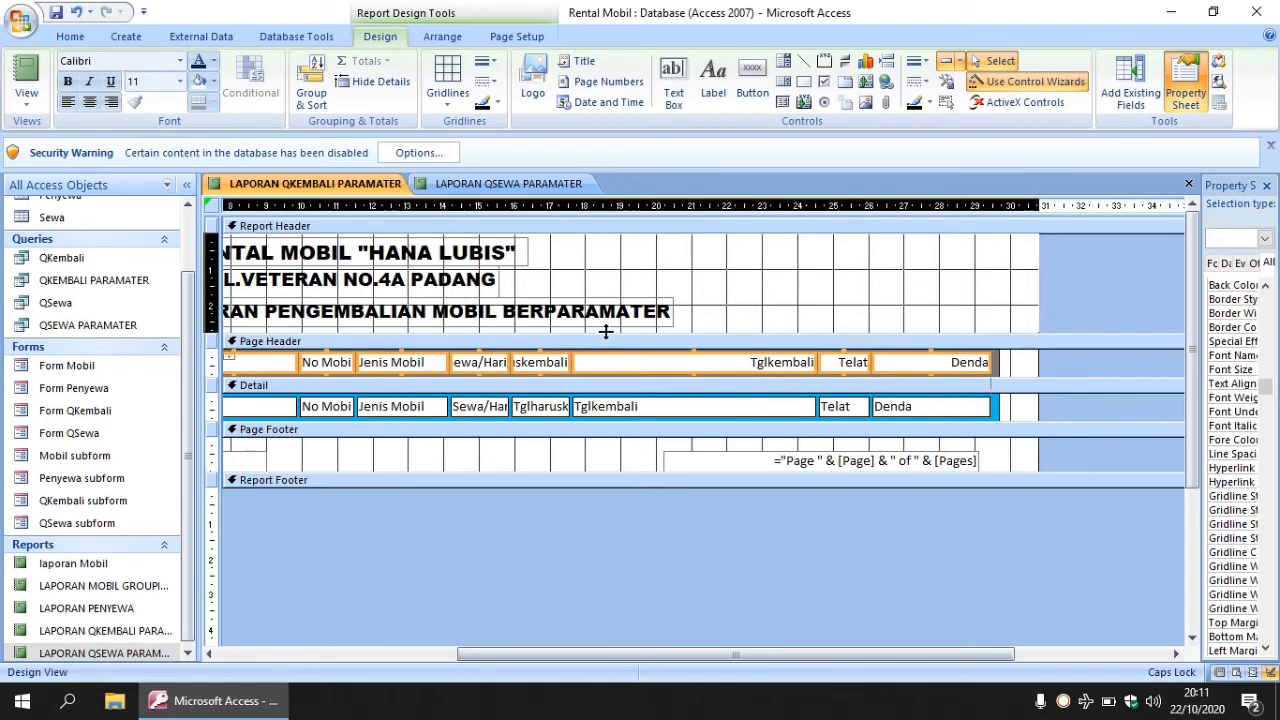
- Resize the Tglkembali and Tglharuskembali headings, undoing the accidental shrink of the heading row
{"action": "left_click", "coordinate": [718, 308]}
{"action": "left_click", "coordinate": [578, 364]}
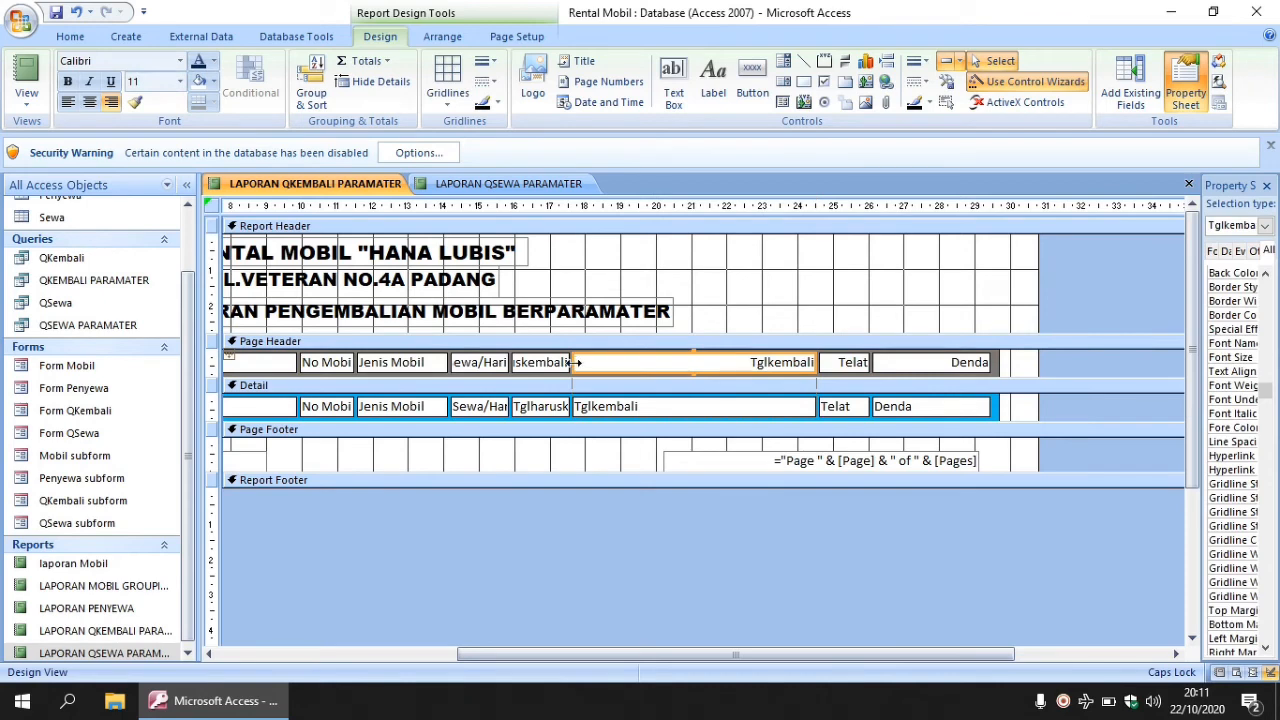
{"action": "left_click_drag", "start_coordinate": [627, 363], "coordinate": [690, 364]}
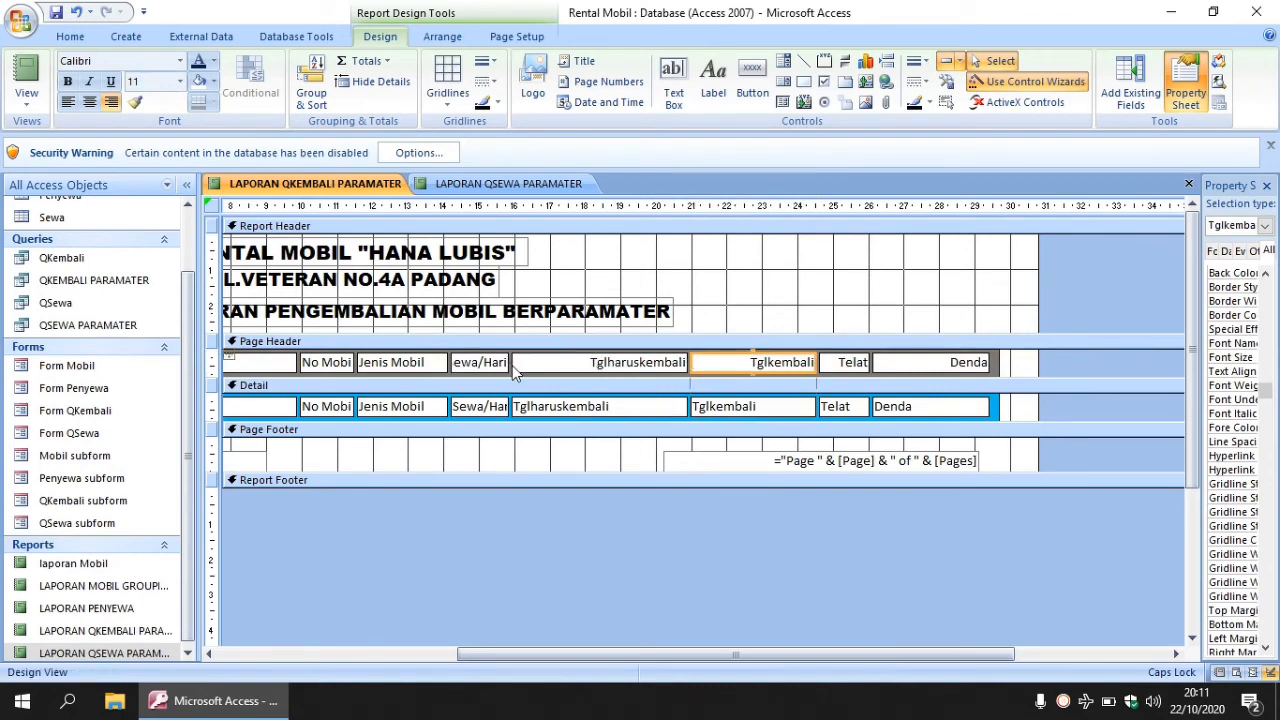
{"action": "left_click", "coordinate": [513, 365]}
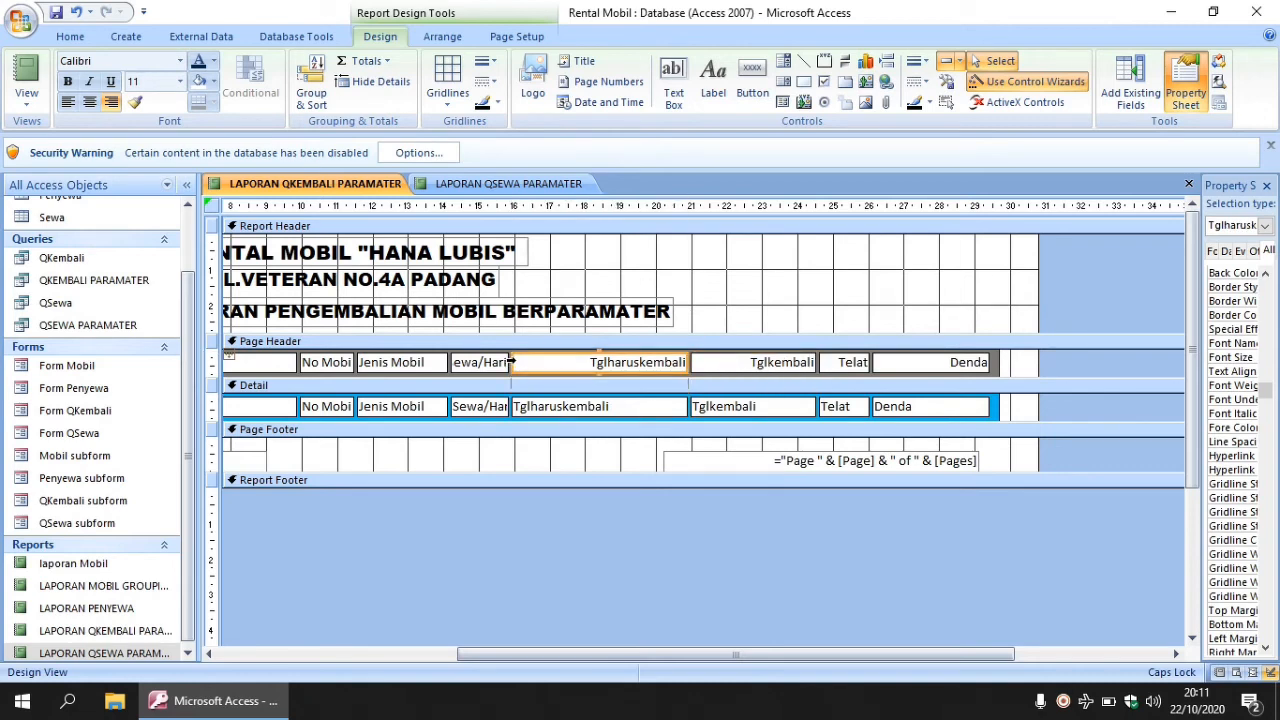
{"action": "left_click", "coordinate": [511, 361]}
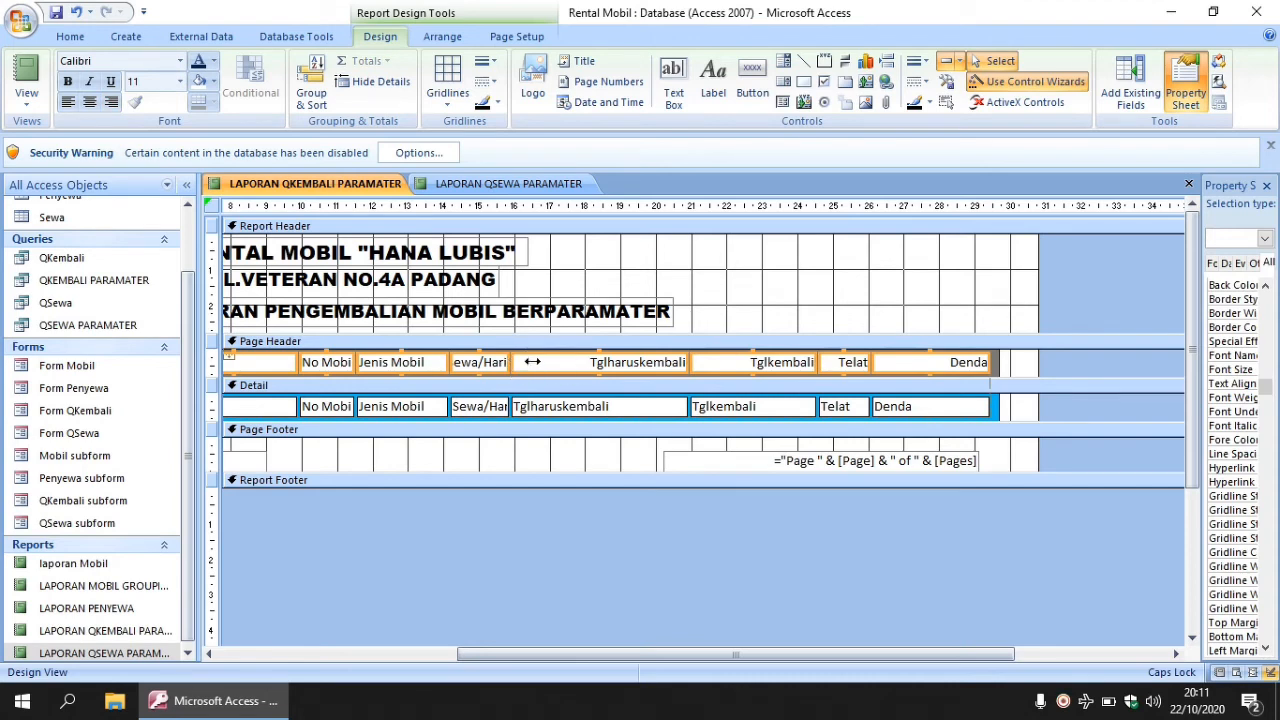
{"action": "left_click_drag", "start_coordinate": [532, 362], "coordinate": [594, 365]}
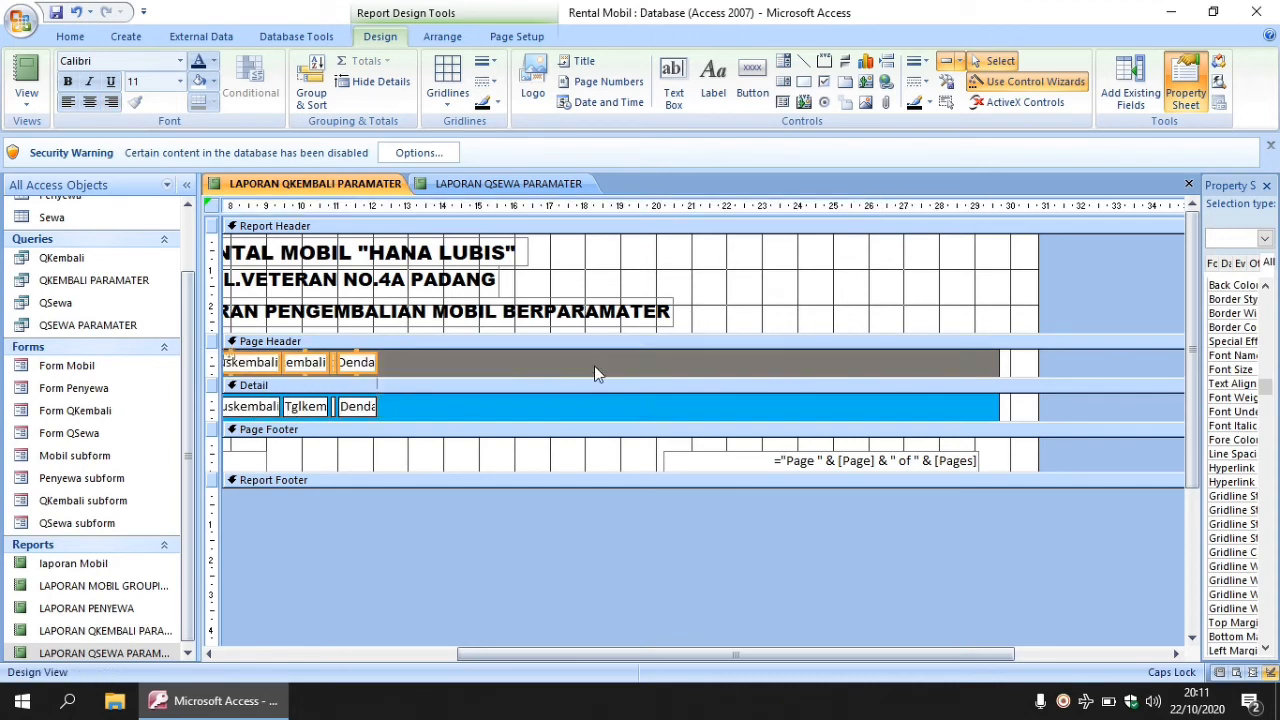
{"action": "key", "text": "ctrl+z"}
{"action": "left_click", "coordinate": [707, 306]}
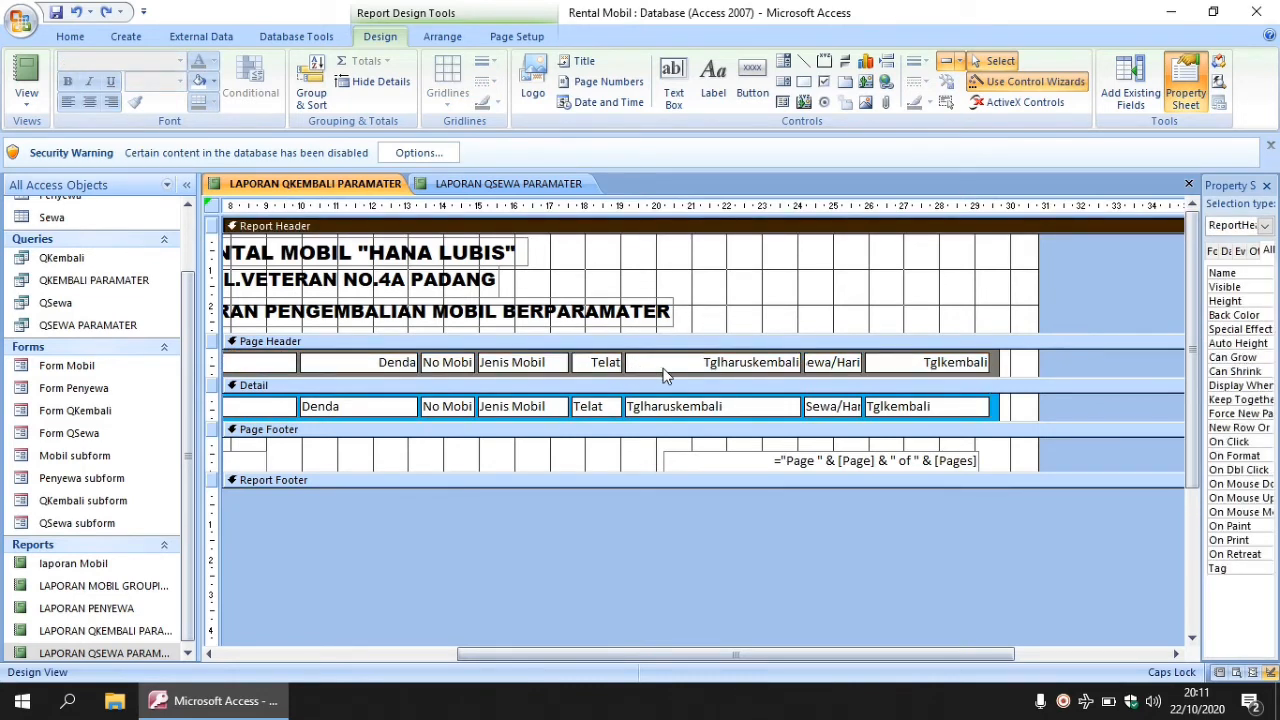
{"action": "key", "text": "ctrl+z"}
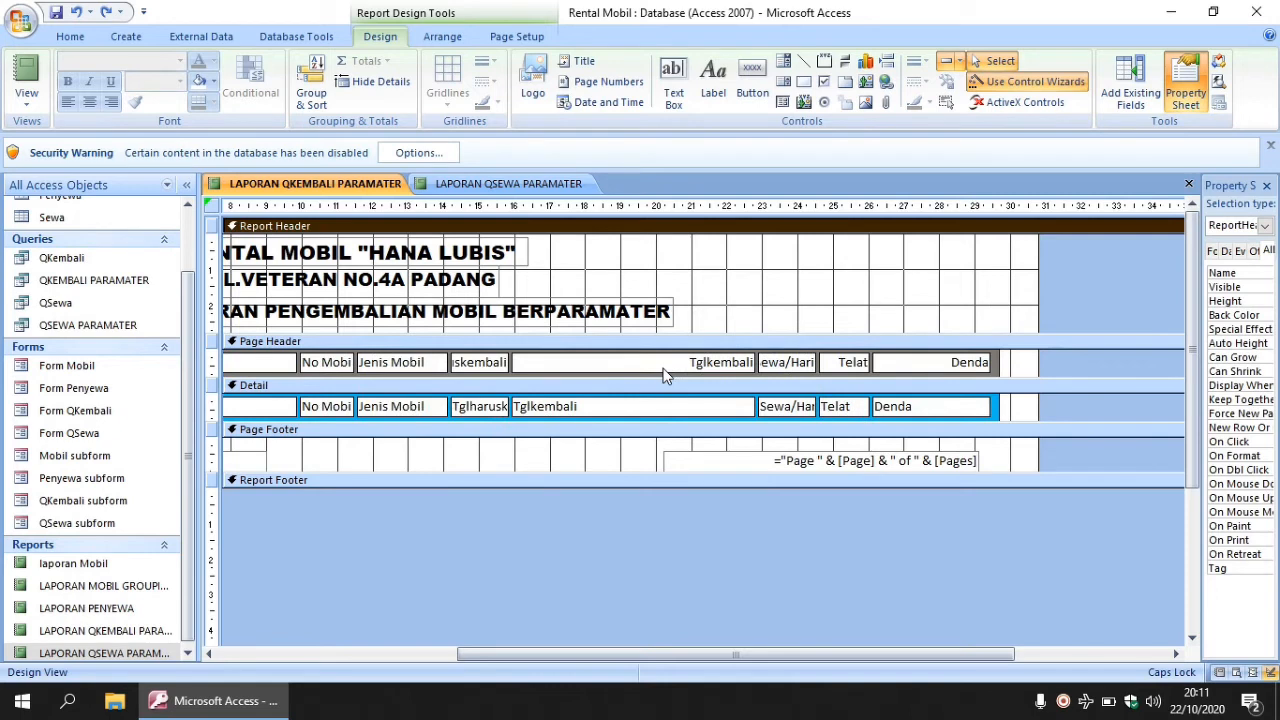
- Undo column changes until Sewa/Hari sits beside Jenis Mobil again
{"action": "left_click", "coordinate": [526, 366]}
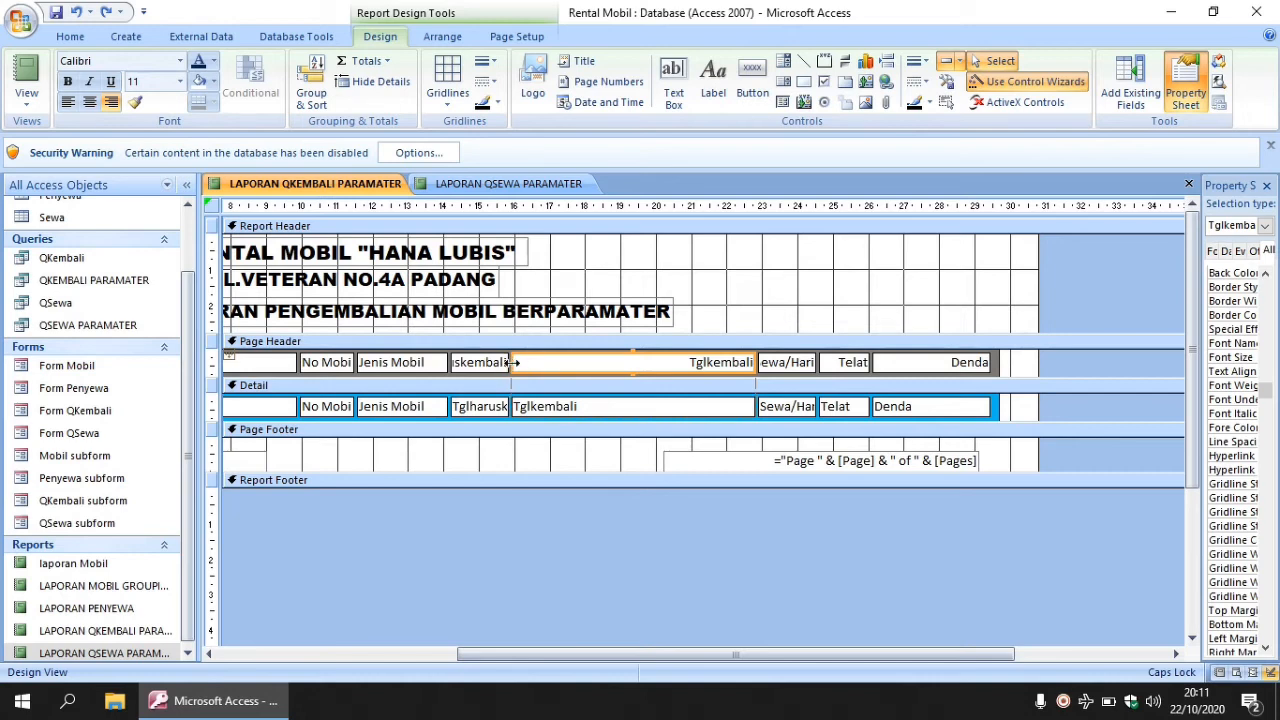
{"action": "left_click_drag", "start_coordinate": [512, 362], "coordinate": [602, 366]}
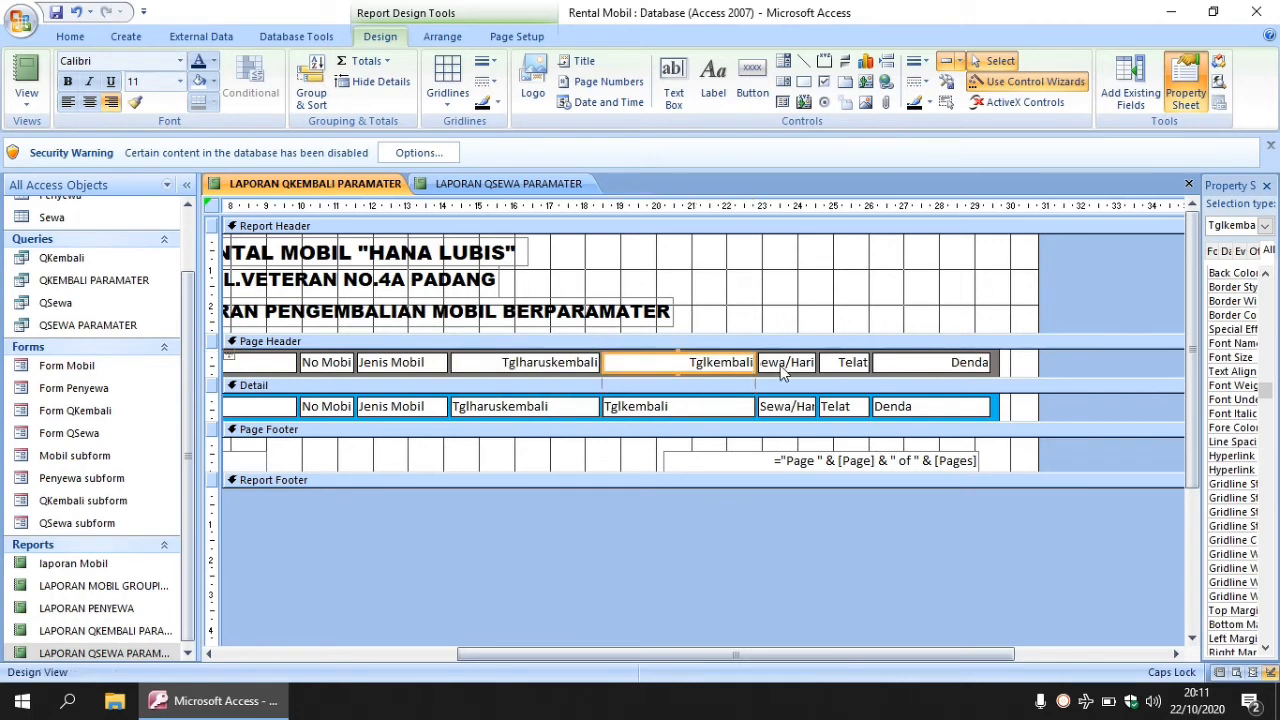
{"action": "left_click", "coordinate": [784, 364]}
{"action": "key", "text": "ctrl+z"}
{"action": "key", "text": "ctrl+z"}
{"action": "key", "text": "ctrl+z"}
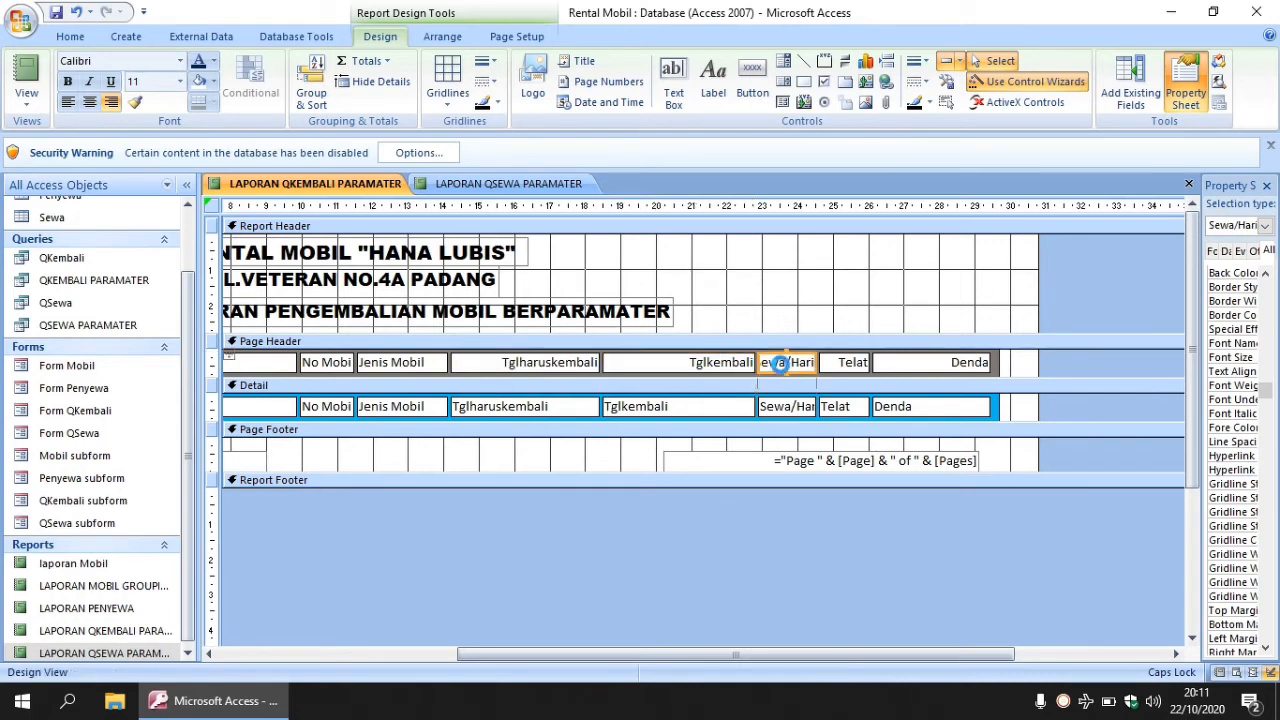
{"action": "key", "text": "ctrl+z"}
{"action": "key", "text": "ctrl+z"}
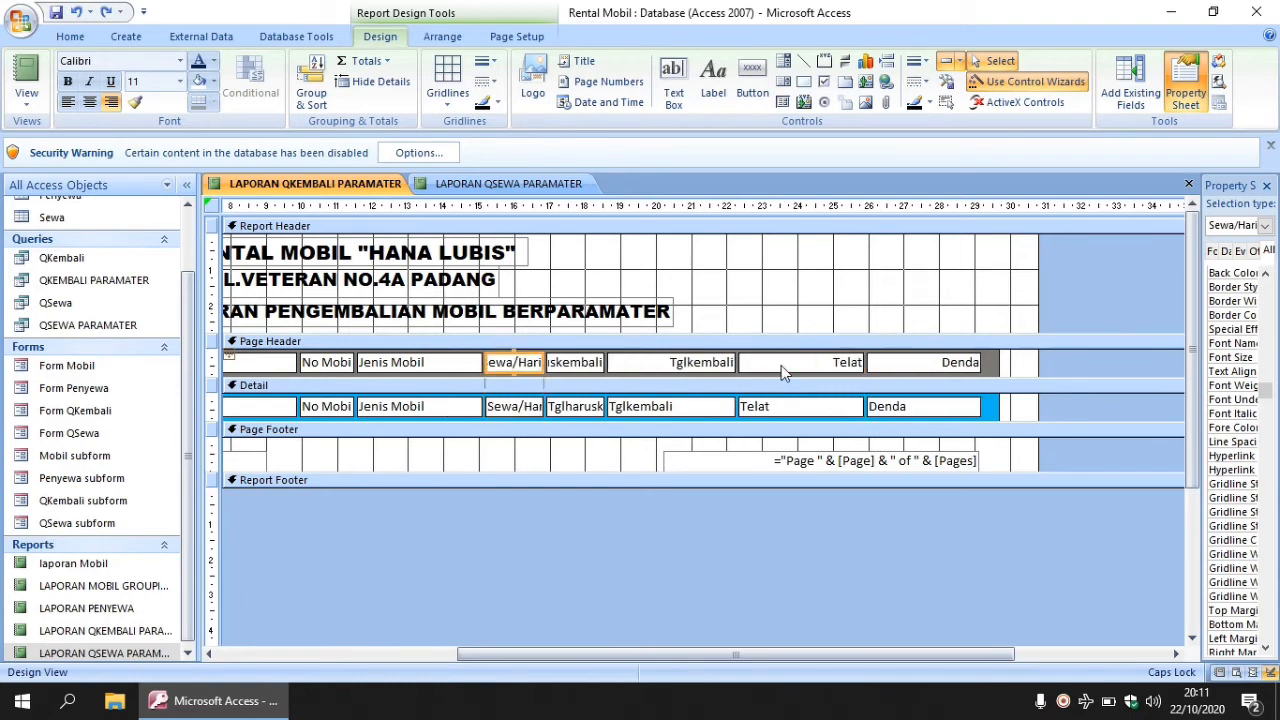
- Resize Telat, Tglkembali, Tglharuskembali and Sewa/Hari columns so every heading is fully readable
{"action": "left_click", "coordinate": [629, 363]}
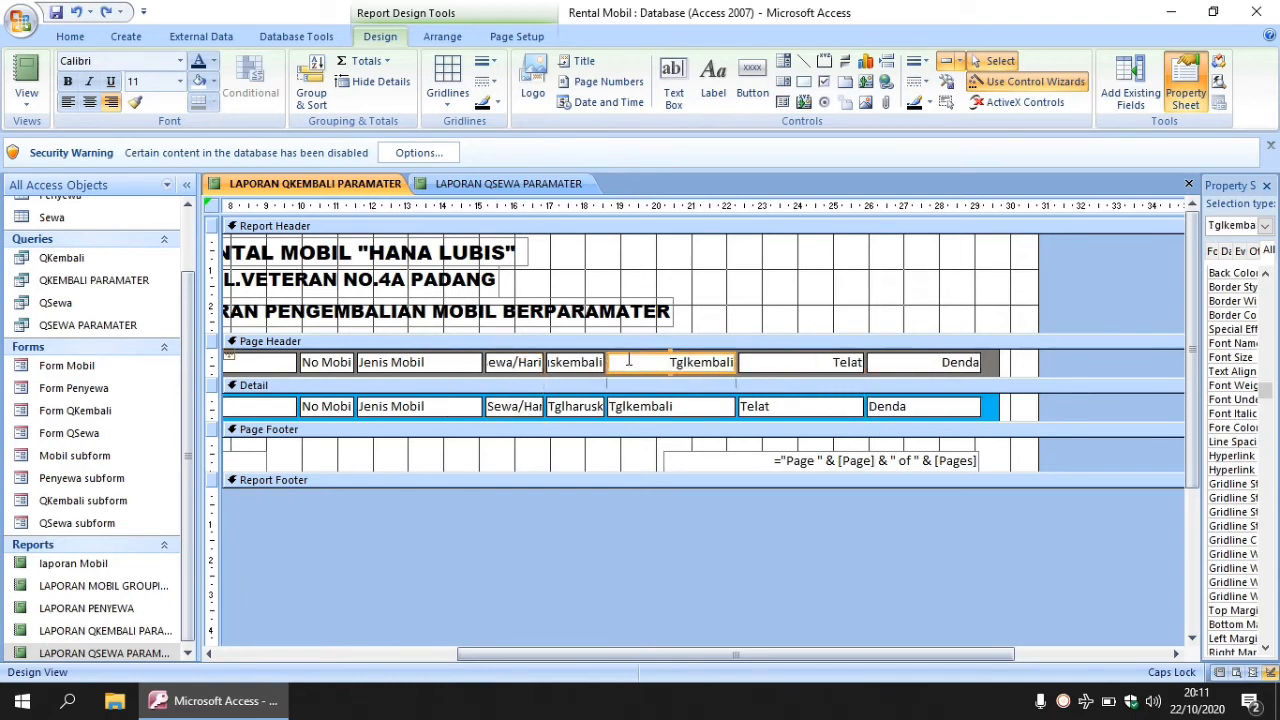
{"action": "left_click", "coordinate": [852, 363]}
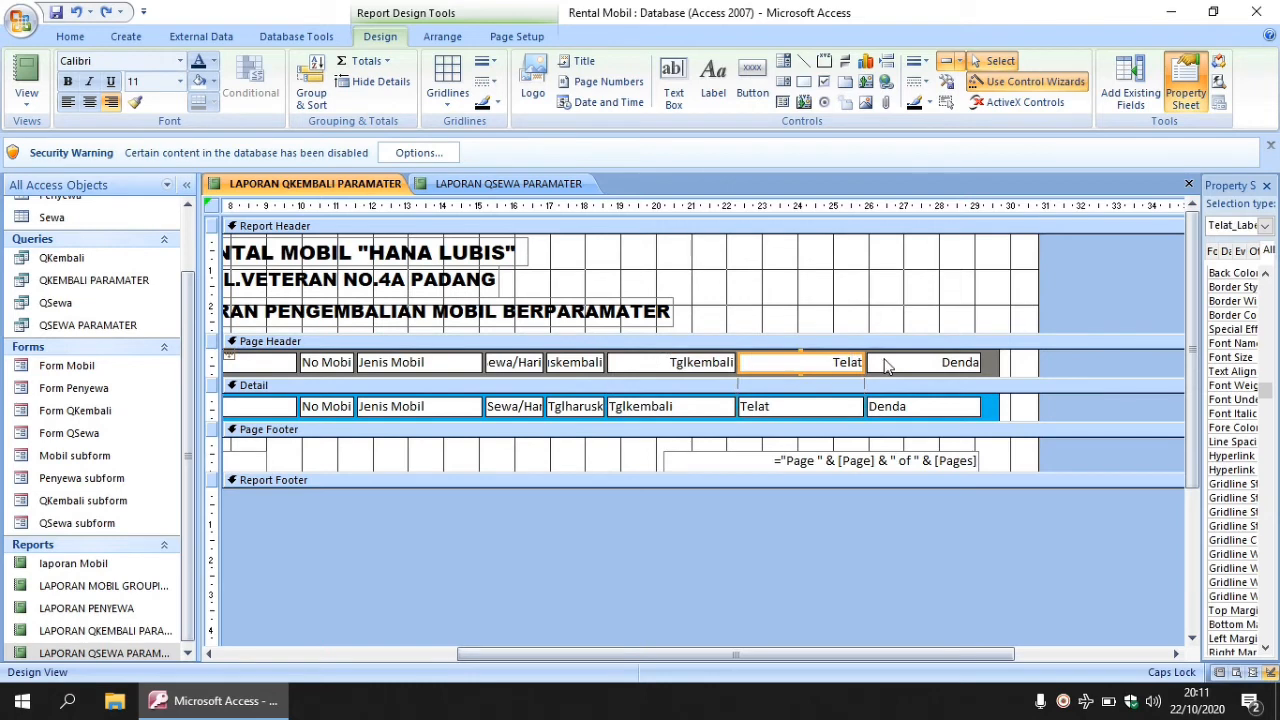
{"action": "left_click", "coordinate": [885, 365]}
{"action": "left_click_drag", "start_coordinate": [868, 362], "coordinate": [884, 363]}
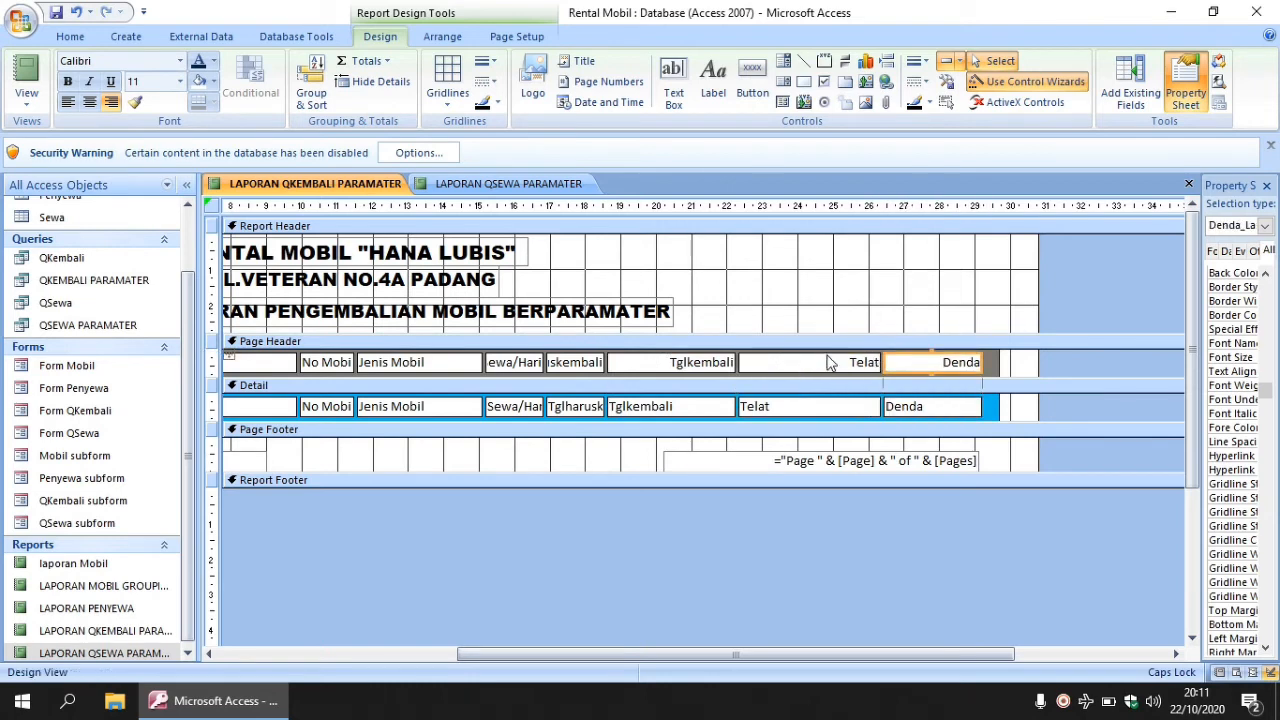
{"action": "left_click", "coordinate": [830, 362]}
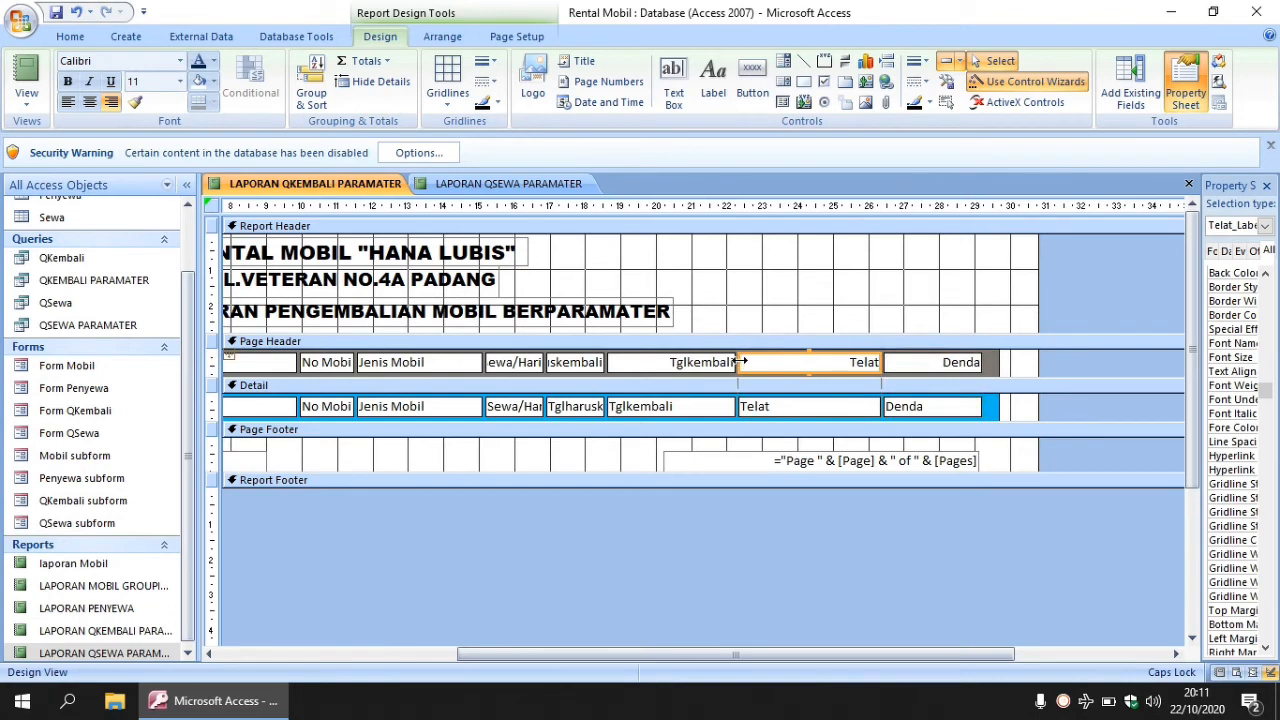
{"action": "left_click_drag", "start_coordinate": [740, 362], "coordinate": [828, 362]}
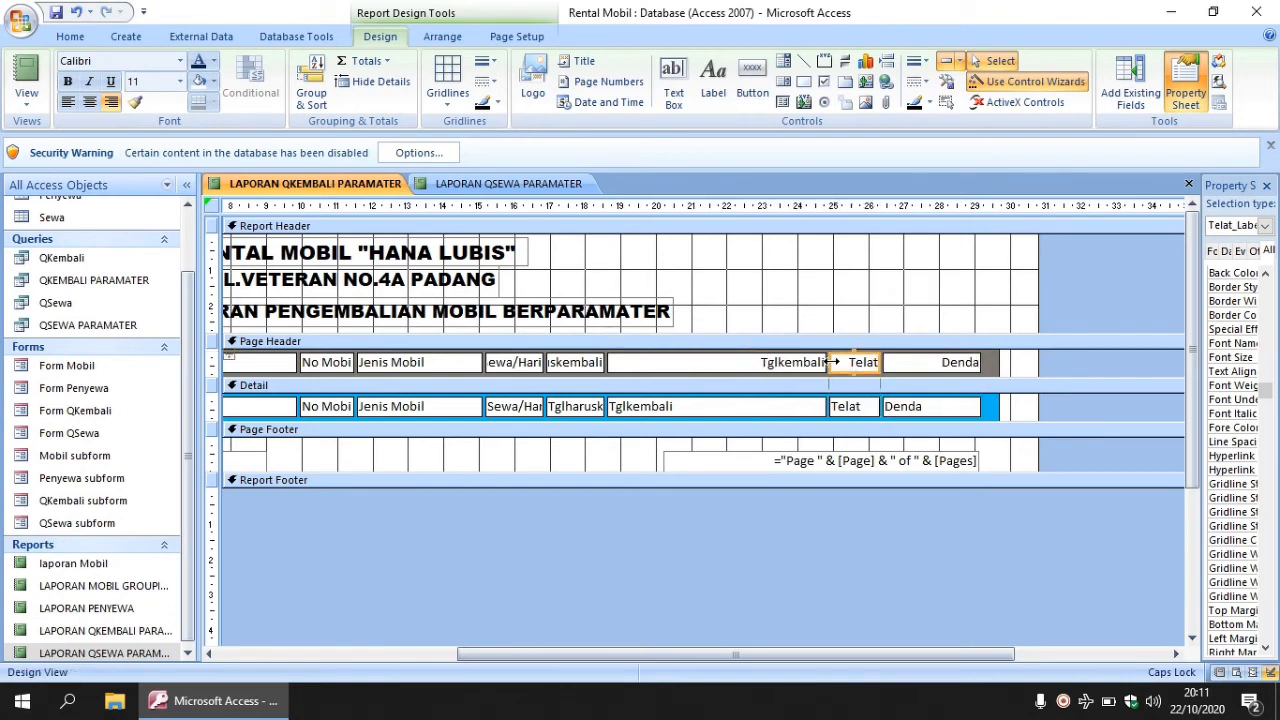
{"action": "left_click", "coordinate": [630, 364]}
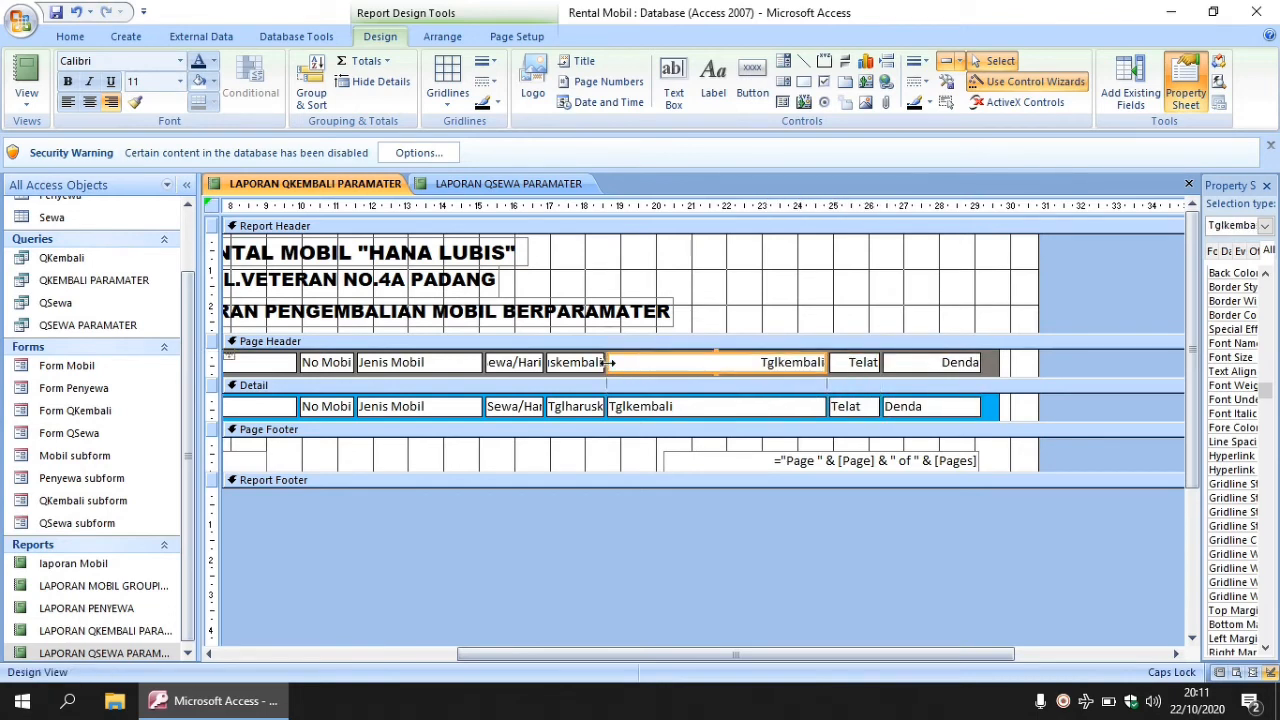
{"action": "left_click_drag", "start_coordinate": [606, 362], "coordinate": [718, 362]}
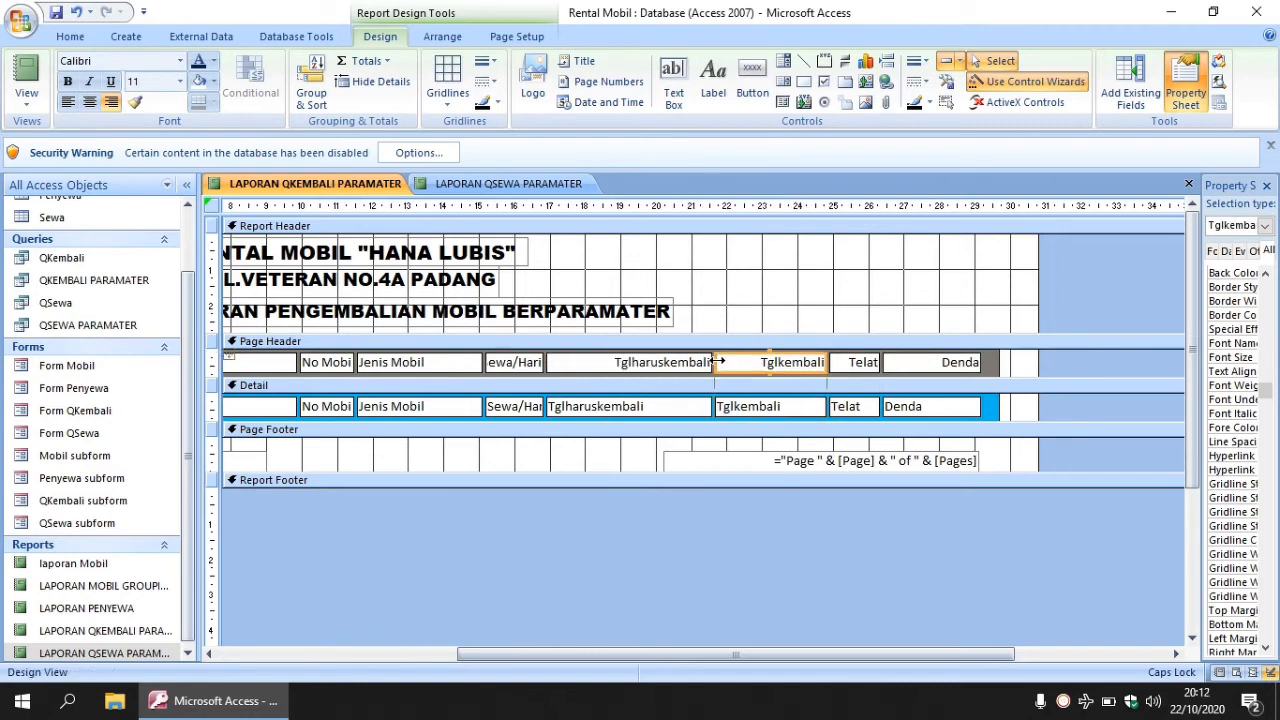
{"action": "left_click", "coordinate": [553, 362]}
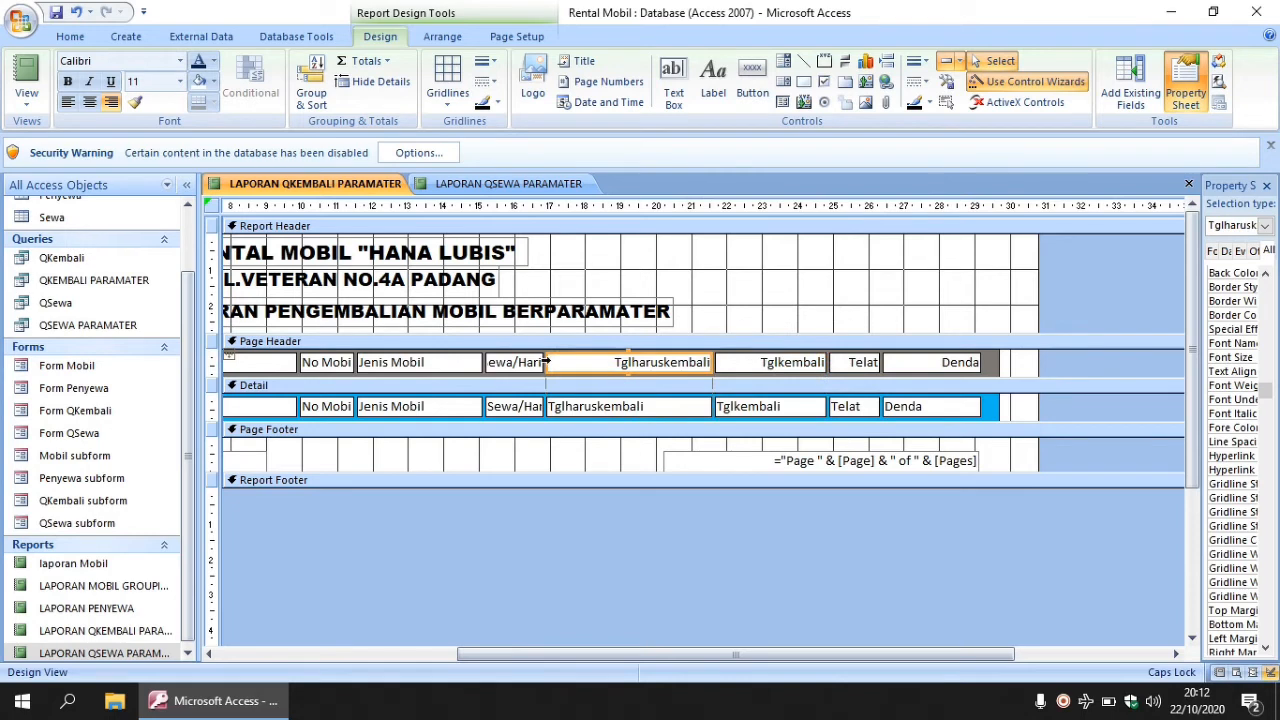
{"action": "left_click_drag", "start_coordinate": [564, 361], "coordinate": [594, 362]}
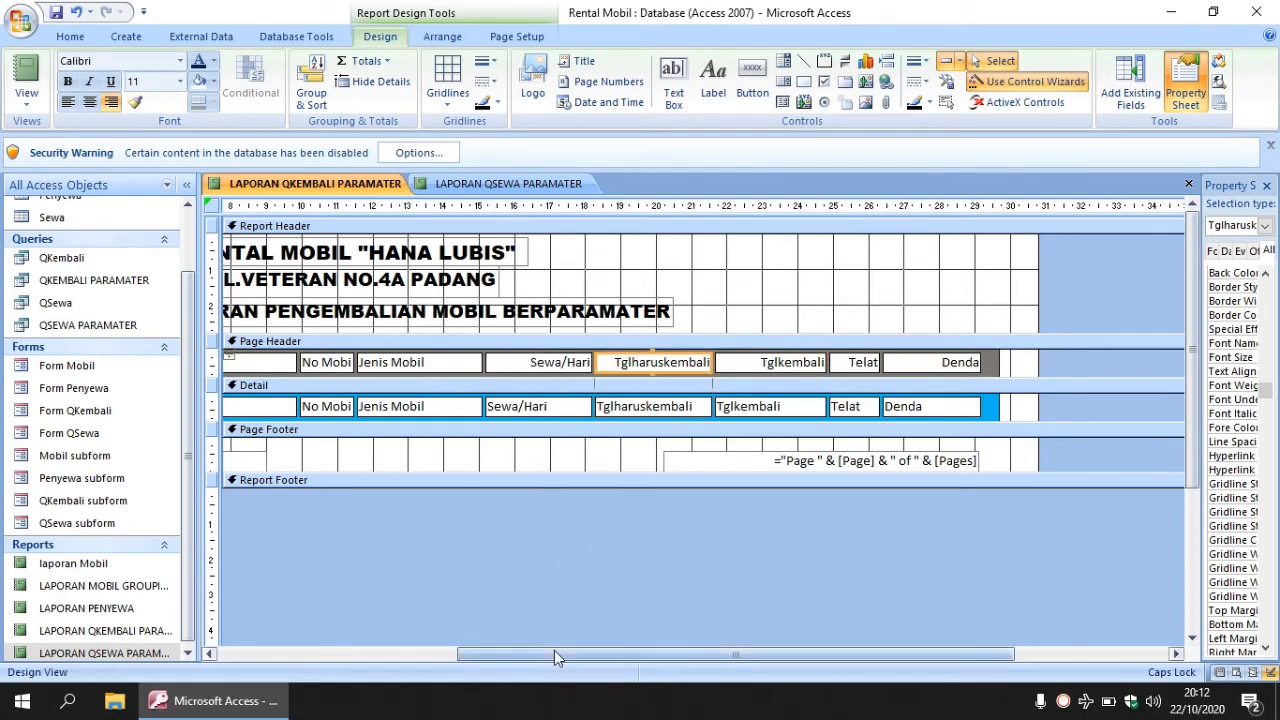
- Make the Report Footer taller and select the Denda detail field
{"action": "mouse_move", "coordinate": [552, 650]}
{"action": "left_mouse_down"}
{"action": "mouse_move", "coordinate": [446, 645]}
{"action": "mouse_move", "coordinate": [535, 642]}
{"action": "left_mouse_up"}
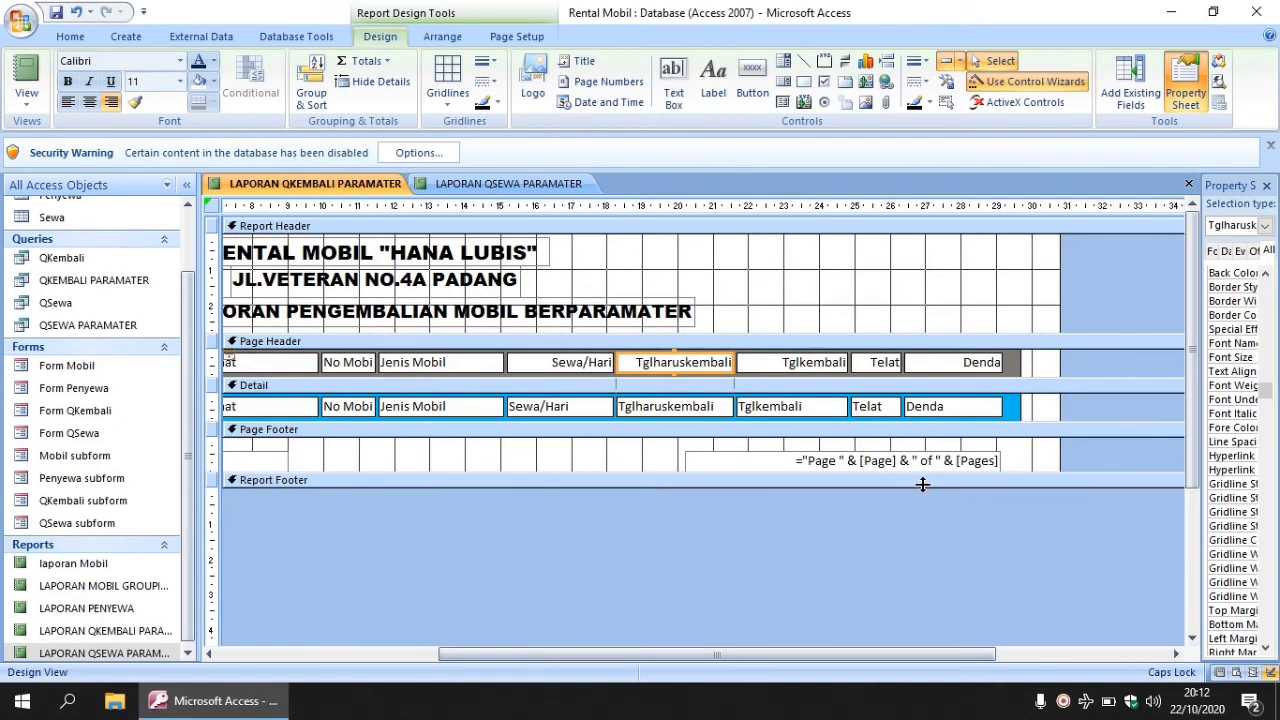
{"action": "left_click_drag", "start_coordinate": [922, 484], "coordinate": [929, 511]}
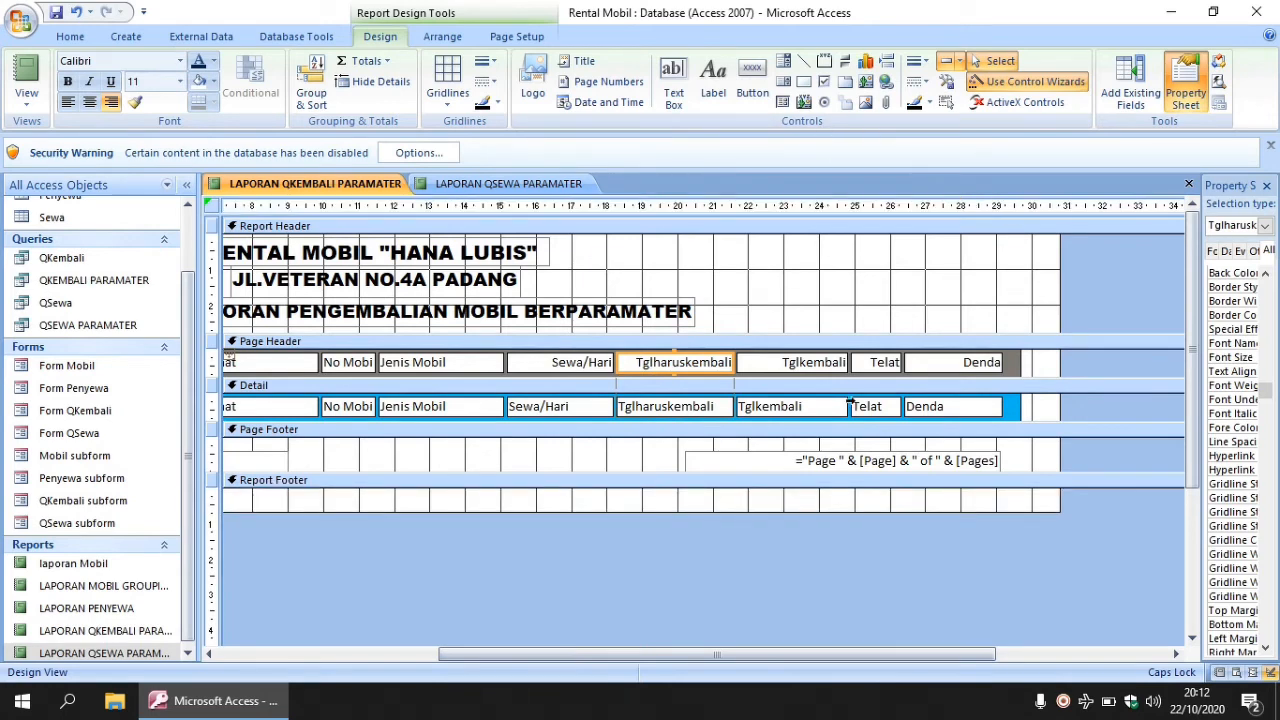
{"action": "left_click", "coordinate": [930, 413]}
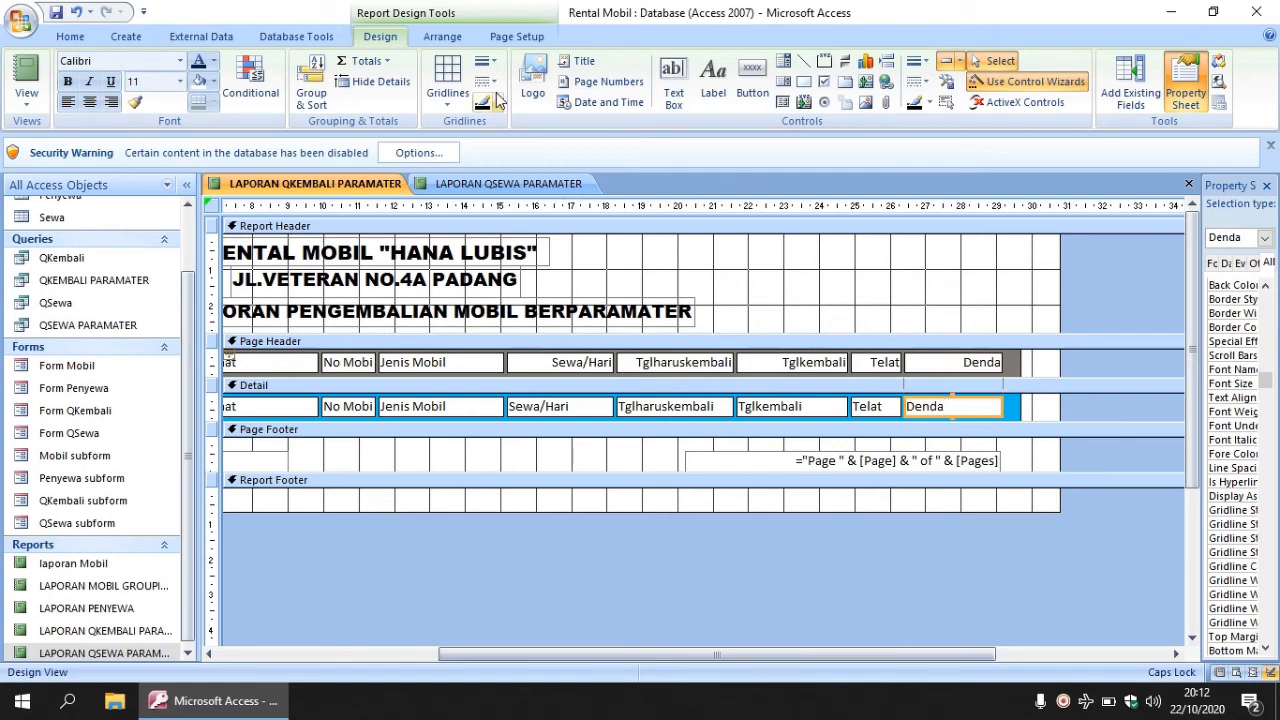
- Add a =Sum([Denda]) total of fines to the Report Footer
{"action": "left_click", "coordinate": [388, 66]}
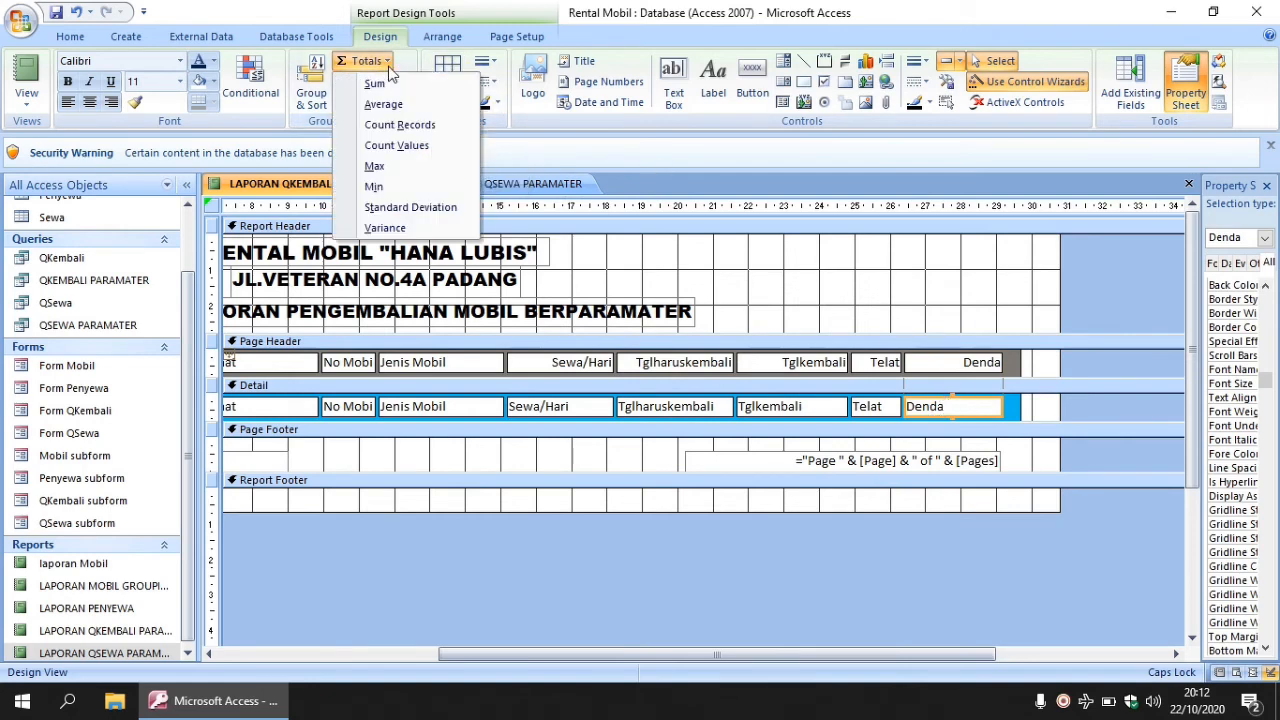
{"action": "left_click", "coordinate": [382, 85]}
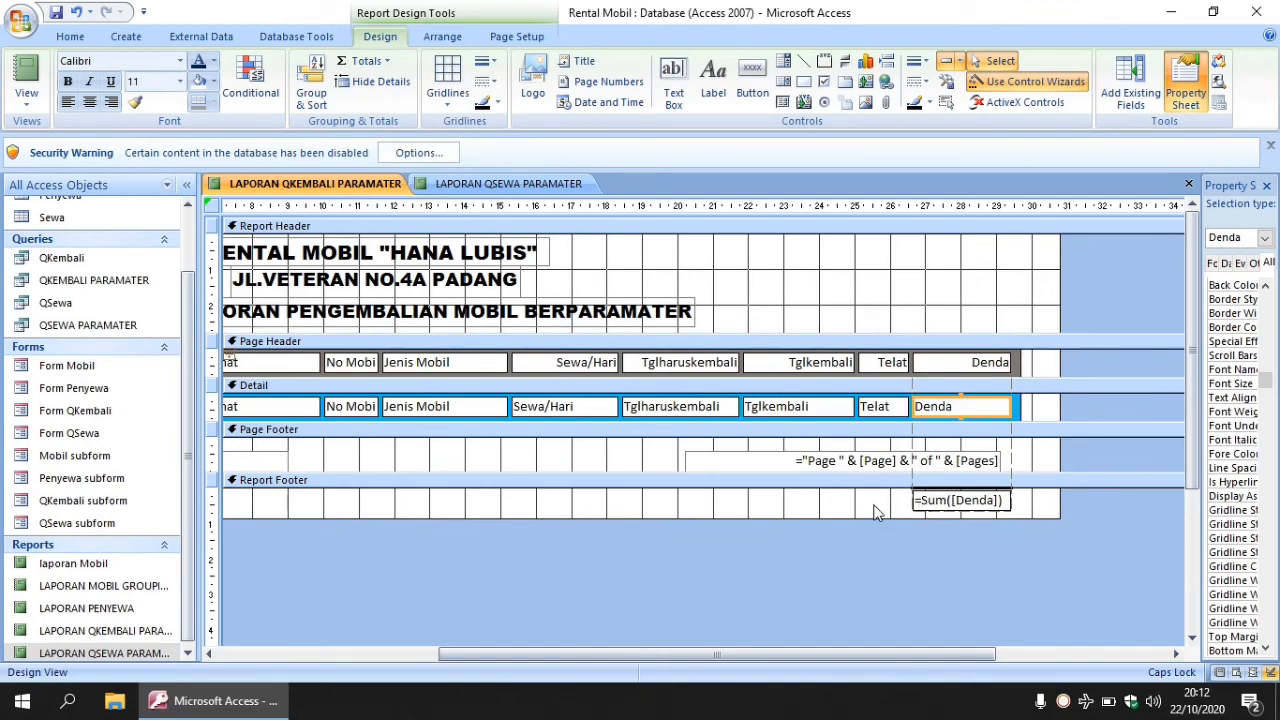
{"action": "left_click_drag", "start_coordinate": [838, 657], "coordinate": [543, 631]}
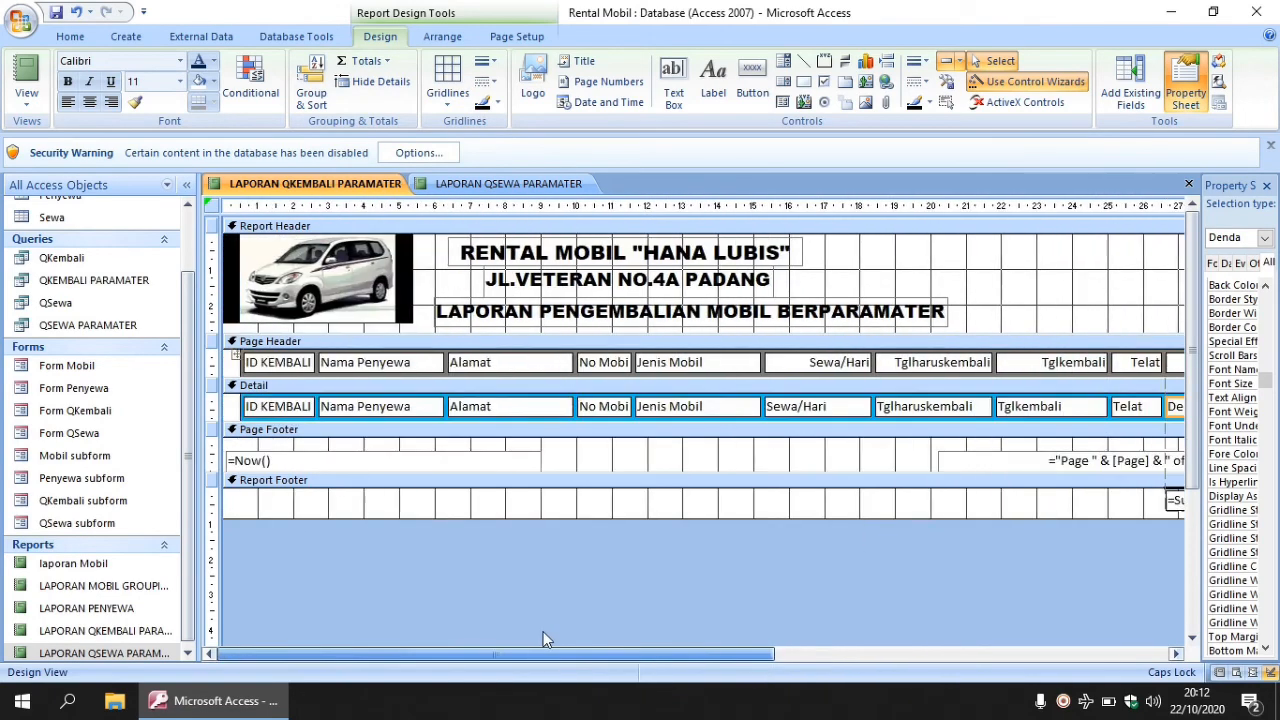
{"action": "left_click", "coordinate": [750, 95]}
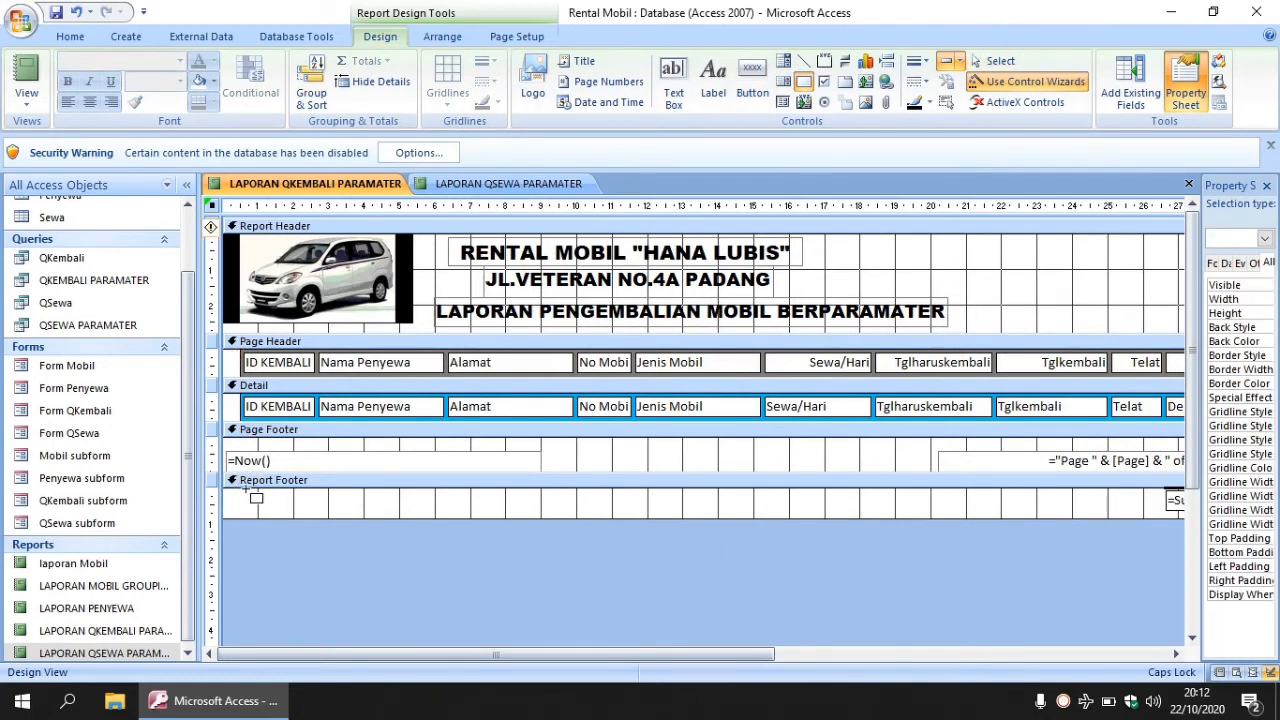
- Draw a rectangle spanning the Report Footer and send it behind the Sum total
{"action": "left_click_drag", "start_coordinate": [246, 489], "coordinate": [281, 505]}
{"action": "key", "text": "Delete"}
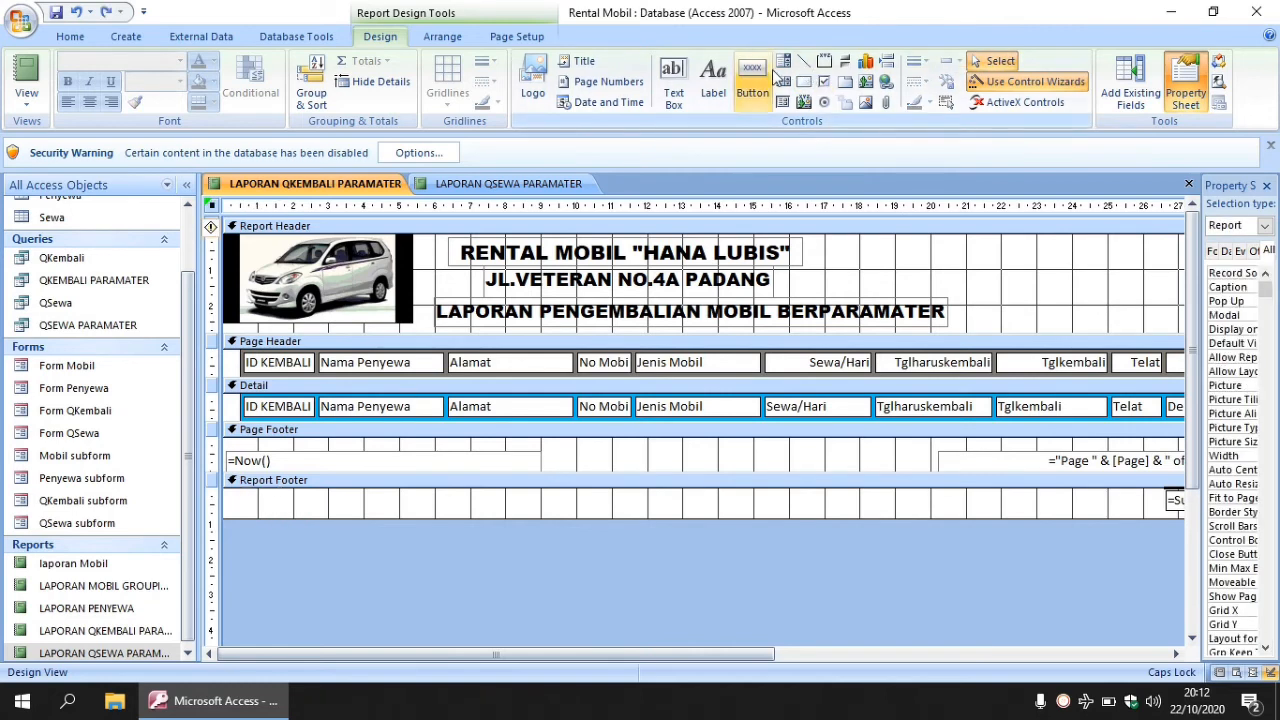
{"action": "left_click", "coordinate": [804, 82]}
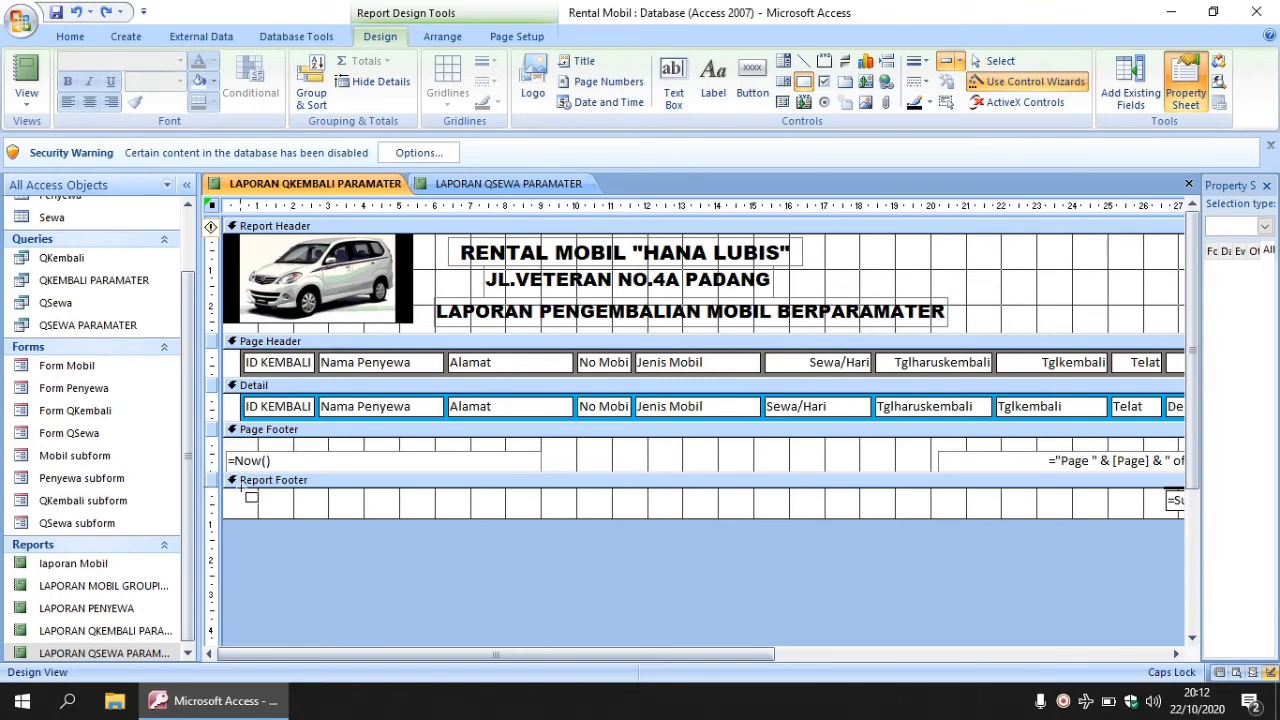
{"action": "left_click_drag", "start_coordinate": [241, 490], "coordinate": [1138, 514]}
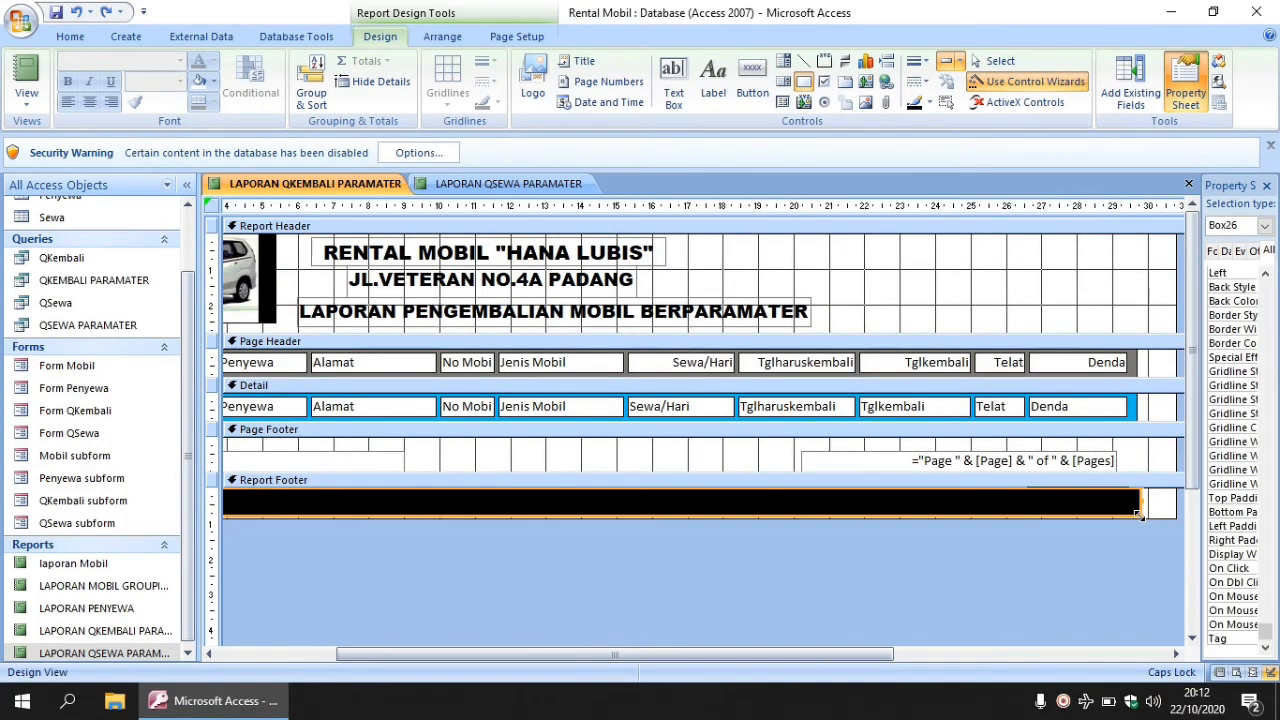
{"action": "right_click", "coordinate": [1046, 508]}
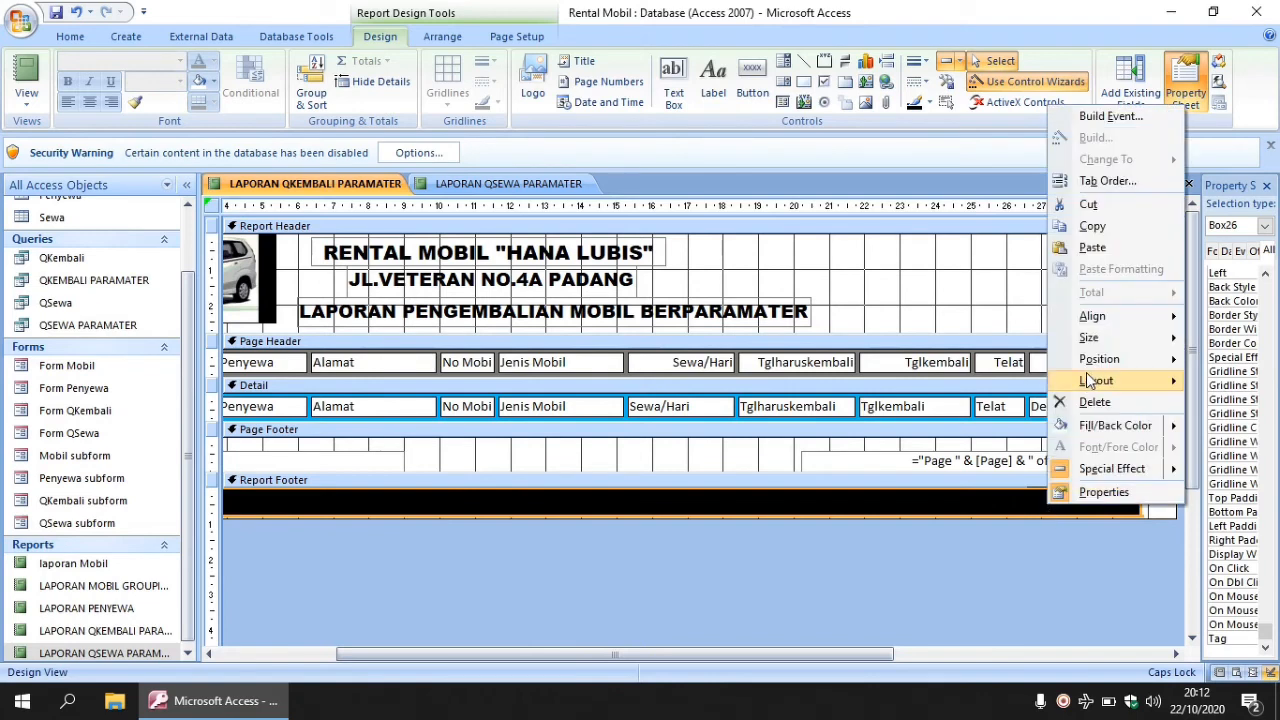
{"action": "mouse_move", "coordinate": [1092, 359]}
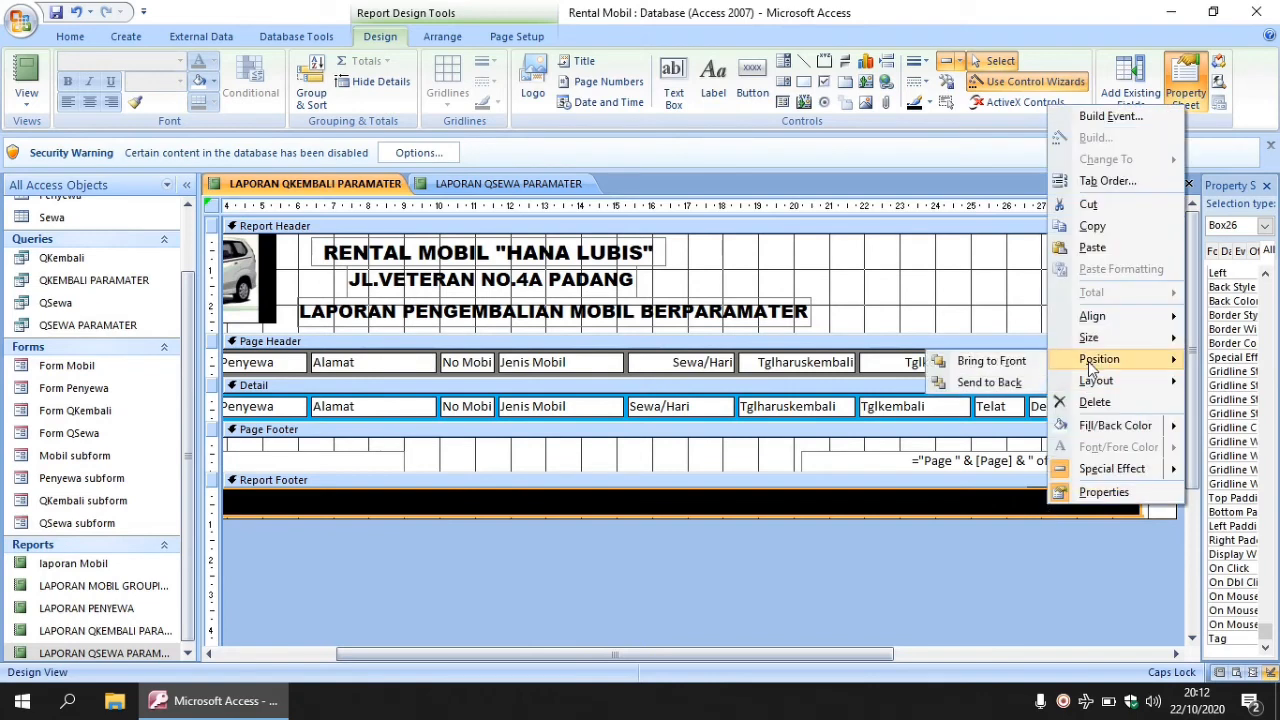
{"action": "left_click", "coordinate": [1006, 383]}
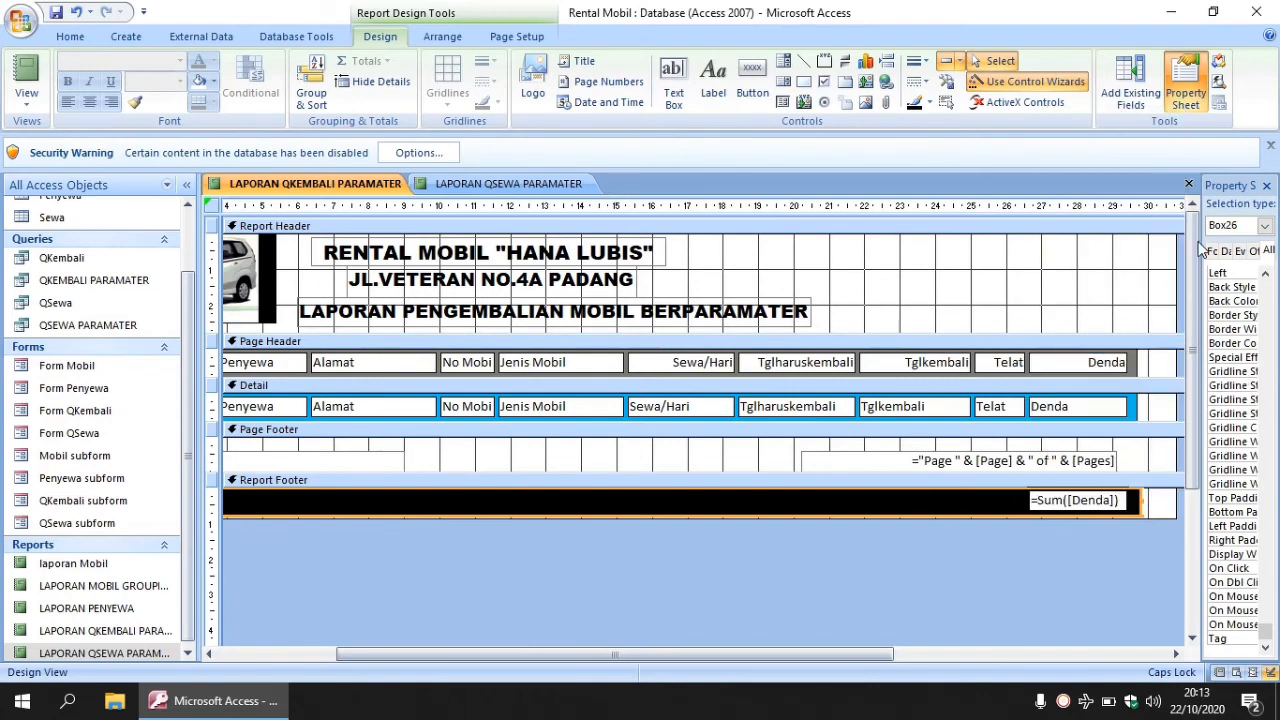
- Change the footer rectangle's fill from black to grey
{"action": "left_click_drag", "start_coordinate": [1203, 305], "coordinate": [1046, 304]}
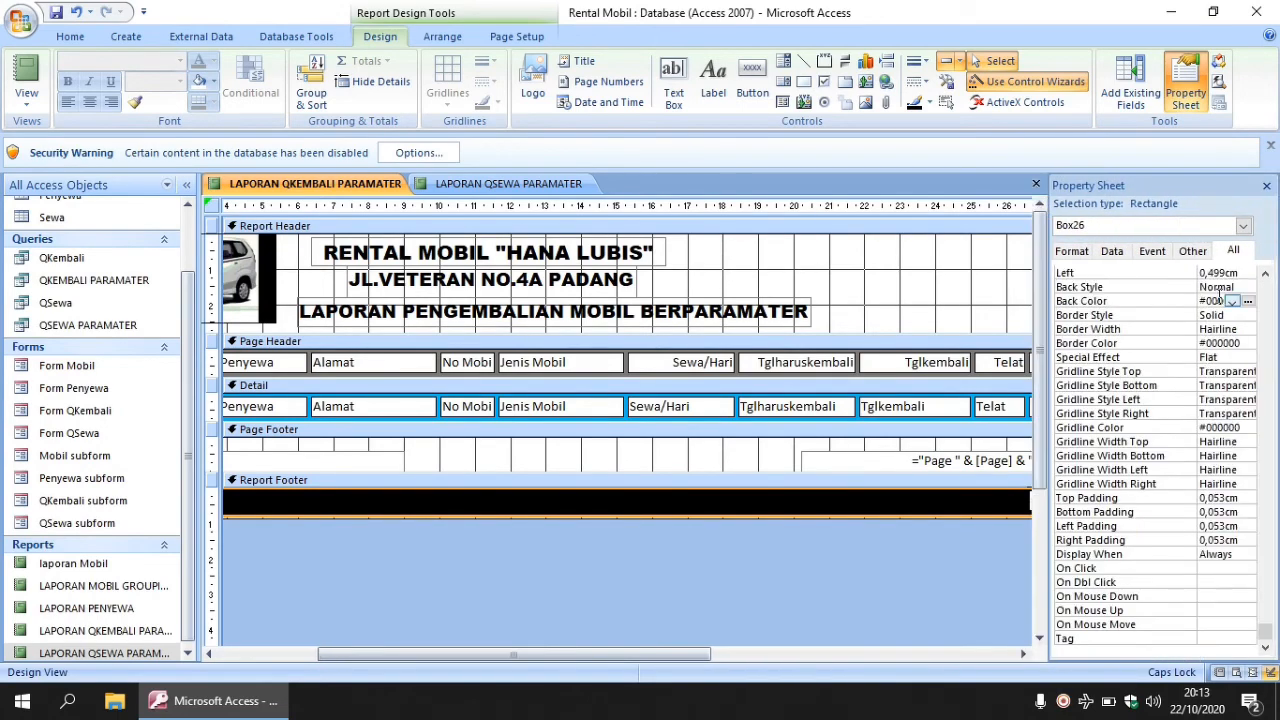
{"action": "left_click", "coordinate": [1248, 302]}
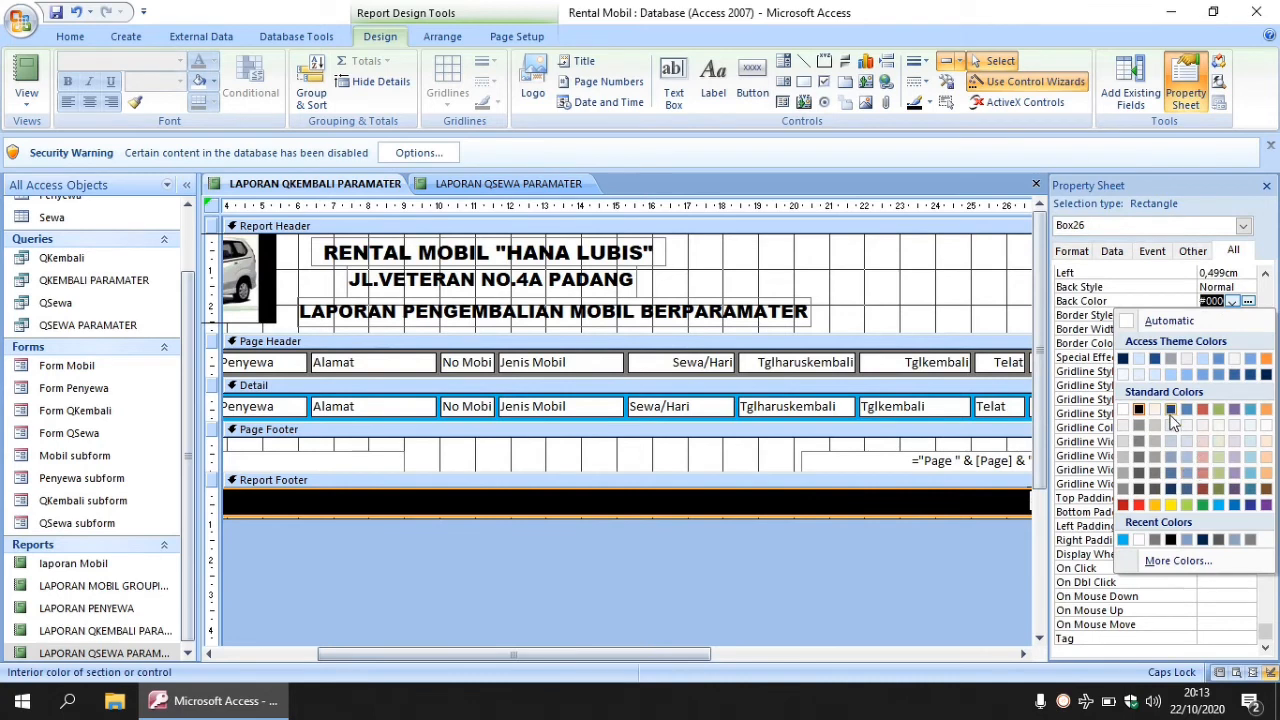
{"action": "left_click", "coordinate": [1162, 474]}
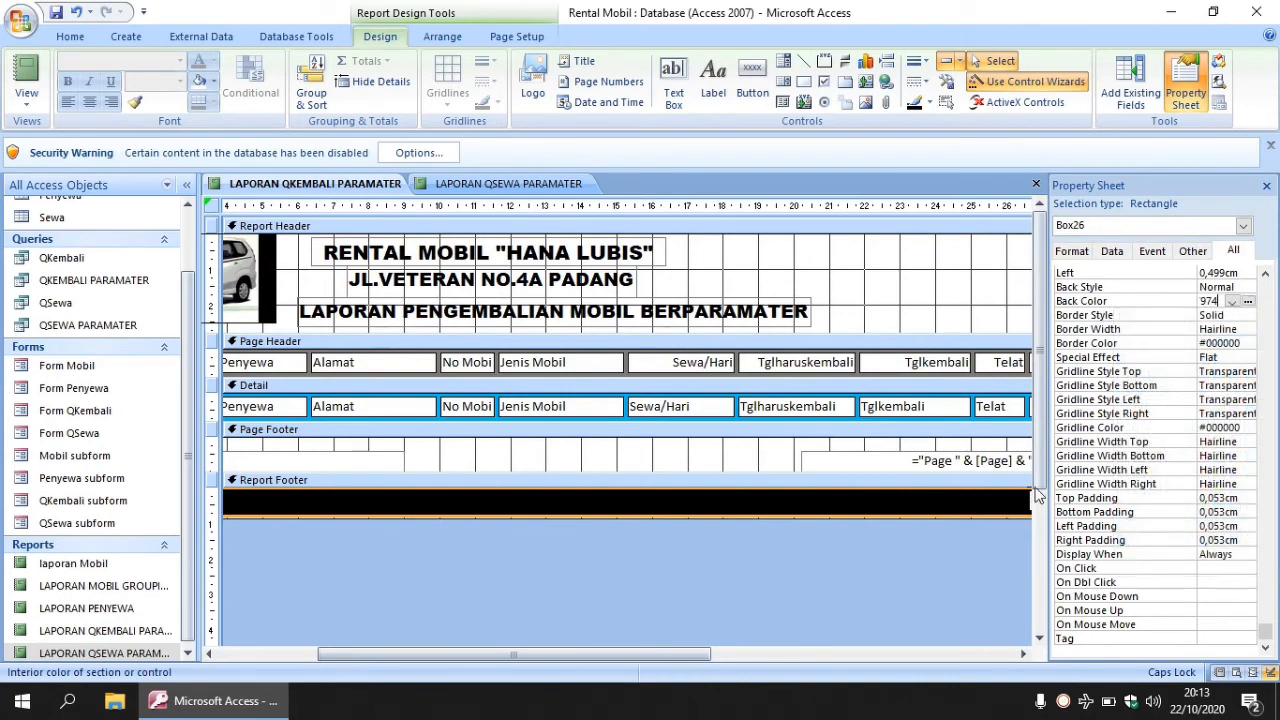
{"action": "left_click", "coordinate": [996, 503]}
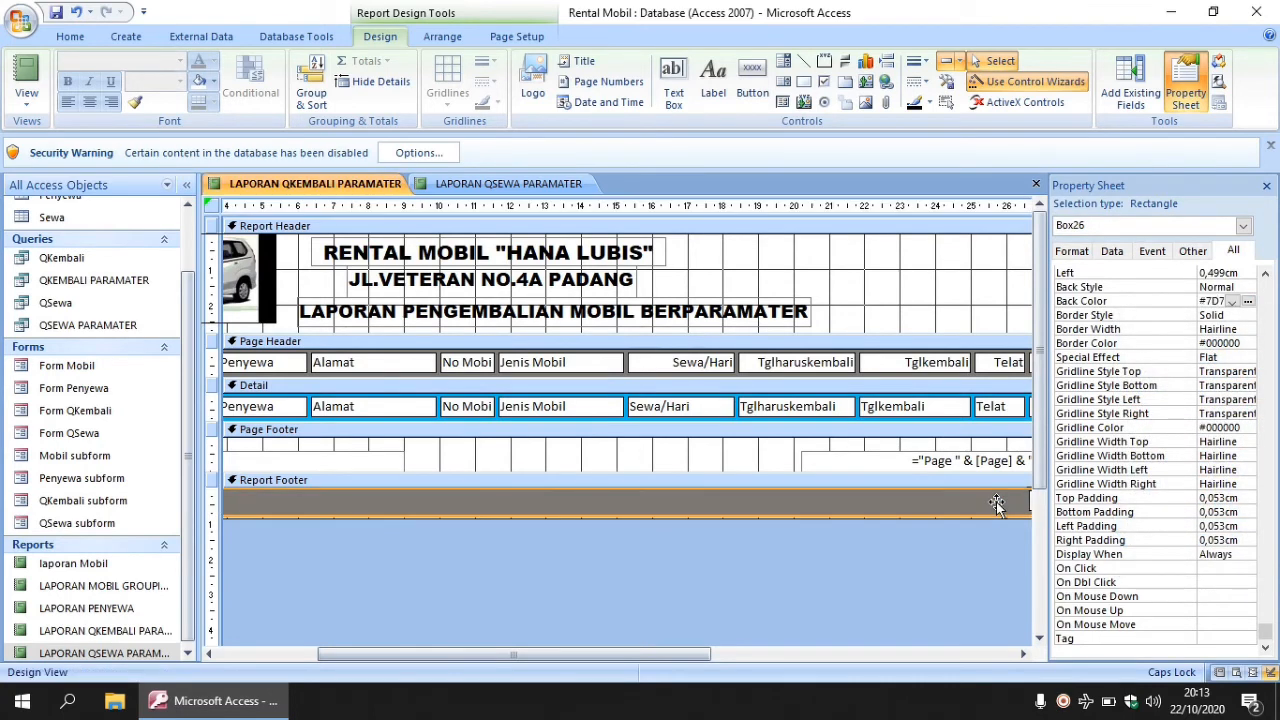
{"action": "left_click_drag", "start_coordinate": [662, 650], "coordinate": [494, 646]}
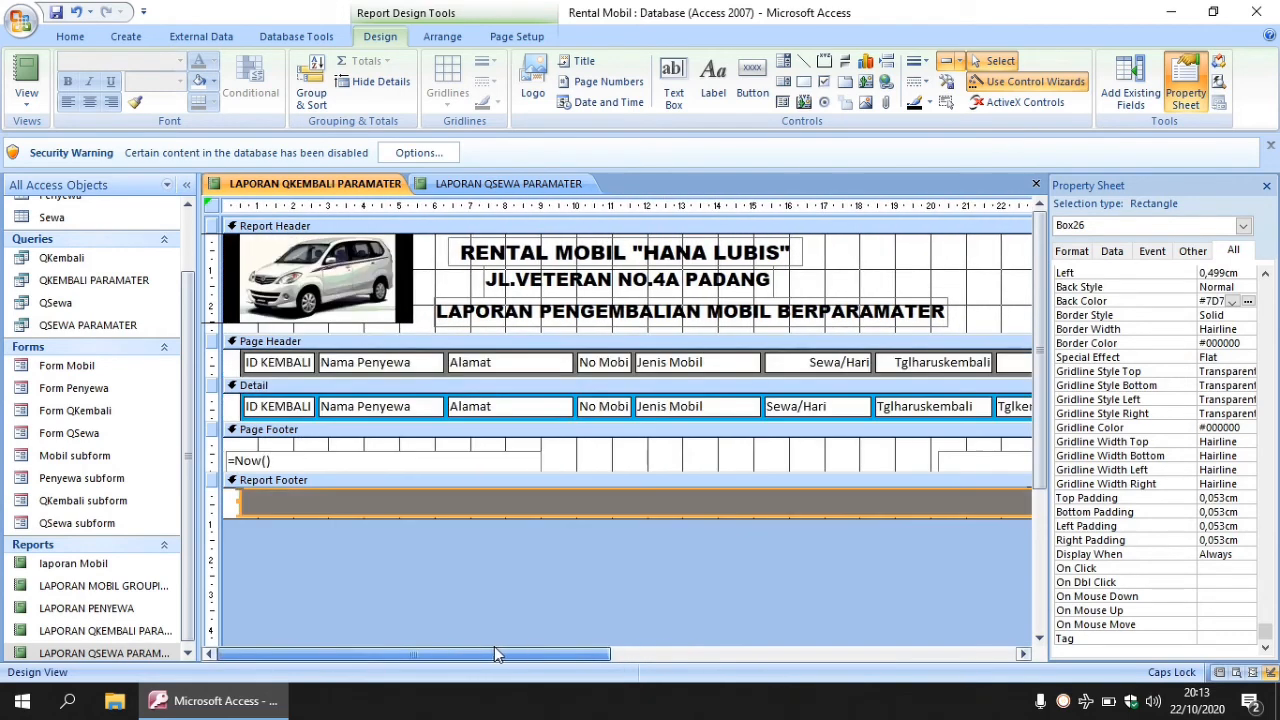
- Shorten the report footer slightly and make the Report Header taller, leaving space below the title
{"action": "left_click", "coordinate": [567, 525]}
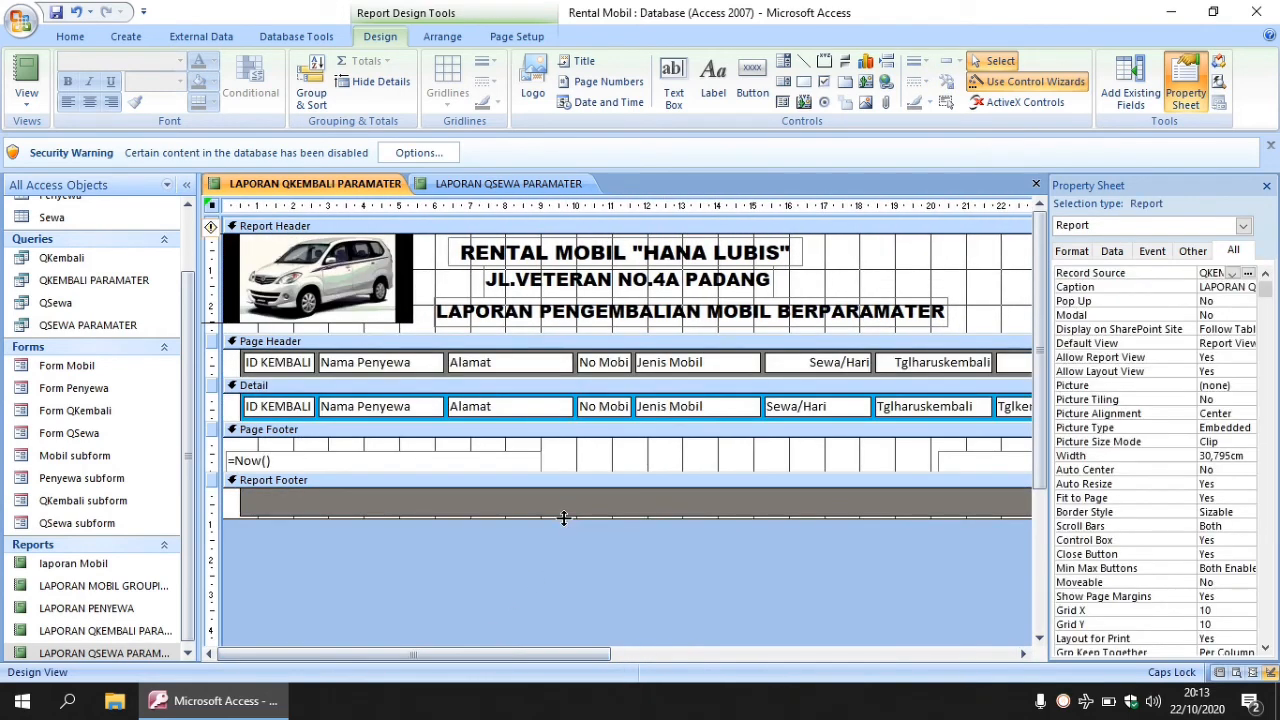
{"action": "left_click_drag", "start_coordinate": [563, 518], "coordinate": [563, 514]}
{"action": "left_click_drag", "start_coordinate": [534, 657], "coordinate": [496, 625]}
{"action": "left_click_drag", "start_coordinate": [606, 333], "coordinate": [609, 366]}
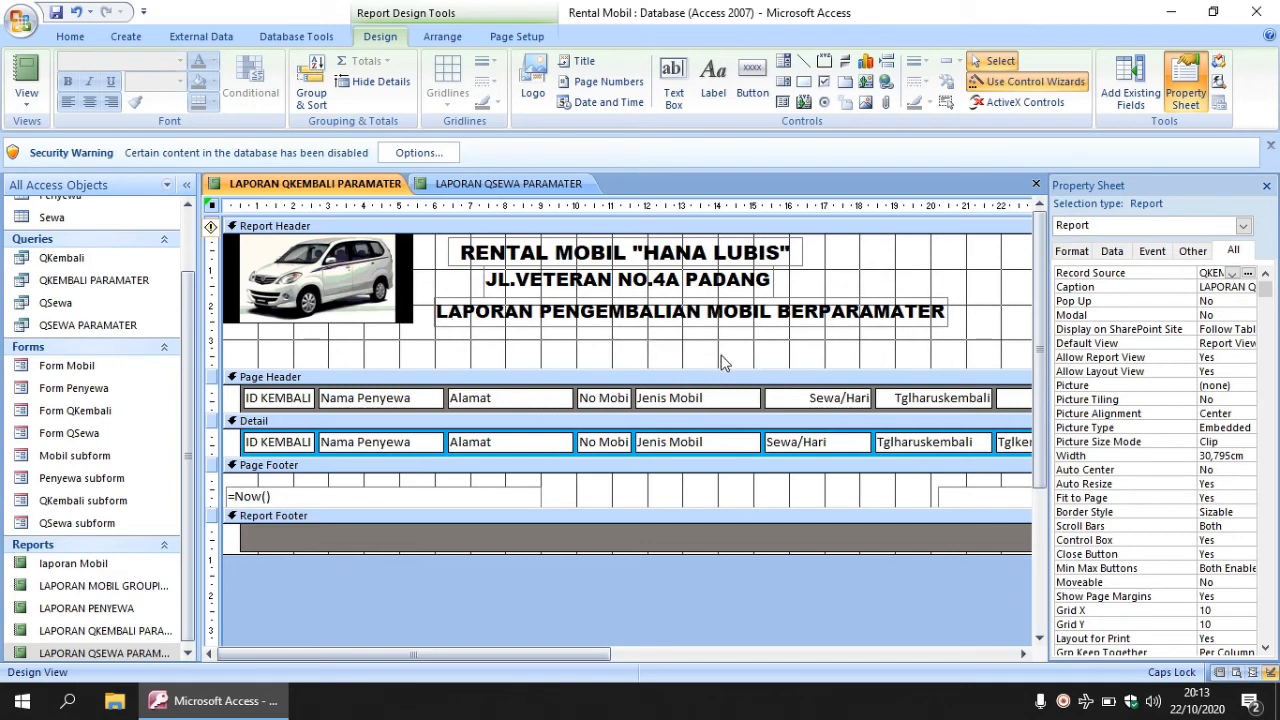
- Draw a text box under the report title and rename its caption to 'Periode:'
{"action": "left_click", "coordinate": [678, 85]}
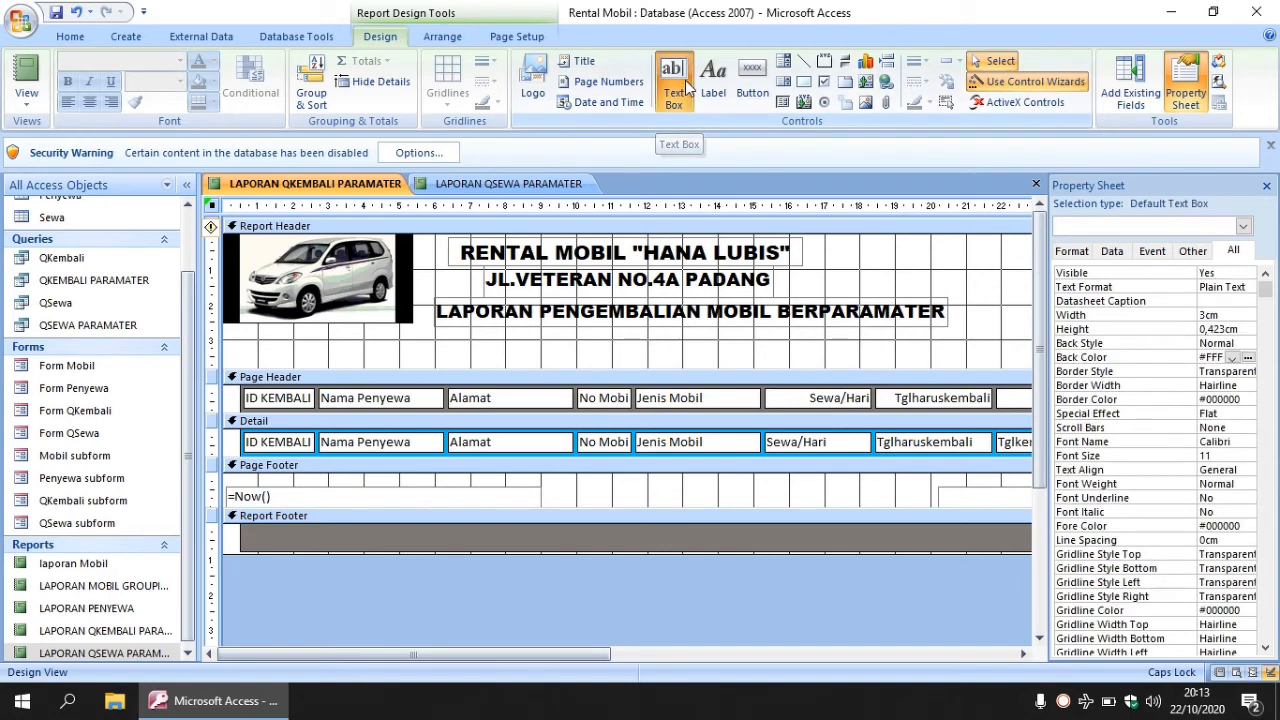
{"action": "left_click_drag", "start_coordinate": [438, 342], "coordinate": [580, 363]}
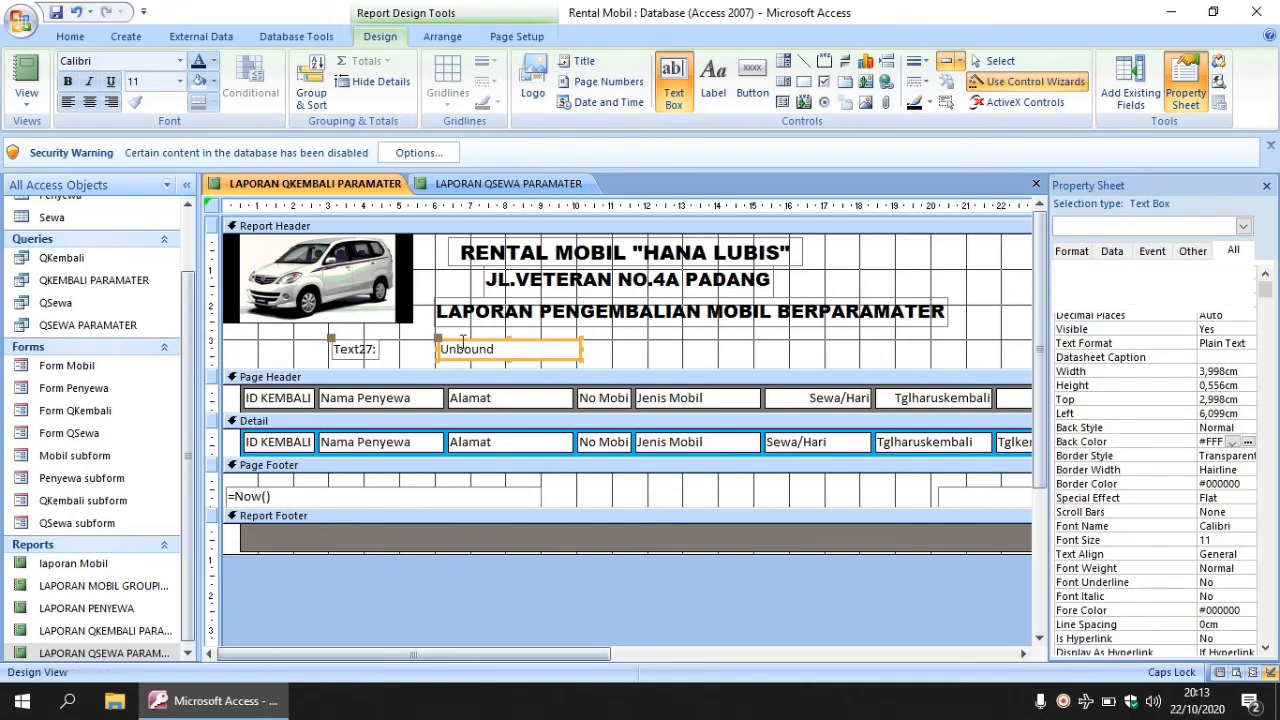
{"action": "left_click", "coordinate": [352, 349]}
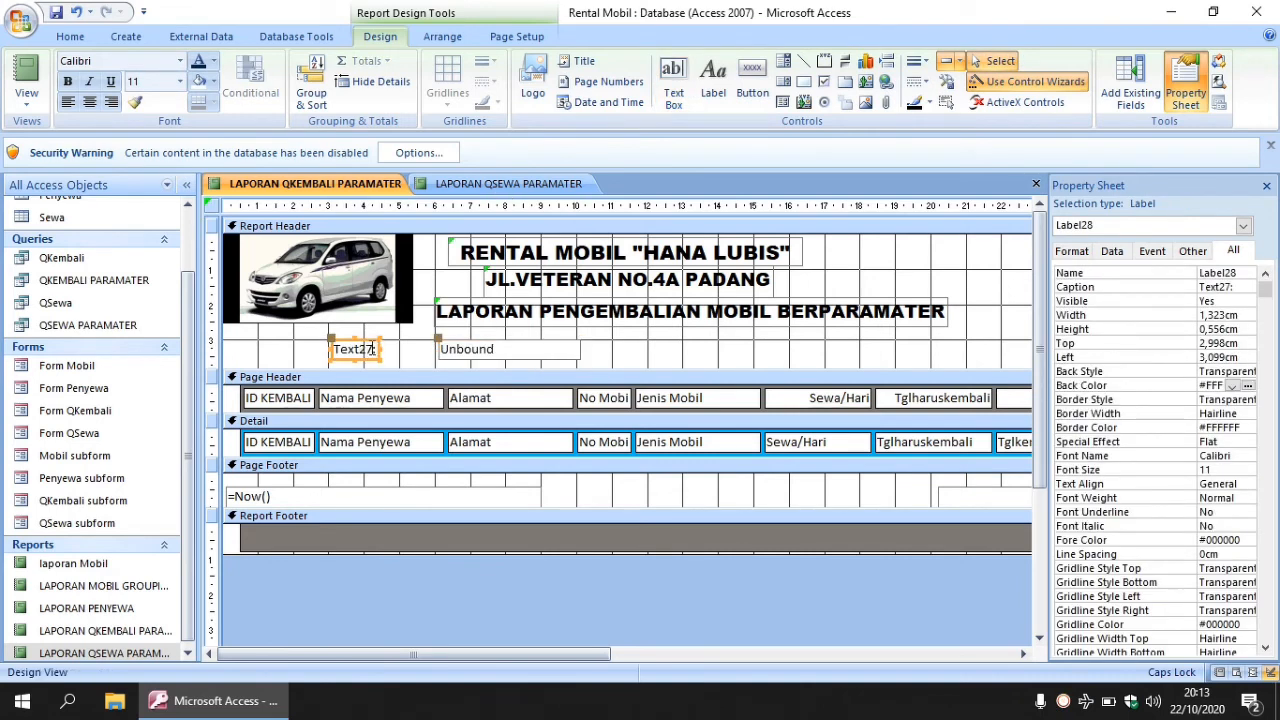
{"action": "left_click", "coordinate": [370, 349]}
{"action": "left_click_drag", "start_coordinate": [370, 349], "coordinate": [323, 357]}
{"action": "type", "text": "P"}
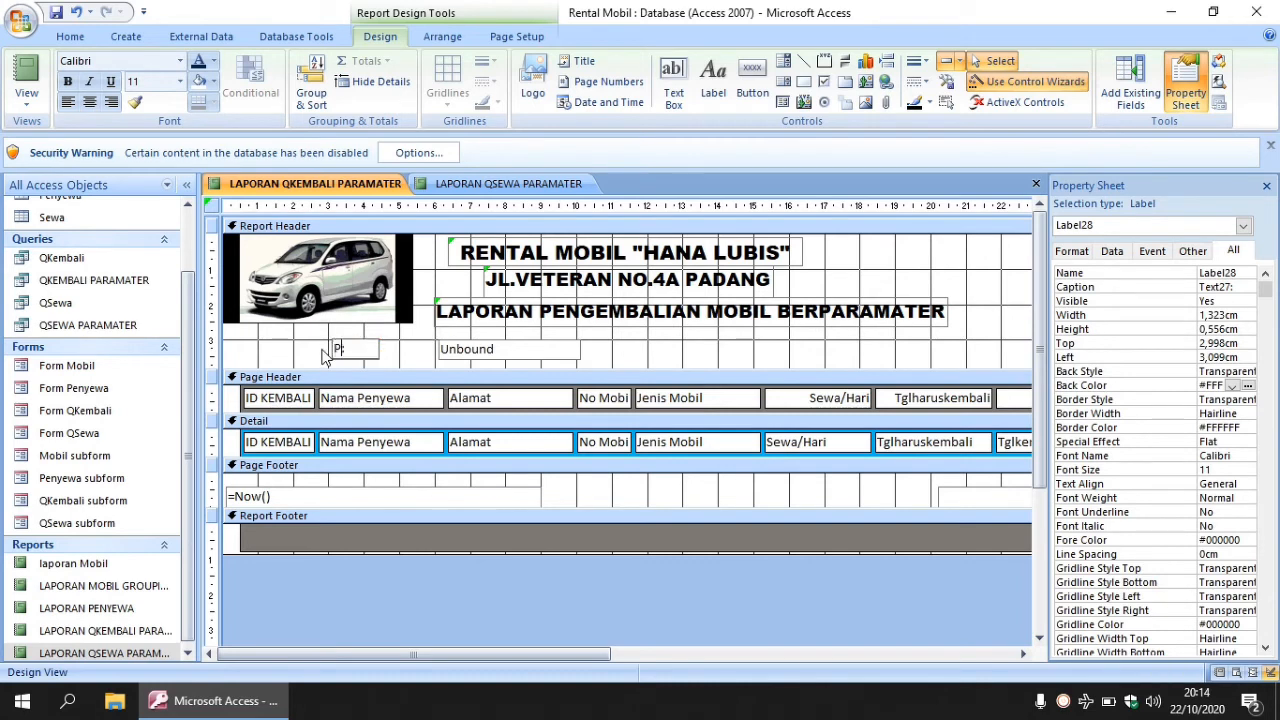
{"action": "type", "text": "eriode:"}
- Enter [AWAL] into the new text box
{"action": "left_click", "coordinate": [507, 360]}
{"action": "left_click", "coordinate": [492, 349]}
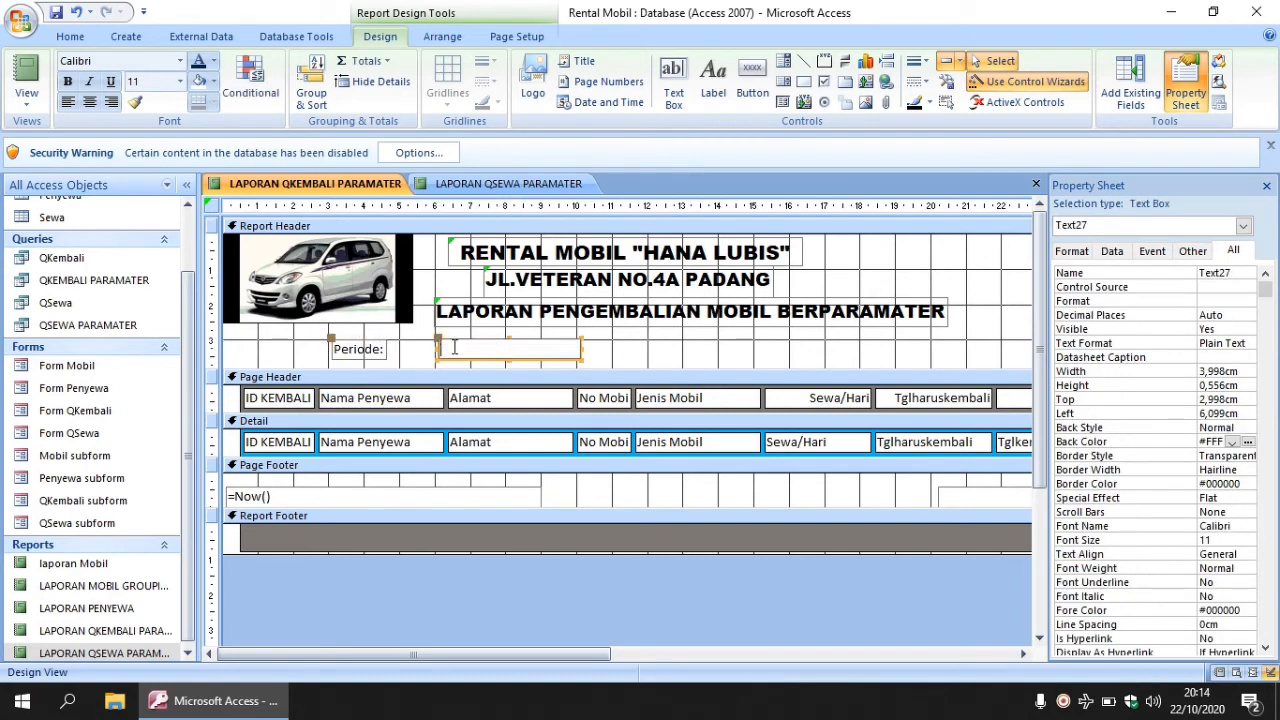
{"action": "left_click", "coordinate": [454, 347]}
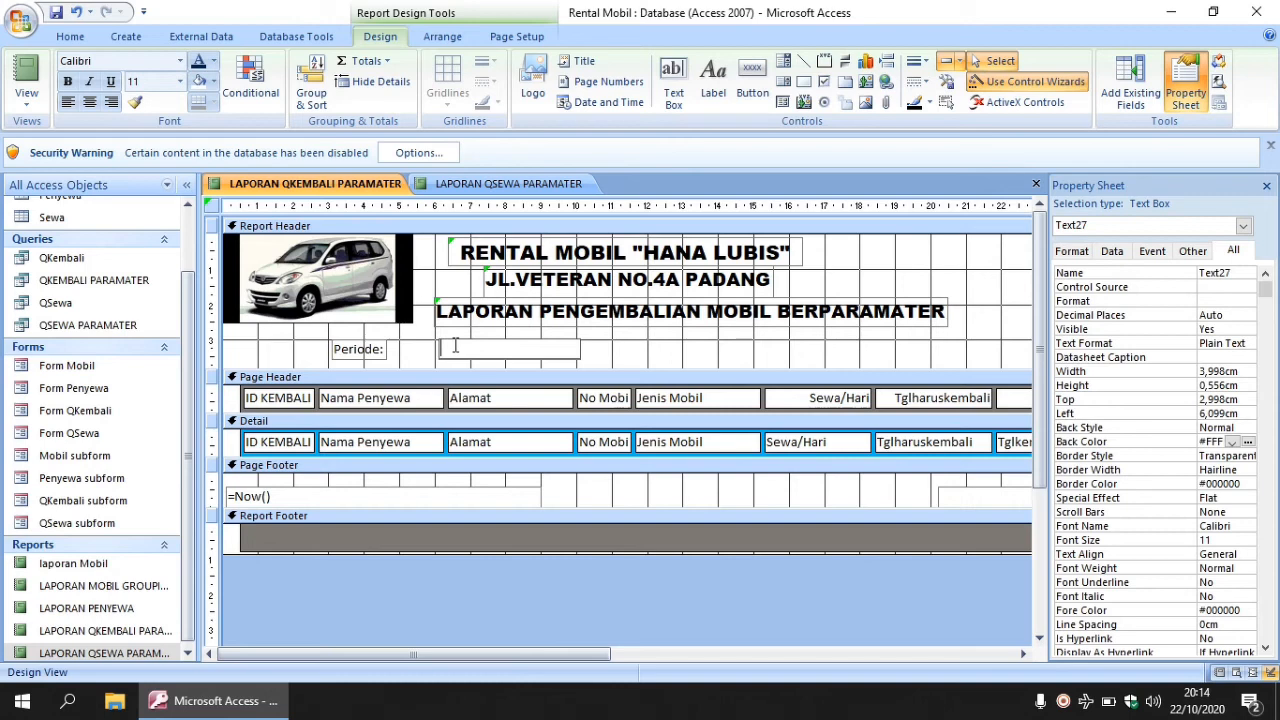
{"action": "type", "text": "["}
{"action": "key", "text": "Caps_Lock"}
{"action": "type", "text": "AWAL]"}
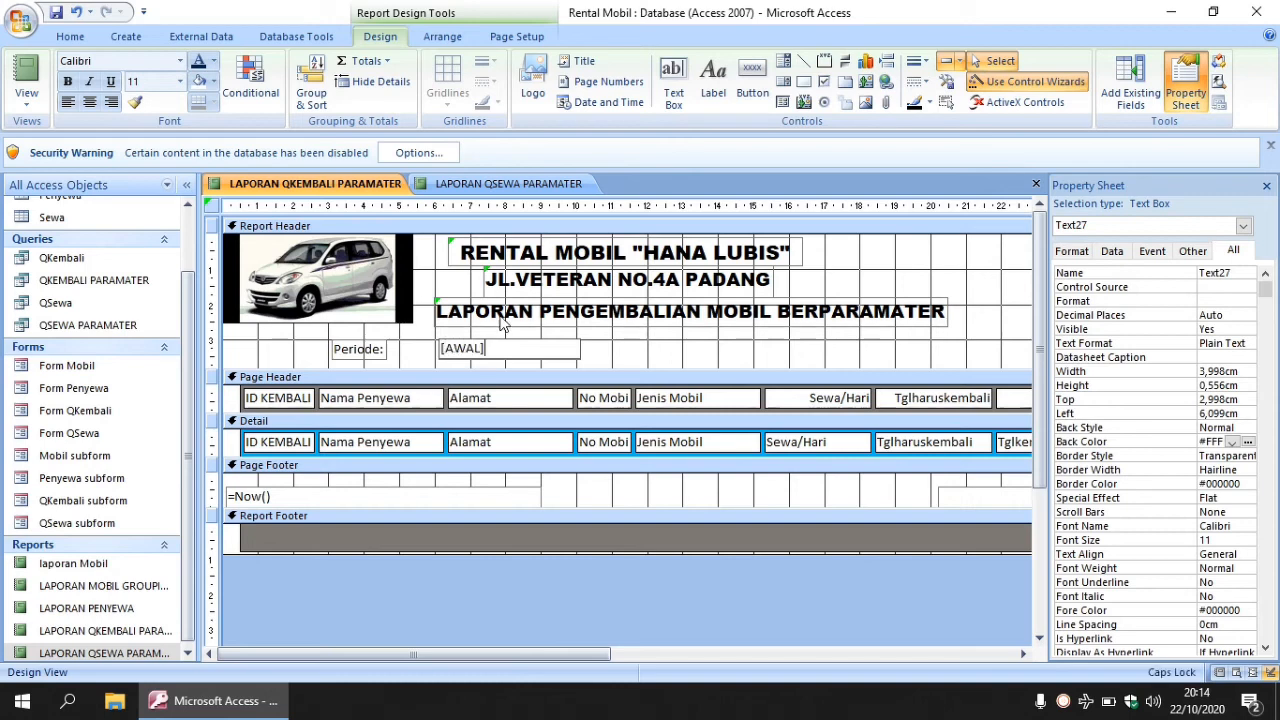
{"action": "left_click", "coordinate": [668, 356]}
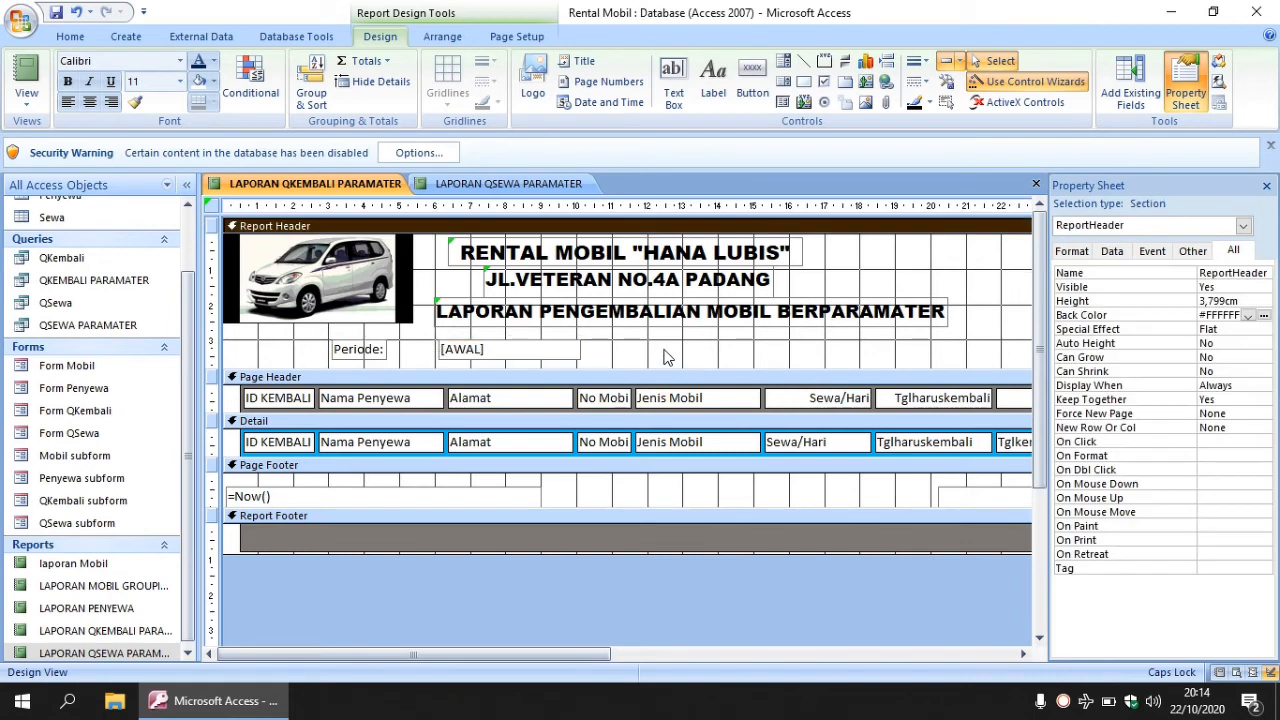
- Add an 'S/D' label to the right of the [AWAL] box
{"action": "left_click", "coordinate": [713, 80]}
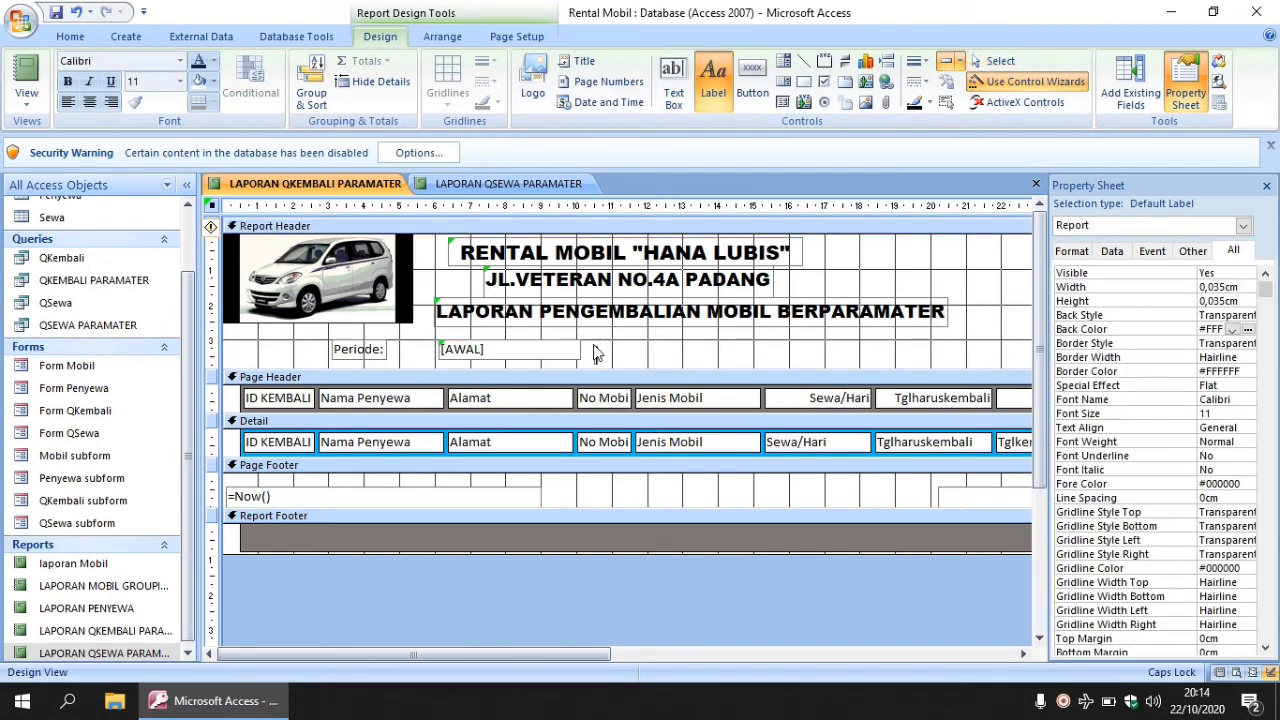
{"action": "left_click", "coordinate": [595, 348]}
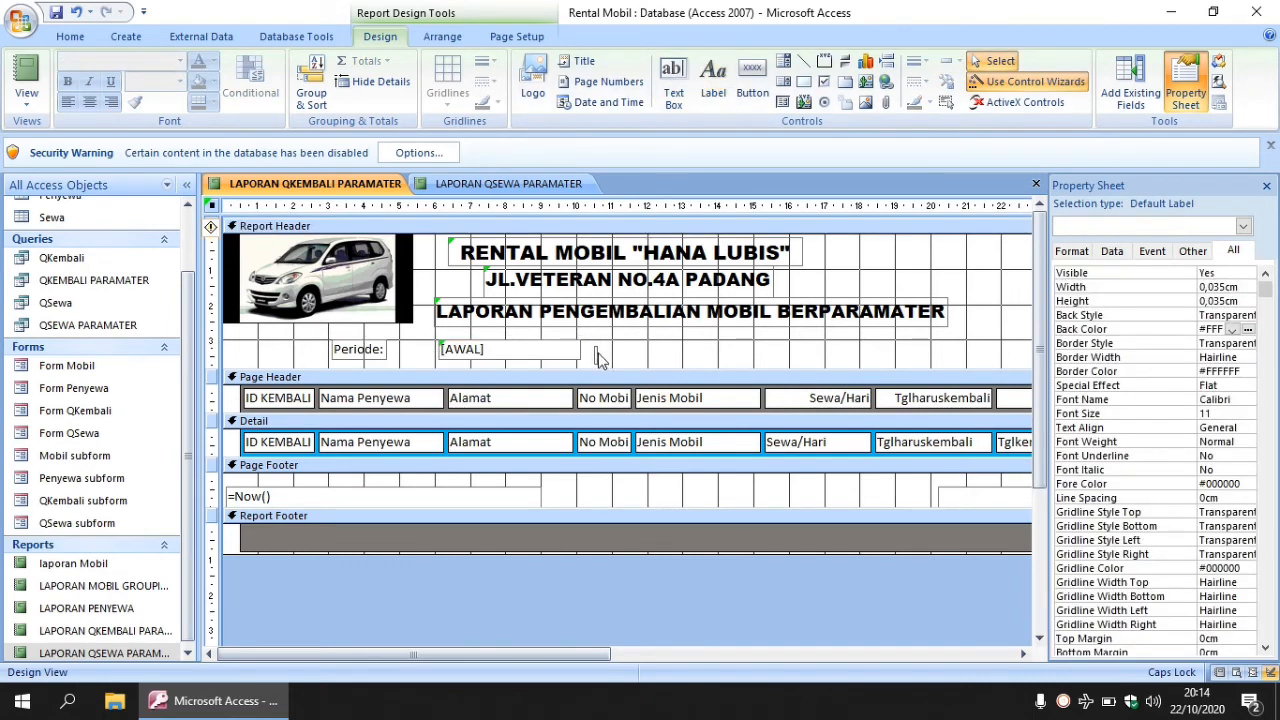
{"action": "type", "text": "S/D"}
{"action": "left_click", "coordinate": [641, 352]}
{"action": "left_click", "coordinate": [610, 352]}
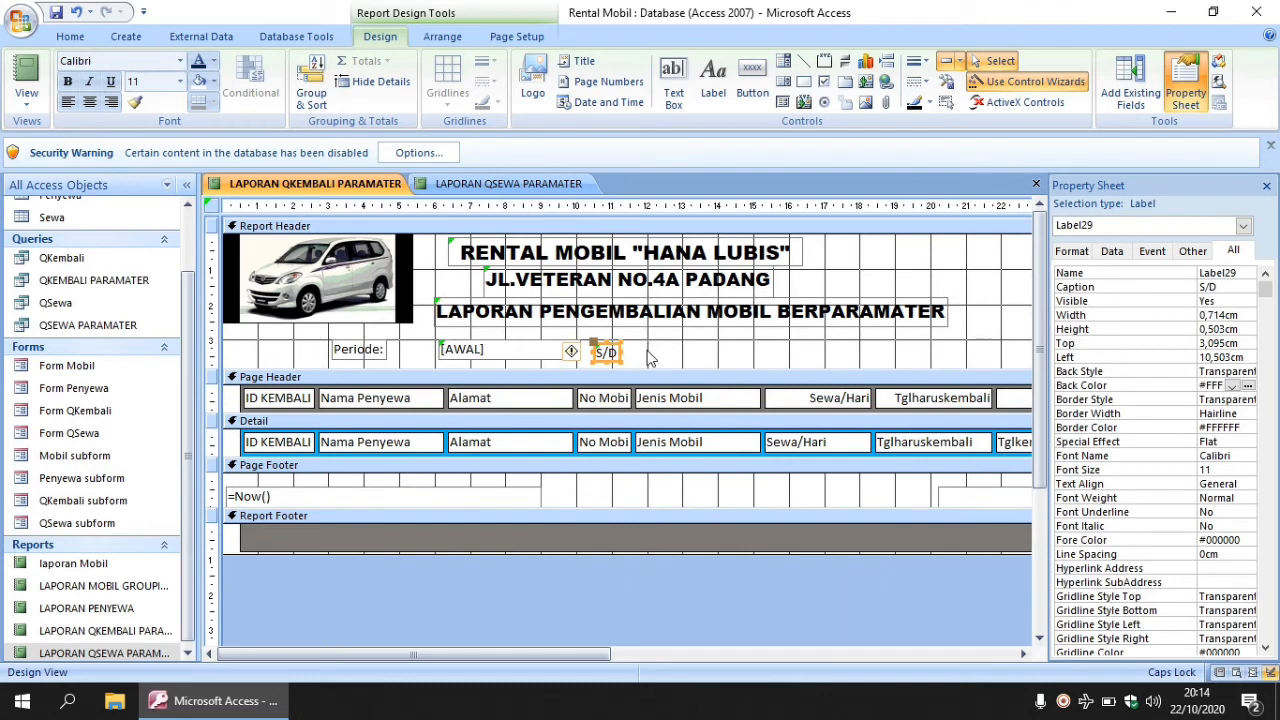
{"action": "left_click", "coordinate": [648, 358]}
{"action": "left_click", "coordinate": [608, 348]}
{"action": "left_click", "coordinate": [712, 344]}
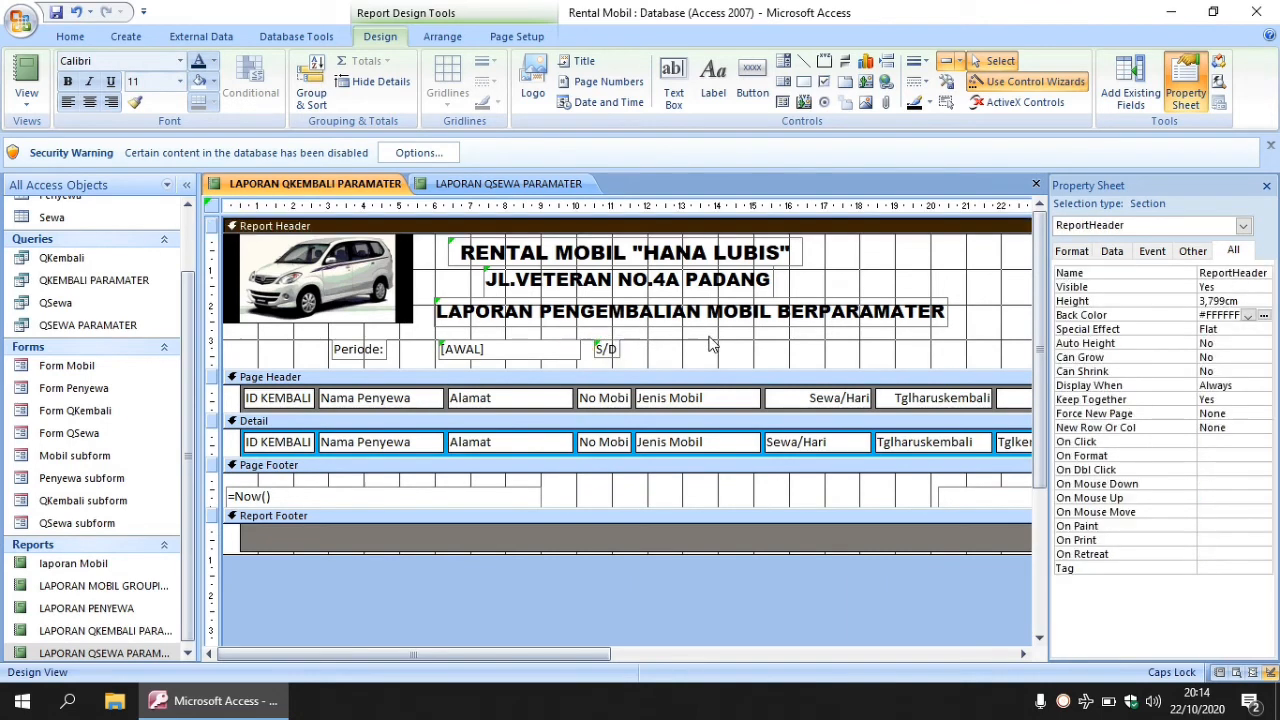
- Add a second text box beside S/D and realign the [AWAL] box and S/D label
{"action": "left_click", "coordinate": [673, 80]}
{"action": "left_click", "coordinate": [652, 343]}
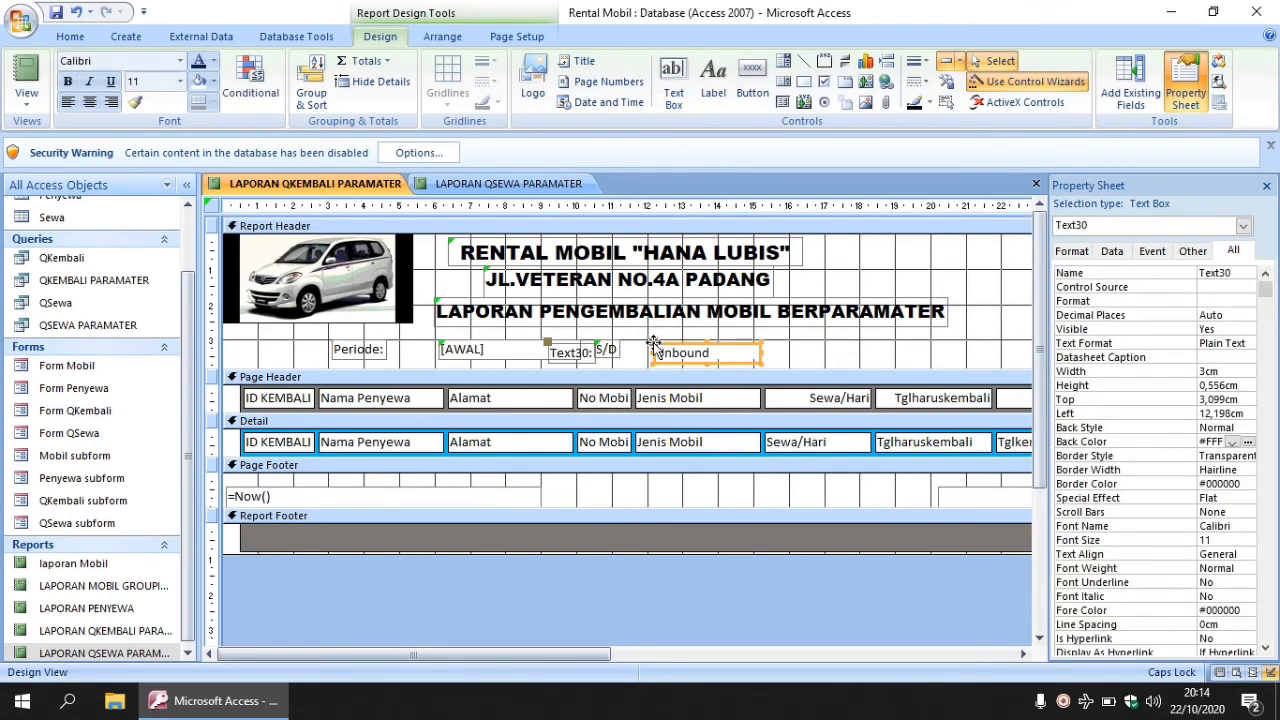
{"action": "left_click_drag", "start_coordinate": [673, 346], "coordinate": [744, 351]}
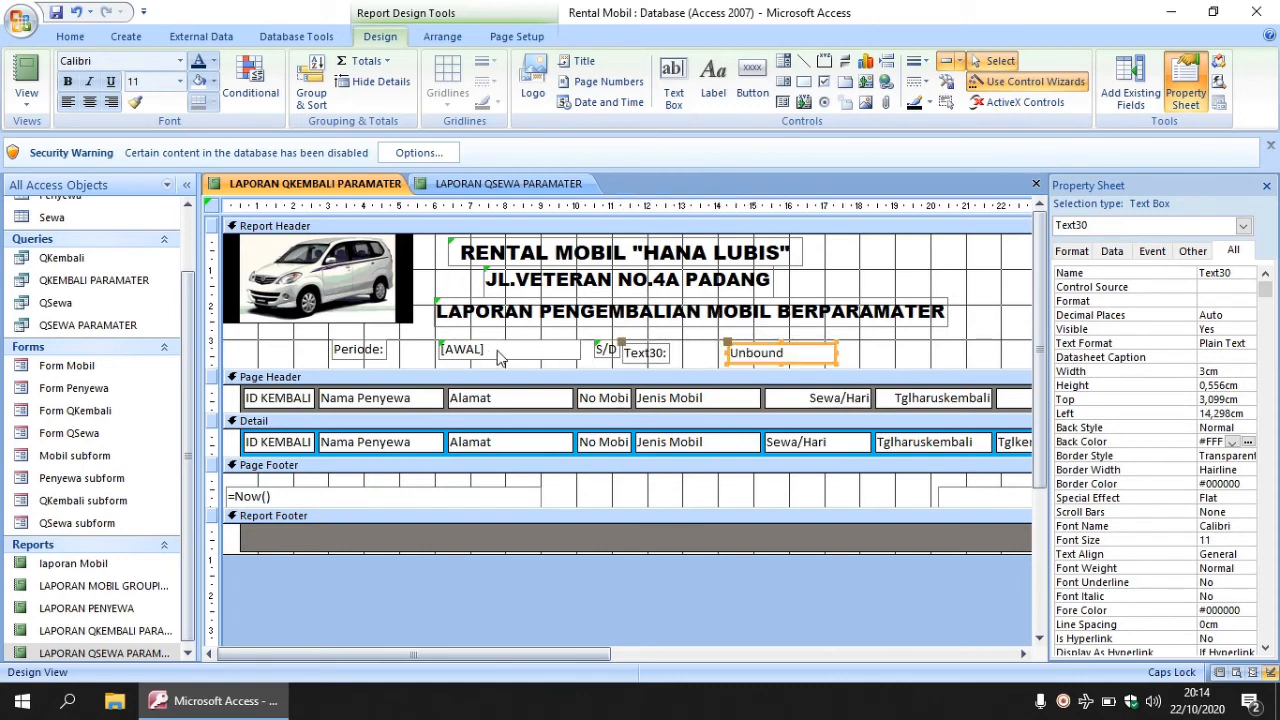
{"action": "left_click", "coordinate": [443, 352]}
{"action": "left_click_drag", "start_coordinate": [437, 349], "coordinate": [398, 349]}
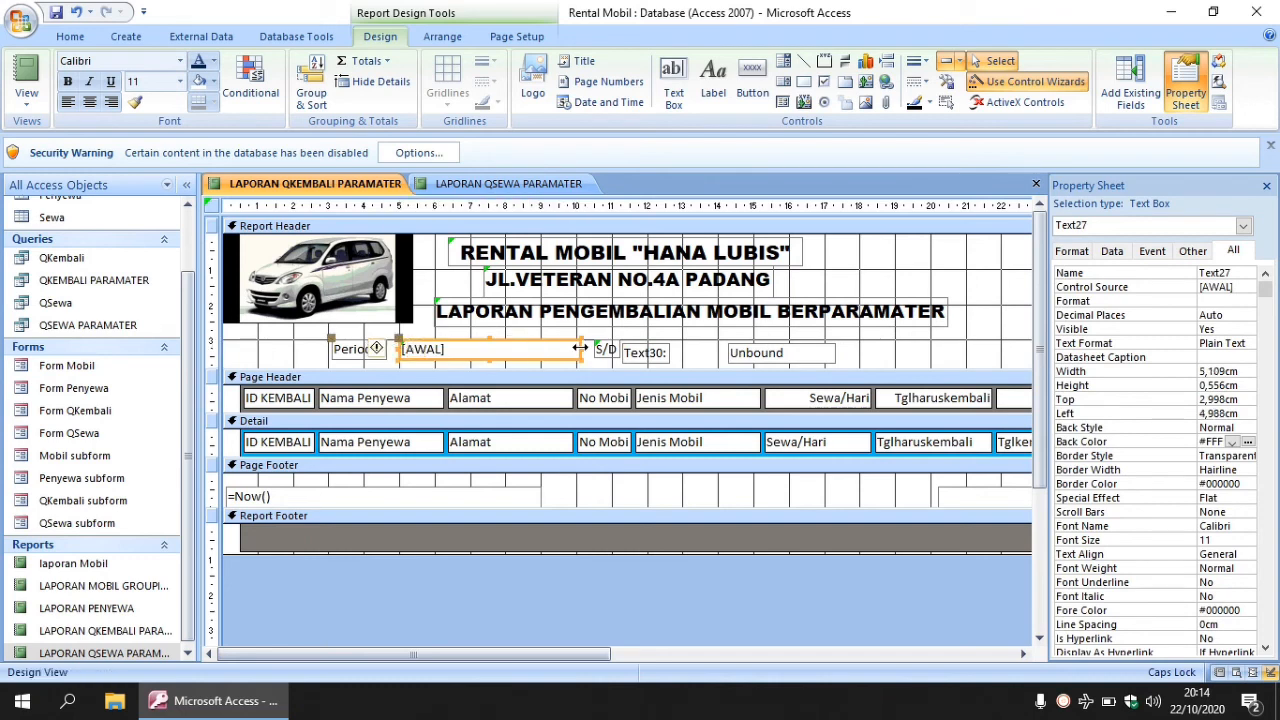
{"action": "left_click", "coordinate": [510, 349]}
{"action": "left_click_drag", "start_coordinate": [508, 349], "coordinate": [542, 349]}
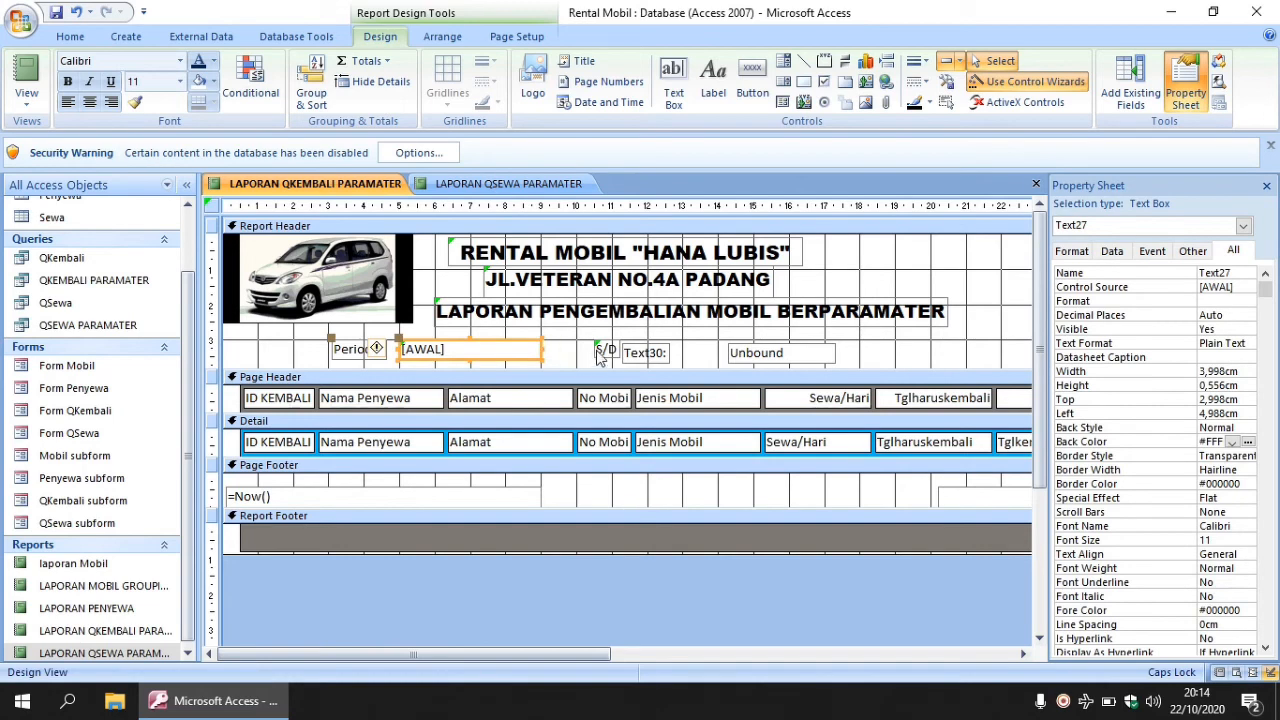
{"action": "left_click", "coordinate": [603, 350]}
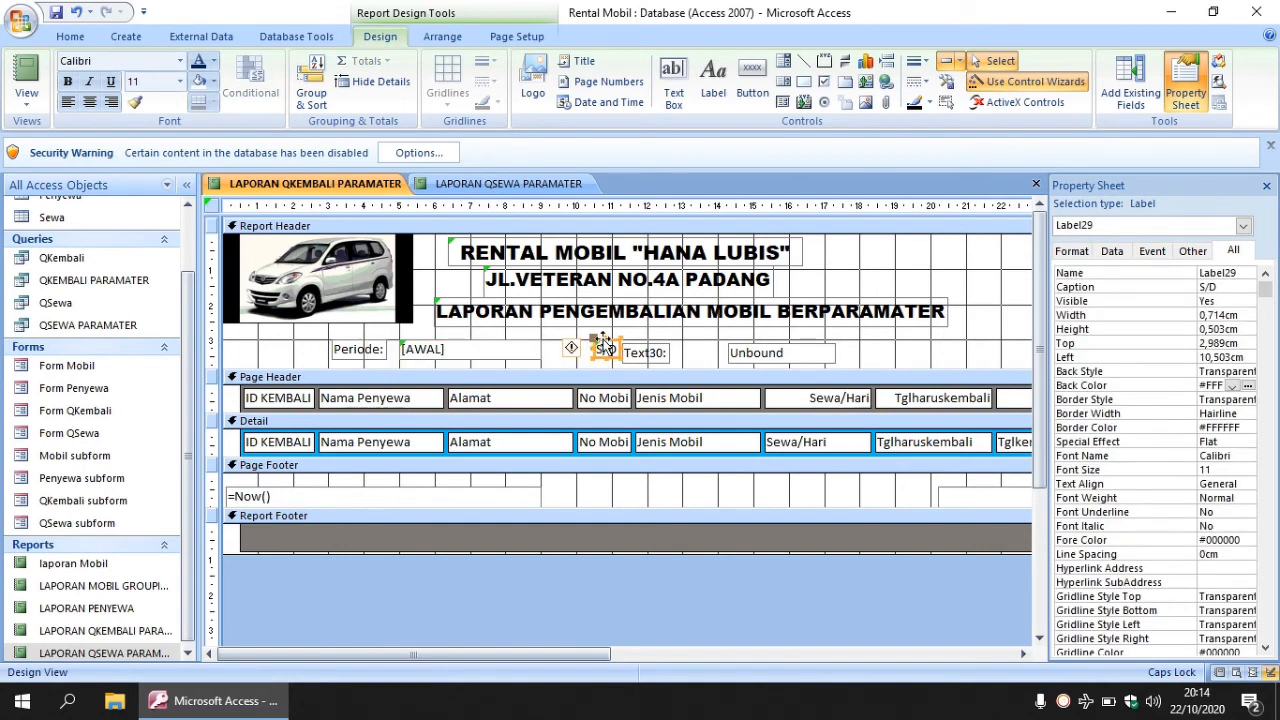
{"action": "left_click_drag", "start_coordinate": [603, 343], "coordinate": [628, 349]}
- Resize the second text box and enter [AKHIR] in it
{"action": "left_click", "coordinate": [637, 348]}
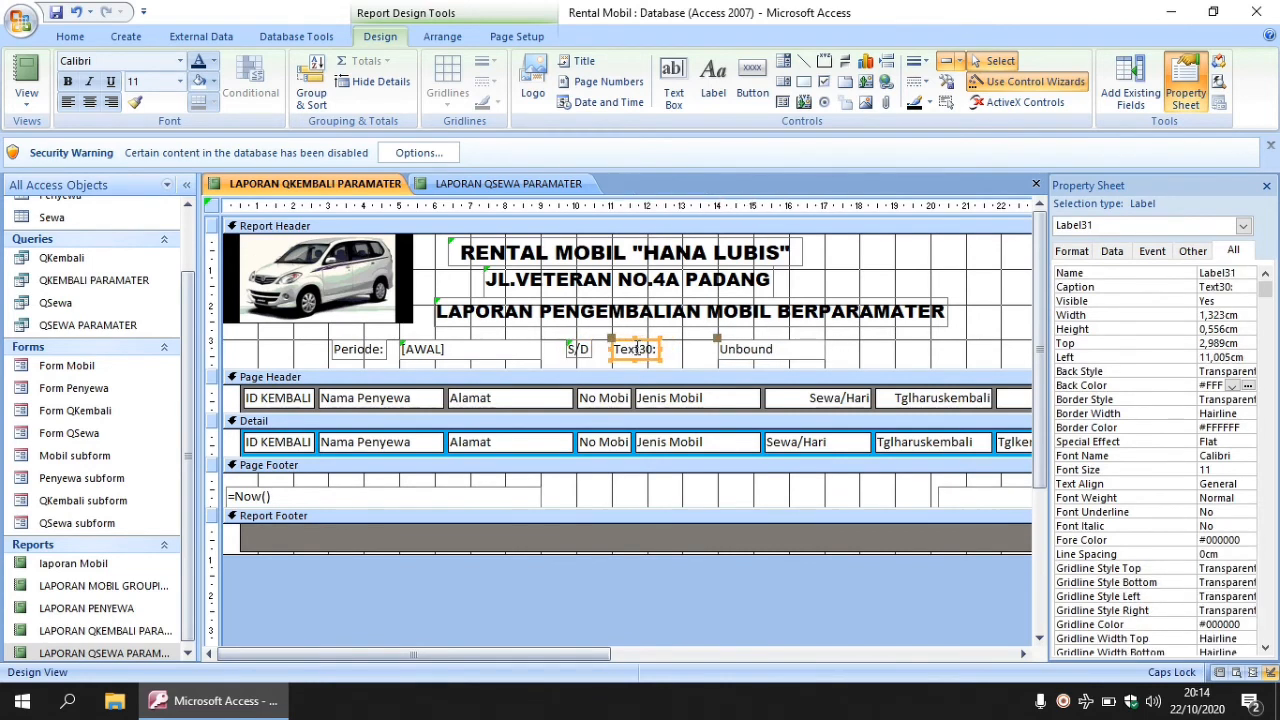
{"action": "left_click", "coordinate": [720, 349]}
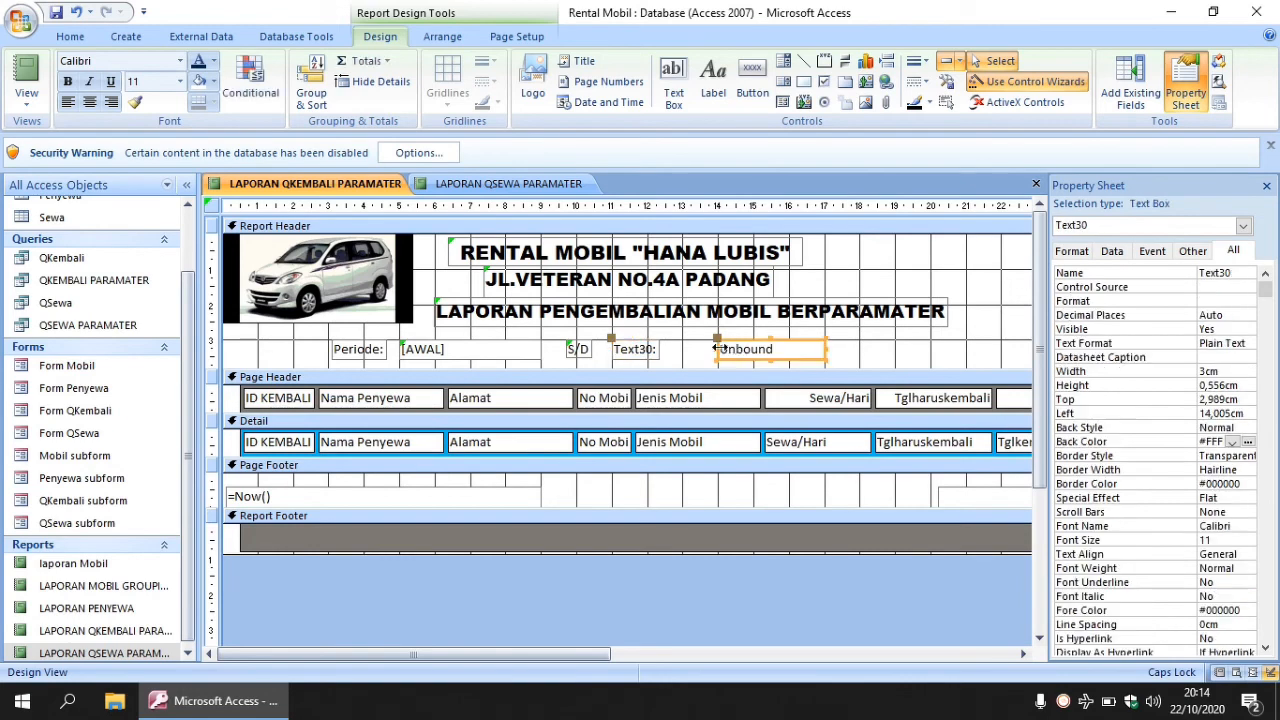
{"action": "left_click_drag", "start_coordinate": [719, 348], "coordinate": [677, 350]}
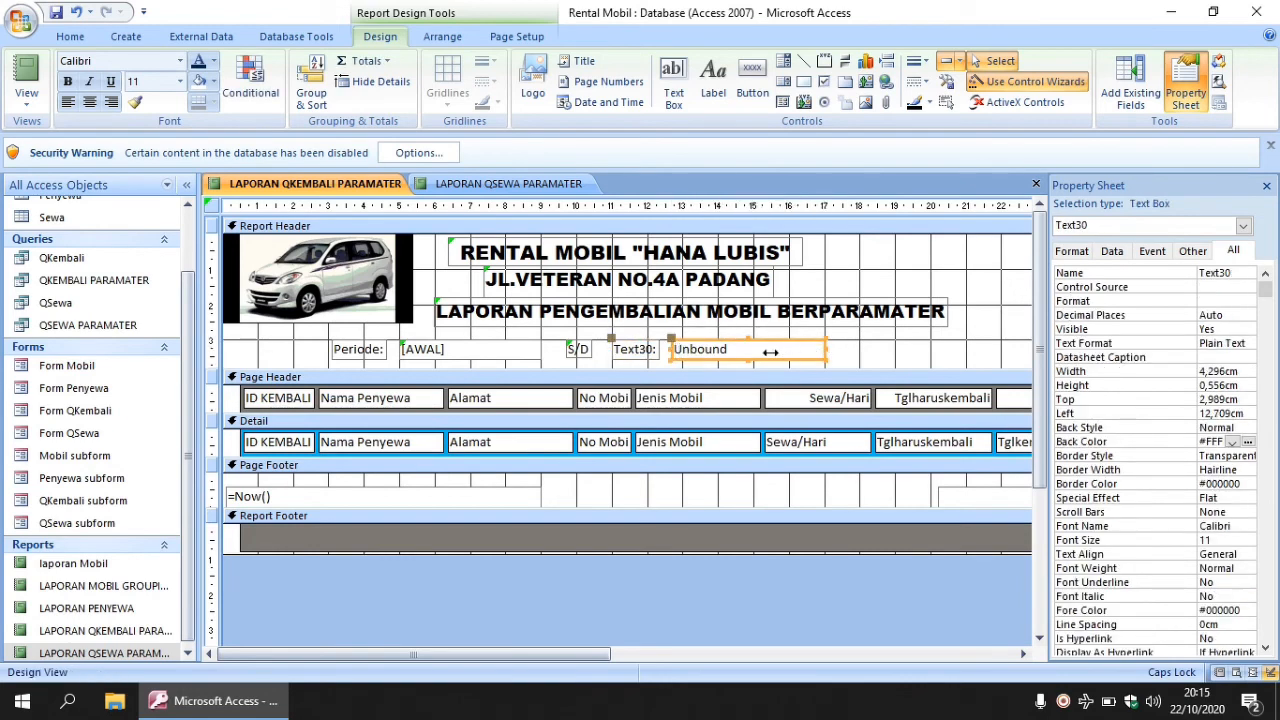
{"action": "left_click", "coordinate": [785, 350]}
{"action": "left_click_drag", "start_coordinate": [787, 350], "coordinate": [794, 350]}
{"action": "left_click", "coordinate": [755, 349]}
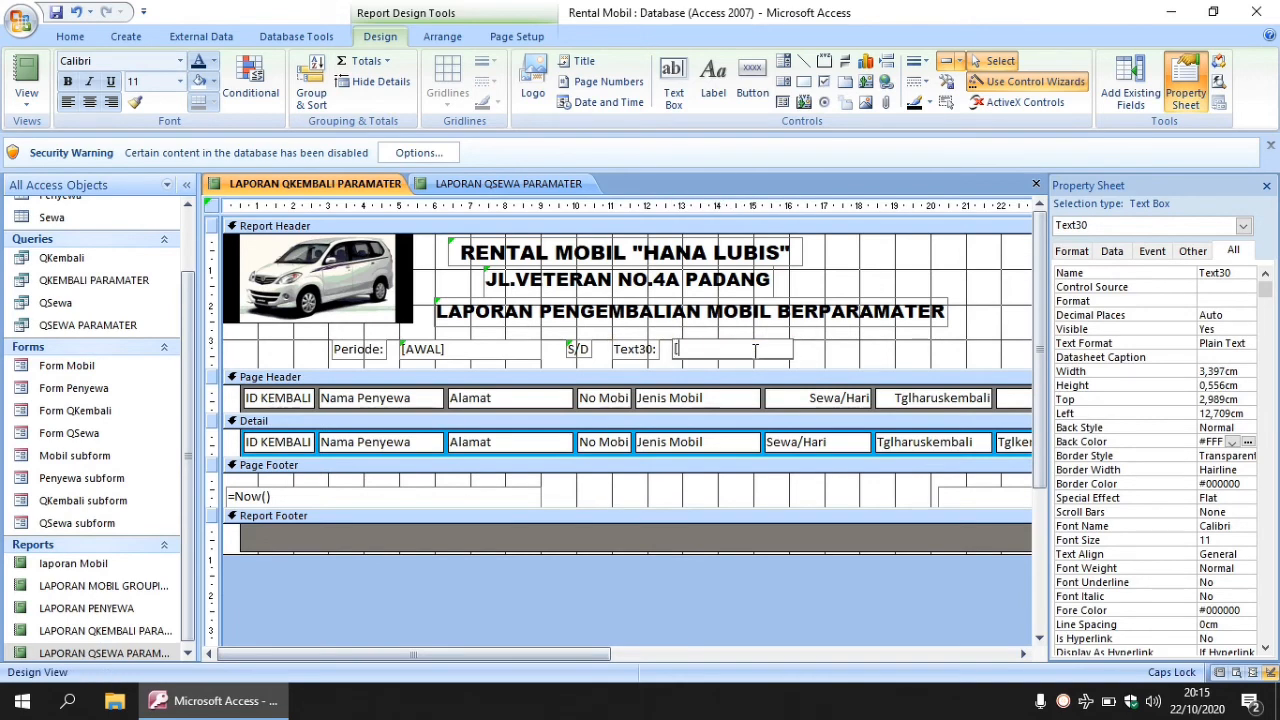
{"action": "type", "text": "[AKHIR"}
- Rename the second caption to 'Periode' and shorten the Report Header slightly
{"action": "left_click", "coordinate": [652, 349]}
{"action": "left_click", "coordinate": [655, 349]}
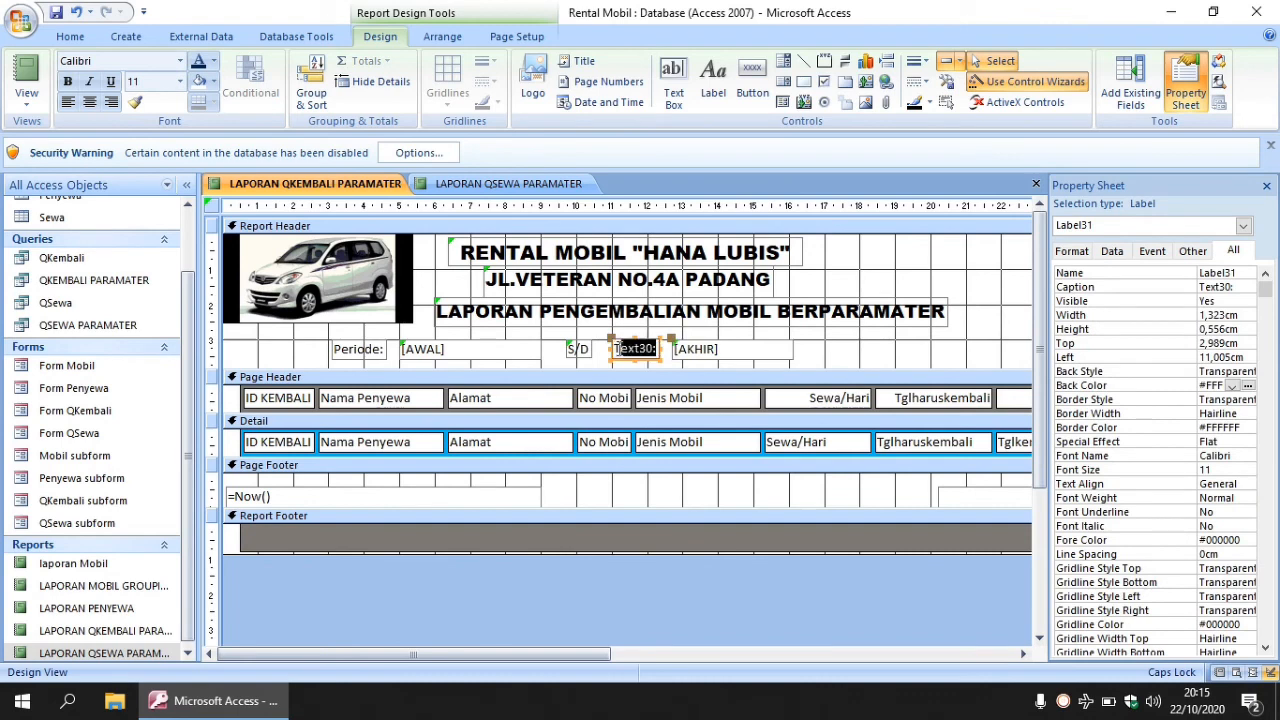
{"action": "left_click_drag", "start_coordinate": [655, 349], "coordinate": [610, 352]}
{"action": "type", "text": "PERIODE"}
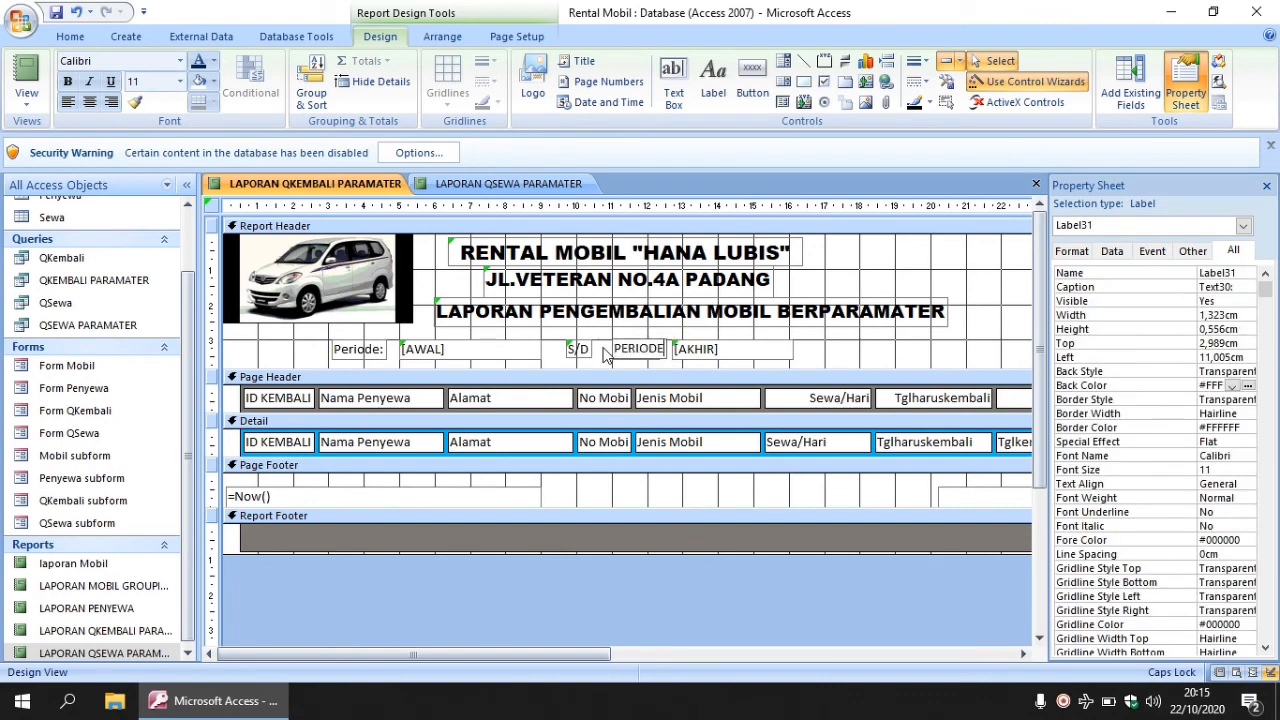
{"action": "key", "text": "Return"}
{"action": "key", "text": "BackSpace"}
{"action": "key", "text": "BackSpace"}
{"action": "key", "text": "BackSpace"}
{"action": "key", "text": "BackSpace"}
{"action": "key", "text": "BackSpace"}
{"action": "key", "text": "BackSpace"}
{"action": "key", "text": "Caps_Lock"}
{"action": "type", "text": "eriode"}
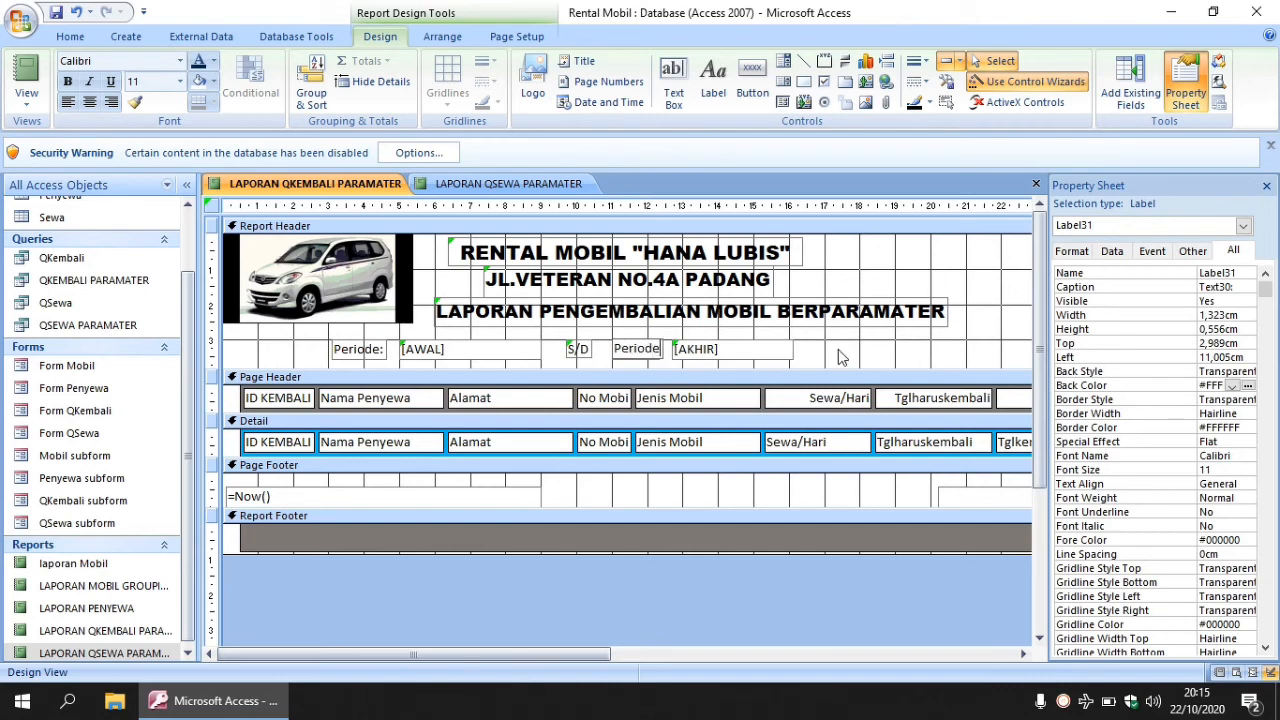
{"action": "left_click", "coordinate": [839, 355]}
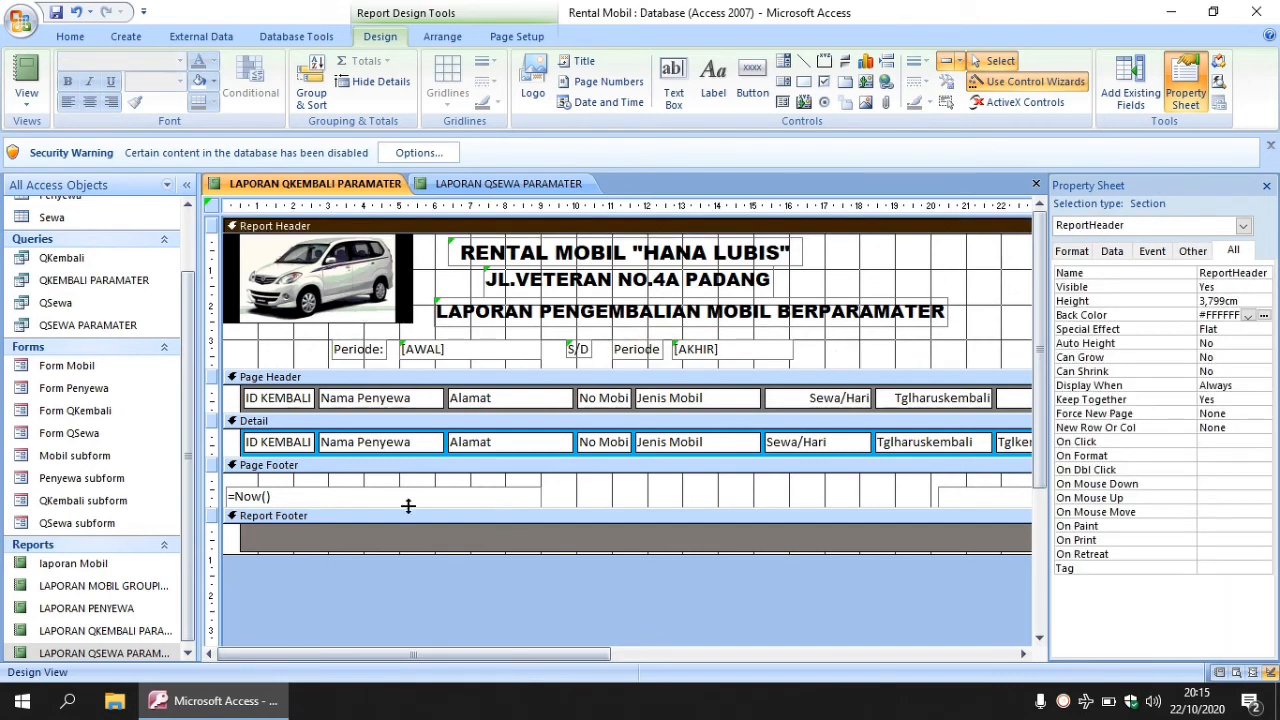
{"action": "left_click", "coordinate": [614, 378]}
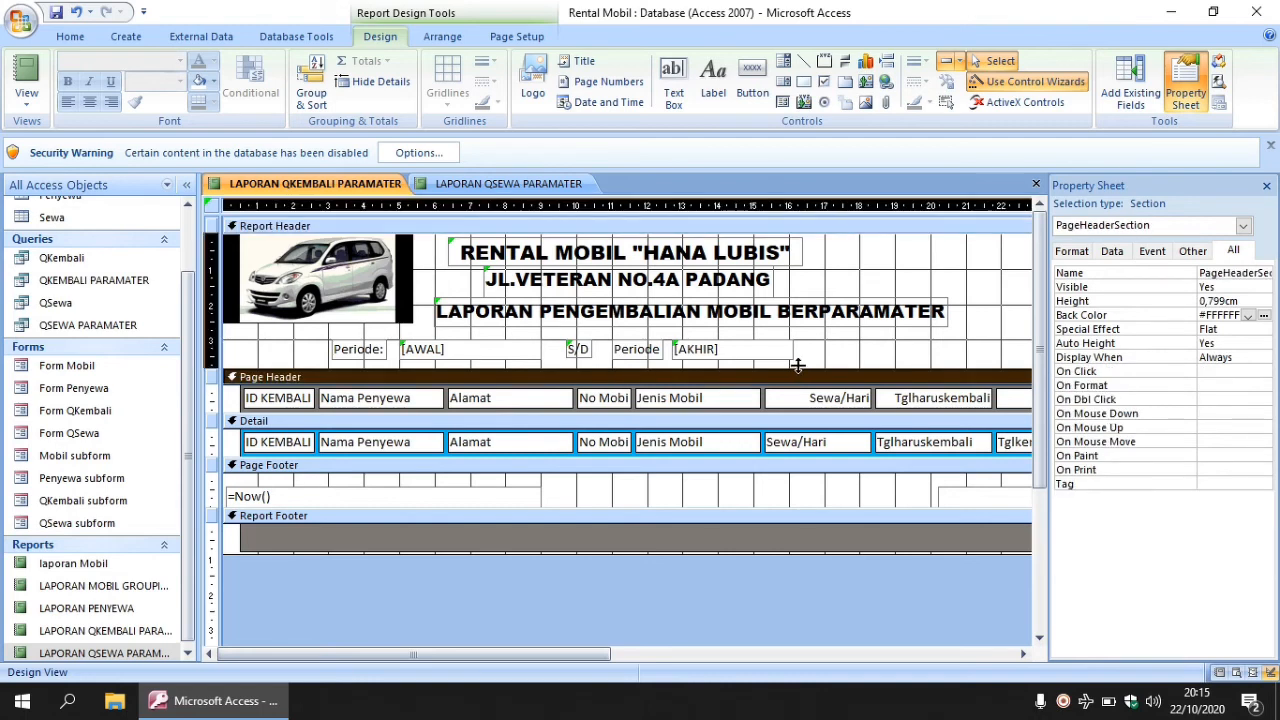
{"action": "left_click_drag", "start_coordinate": [797, 370], "coordinate": [797, 366]}
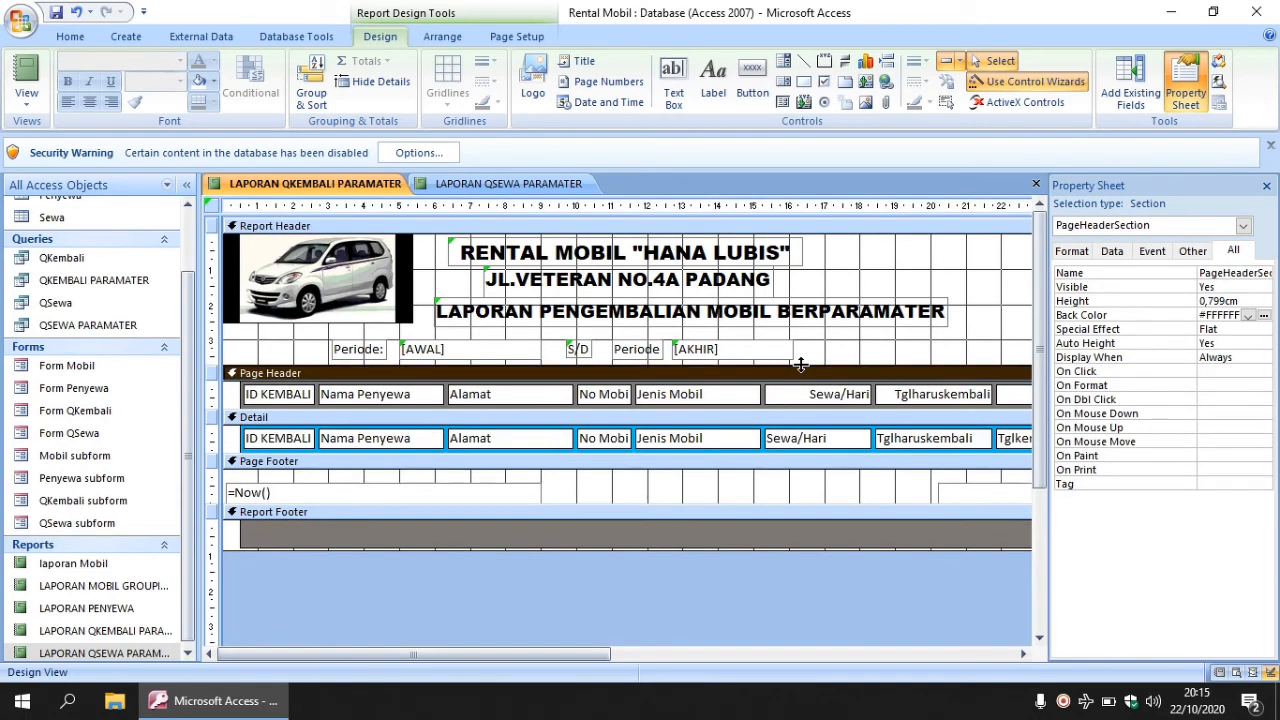
- Run the LAPORAN QKEMBALI PARAMATER report and cancel the AWAL date prompt
{"action": "left_click", "coordinate": [103, 634]}
{"action": "right_click", "coordinate": [103, 637]}
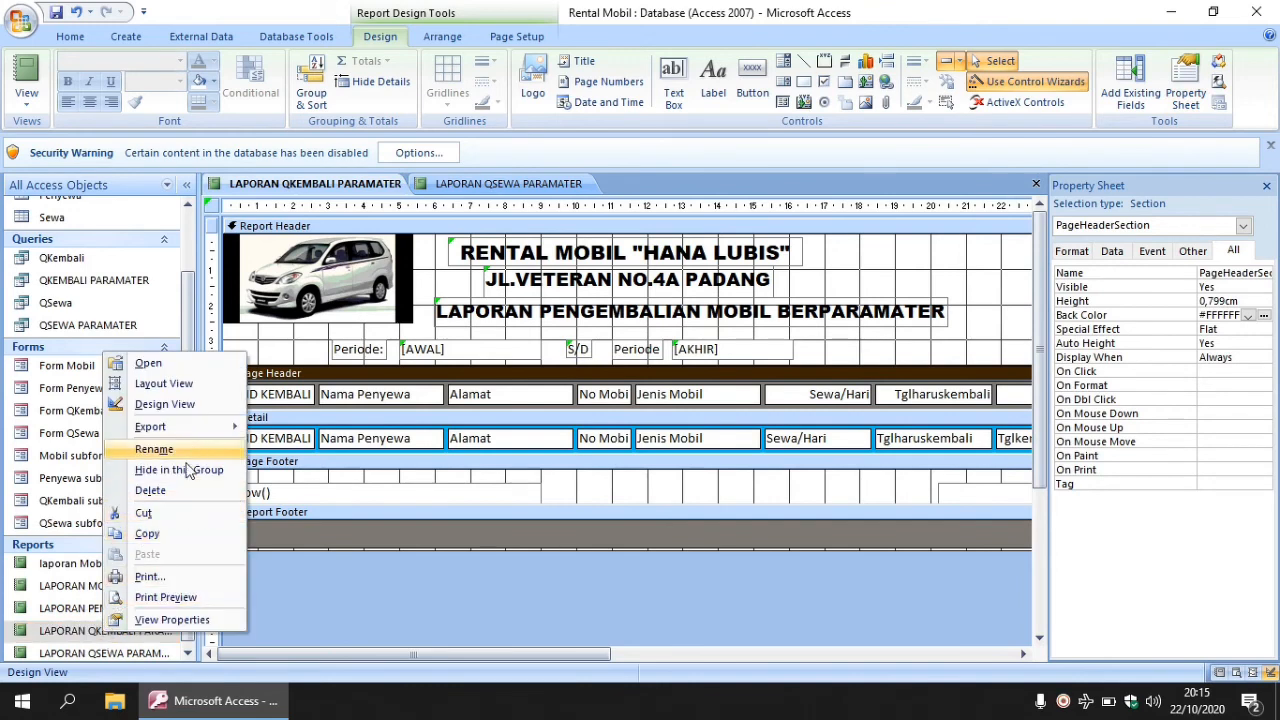
{"action": "left_click", "coordinate": [177, 366]}
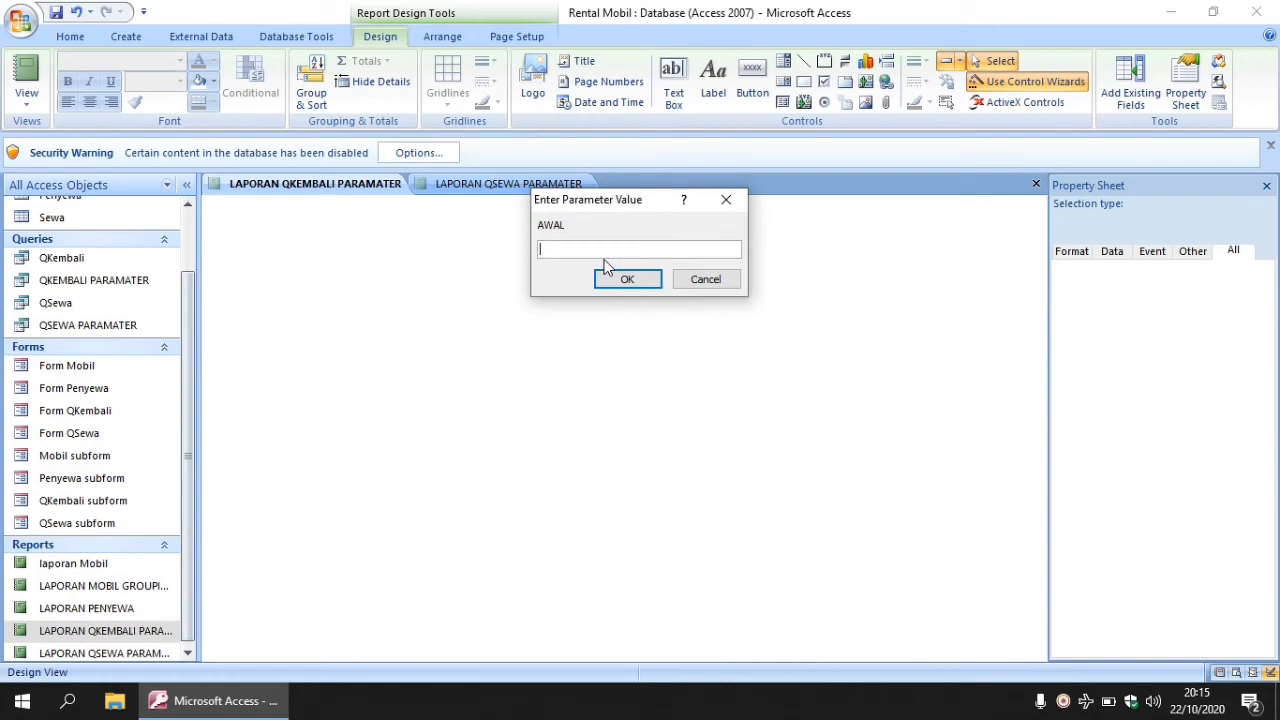
{"action": "left_click", "coordinate": [726, 201]}
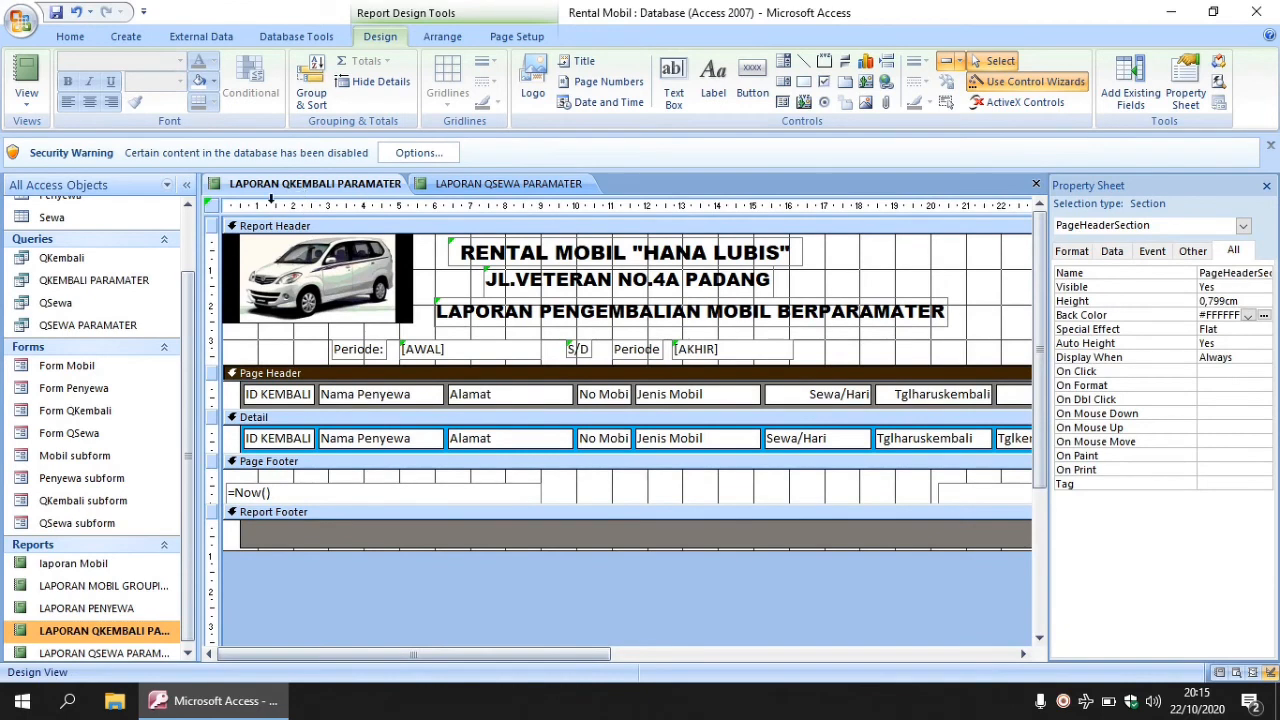
- Open the QKembali query datasheet showing return record K-001
{"action": "double_click", "coordinate": [86, 259]}
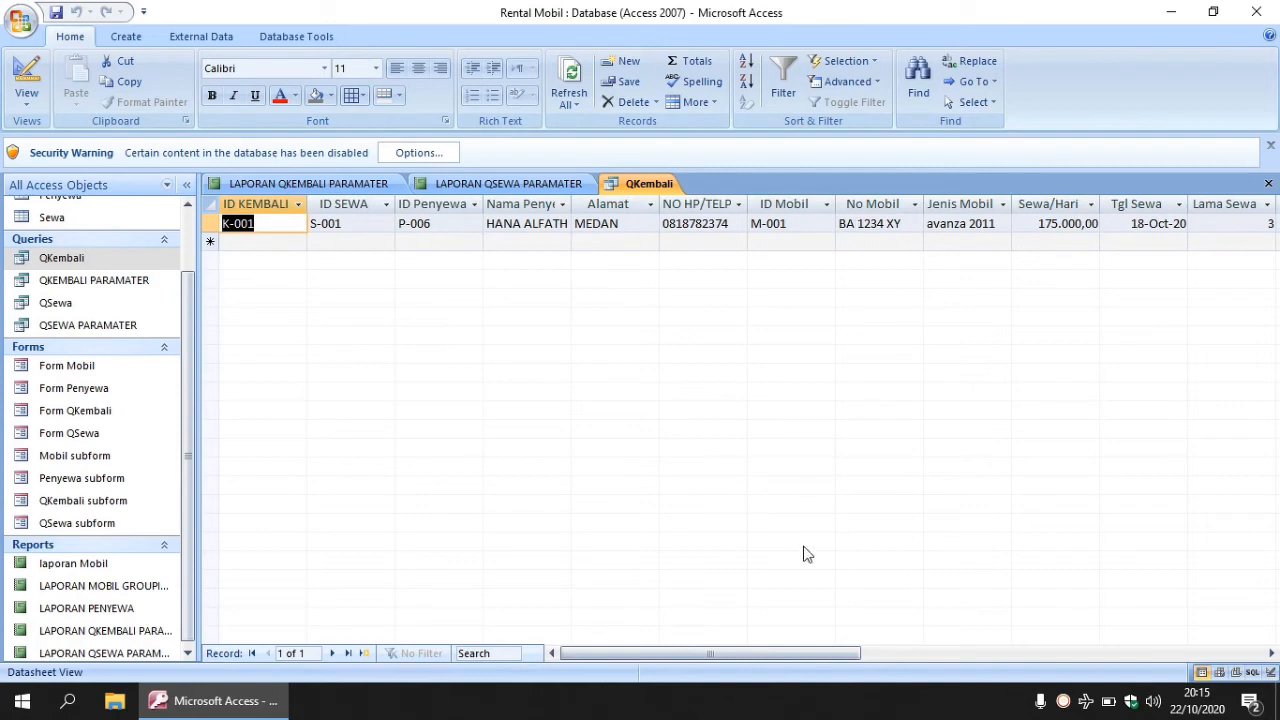
{"action": "left_click_drag", "start_coordinate": [743, 655], "coordinate": [655, 678]}
{"action": "right_click", "coordinate": [124, 641]}
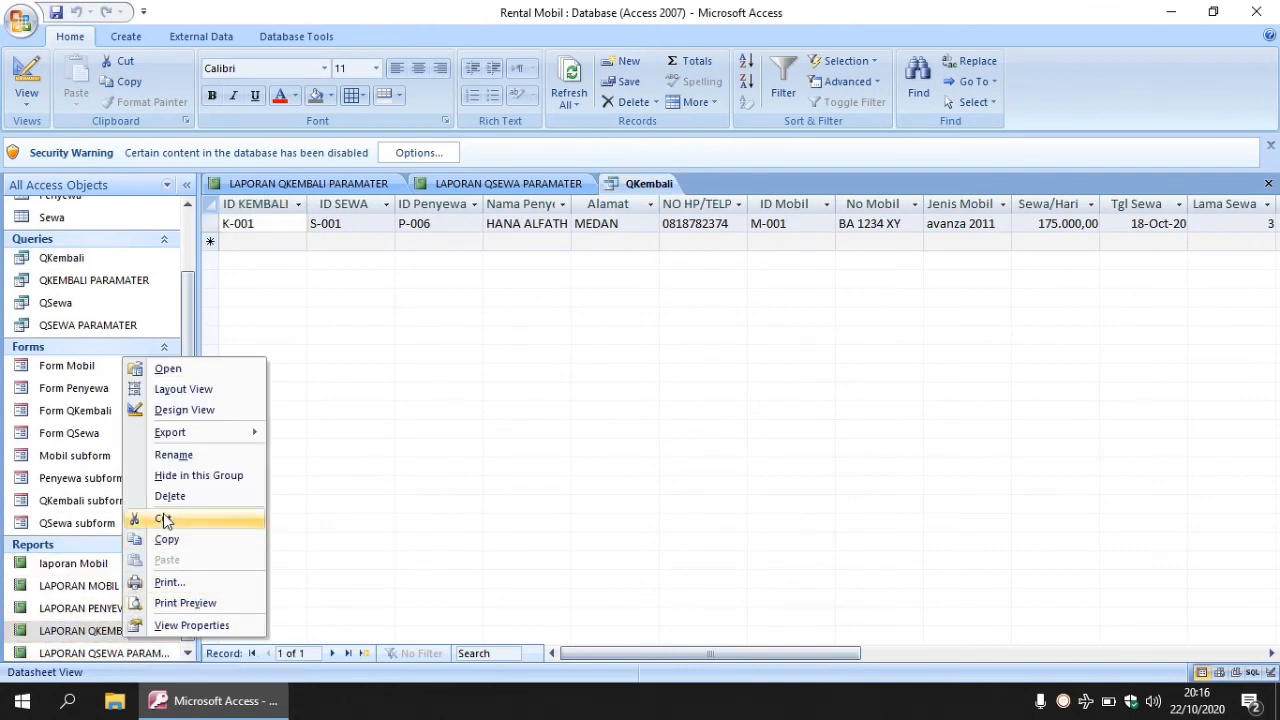
- Preview the QKEMBALI report with AWAL 1-10-2020 and AKHIR 23-10-2020
{"action": "left_click", "coordinate": [205, 374]}
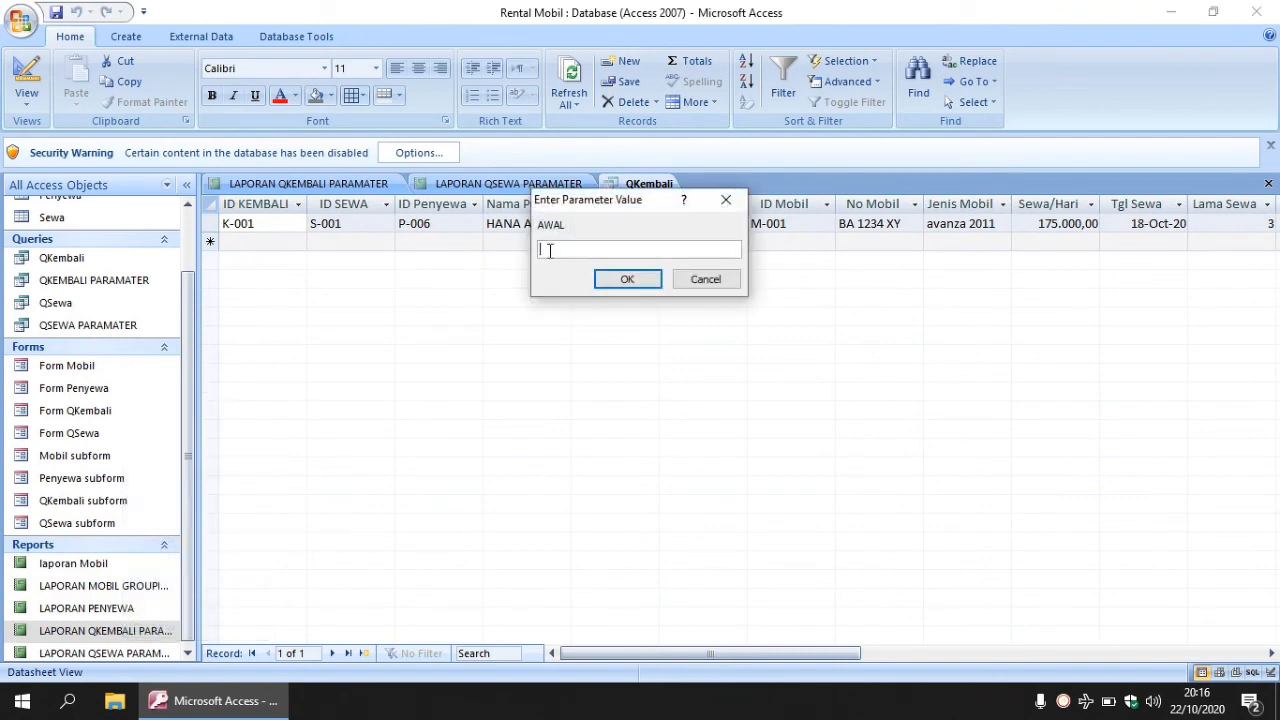
{"action": "type", "text": "1-10-202"}
{"action": "key", "text": "BackSpace"}
{"action": "type", "text": "020"}
{"action": "left_click", "coordinate": [640, 280]}
{"action": "type", "text": "2"}
{"action": "type", "text": "3-10-2020"}
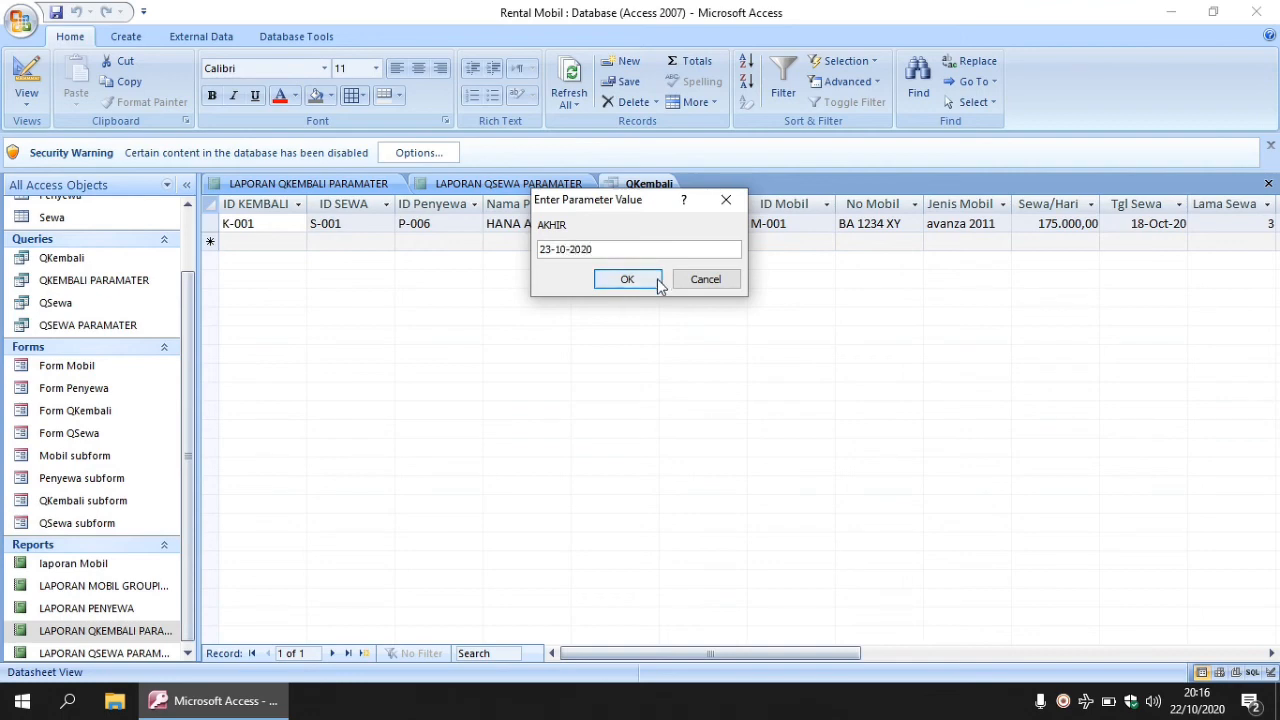
{"action": "left_click", "coordinate": [627, 280]}
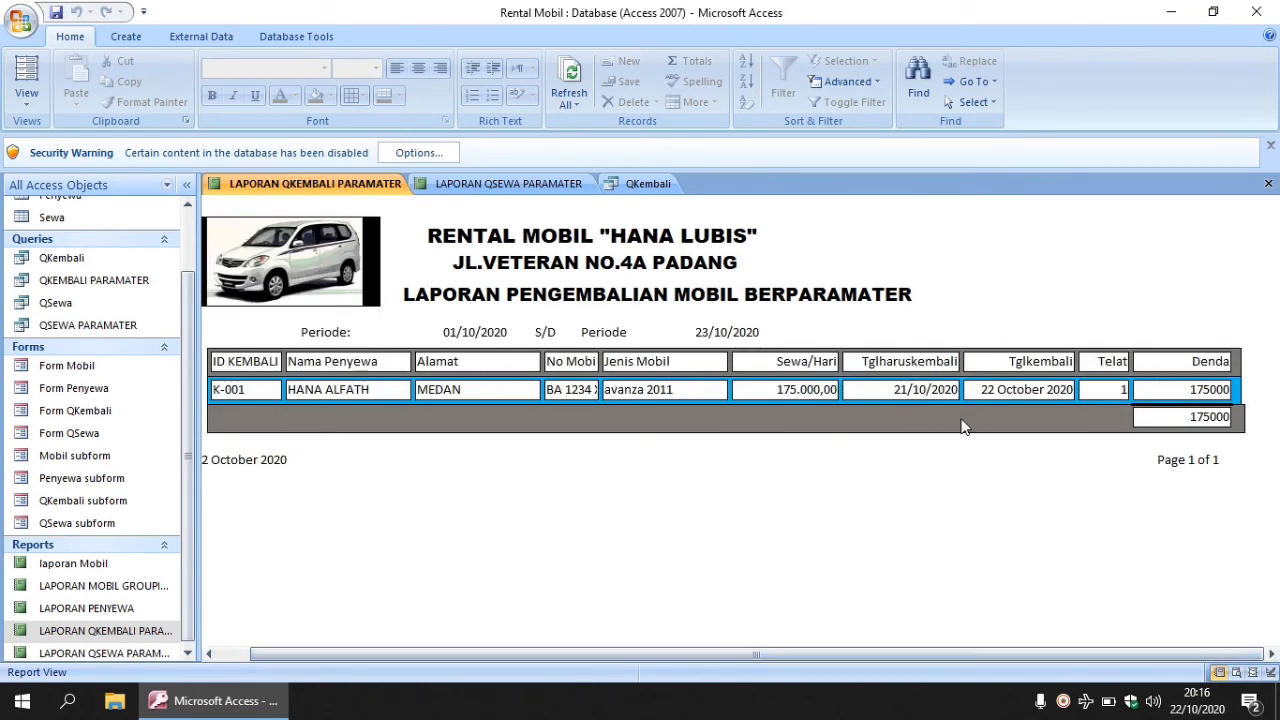
- Adjust the QKEMBALI report preview to inspect the K-001 record and 175000 total
{"action": "left_click_drag", "start_coordinate": [766, 654], "coordinate": [631, 662]}
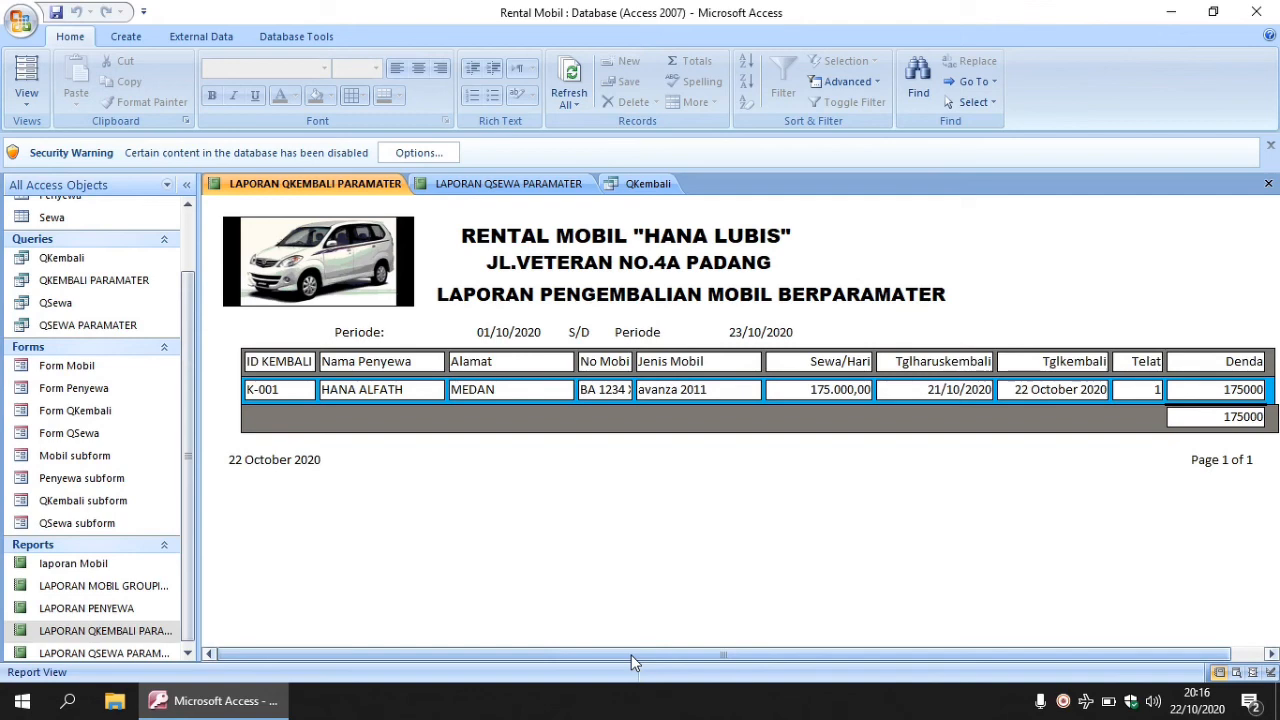
{"action": "left_click_drag", "start_coordinate": [631, 657], "coordinate": [673, 657]}
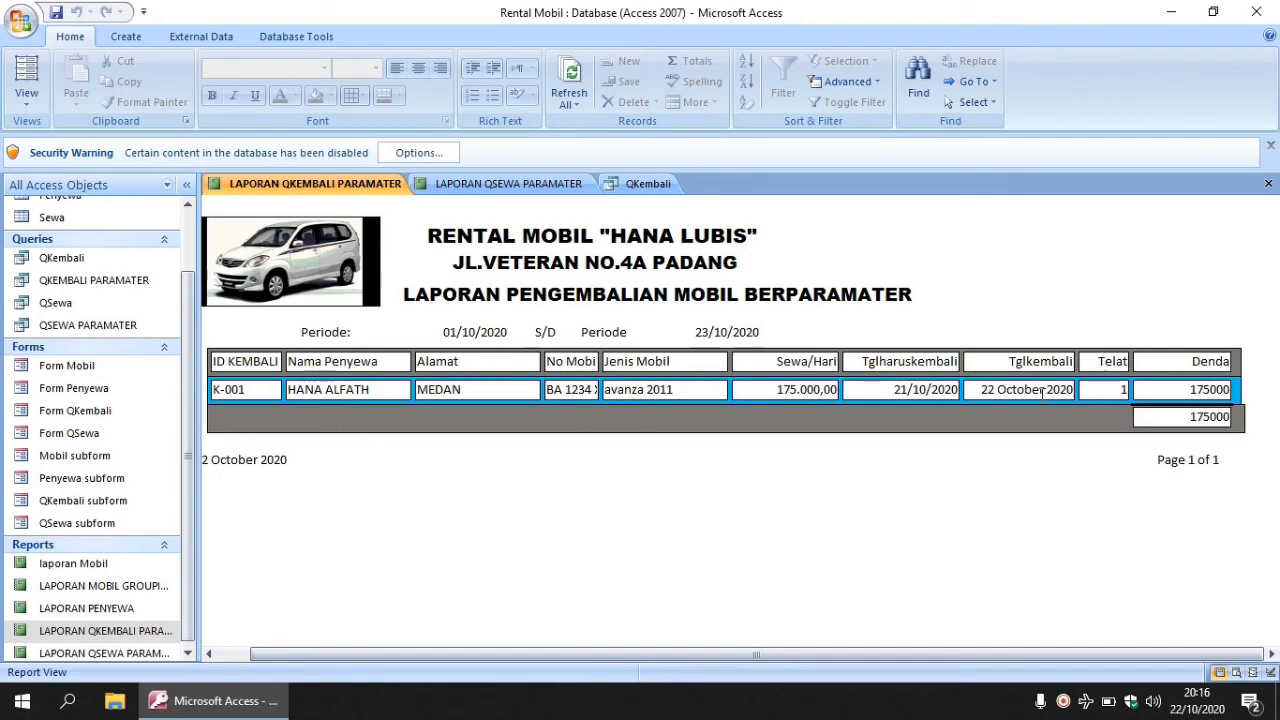
{"action": "left_click_drag", "start_coordinate": [899, 651], "coordinate": [829, 651]}
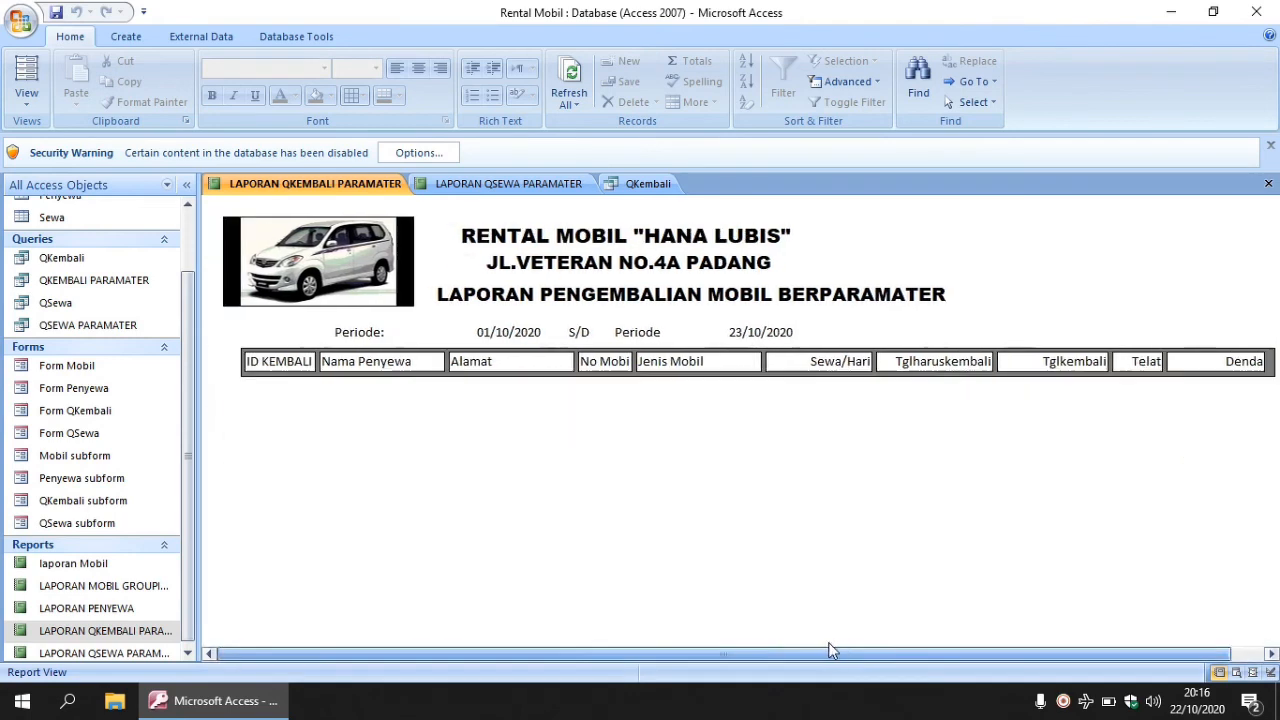
- Make the QSEWA report's Report Header taller, then return to the QKEMBALI report
{"action": "left_click", "coordinate": [548, 188]}
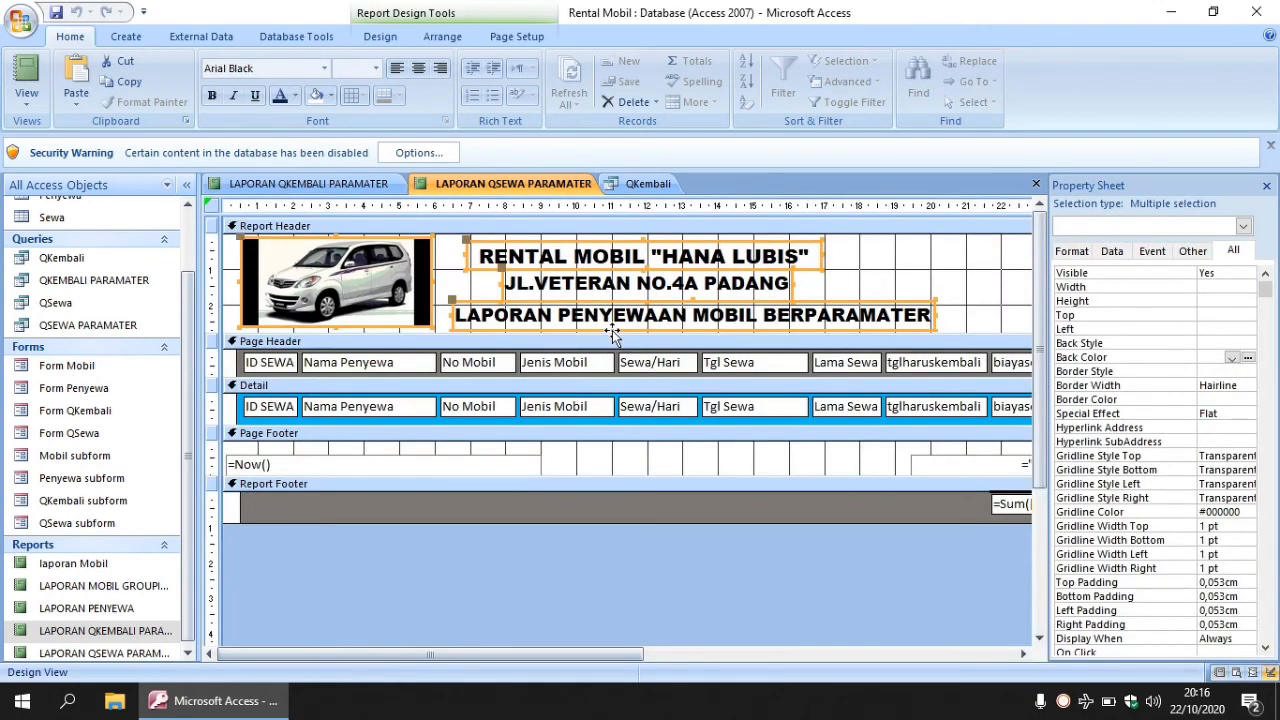
{"action": "left_click_drag", "start_coordinate": [608, 333], "coordinate": [609, 361]}
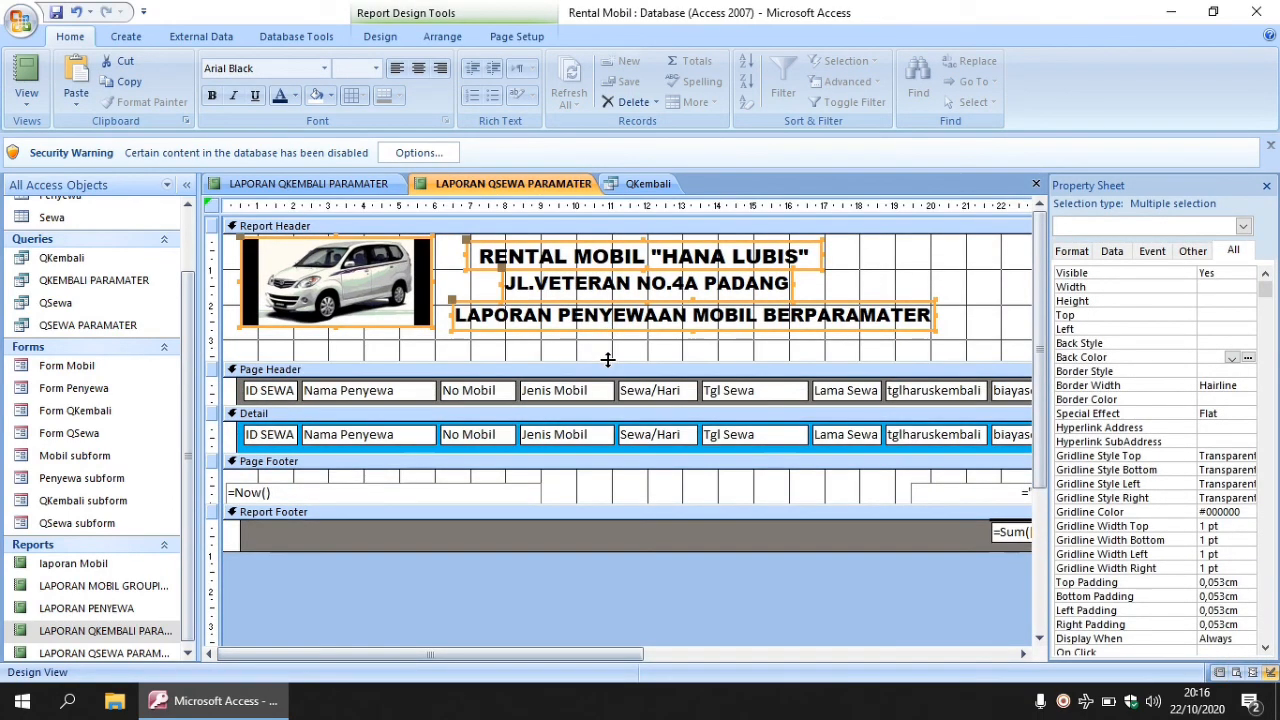
{"action": "left_click", "coordinate": [370, 185]}
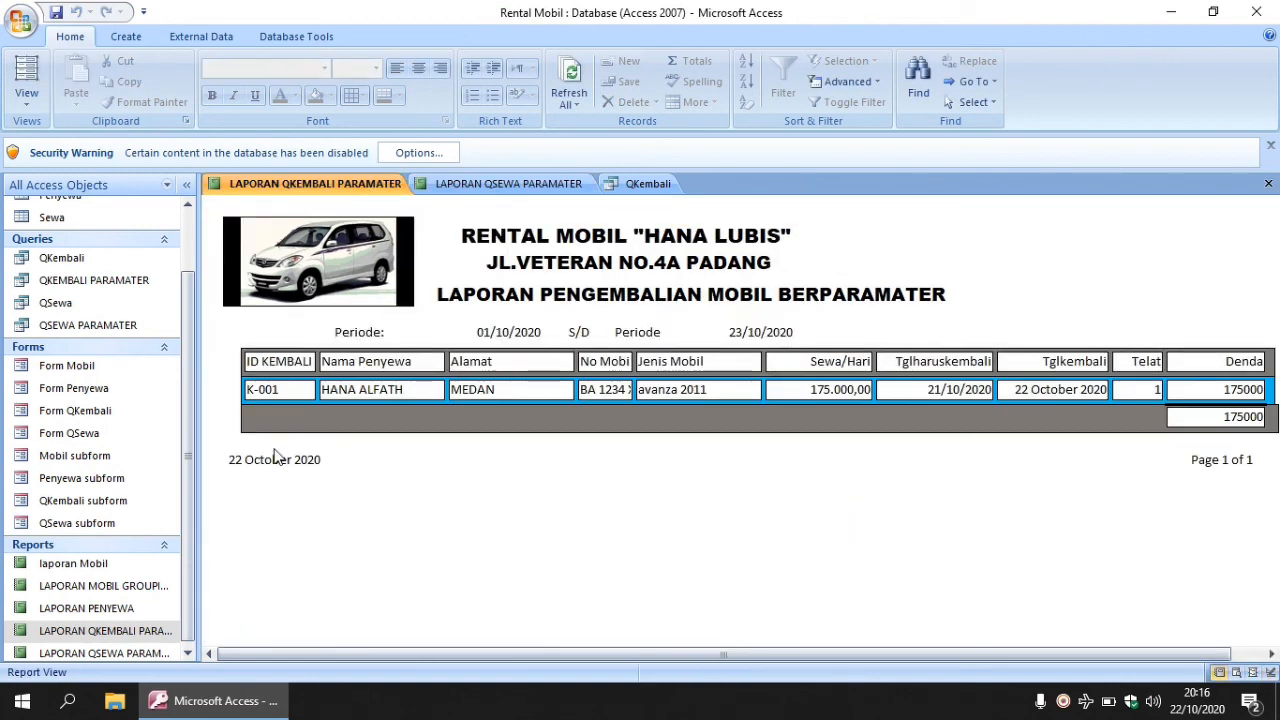
{"action": "scroll", "coordinate": [189, 491], "scroll_direction": "down", "scroll_amount": 1}
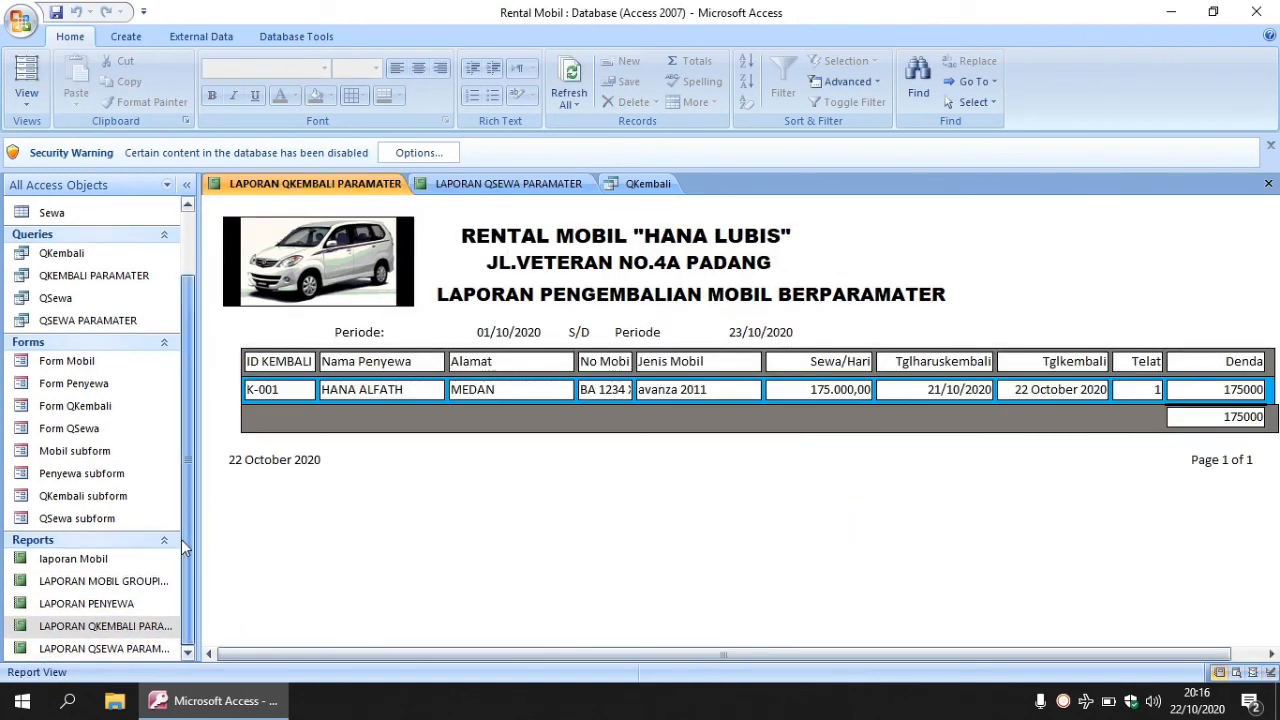
{"action": "right_click", "coordinate": [133, 627]}
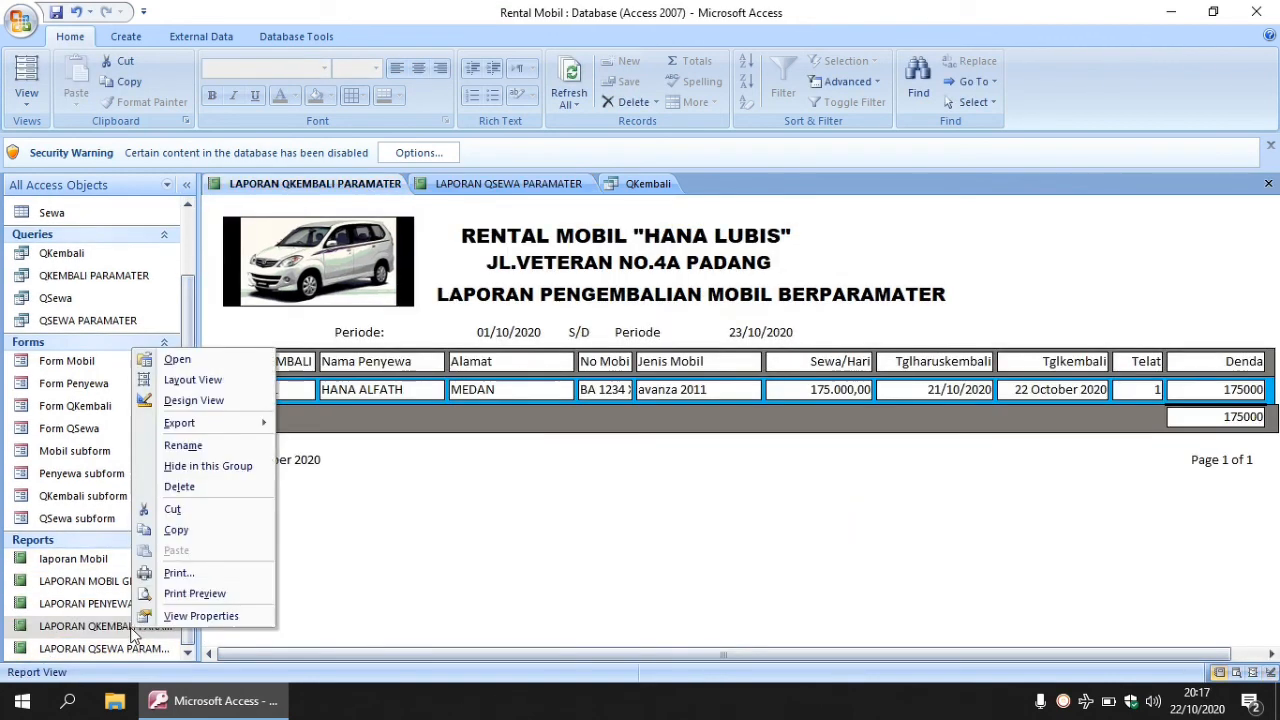
- Copy the Periode [AWAL] S/D Periode [AKHIR] controls from QKEMBALI into the QSEWA header below its title
{"action": "left_click", "coordinate": [195, 404]}
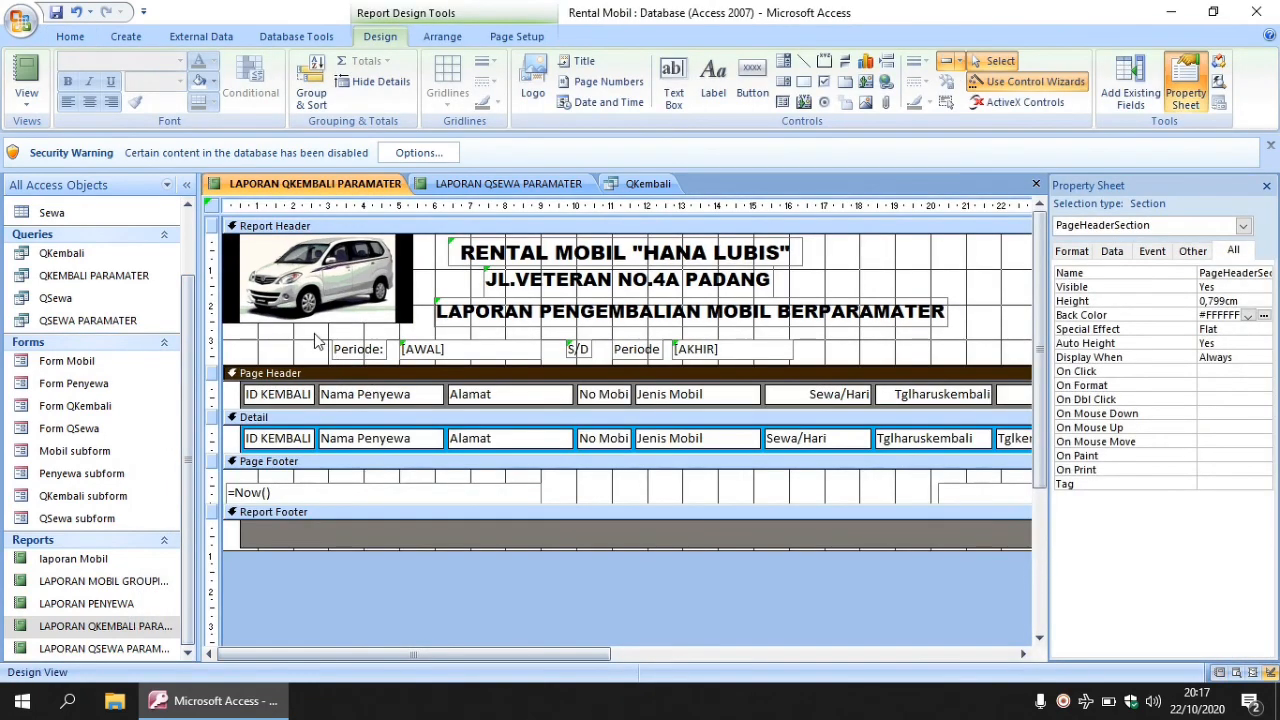
{"action": "left_click_drag", "start_coordinate": [313, 345], "coordinate": [816, 362]}
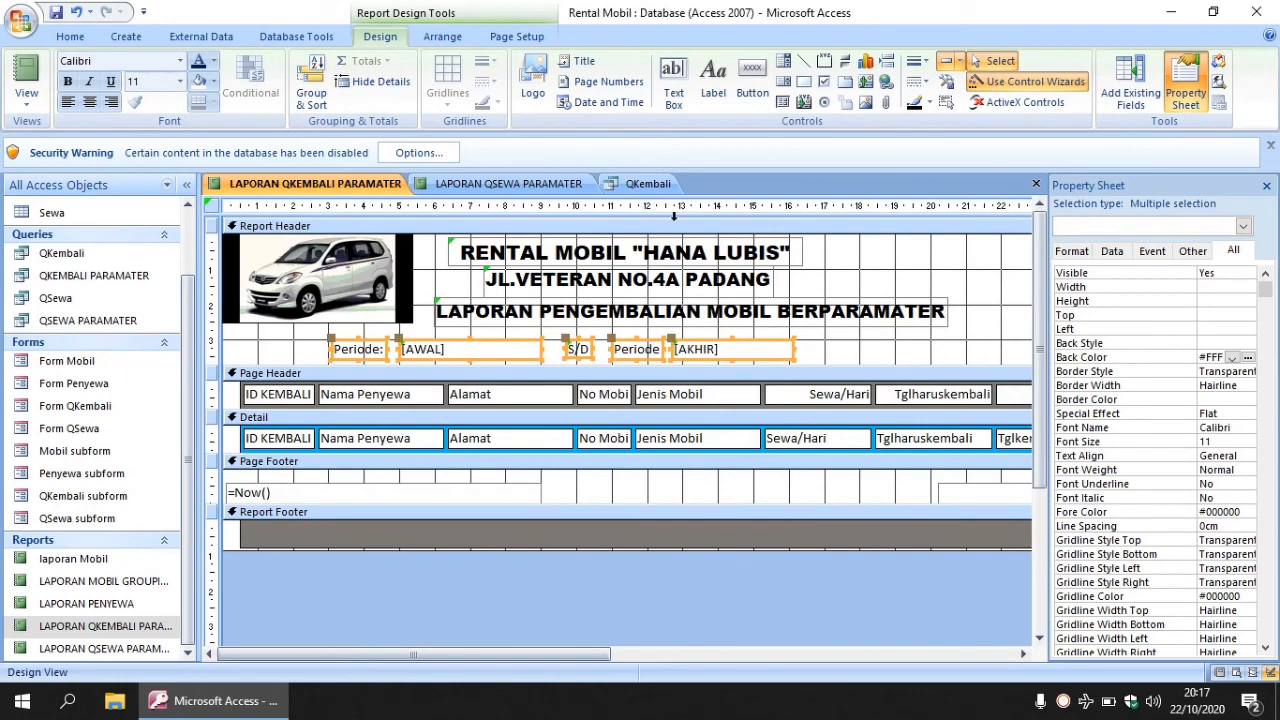
{"action": "left_click", "coordinate": [513, 188]}
{"action": "left_click", "coordinate": [572, 351]}
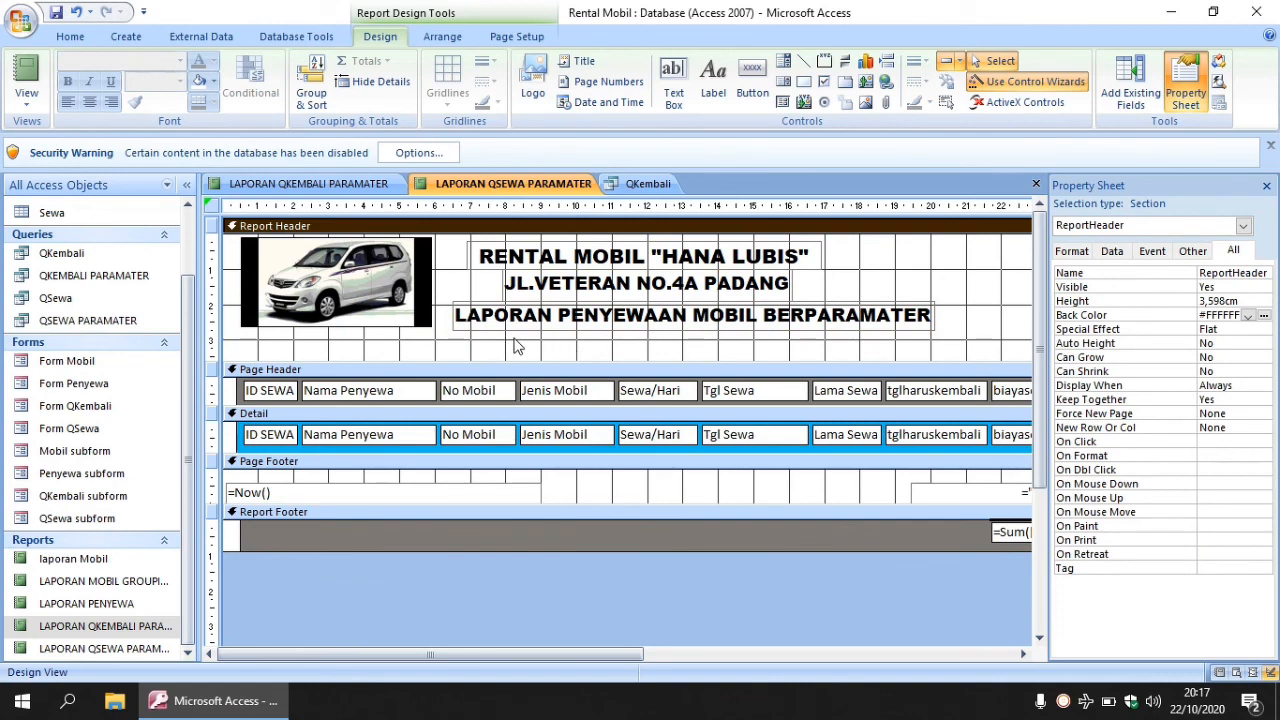
{"action": "key", "text": "ctrl+v"}
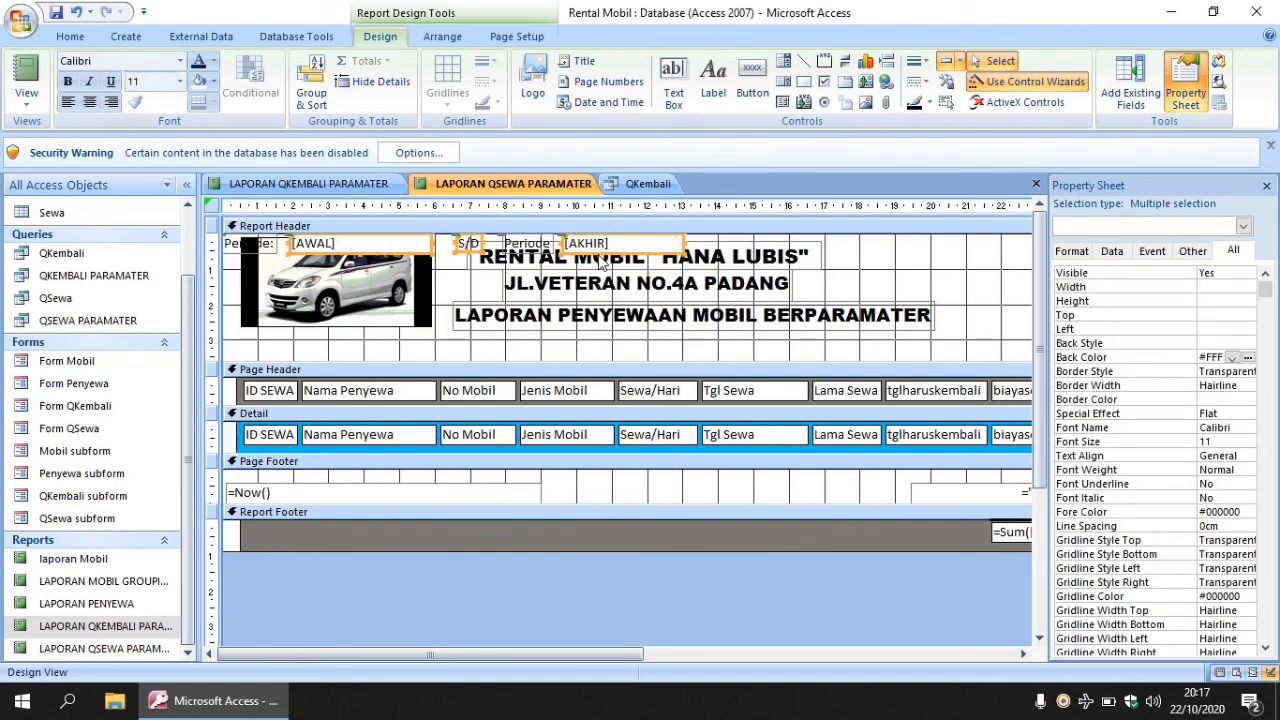
{"action": "left_click_drag", "start_coordinate": [600, 260], "coordinate": [718, 360]}
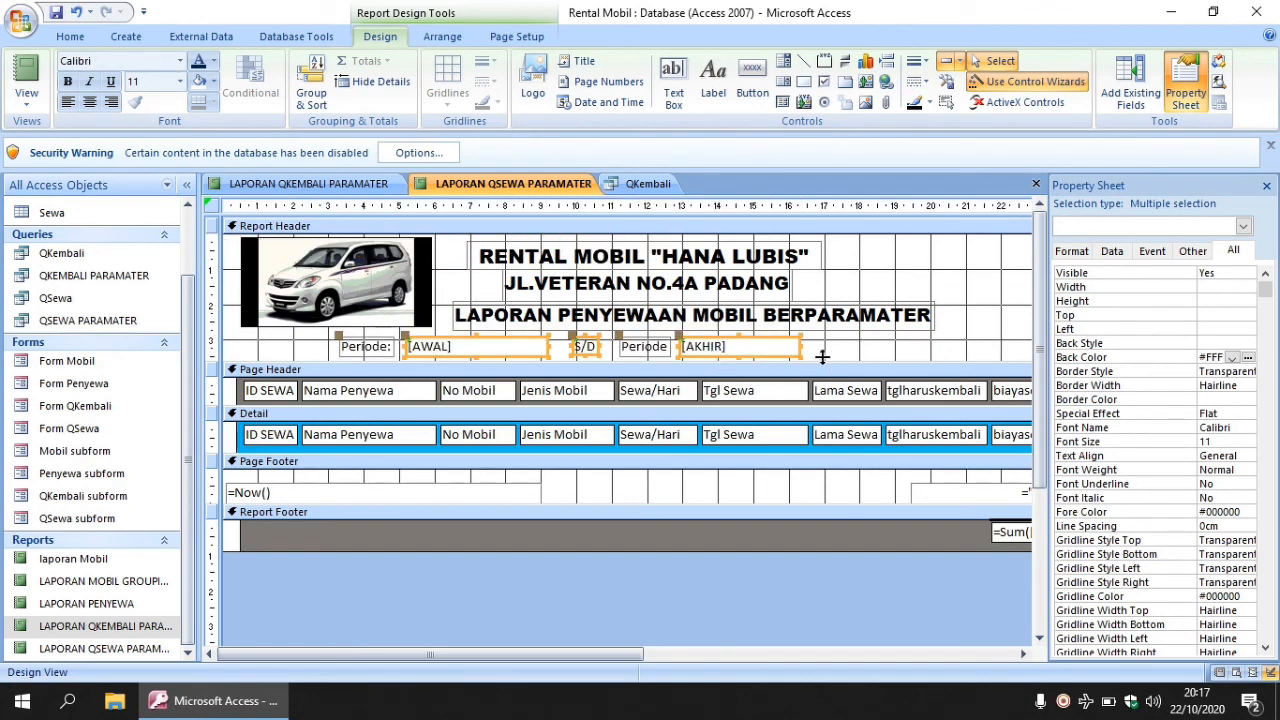
- Run the QSEWA parameter report for AWAL 1-10-2020 through the AKHIR end date, showing rental S-001
{"action": "right_click", "coordinate": [88, 652]}
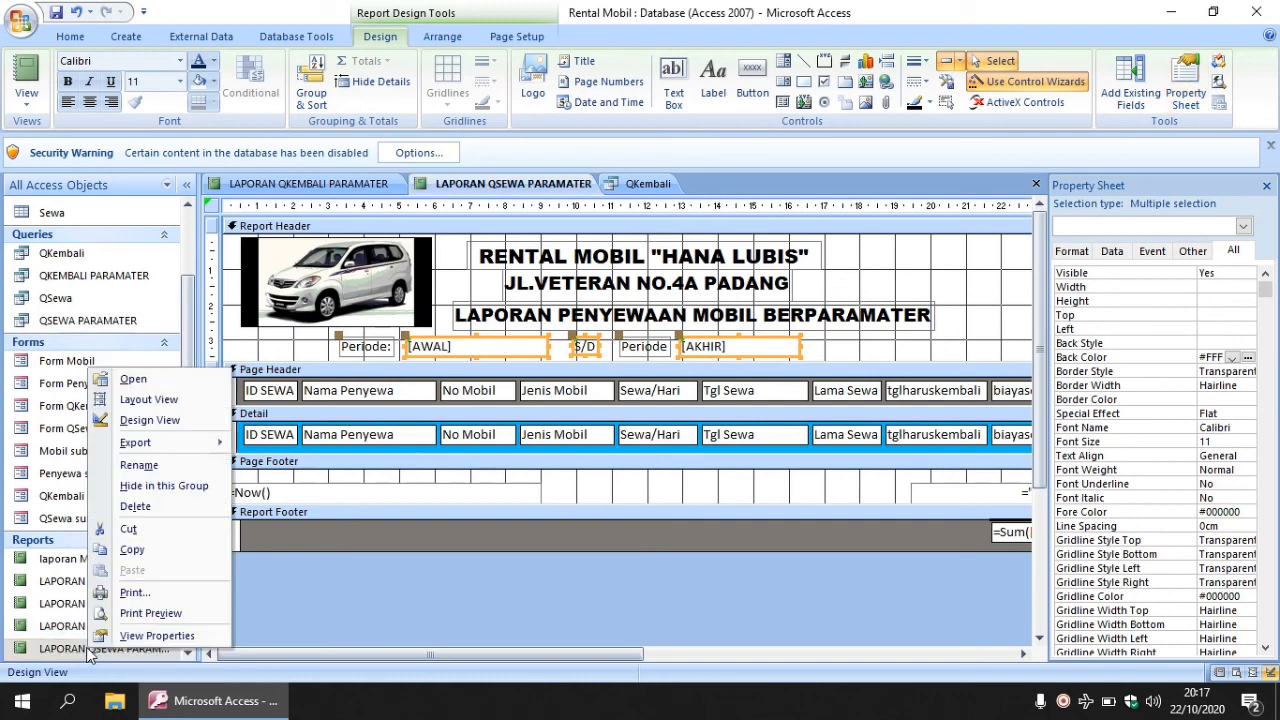
{"action": "left_click", "coordinate": [134, 380]}
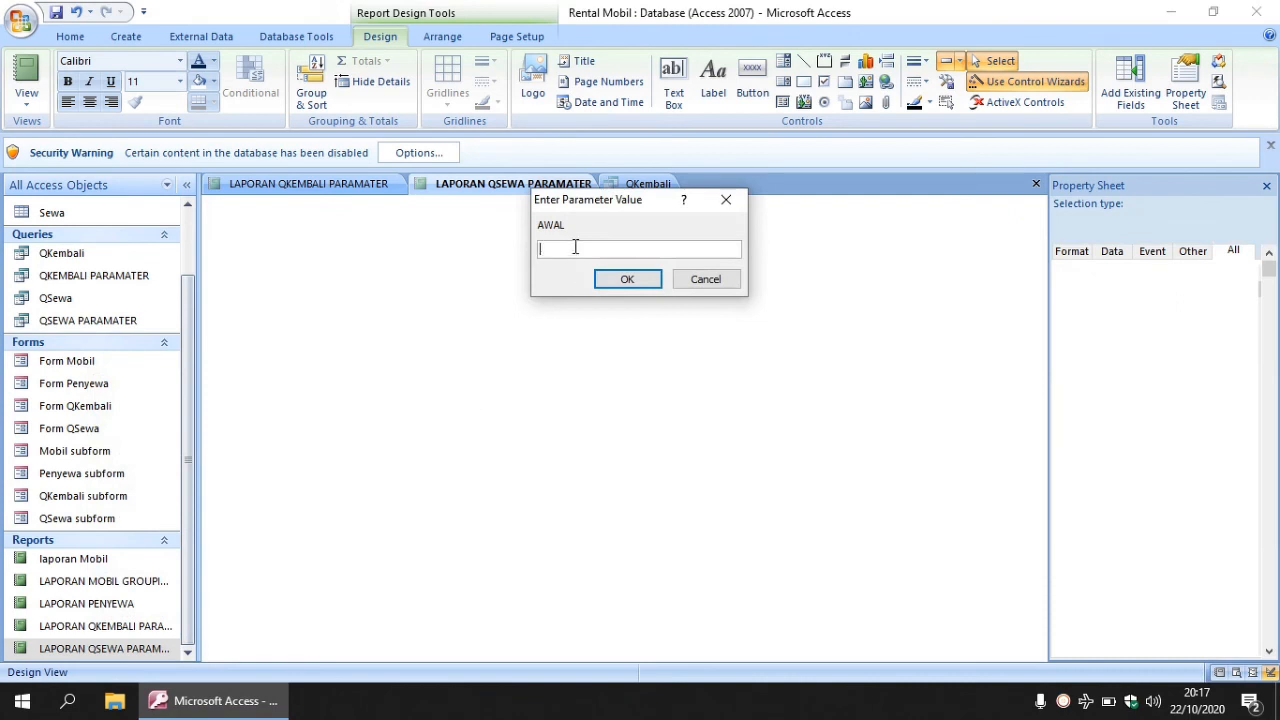
{"action": "type", "text": "1-10-2020"}
{"action": "key", "text": "Return"}
{"action": "type", "text": "2"}
{"action": "type", "text": "7-10"}
{"action": "type", "text": "-2002"}
{"action": "key", "text": "Return"}
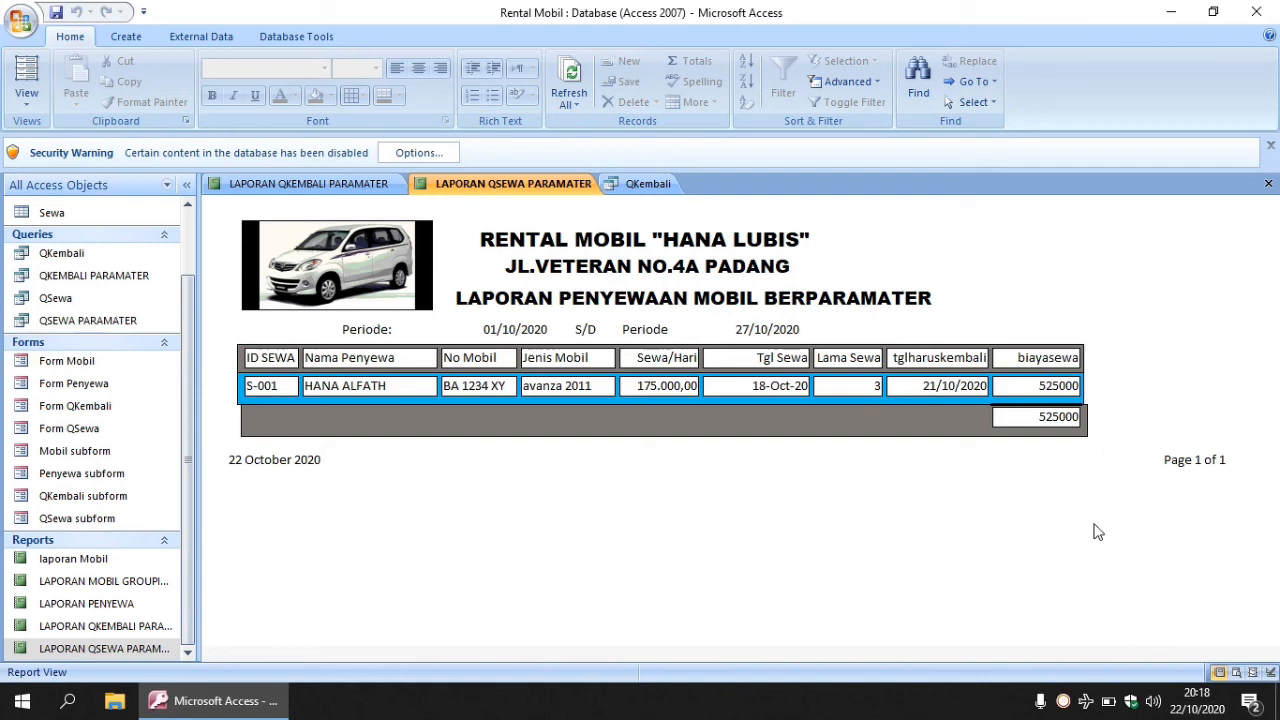
{"action": "left_click", "coordinate": [1063, 701]}
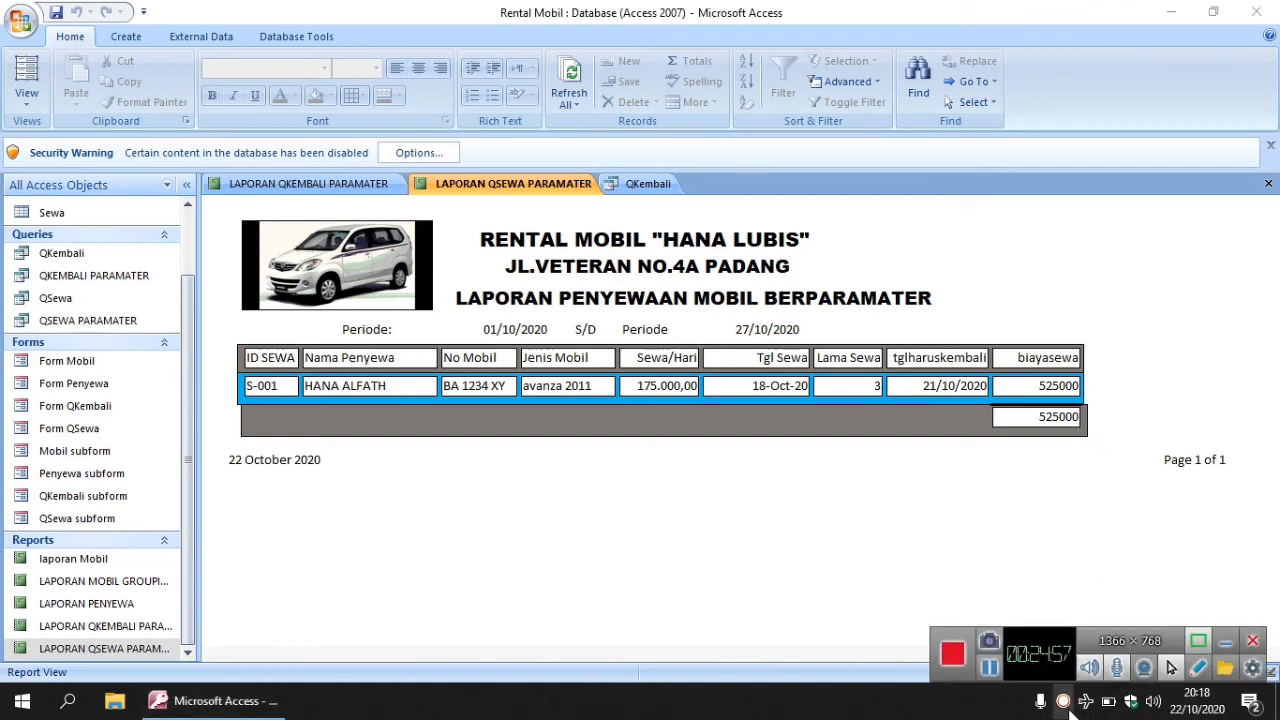